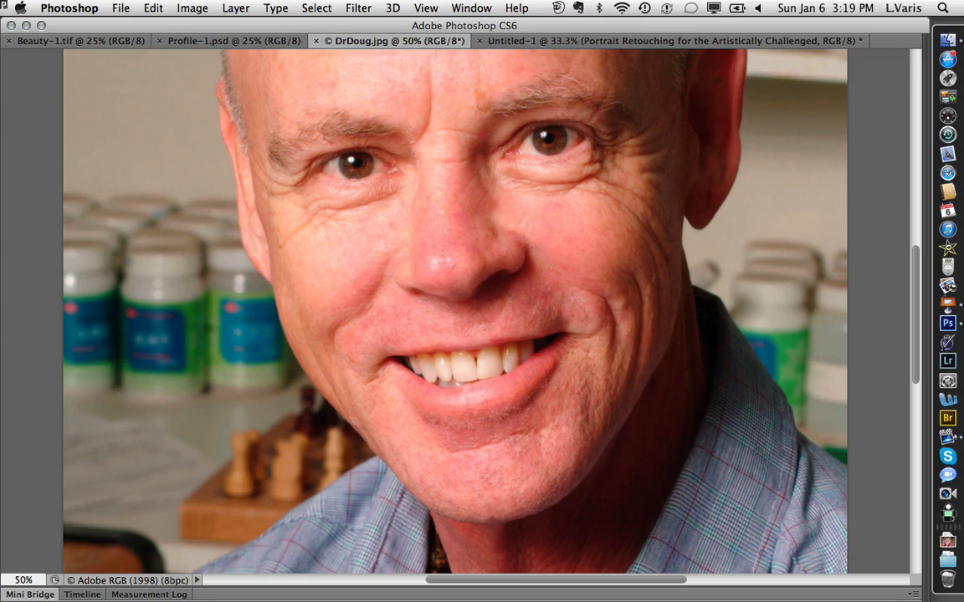
Switch the document status readout to Document Sizes and back to Document Profile to check the color profile.
click(198, 583)
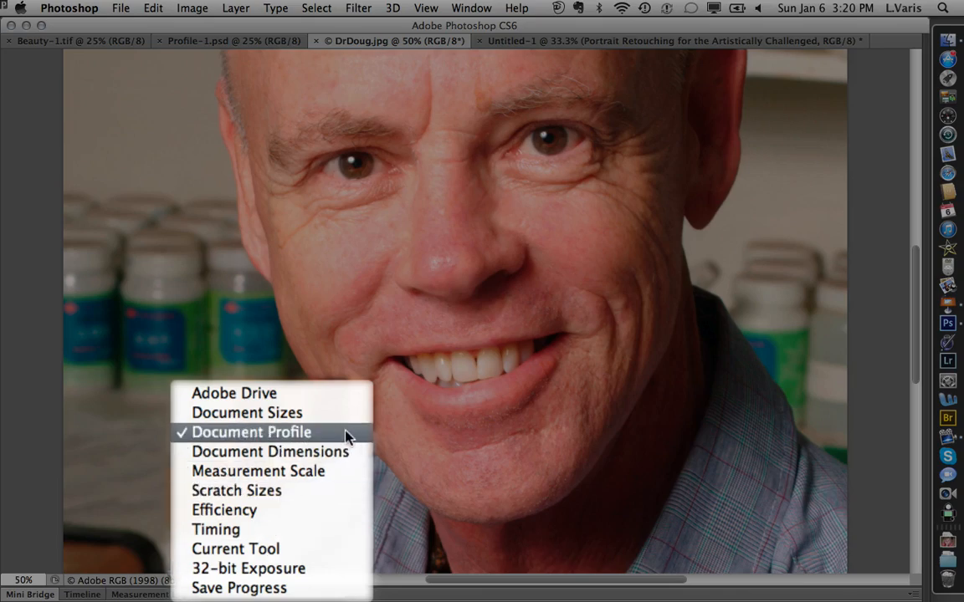
click(280, 413)
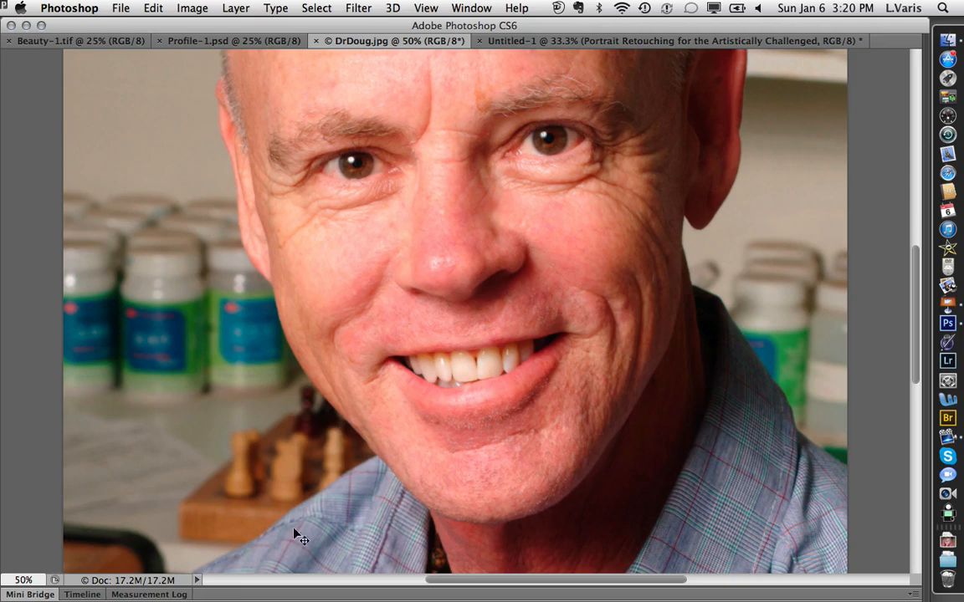
click(197, 583)
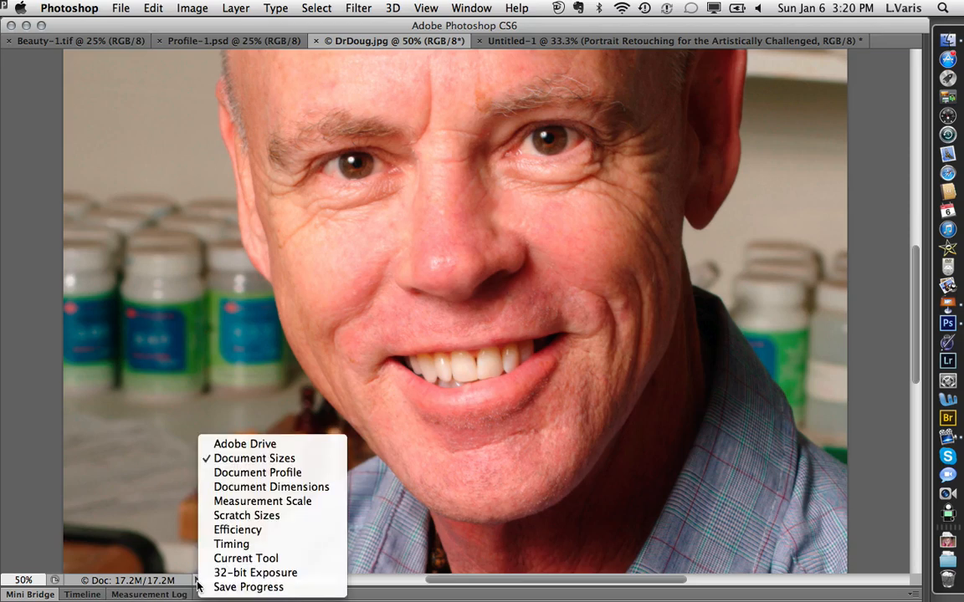
click(241, 473)
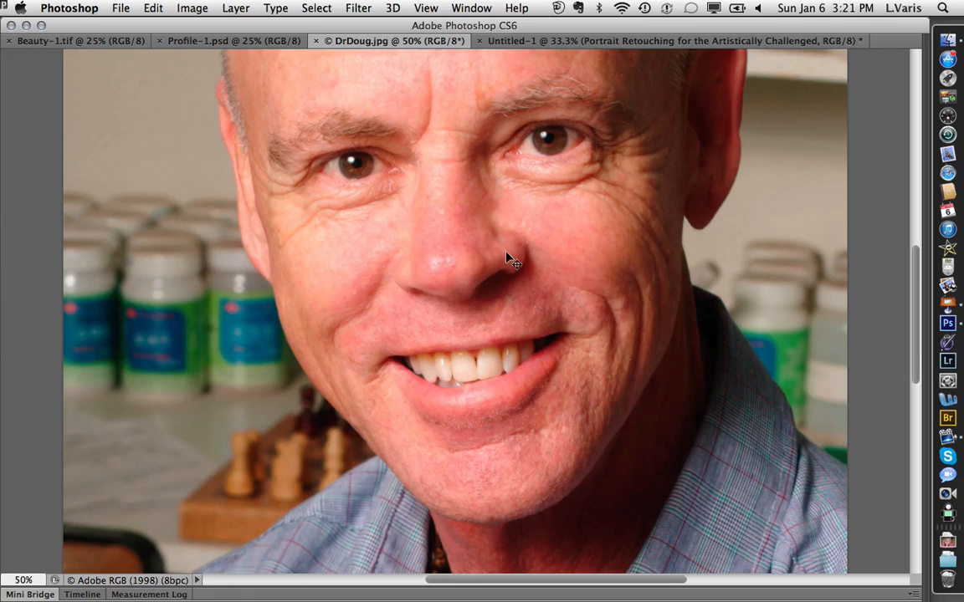
Assign the working RGB profile sRGB IEC61966-2.1 to the portrait after previewing it against Adobe RGB (1998).
click(153, 9)
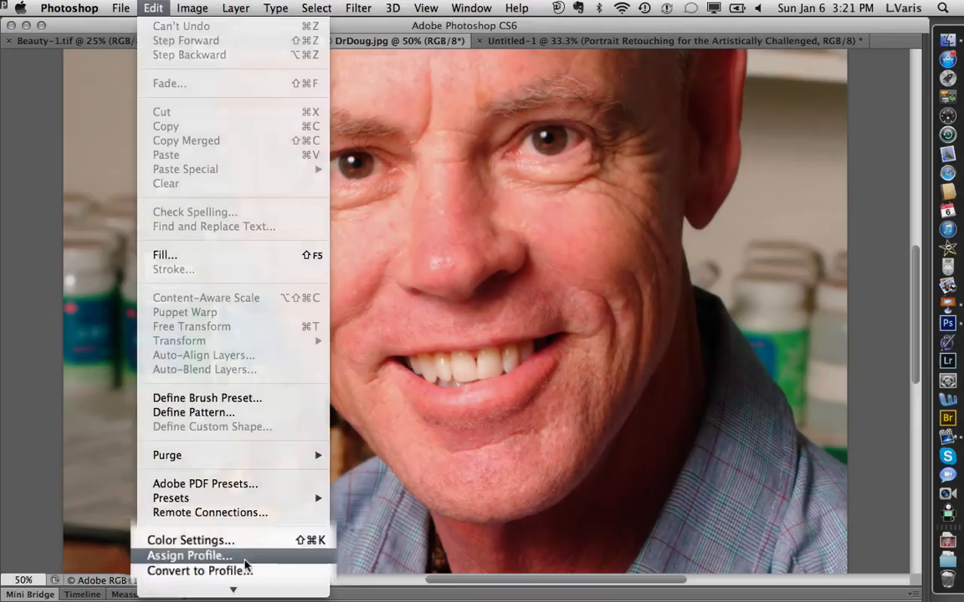
click(249, 563)
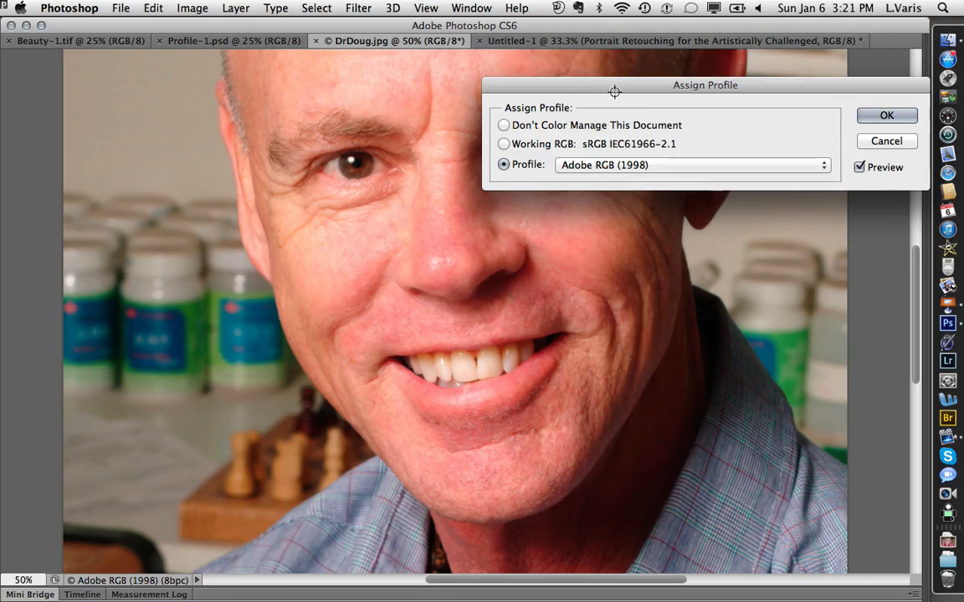
drag(610, 87, 639, 54)
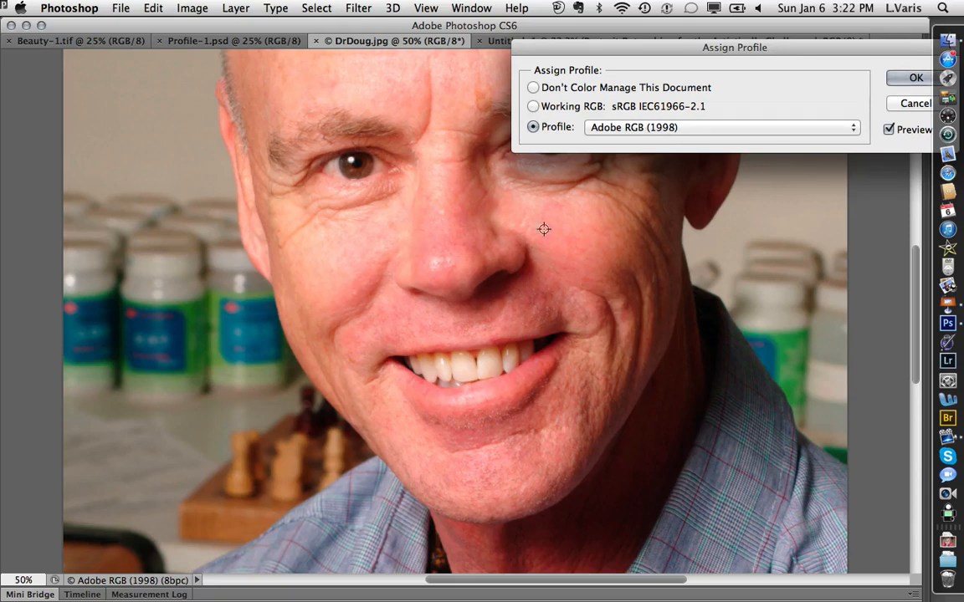
click(534, 106)
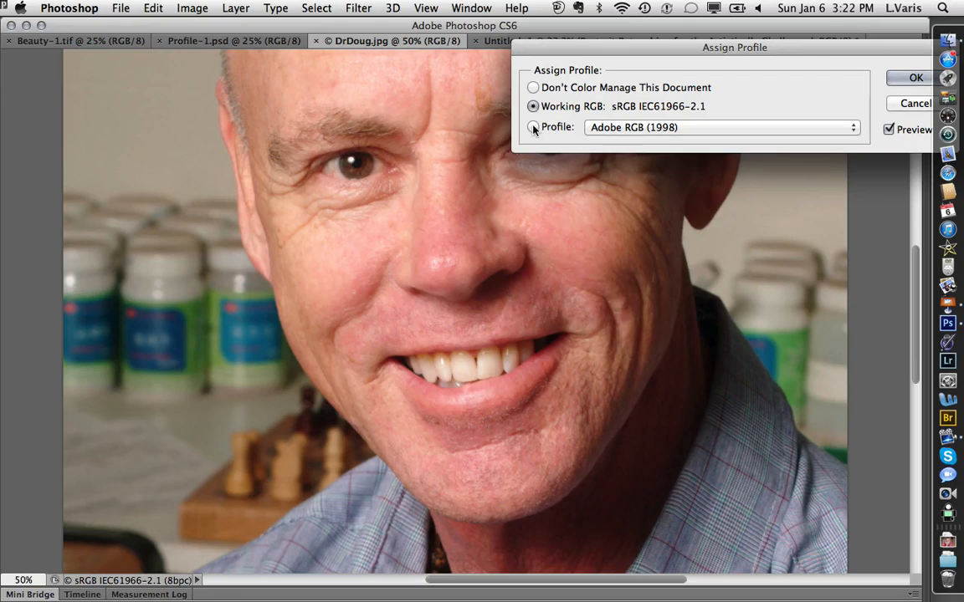
click(533, 127)
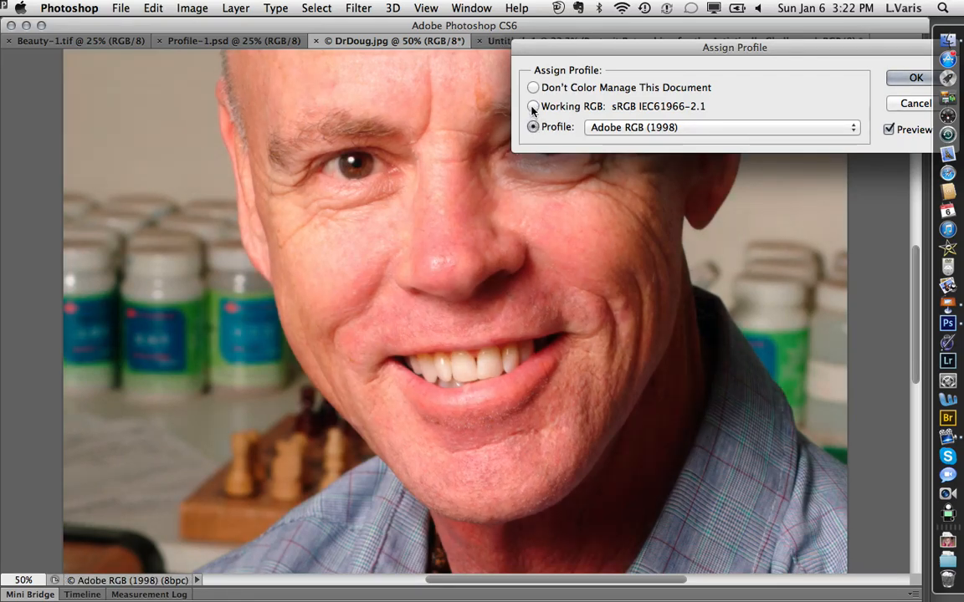
click(532, 107)
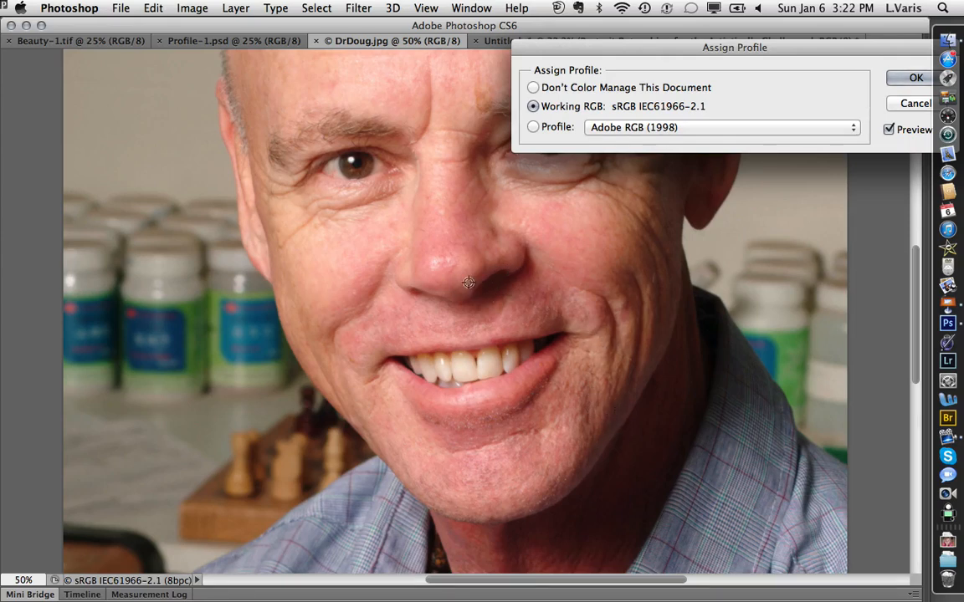
click(533, 127)
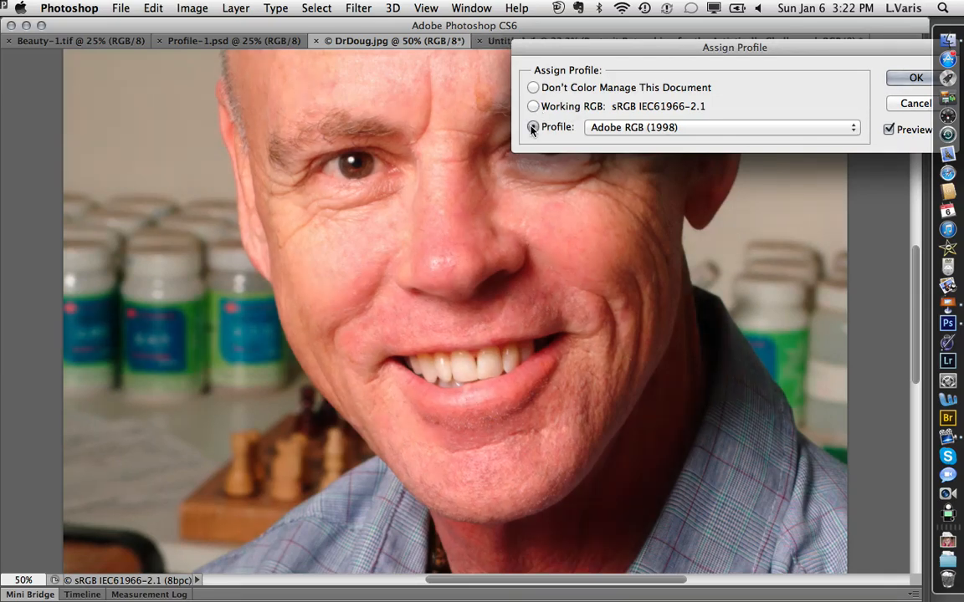
click(533, 107)
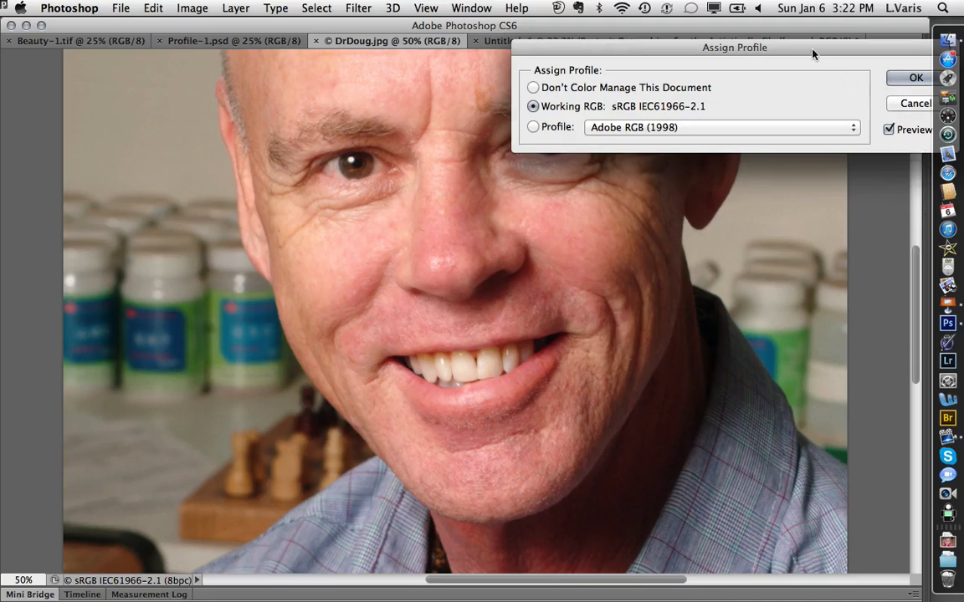
drag(730, 42, 692, 40)
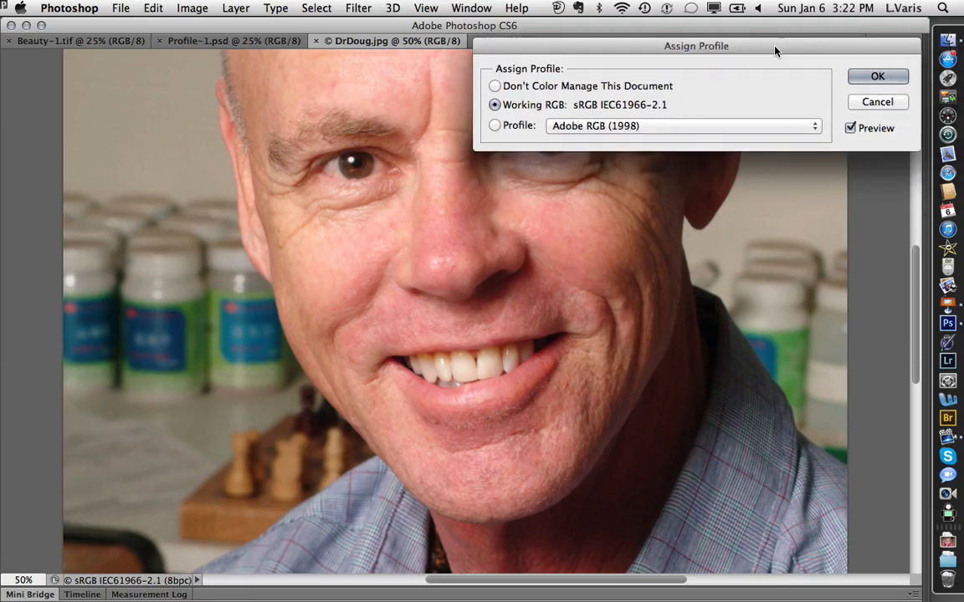
click(865, 77)
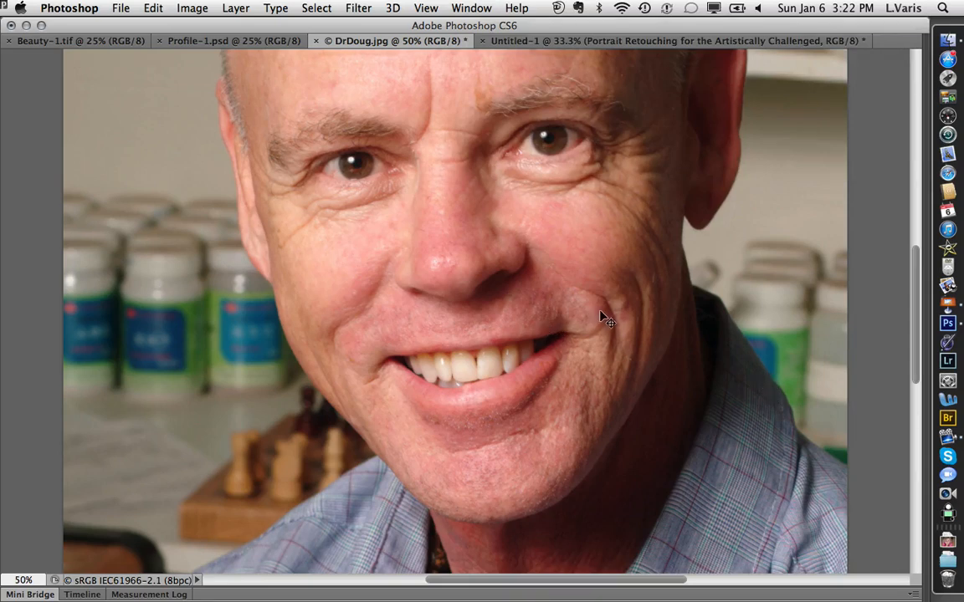
Add a Hue/Saturation adjustment layer above the Background and target its Reds range with the sampling eyedropper.
key(Tab)
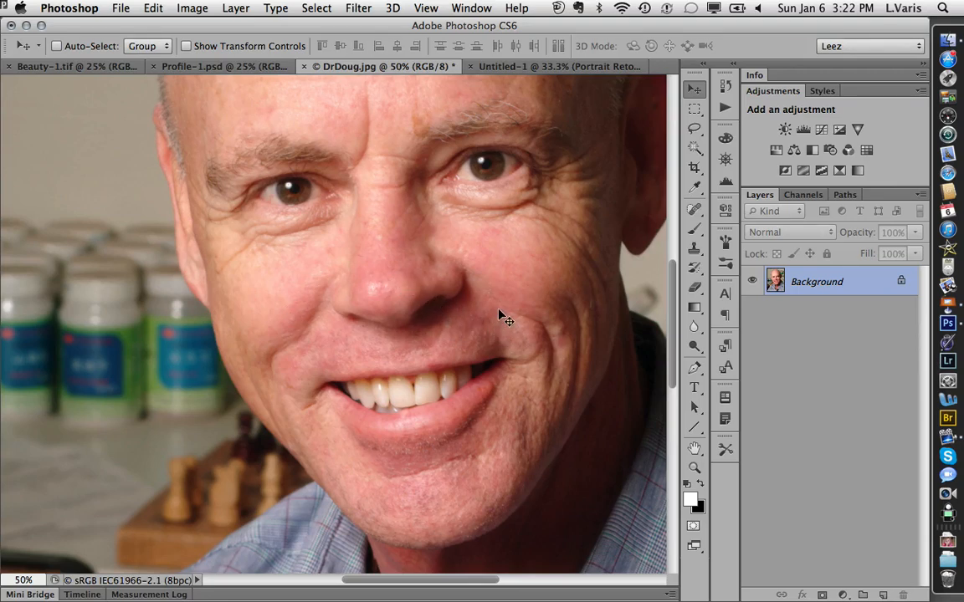
drag(521, 319, 443, 293)
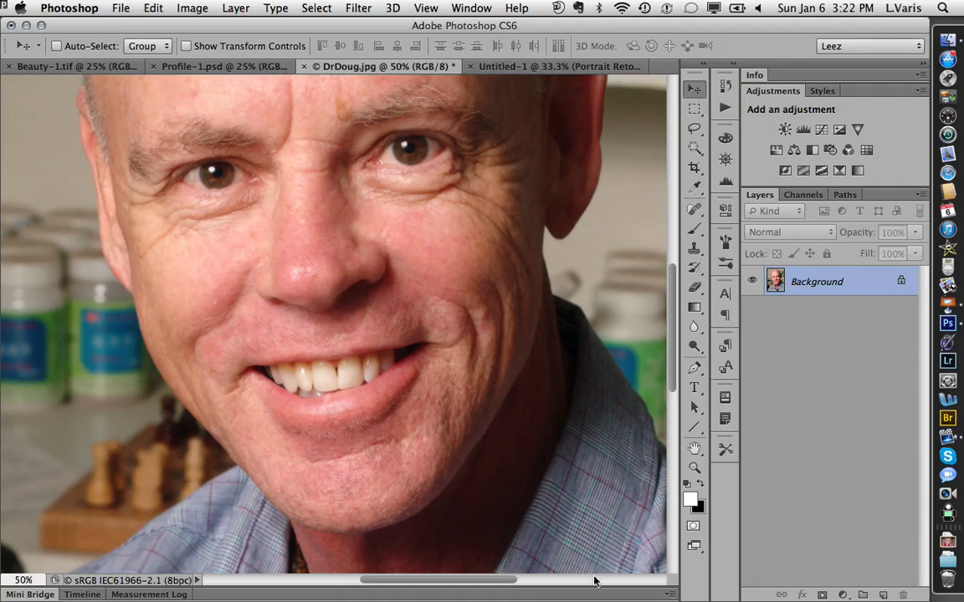
click(775, 152)
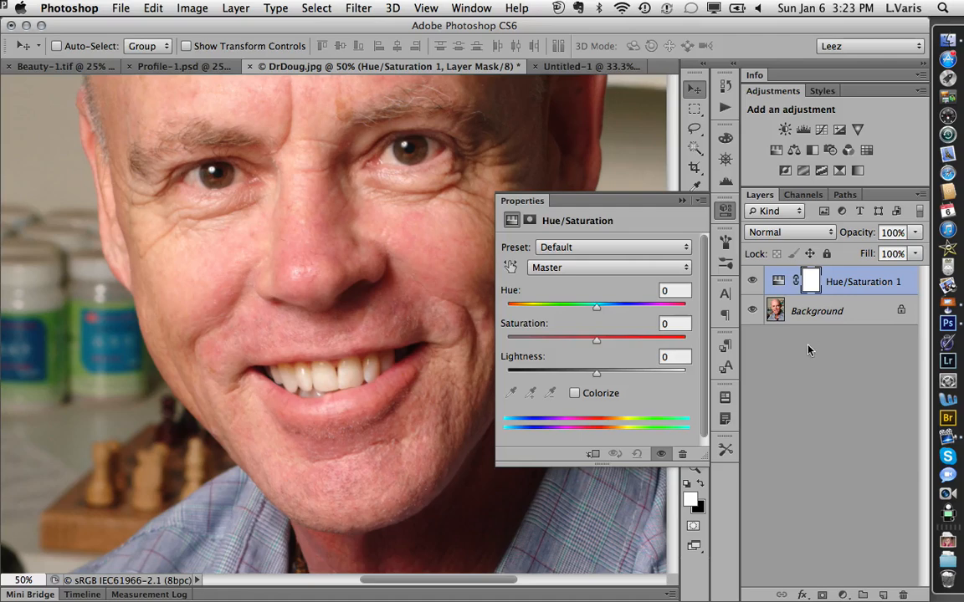
click(552, 267)
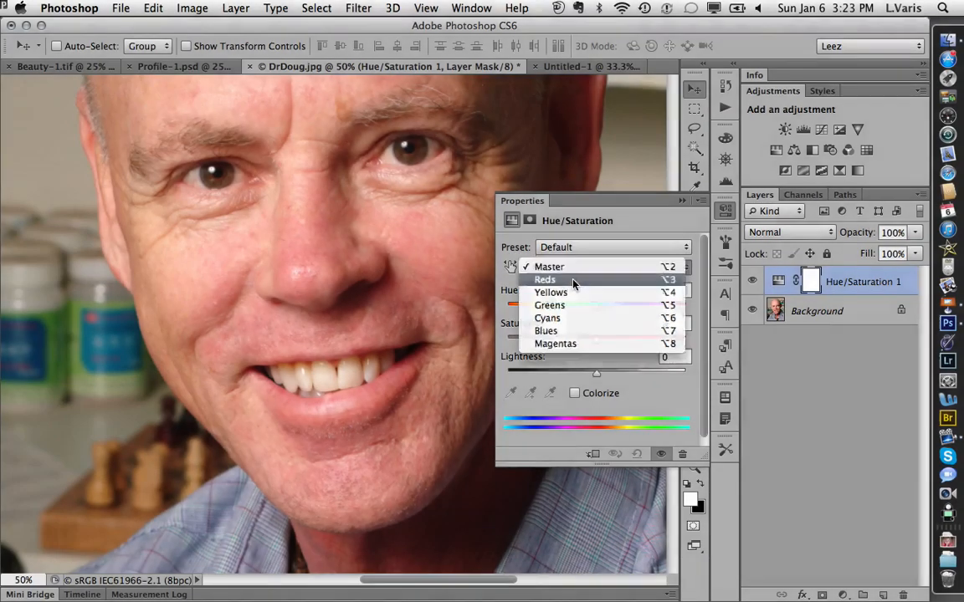
click(560, 267)
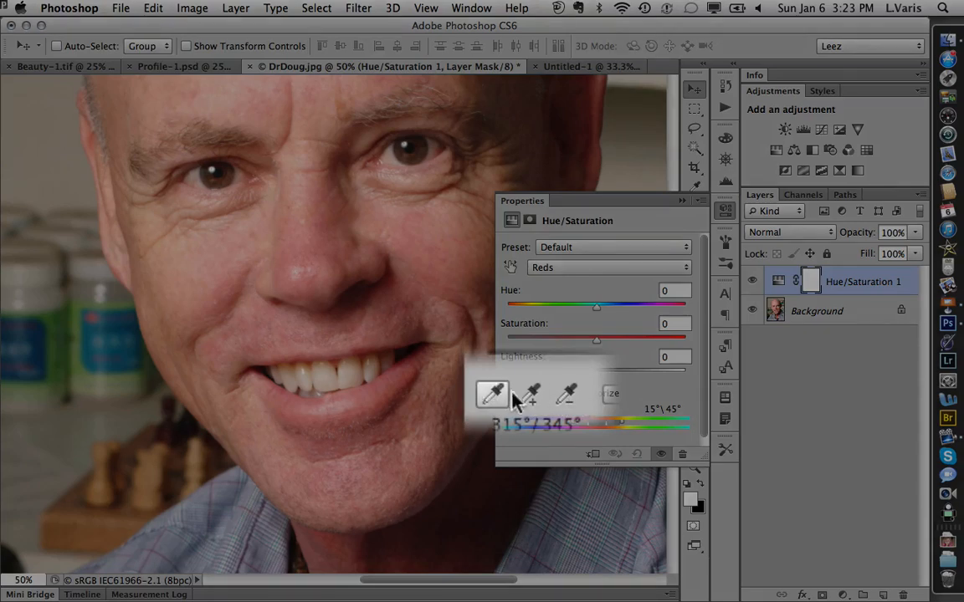
click(510, 393)
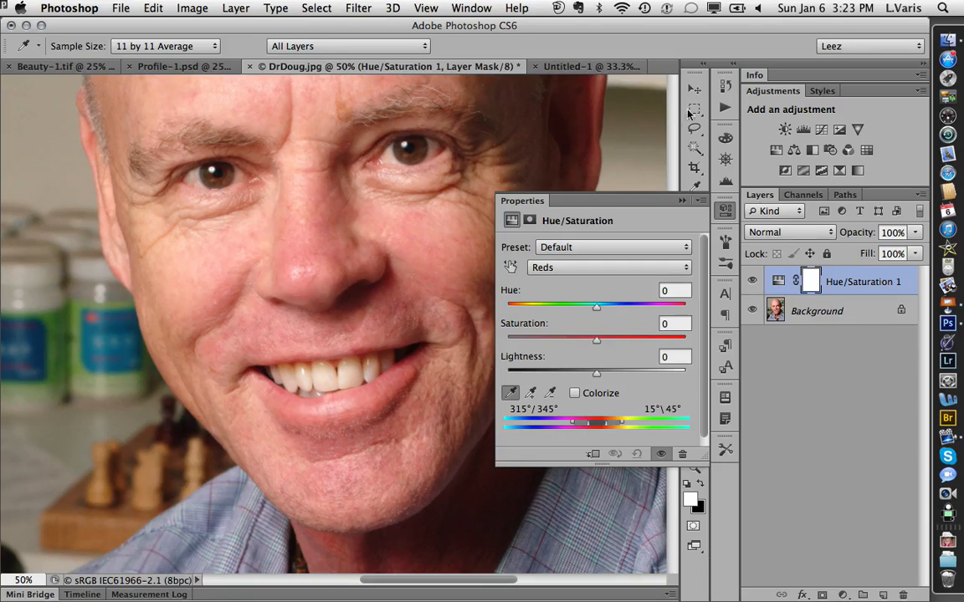
Show the Info color readouts and reopen the Hue/Saturation layer's settings with the Reds range targeted.
click(755, 76)
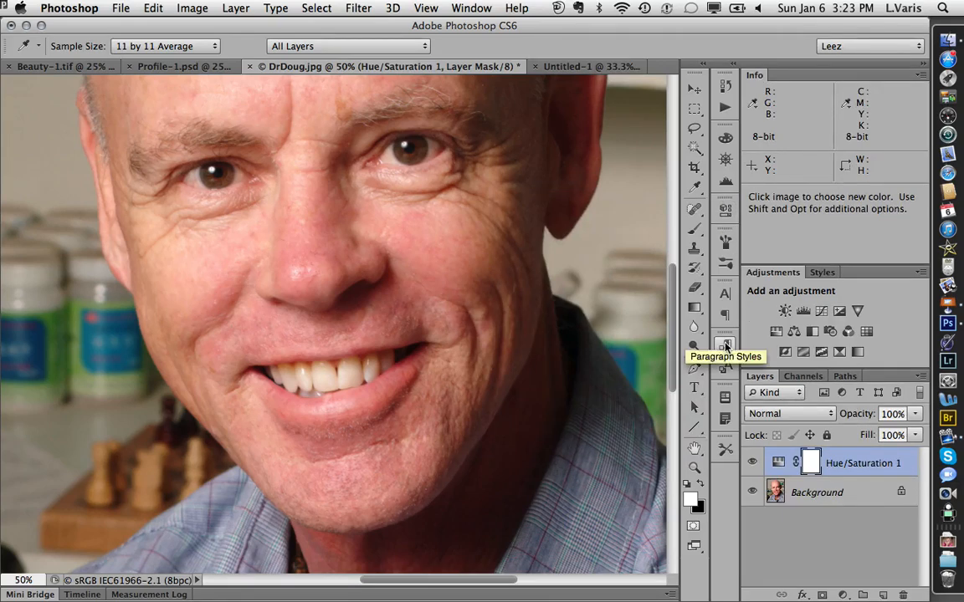
click(778, 463)
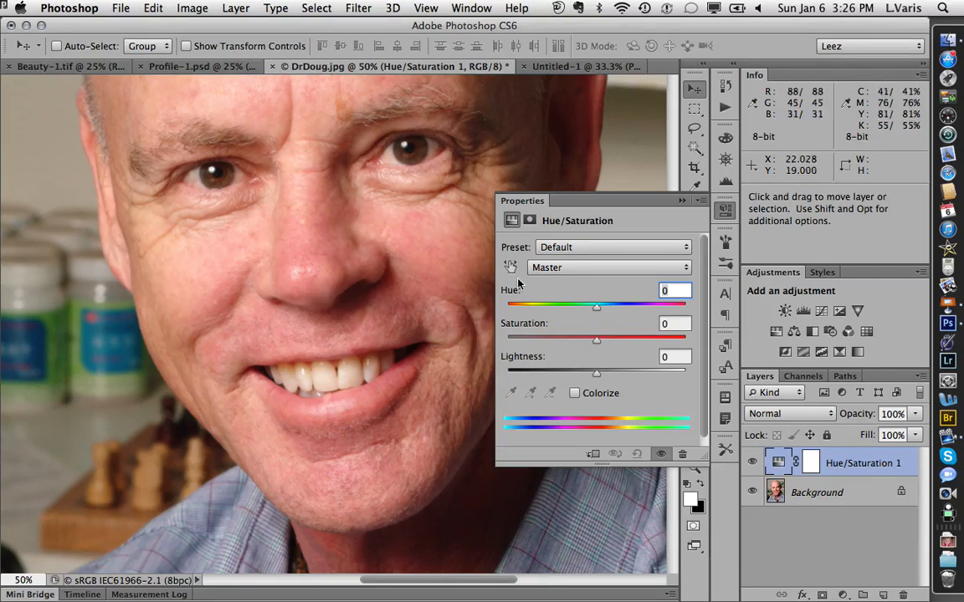
click(588, 269)
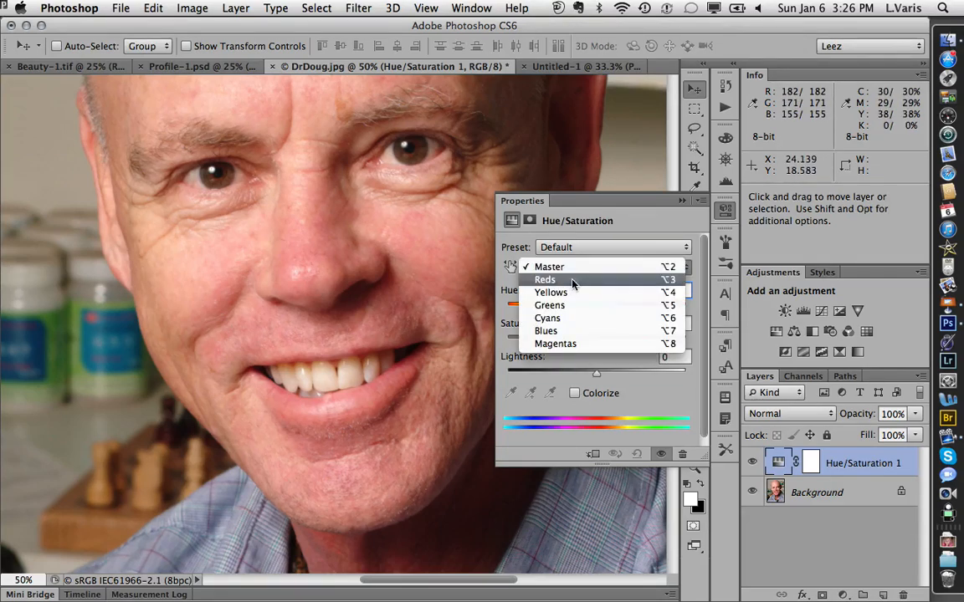
click(575, 278)
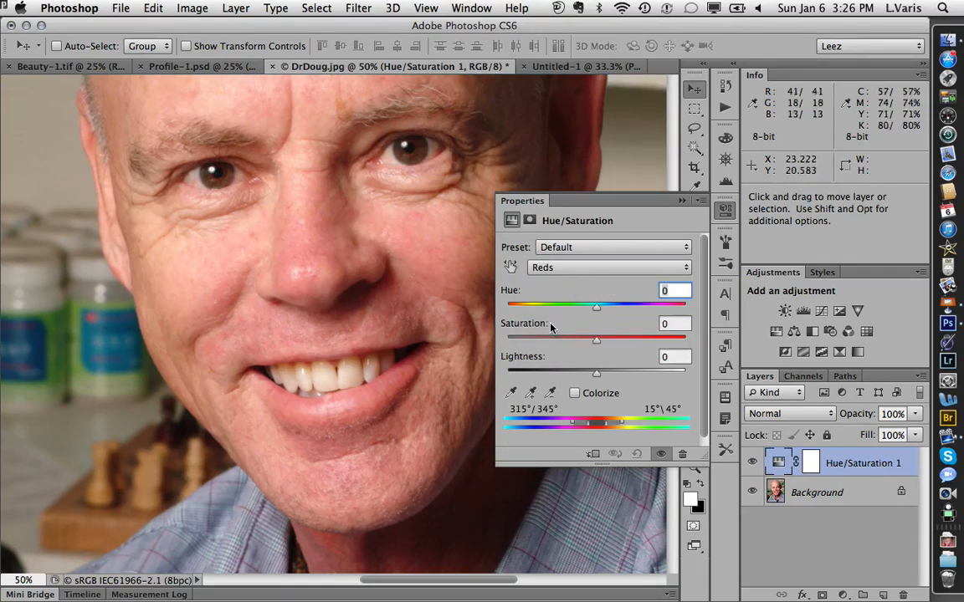
Sample the red skin at the underside of the nose for the Reds range and subtract the less red skin at the cheek's edge.
click(511, 392)
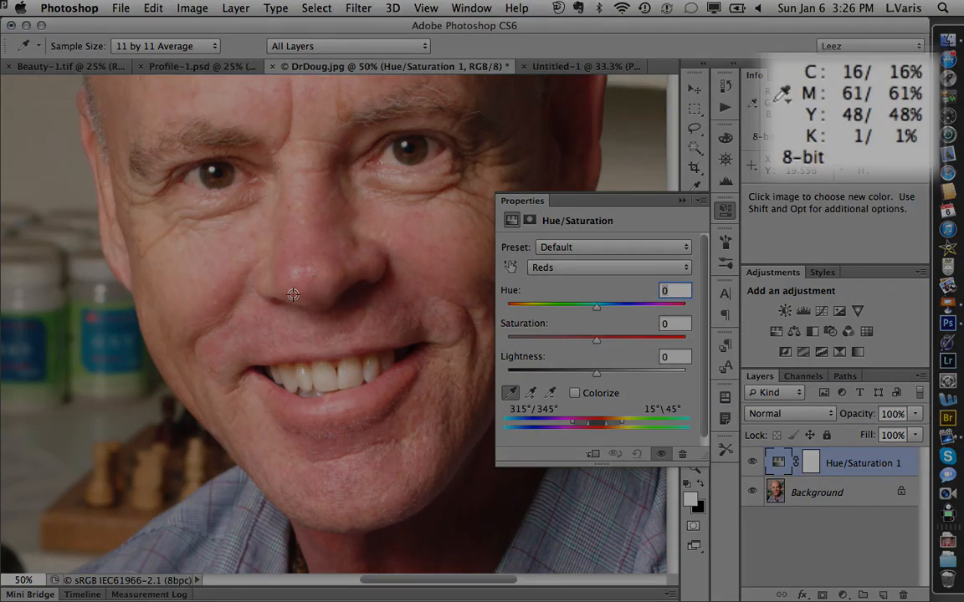
click(293, 295)
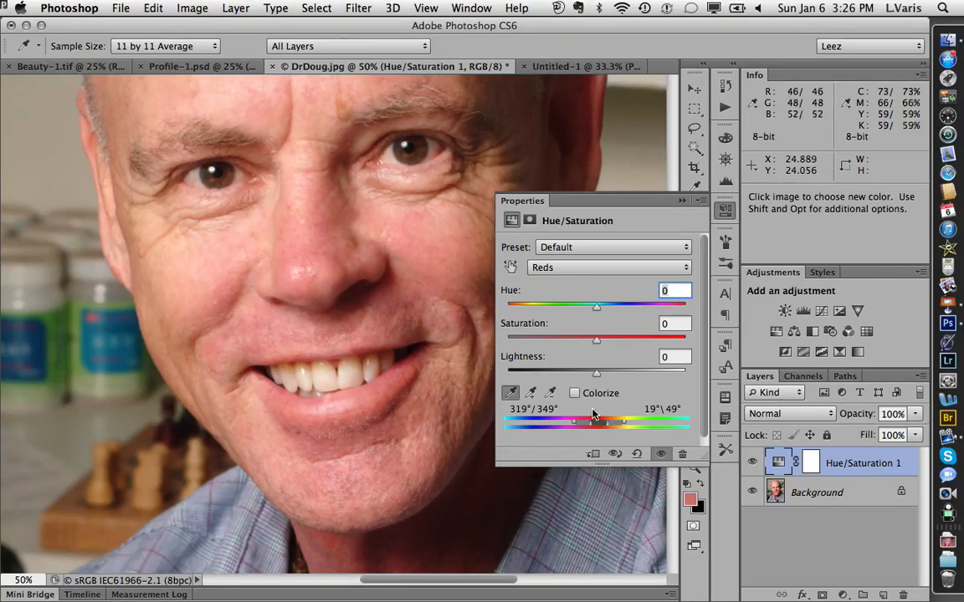
click(549, 394)
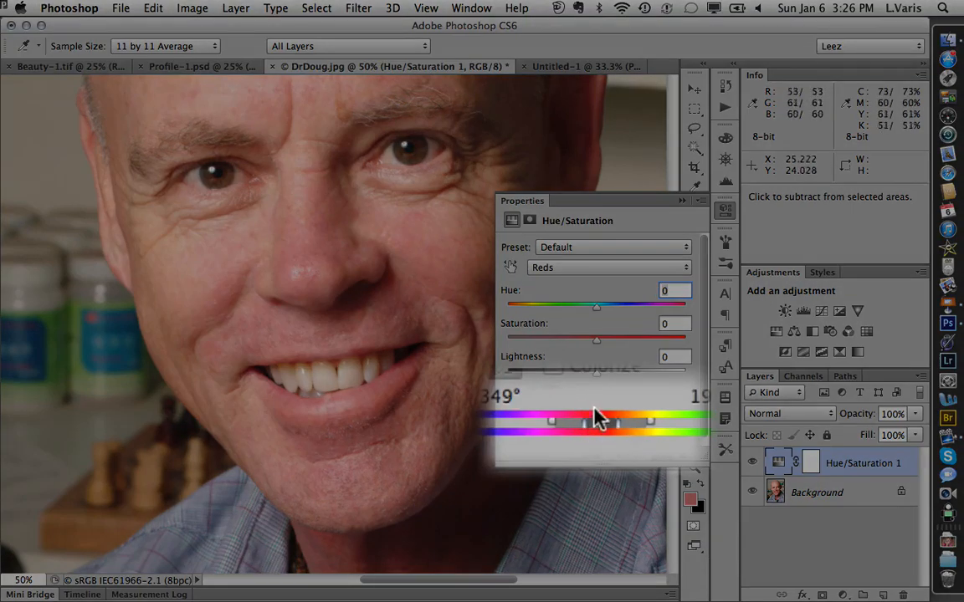
click(155, 295)
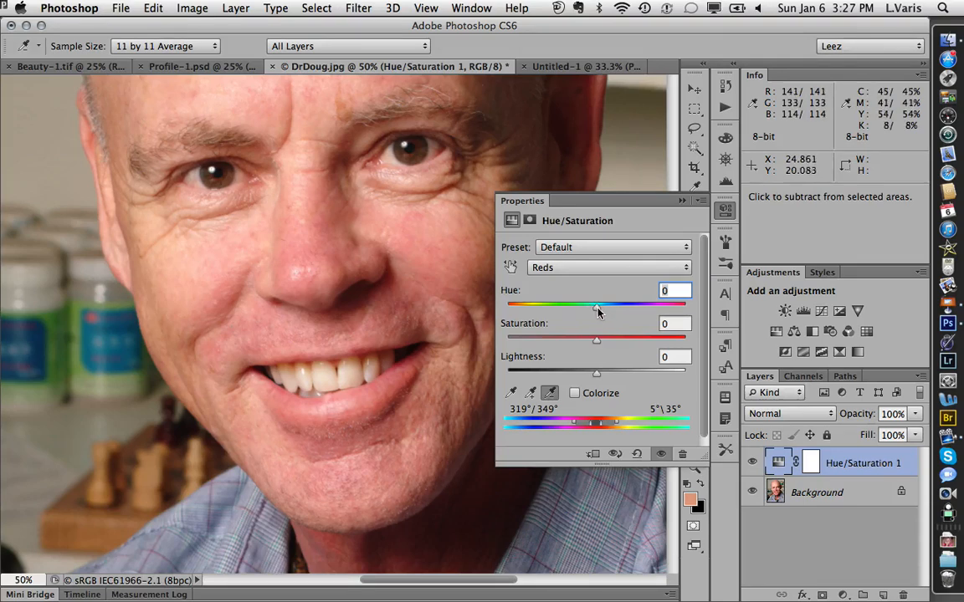
Exaggerate the Reds hue to -180 and narrow the range's yellow-side limits to 4°\20°.
drag(593, 307, 507, 310)
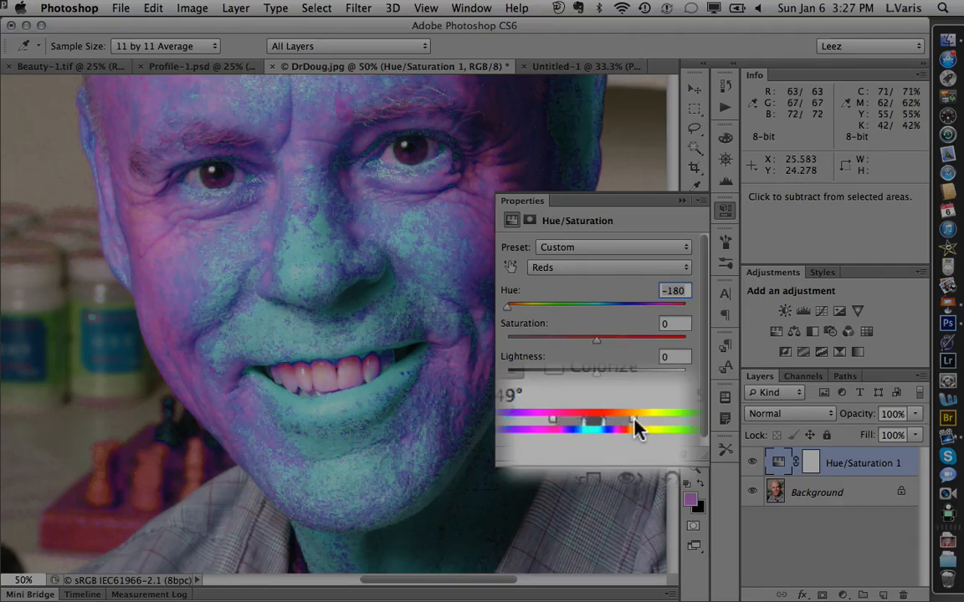
drag(634, 423, 624, 422)
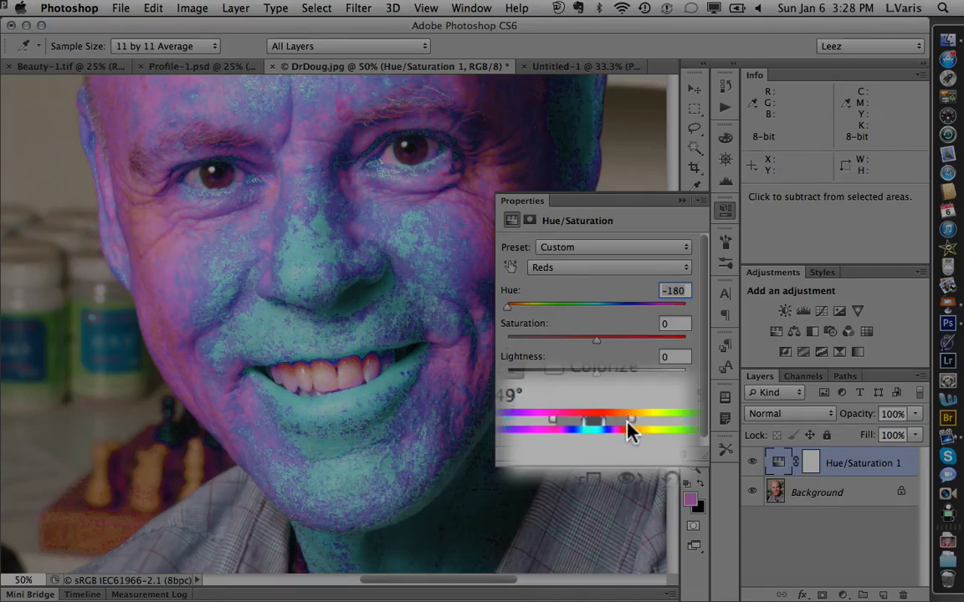
drag(626, 420, 598, 423)
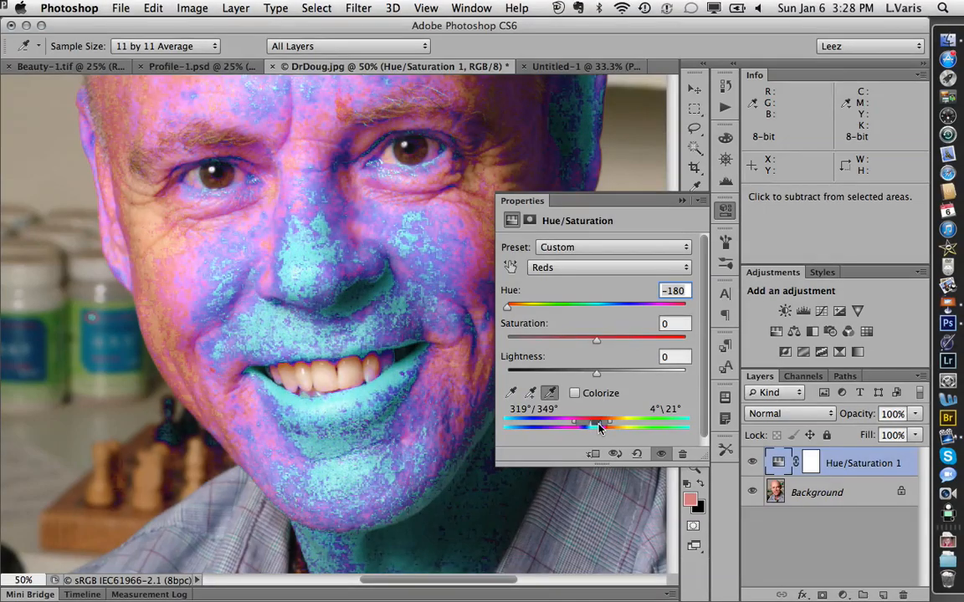
drag(611, 425, 610, 425)
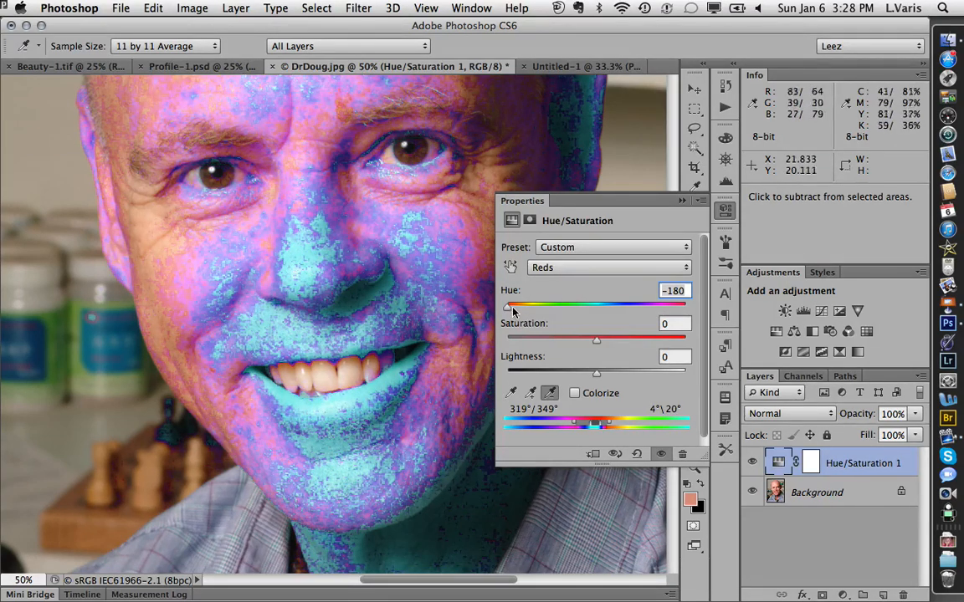
Set the Reds hue to +16 and toggle the Hue/Saturation layer's visibility to compare the skin tone before and after.
drag(506, 309, 598, 318)
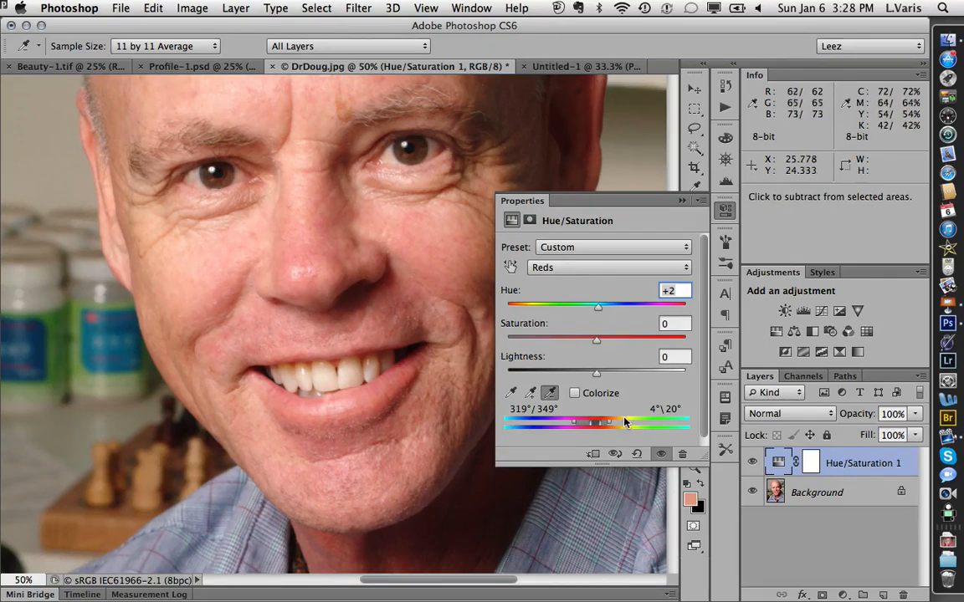
drag(599, 312, 612, 313)
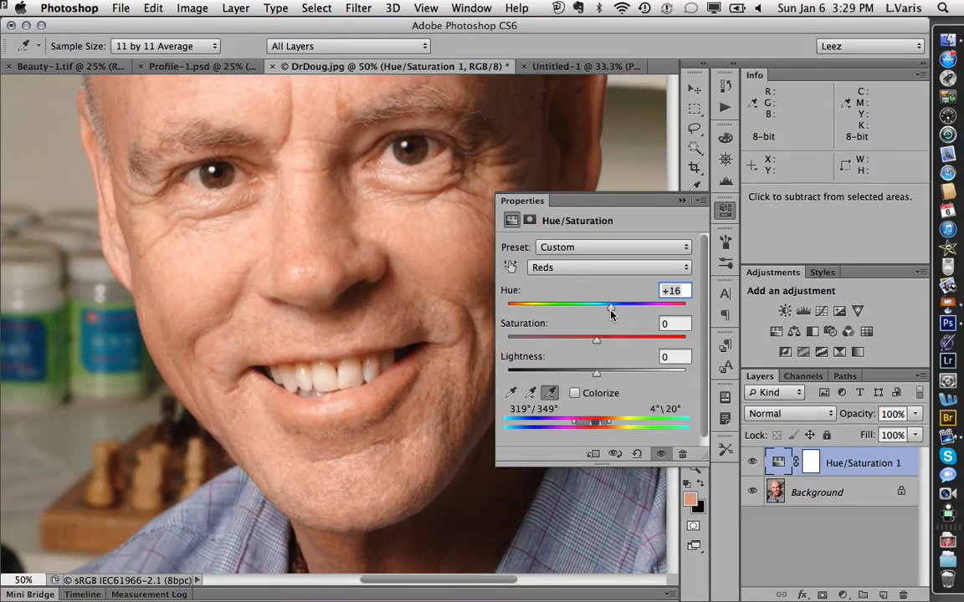
click(660, 454)
click(661, 454)
click(660, 454)
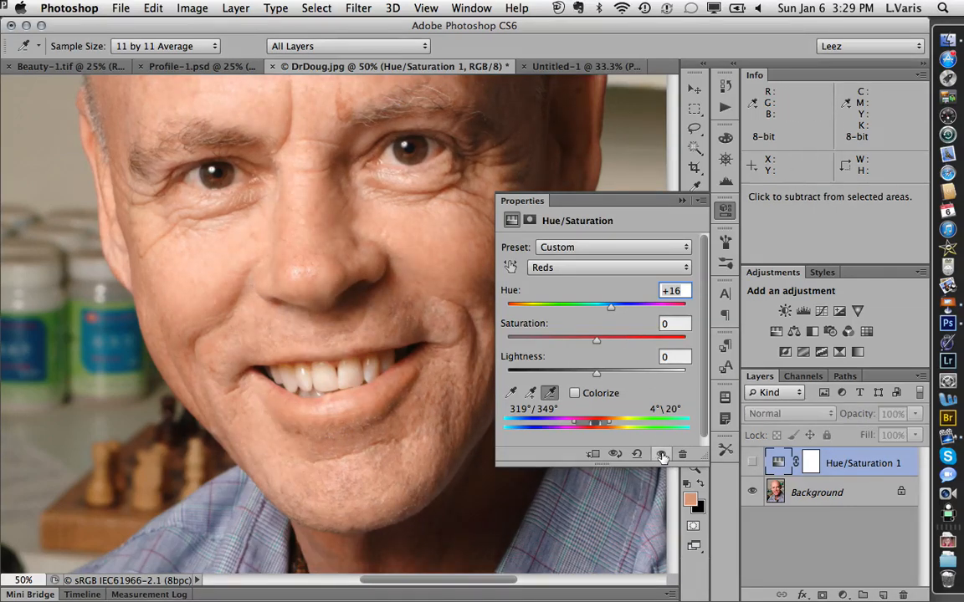
Toggle the Hue/Saturation layer's visibility to compare the skin, reduce the Reds hue to +12 and collapse the adjustment settings.
click(661, 454)
click(661, 454)
click(661, 455)
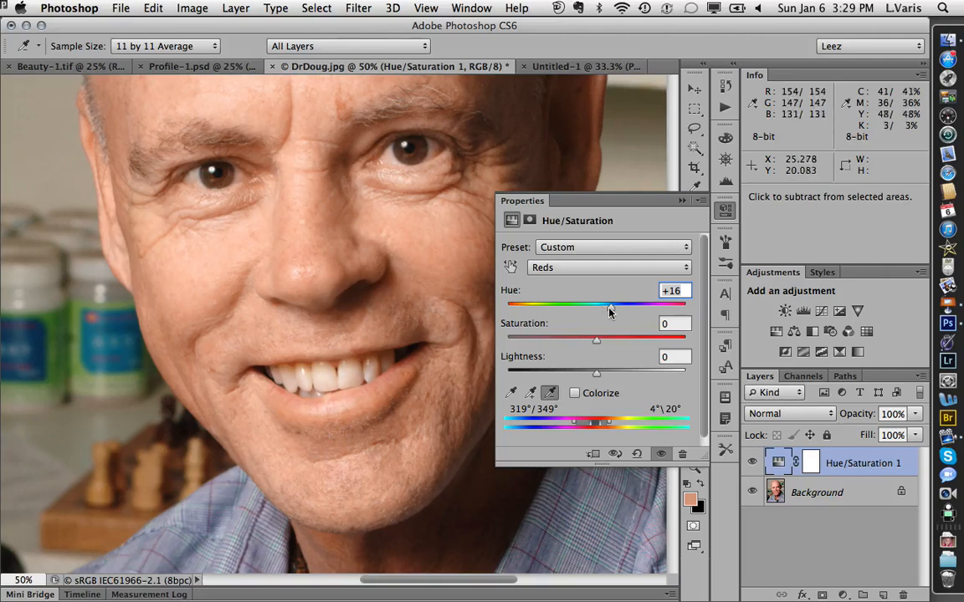
drag(609, 311, 605, 311)
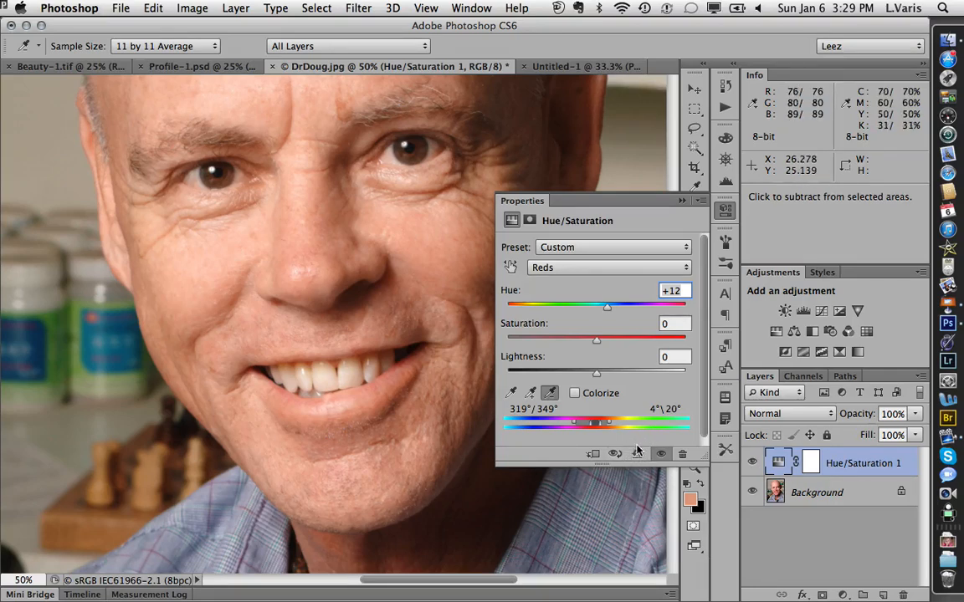
click(682, 202)
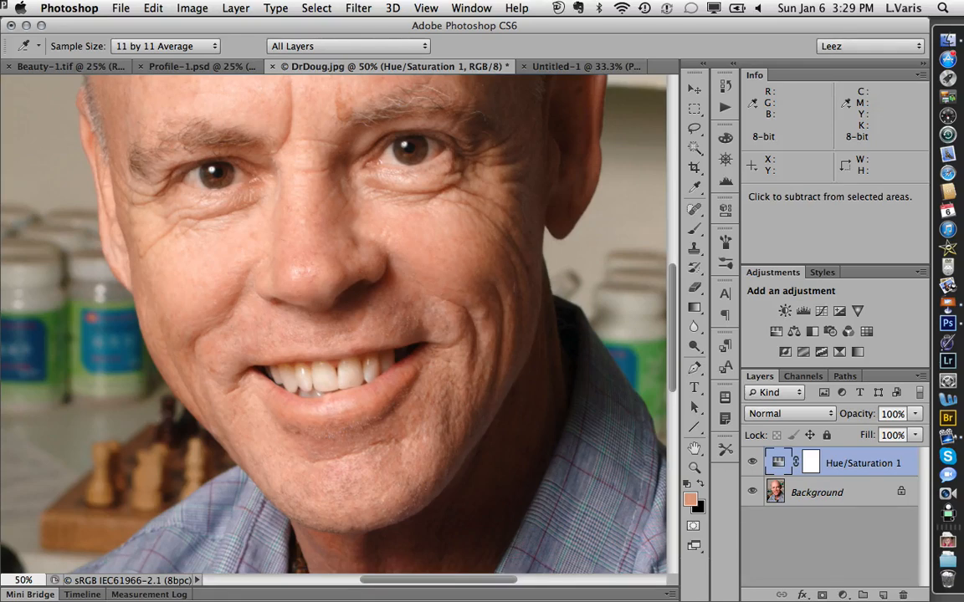
Paint black over the lips on the Hue/Saturation layer's mask with a 175-pixel brush, and set the brush opacity to 30%.
click(811, 465)
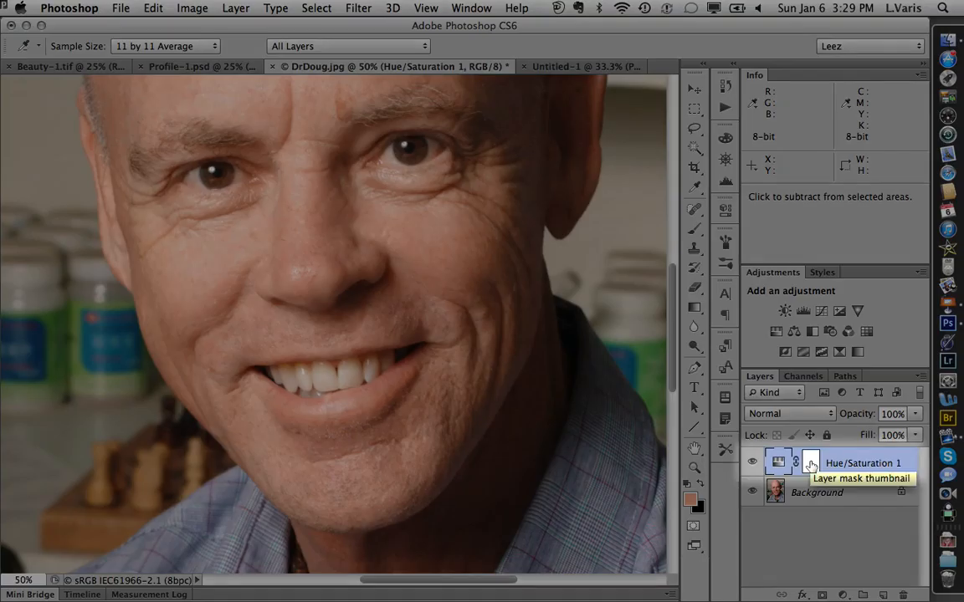
key(v)
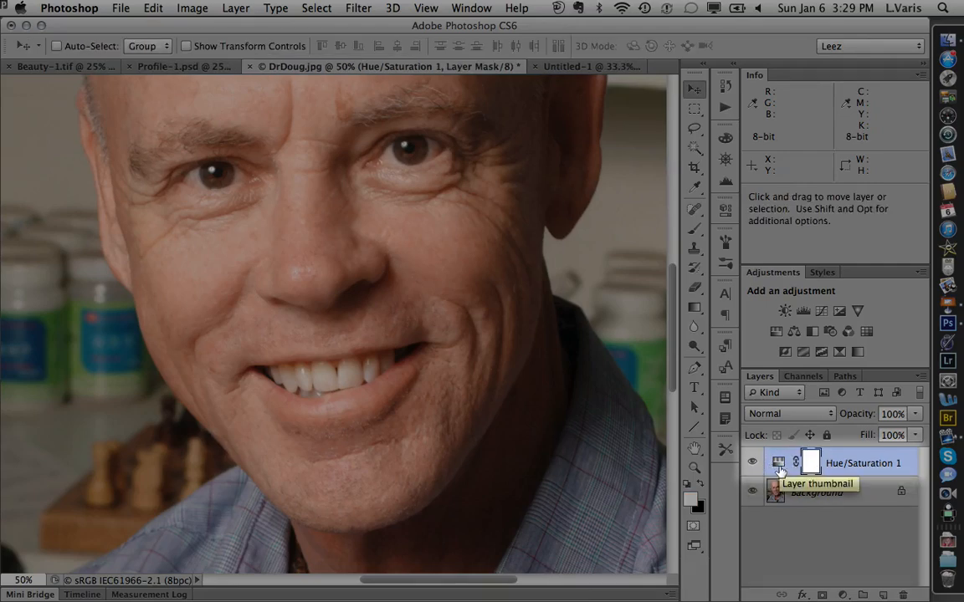
click(699, 485)
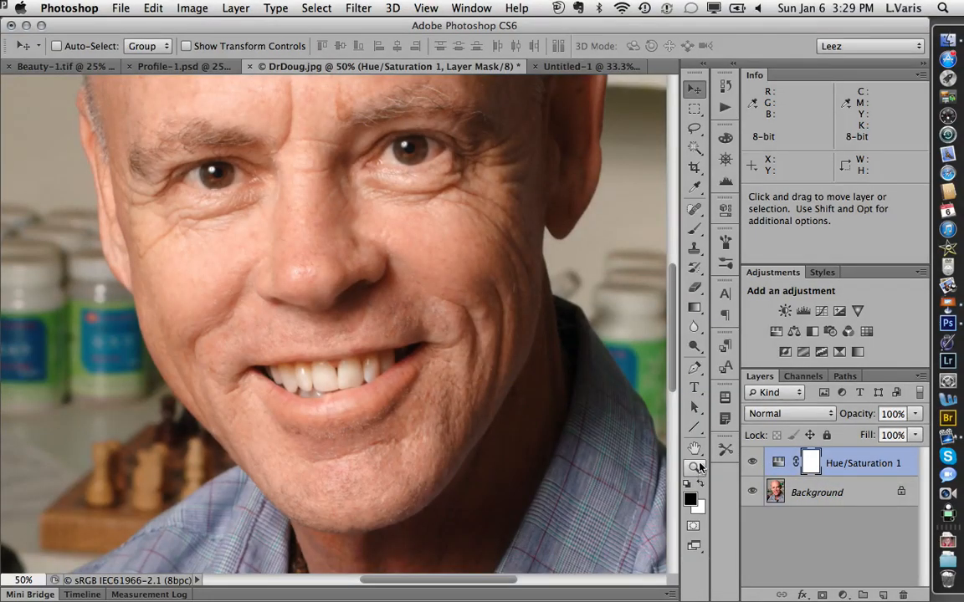
click(692, 235)
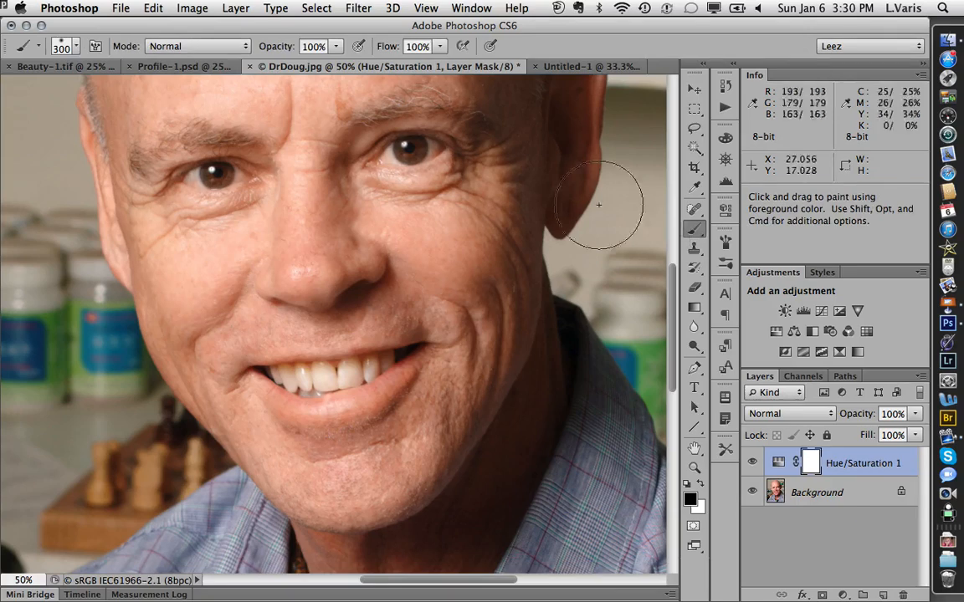
key(bracketleft)
key(bracketleft)
key(bracketleft)
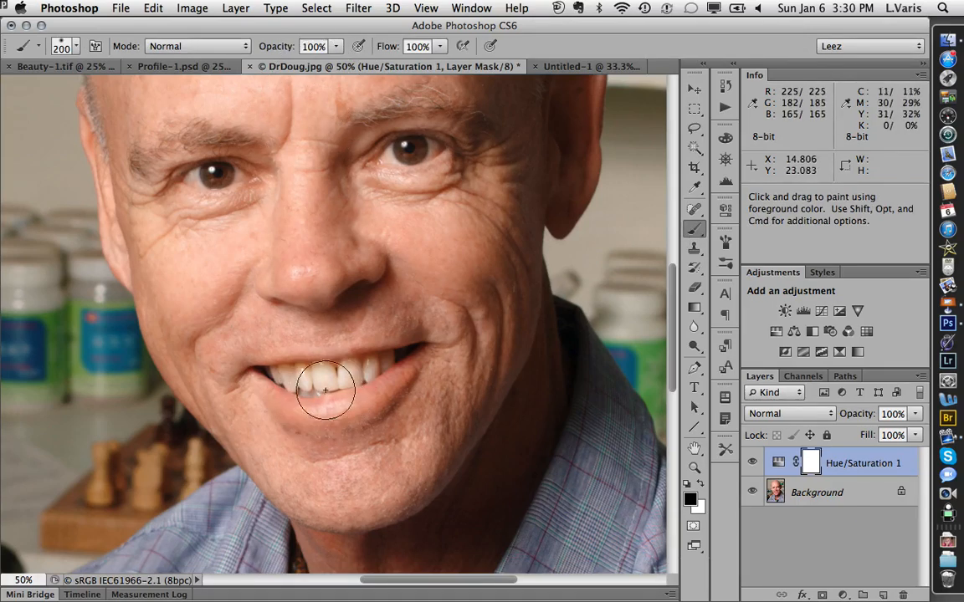
mouse_move(309, 389)
mouse_down()
mouse_move(325, 418)
mouse_move(333, 404)
mouse_move(280, 392)
mouse_move(360, 397)
mouse_move(375, 378)
mouse_move(277, 384)
mouse_move(287, 397)
mouse_move(418, 372)
mouse_up()
key(3)
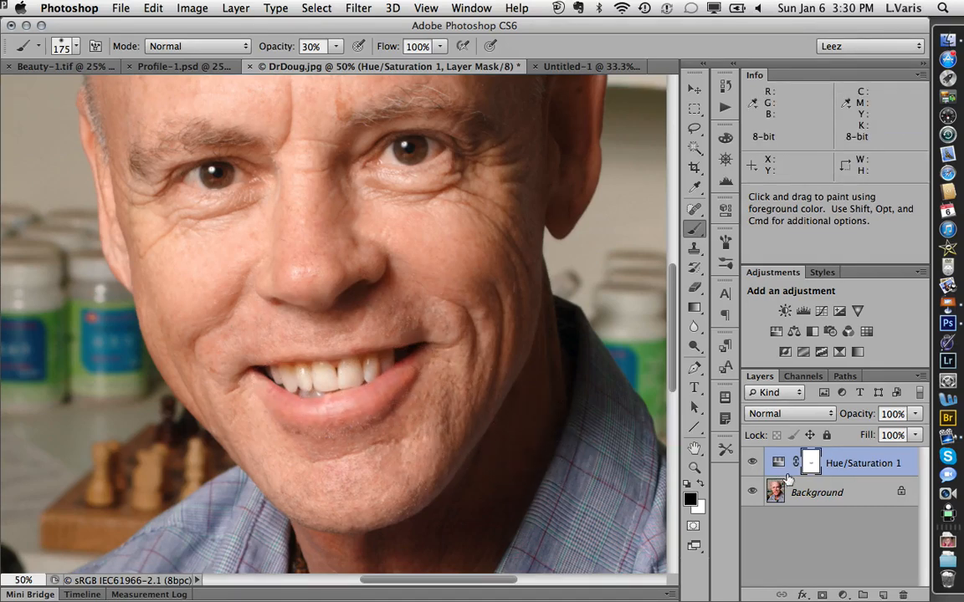
Compare the whole face with the Hue/Saturation layer hidden and shown.
key(super+minus)
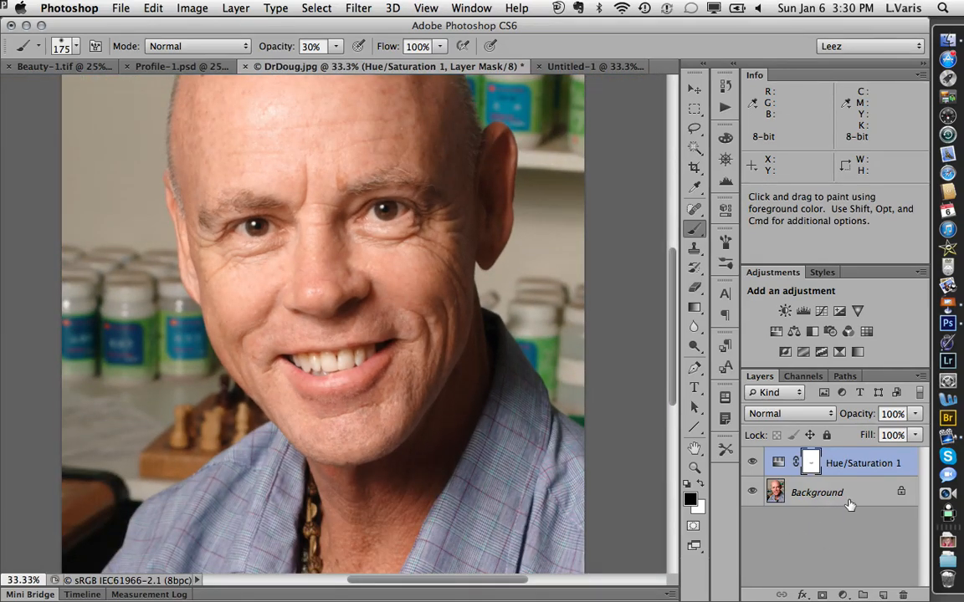
click(752, 466)
click(753, 466)
click(753, 465)
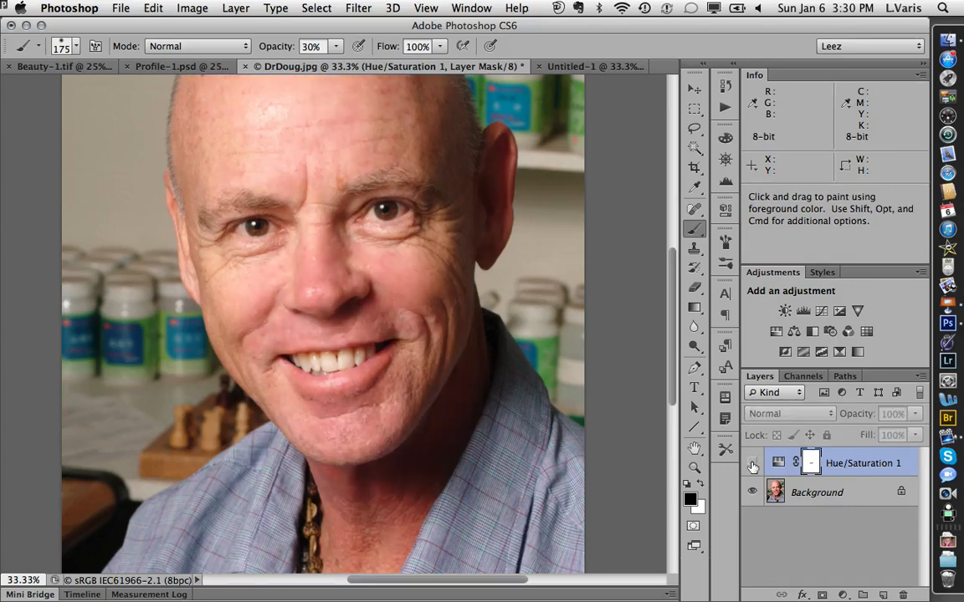
click(753, 466)
click(753, 466)
click(753, 465)
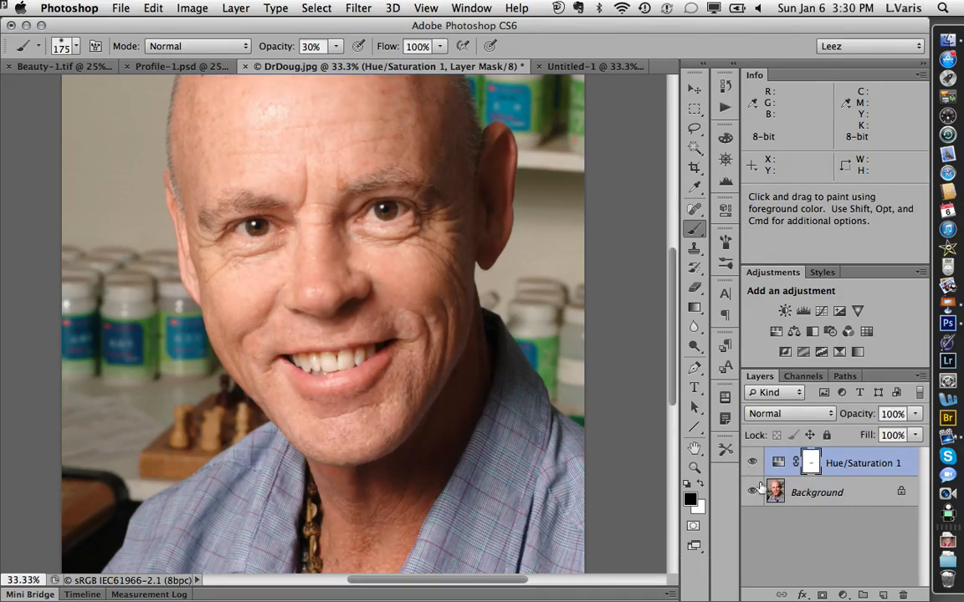
Examine the corrected skin tone of the face and forehead at several magnifications, and compare it once more without the Hue/Saturation layer.
key(super+plus)
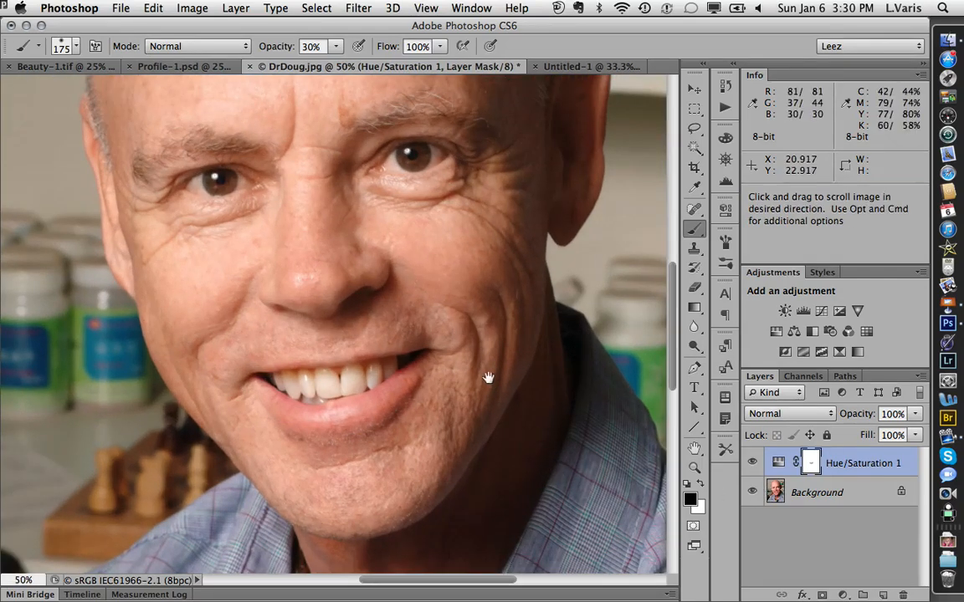
drag(496, 426, 507, 461)
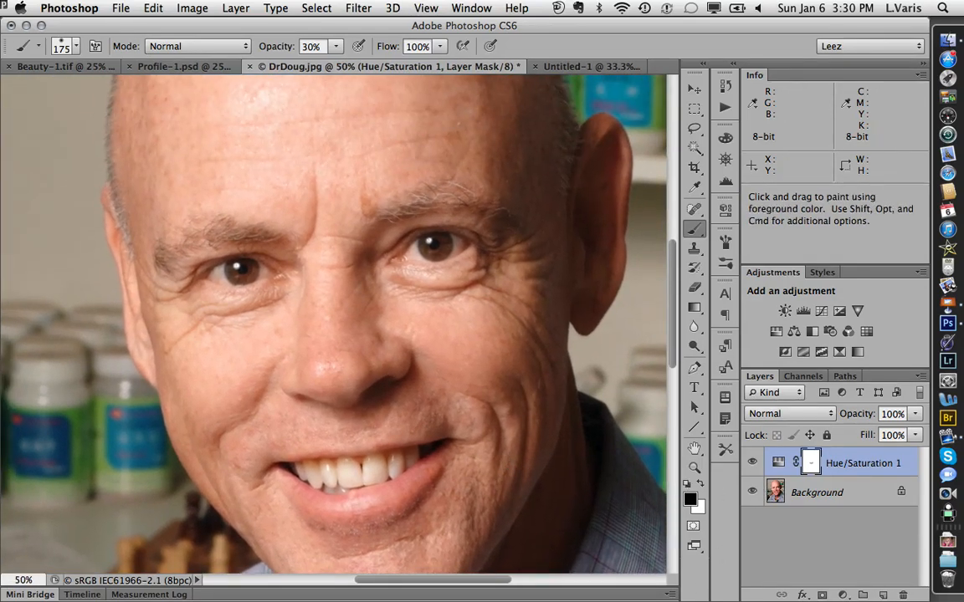
key(super+minus)
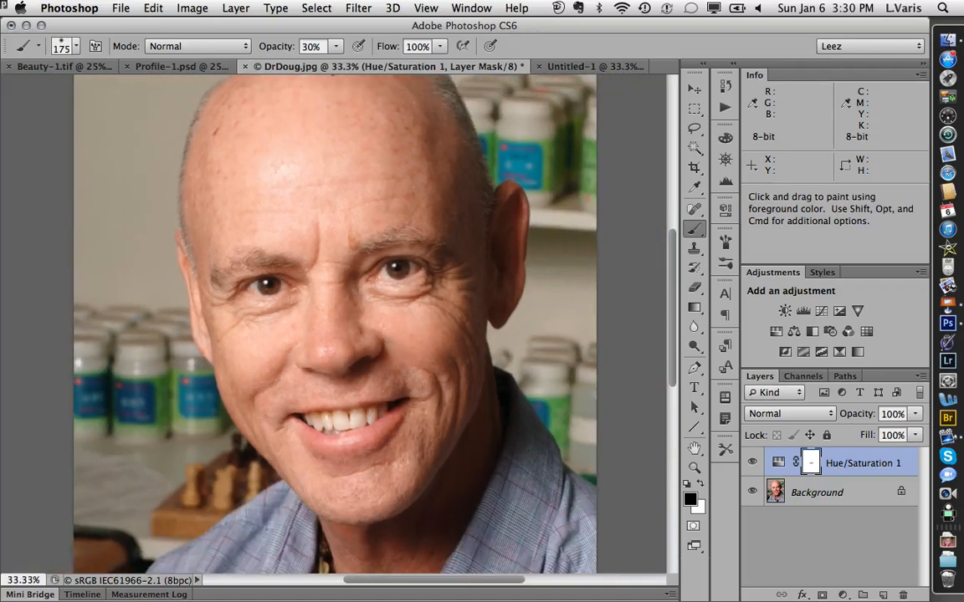
key(super+plus)
key(super+plus)
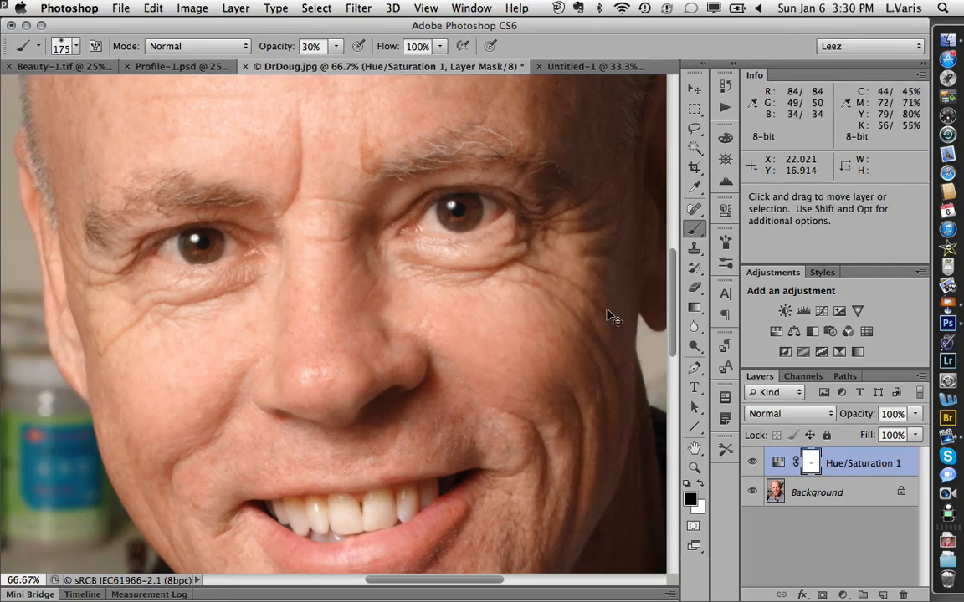
key(super+minus)
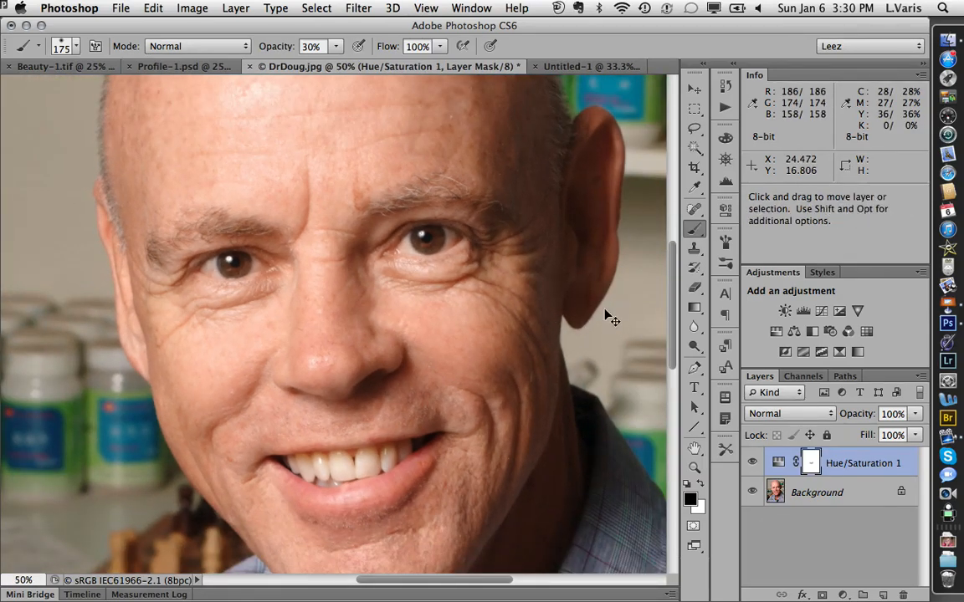
key(super+minus)
key(space)
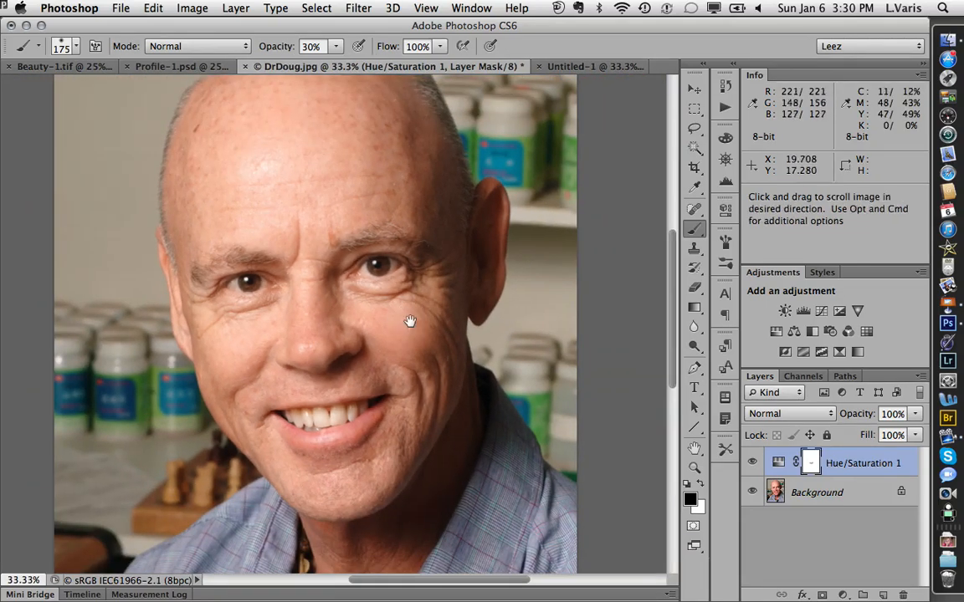
drag(409, 318, 365, 323)
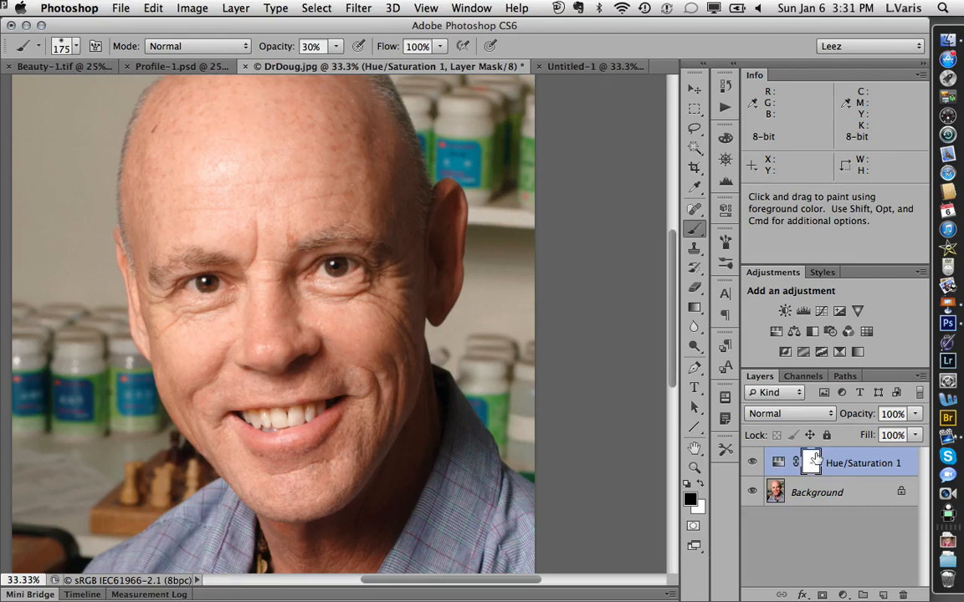
click(754, 464)
click(752, 463)
Stamp all visible layers into a new layer at the top of the stack and desaturate it with a Hue/Saturation saturation of -100.
click(920, 378)
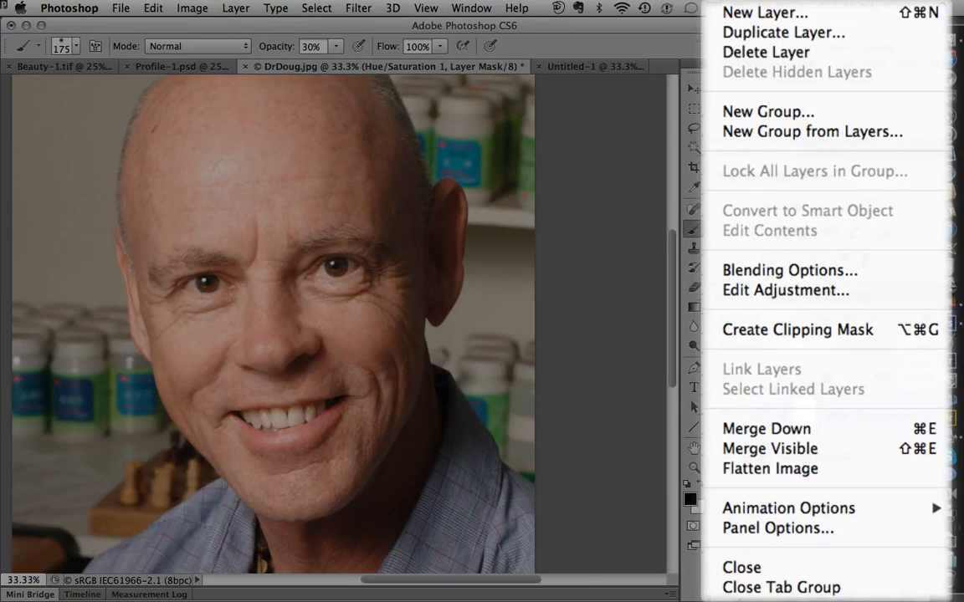
alt+click(824, 451)
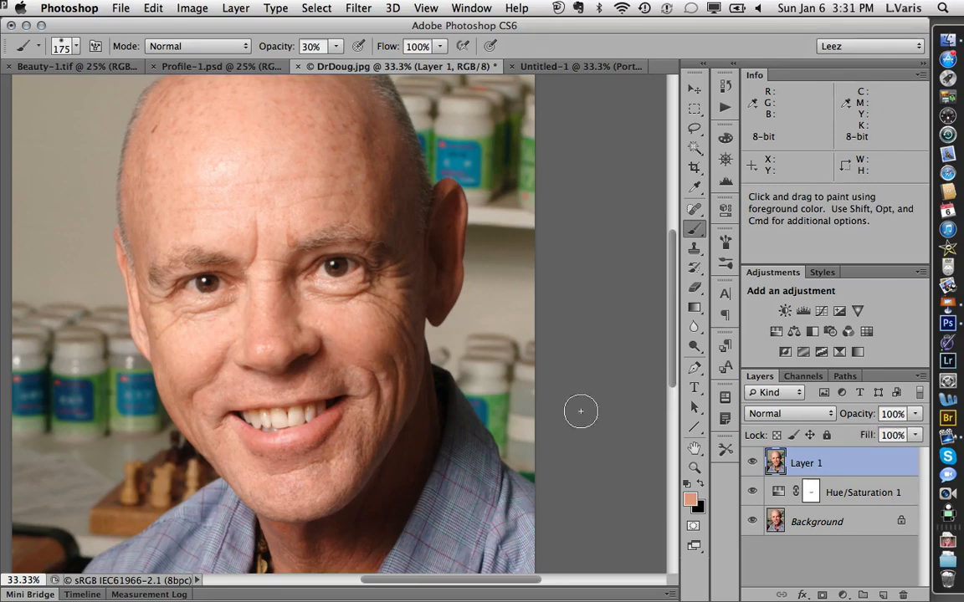
drag(449, 383, 505, 370)
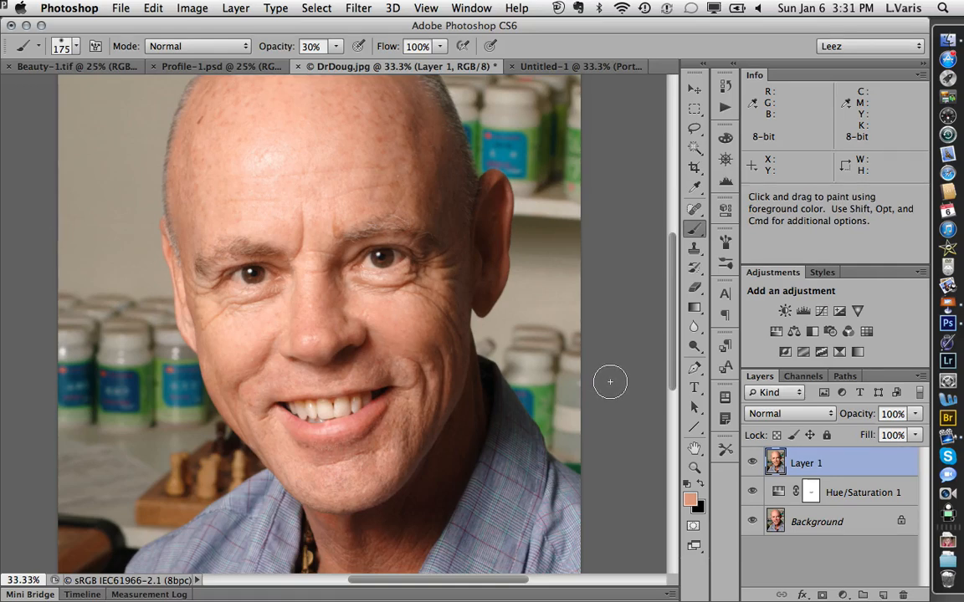
key(super+u)
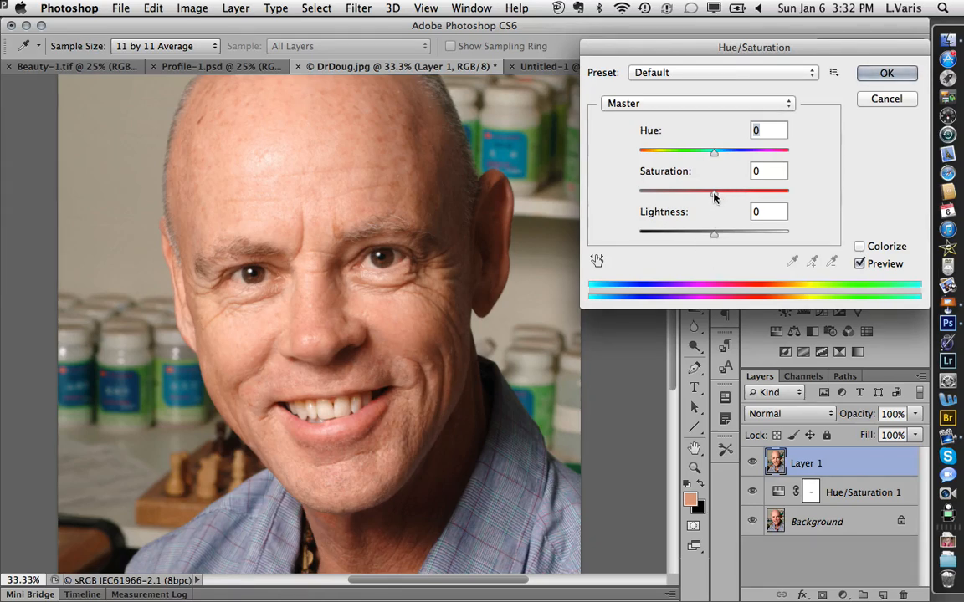
drag(713, 193, 609, 195)
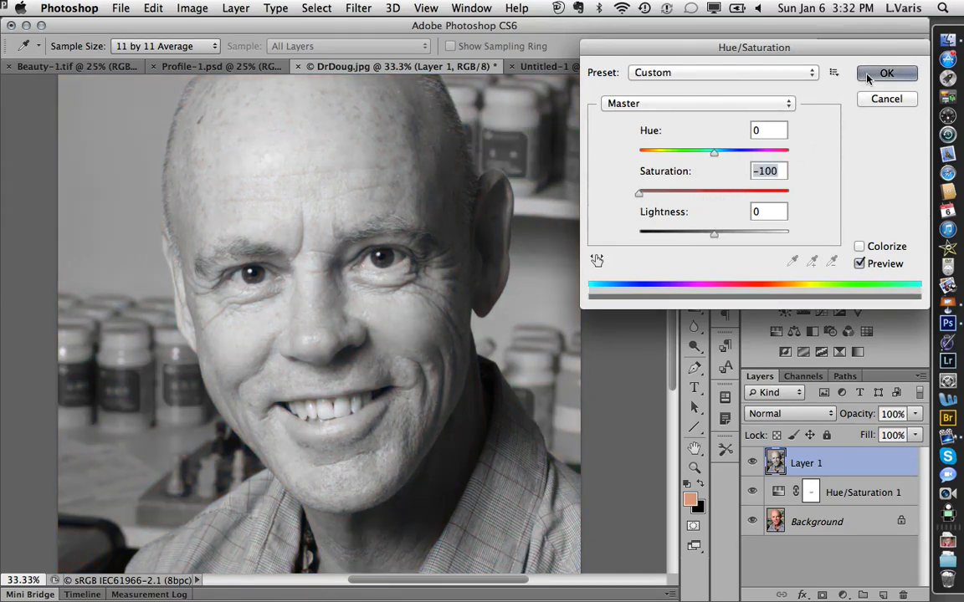
click(882, 77)
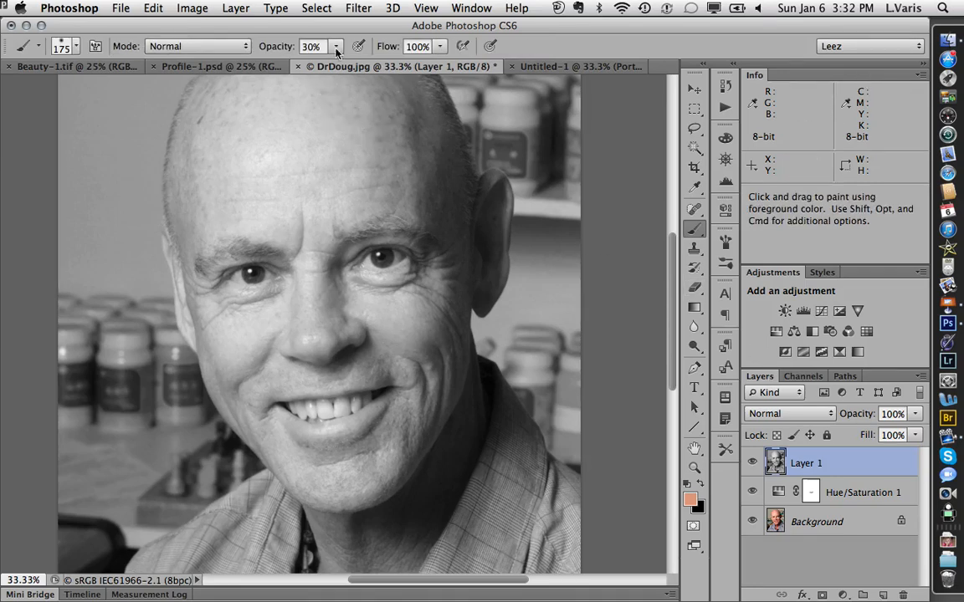
Open the High Pass filter for the desaturated Layer 1 and move its dialog clear of the face.
click(359, 9)
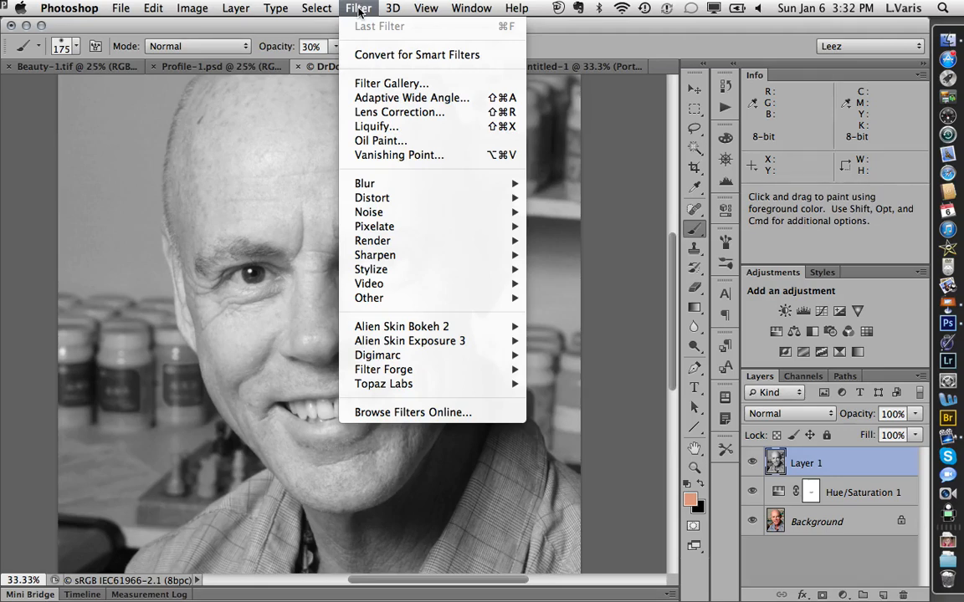
mouse_move(385, 299)
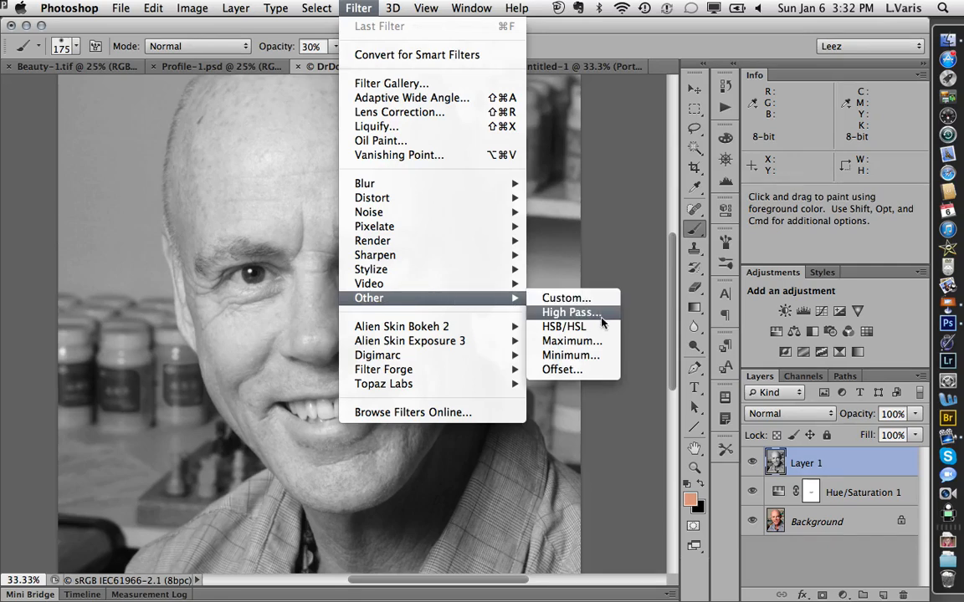
click(571, 312)
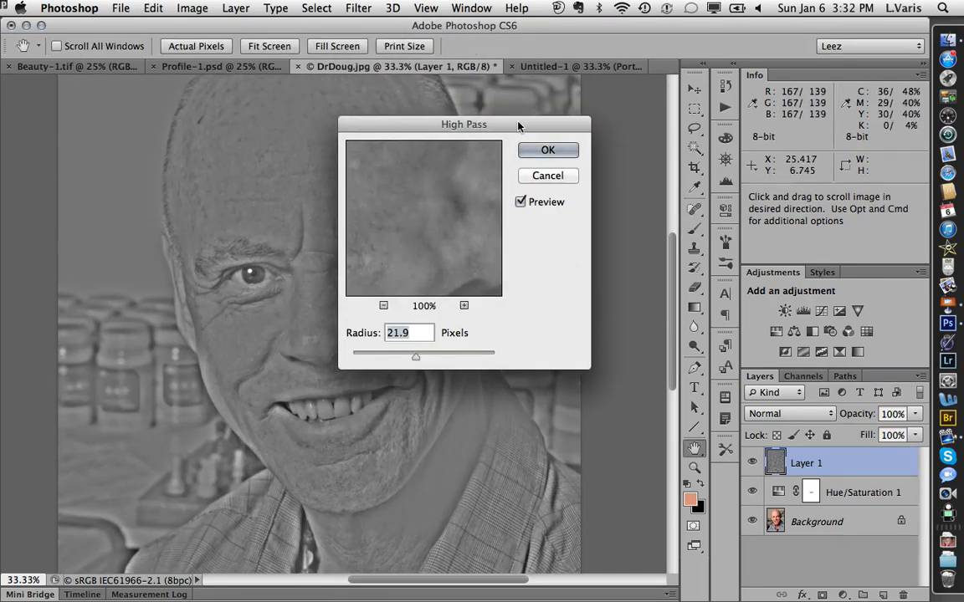
drag(513, 126, 727, 87)
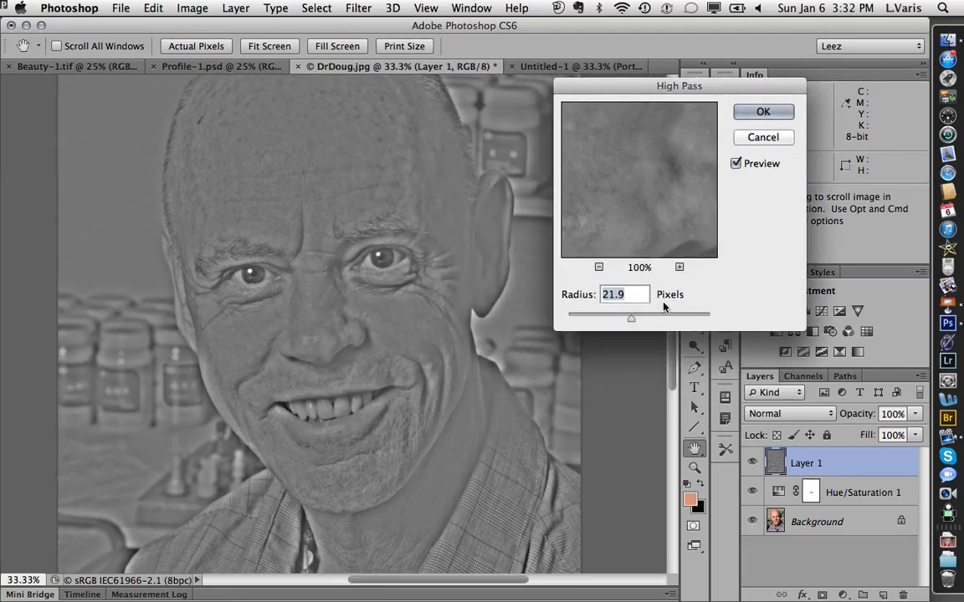
Try High Pass radii between 2.7 and 91.3 pixels to compare their effect on the facial detail.
drag(631, 324, 603, 325)
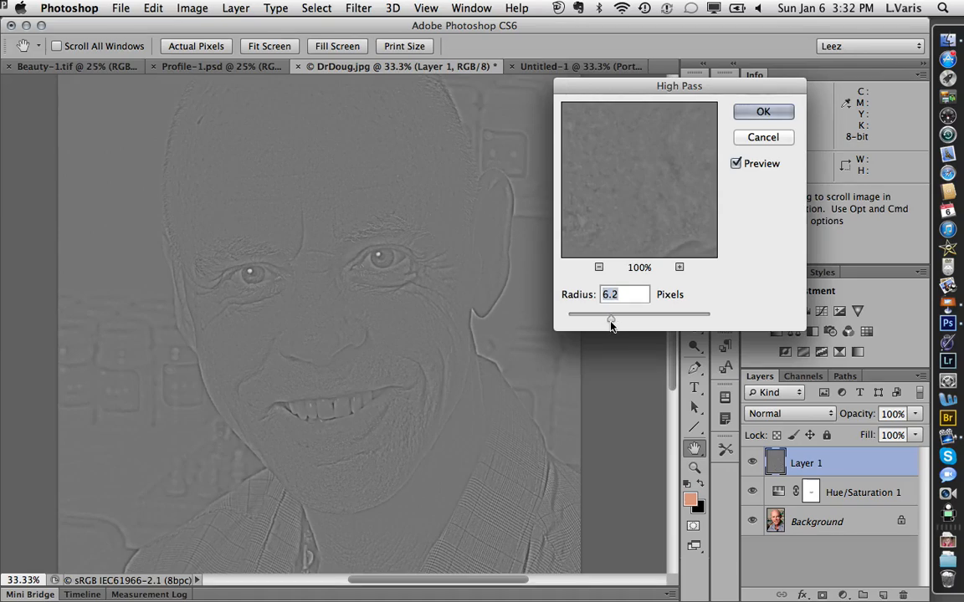
drag(609, 326, 613, 326)
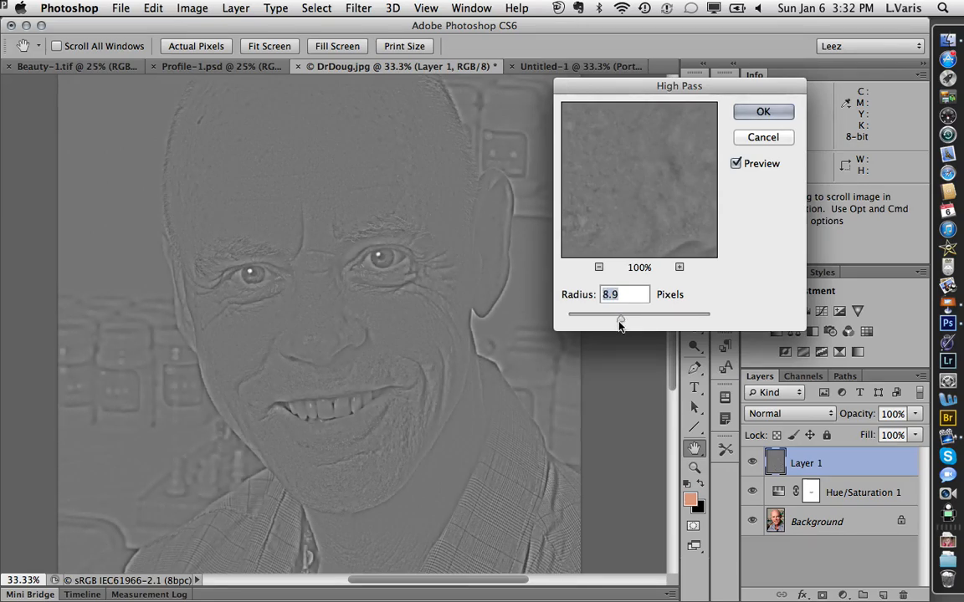
drag(619, 326, 657, 319)
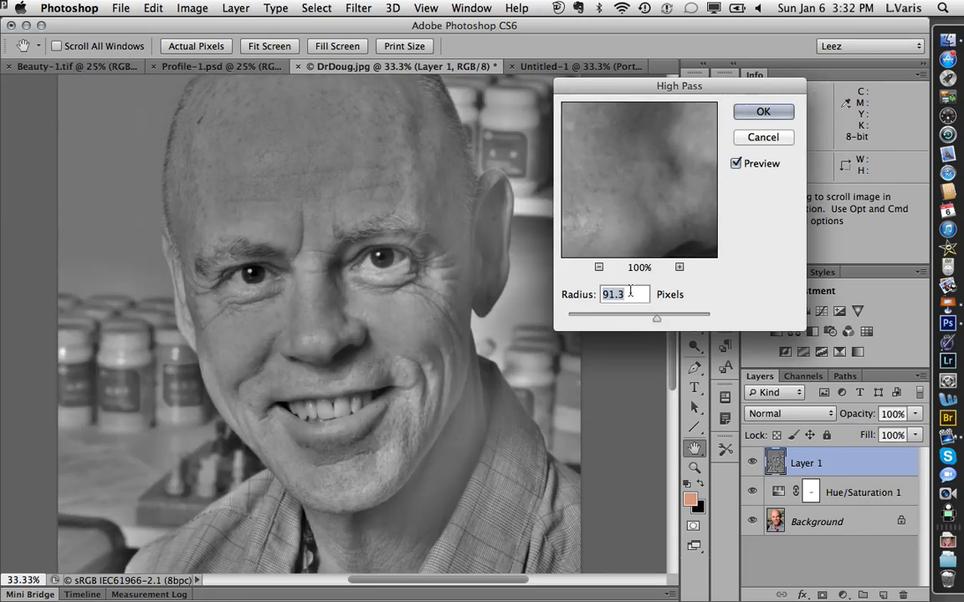
drag(659, 319, 585, 323)
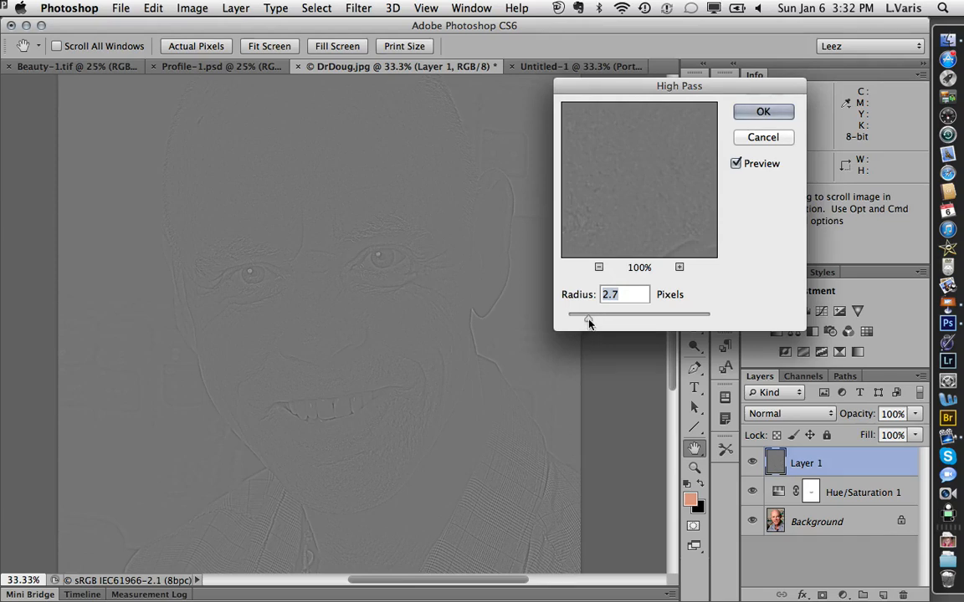
drag(587, 323, 607, 323)
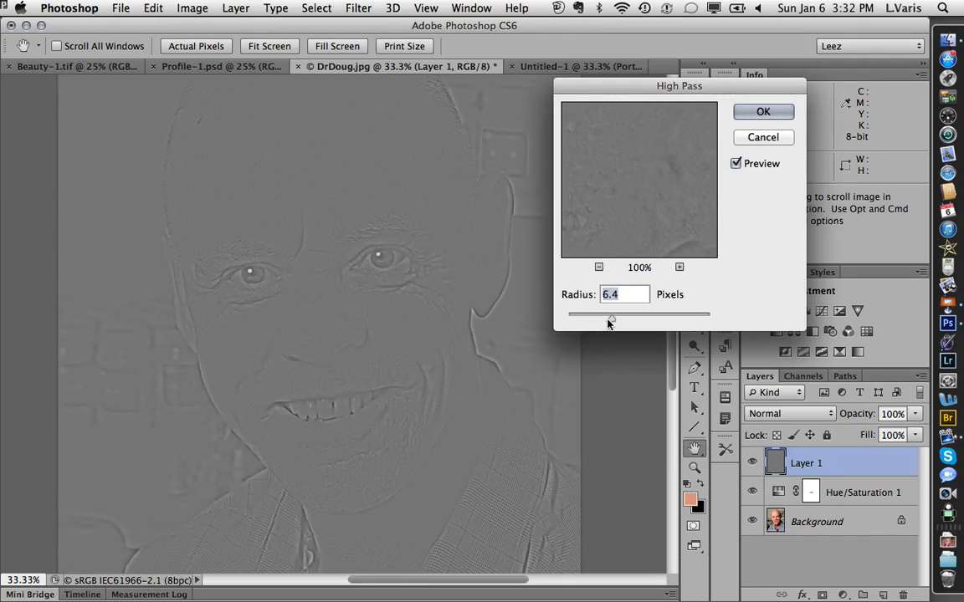
drag(611, 323, 622, 320)
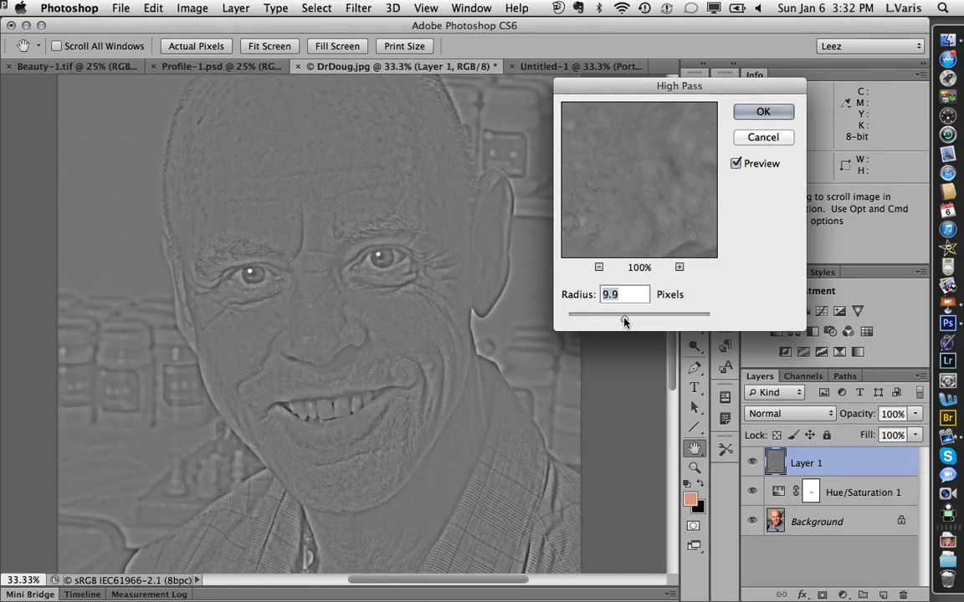
drag(623, 321, 646, 322)
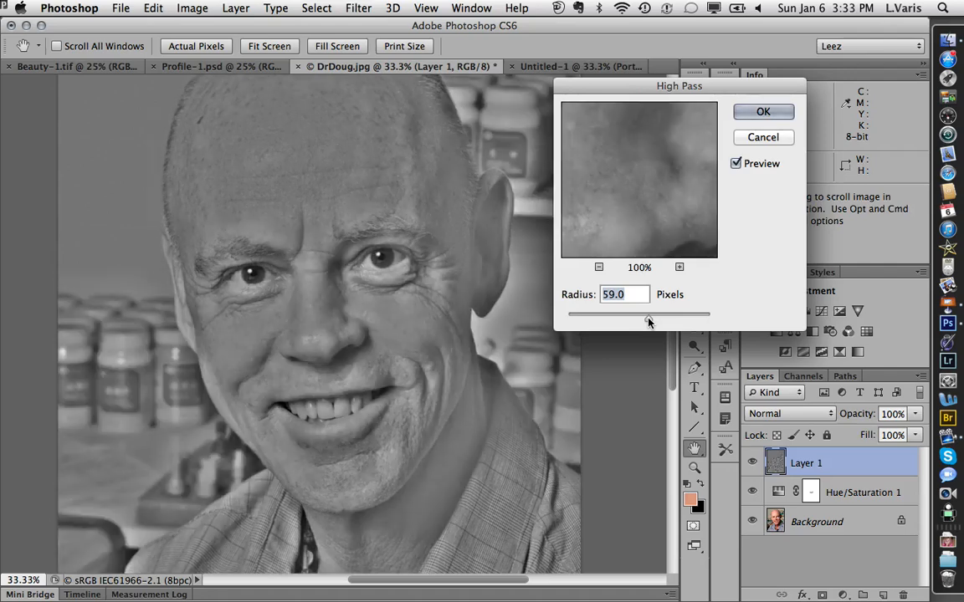
Apply the High Pass filter to Layer 1 with a radius slightly above 10 pixels.
drag(648, 322, 623, 324)
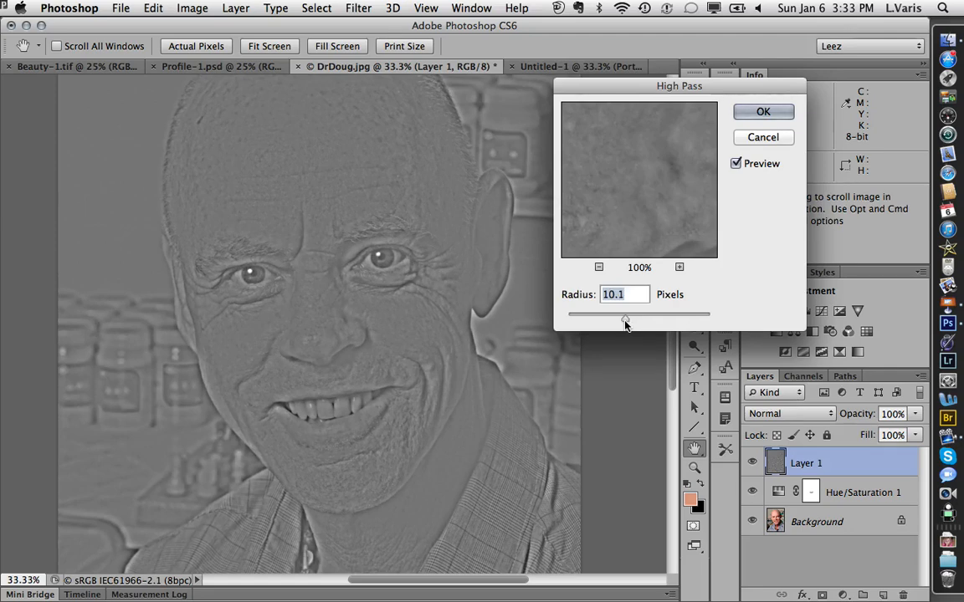
drag(627, 325, 629, 325)
click(761, 112)
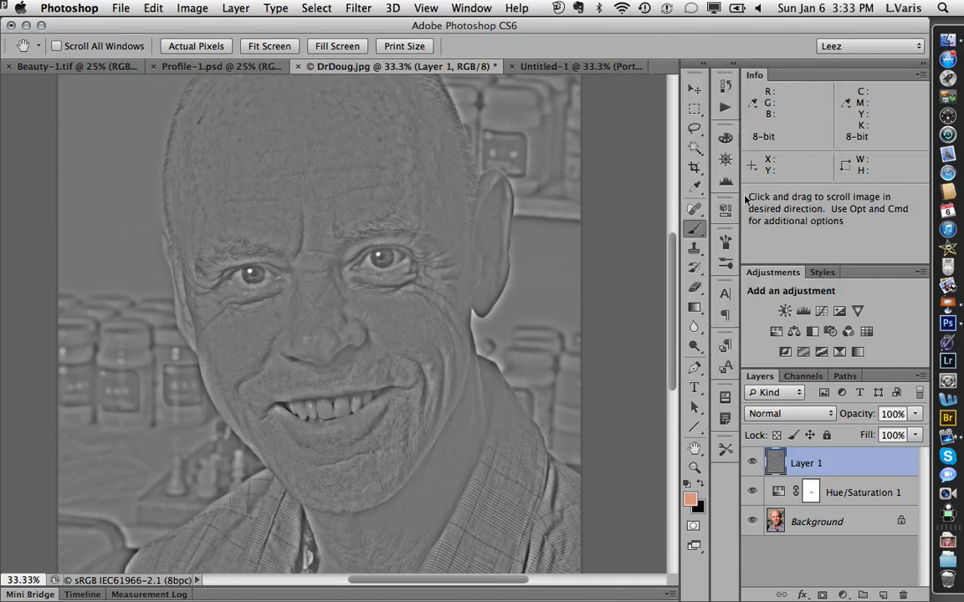
Try the Overlay blend mode on Layer 1, set it to Soft Light instead, and compare the image without the layer.
key(b)
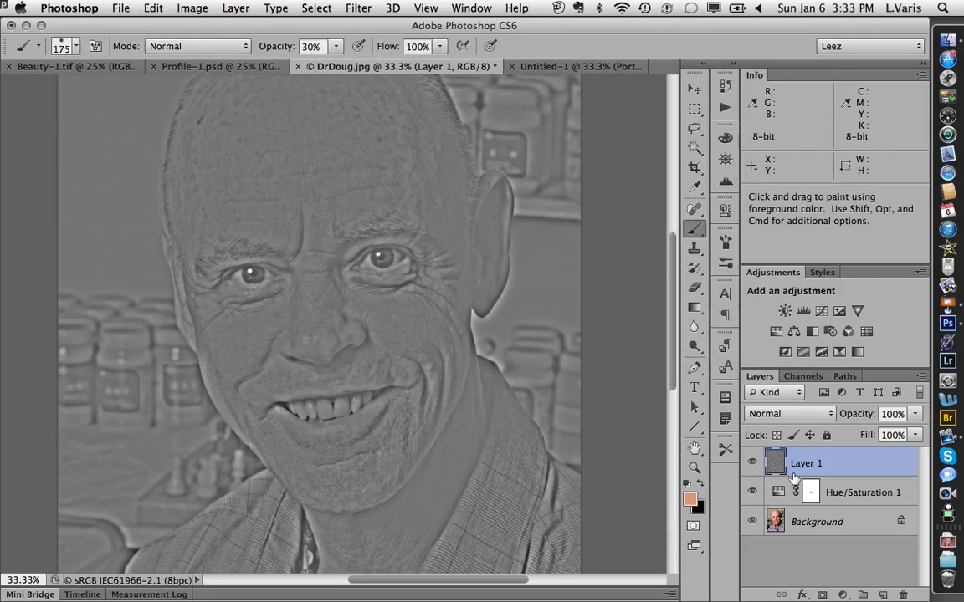
click(793, 415)
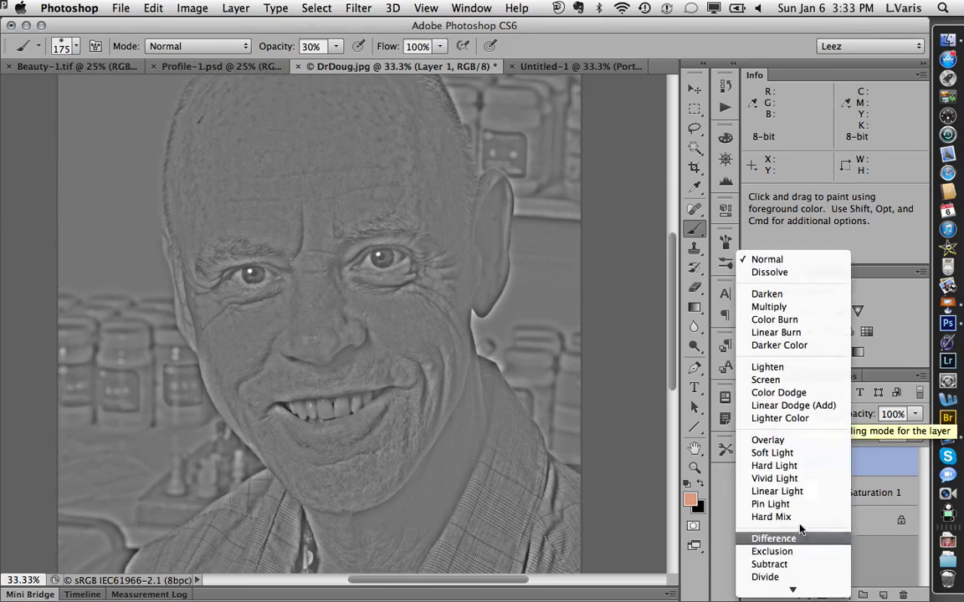
click(795, 445)
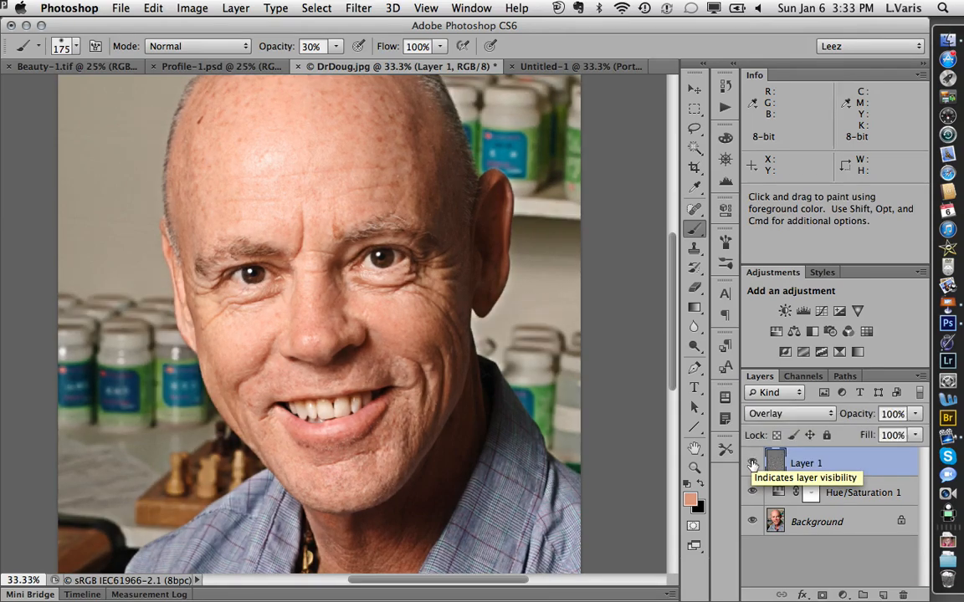
click(793, 414)
click(801, 426)
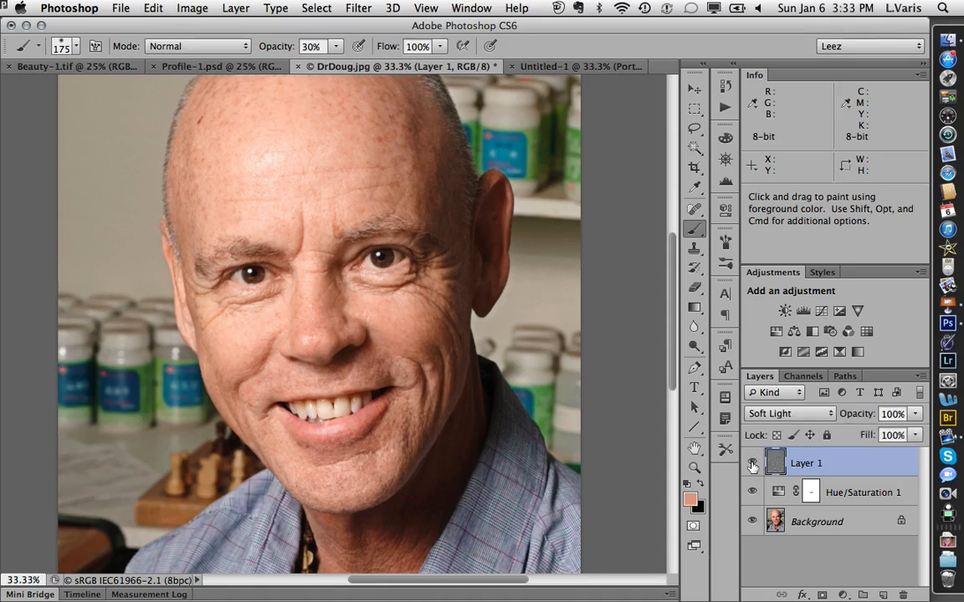
click(752, 465)
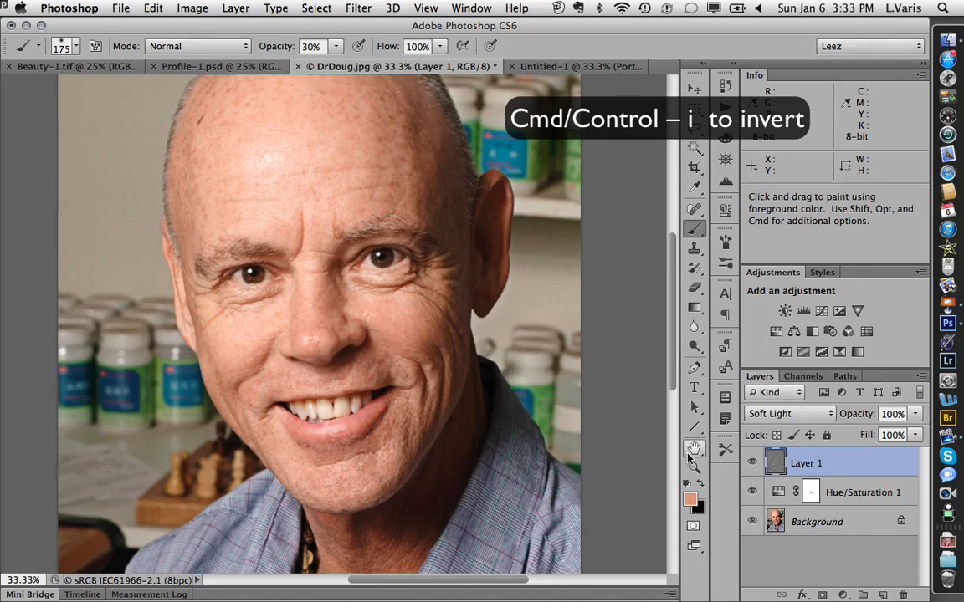
Invert the High Pass layer and compare the face up close with the layer hidden and shown.
key(super+i)
key(super+space)
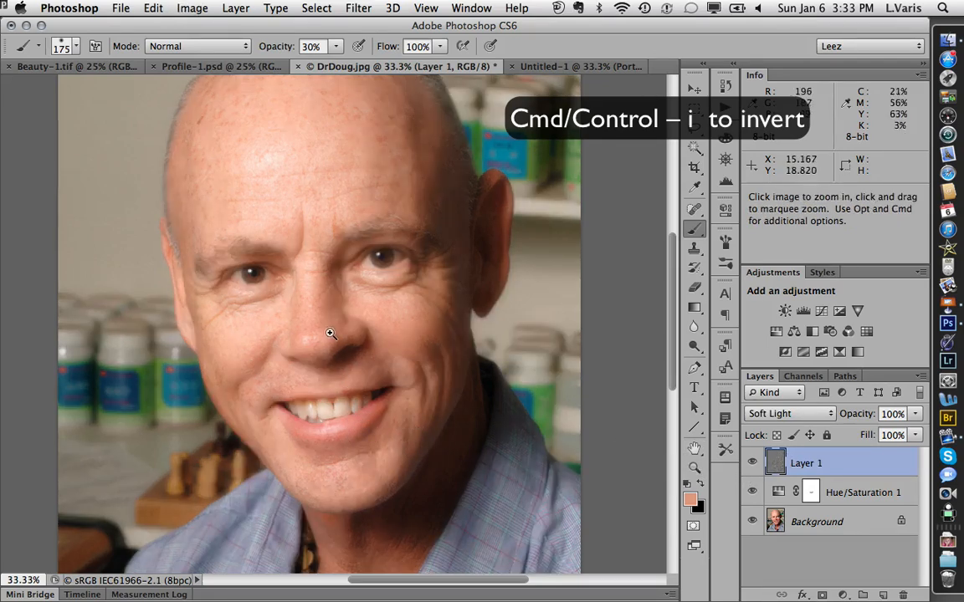
click(320, 328)
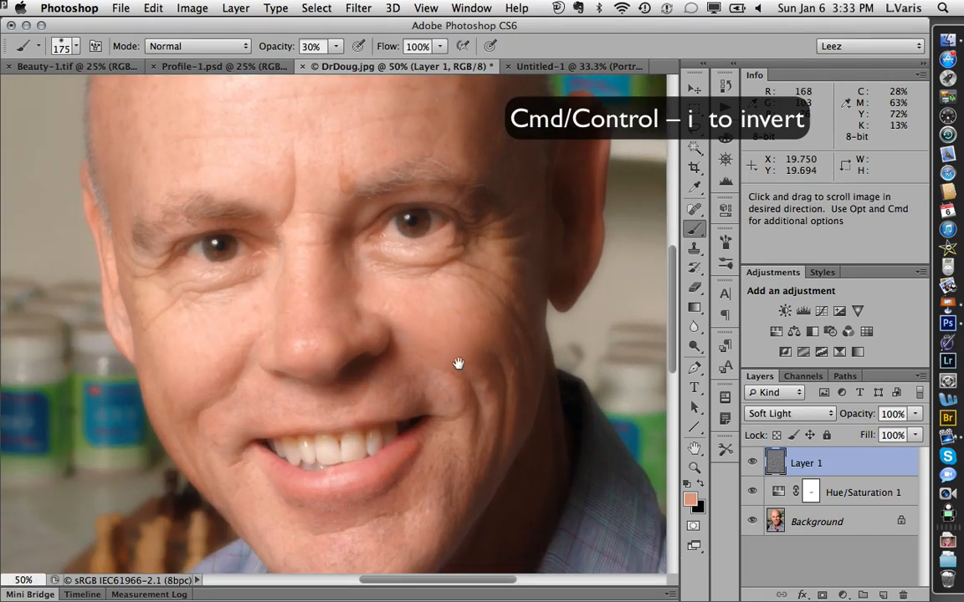
drag(459, 363, 422, 350)
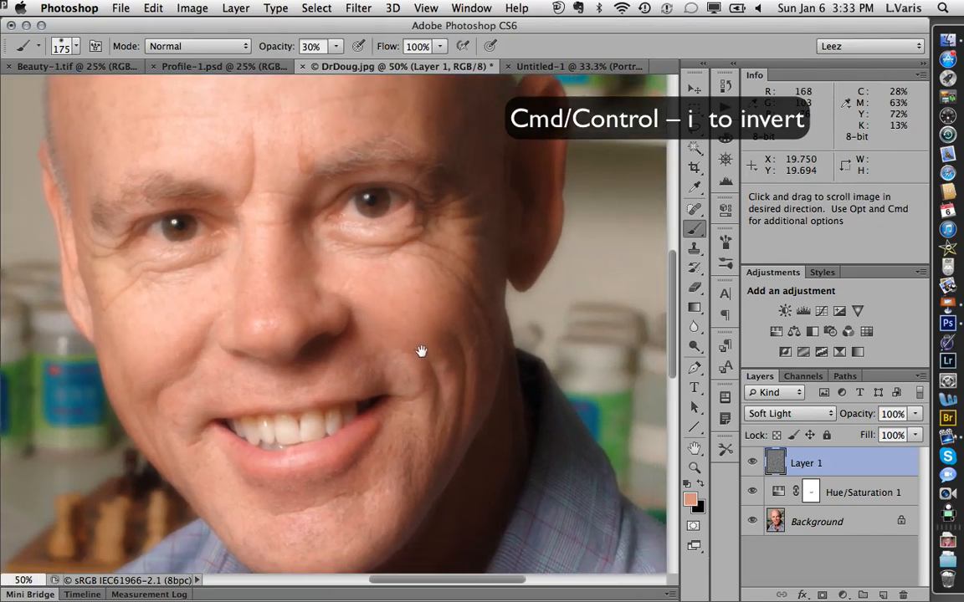
click(752, 465)
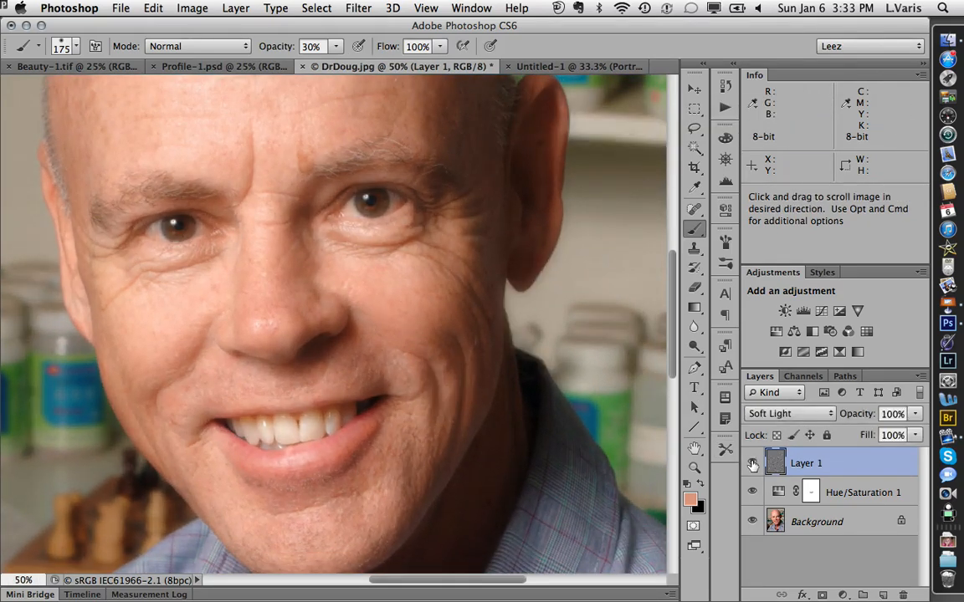
click(752, 465)
click(752, 465)
click(752, 465)
click(752, 465)
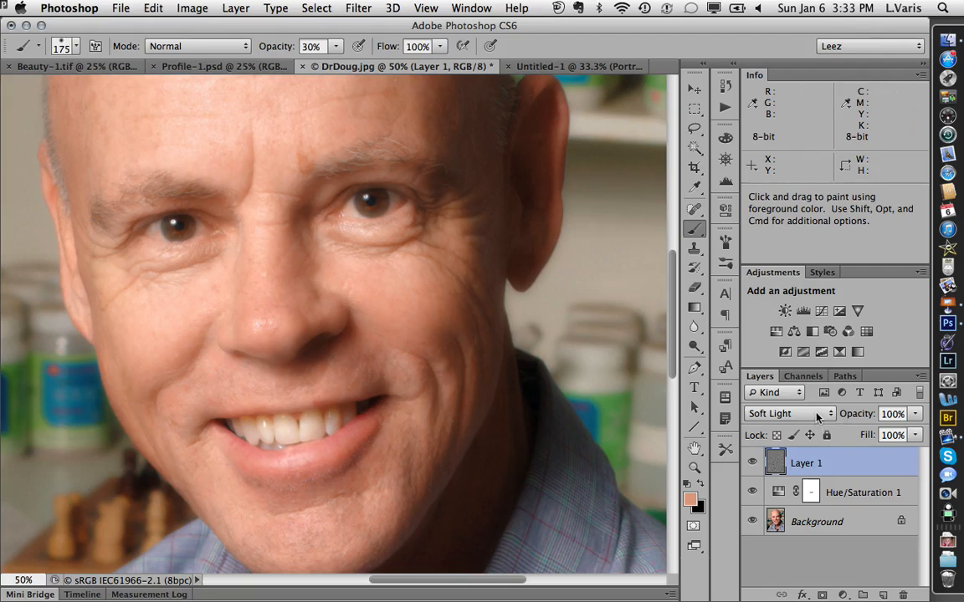
Examine the inverted High Pass layer in Normal blend mode, and return it to Soft Light.
click(795, 414)
click(762, 219)
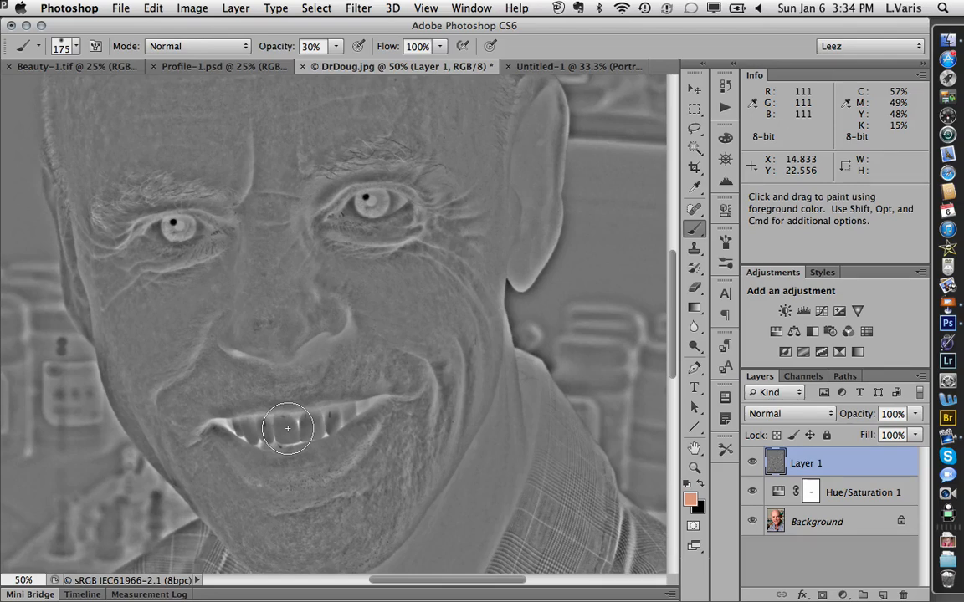
click(803, 413)
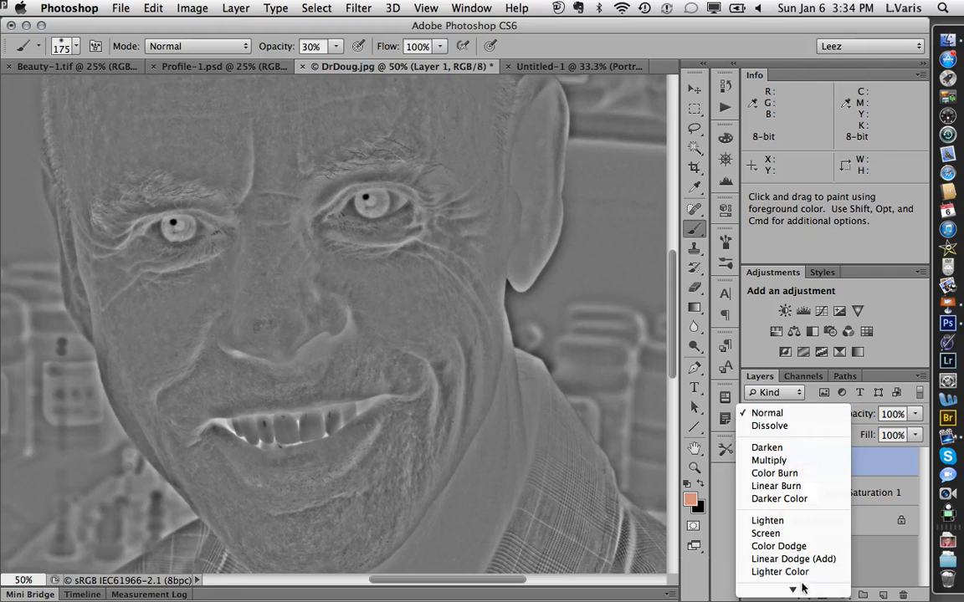
mouse_move(802, 589)
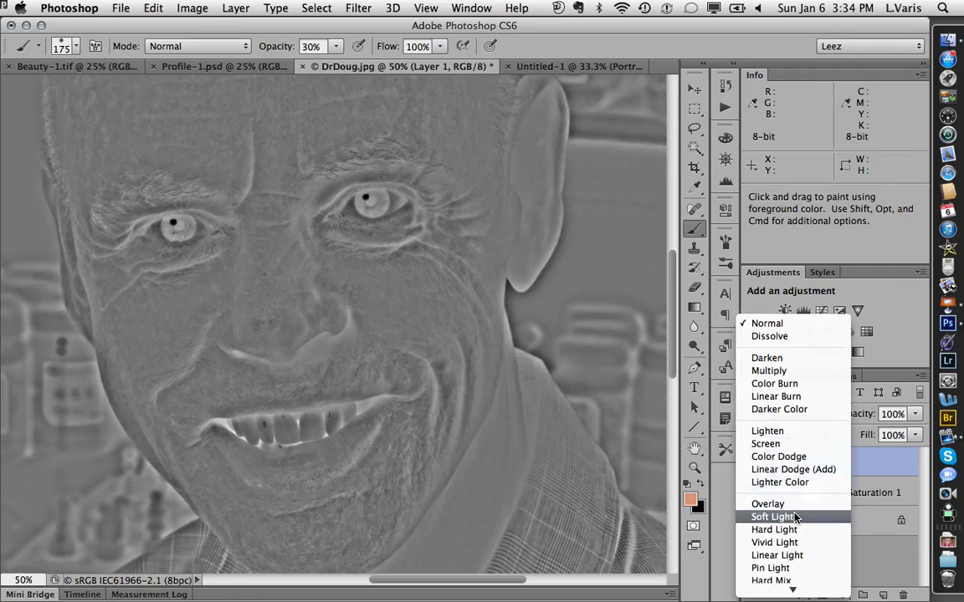
click(797, 518)
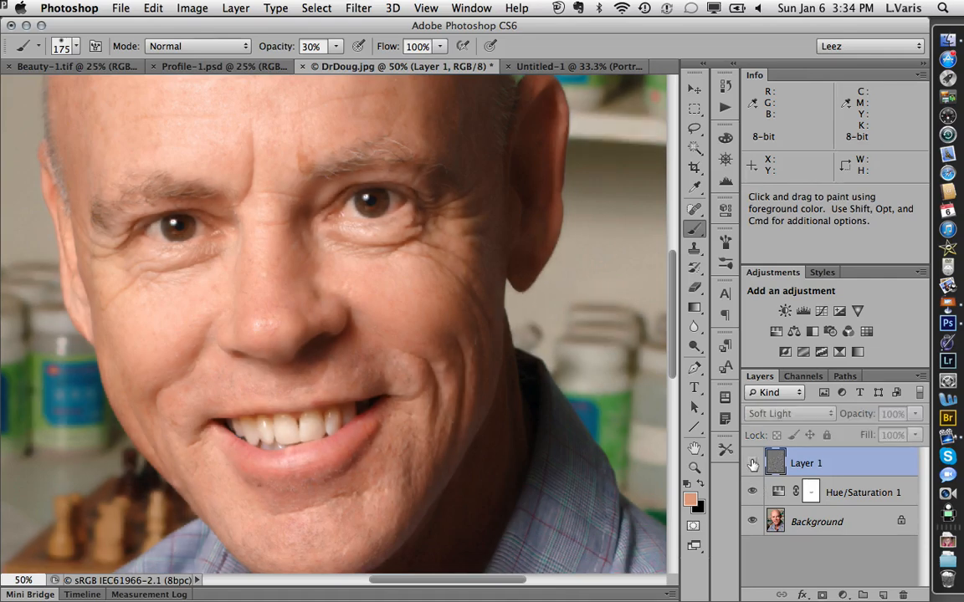
Add a layer mask to Layer 1 and paint black over the eyes, eyebrows and mouth with a 125-pixel brush at 100% opacity.
click(822, 595)
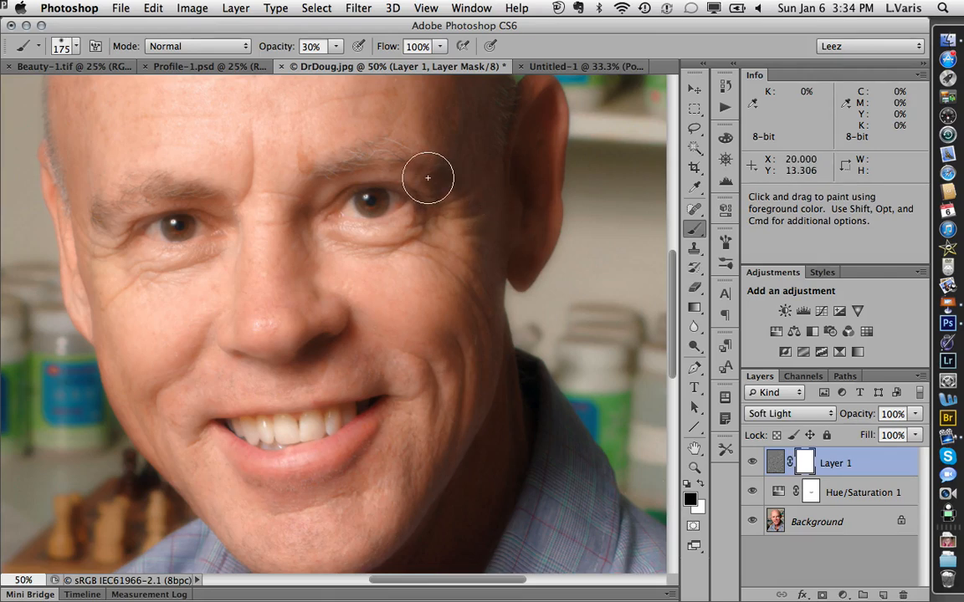
key(bracketleft)
key(bracketleft)
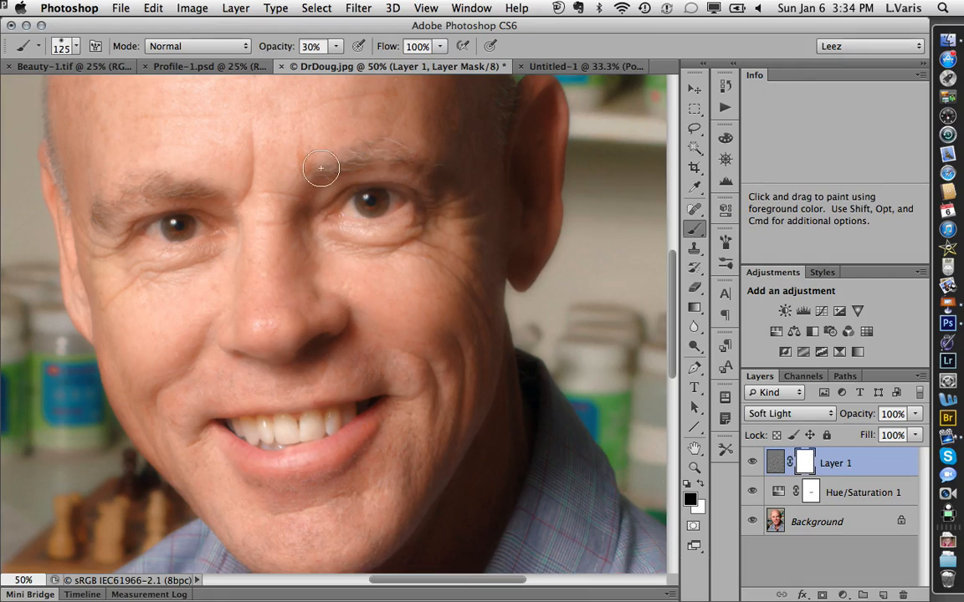
key(0)
drag(416, 168, 360, 156)
click(177, 224)
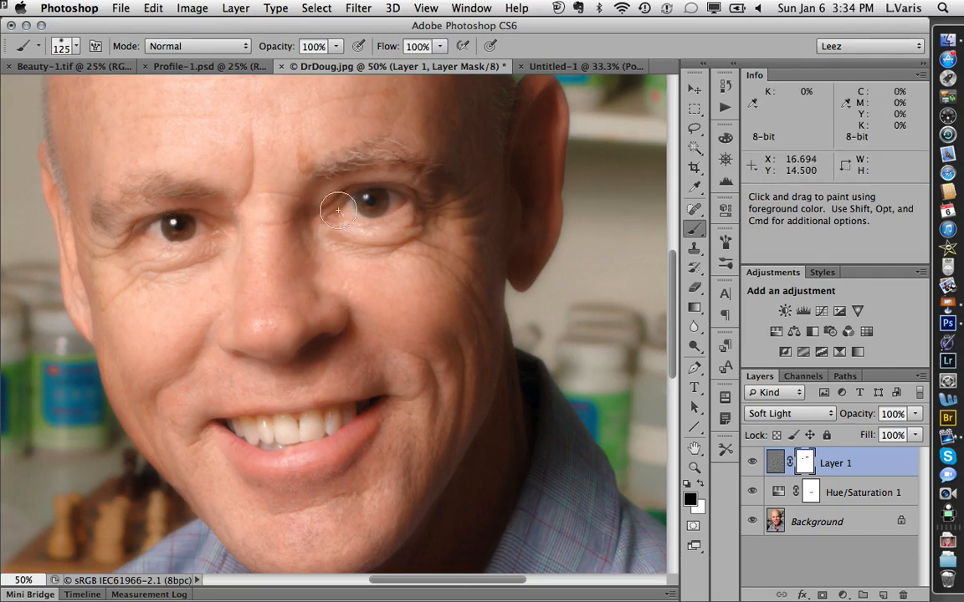
mouse_move(387, 200)
mouse_down()
mouse_move(358, 212)
mouse_move(383, 203)
mouse_up()
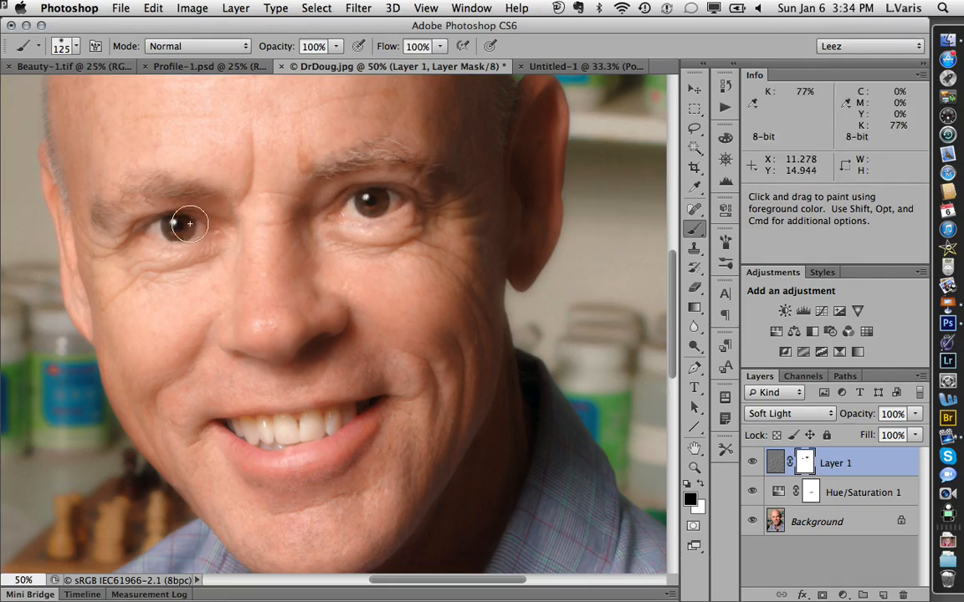
mouse_move(178, 205)
mouse_down()
mouse_move(162, 228)
mouse_move(196, 197)
mouse_move(183, 191)
mouse_move(125, 186)
mouse_move(96, 207)
mouse_move(144, 185)
mouse_up()
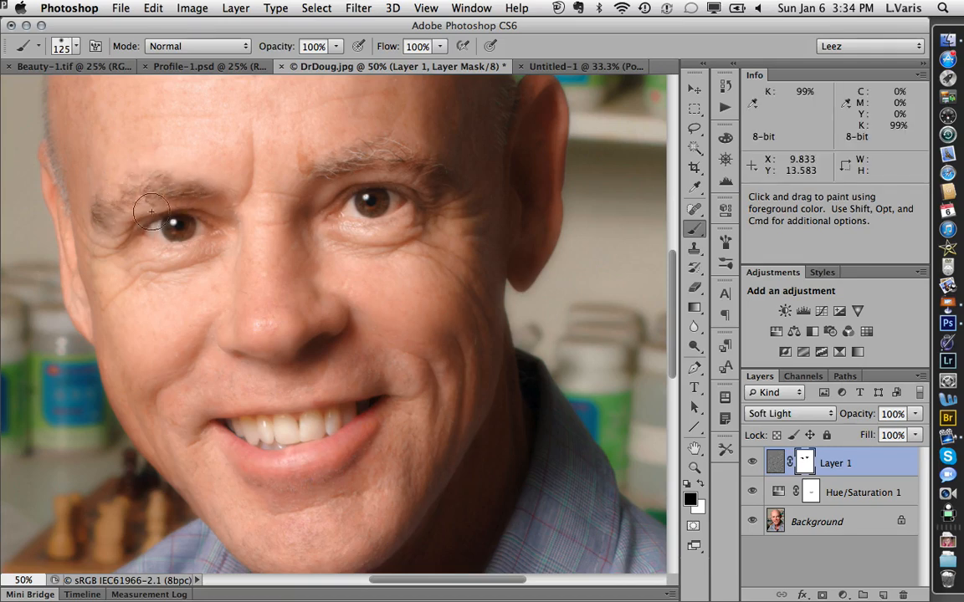
mouse_move(219, 439)
mouse_down()
mouse_move(255, 438)
mouse_move(354, 413)
mouse_move(262, 434)
mouse_move(295, 455)
mouse_move(366, 419)
mouse_move(312, 440)
mouse_up()
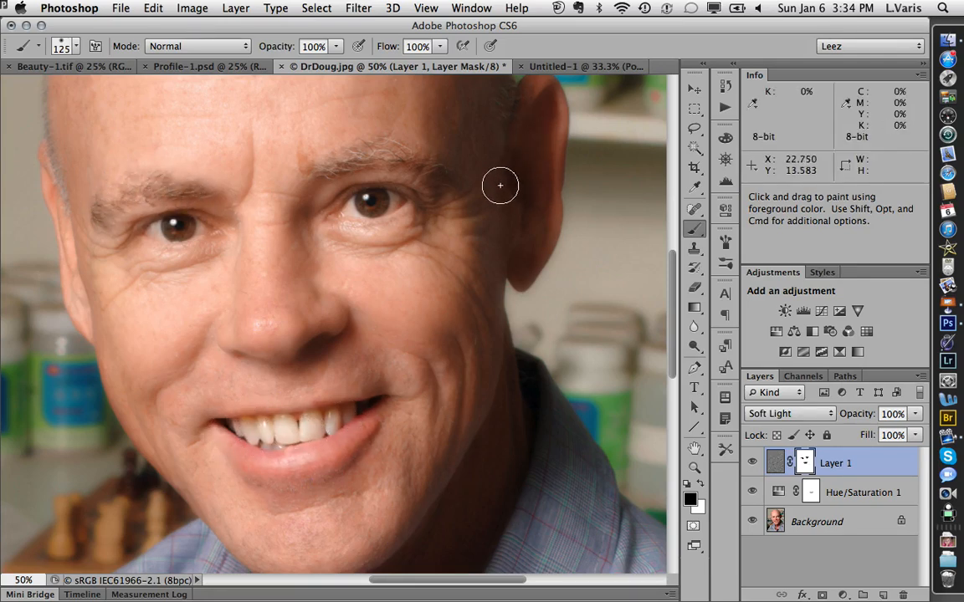
Paint black on Layer 1's mask over the hair at both sides of the head, and check the face down to the neck.
scroll(499, 209, up, 5)
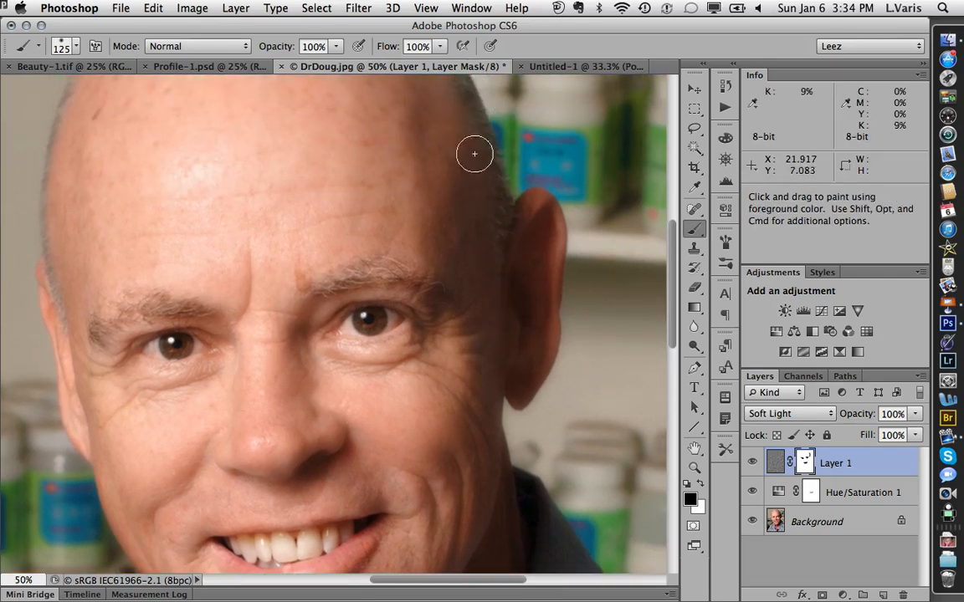
drag(452, 282, 487, 366)
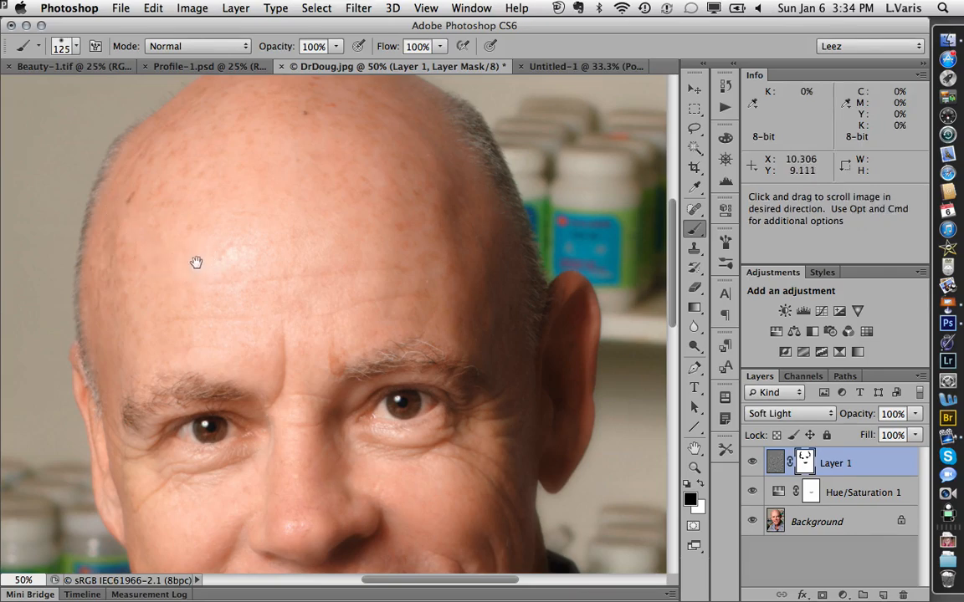
scroll(233, 276, down, 10)
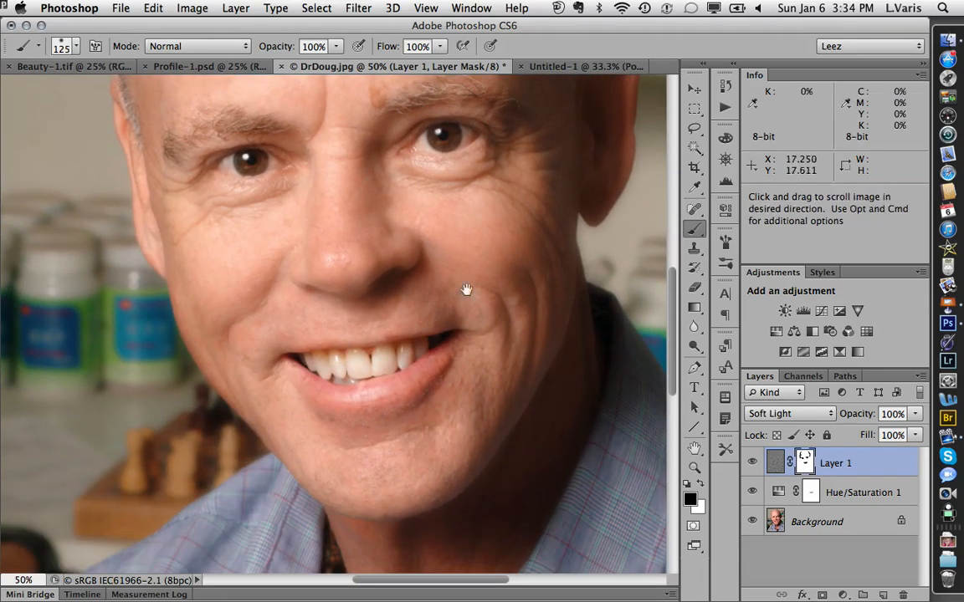
drag(456, 358, 387, 174)
drag(526, 185, 523, 350)
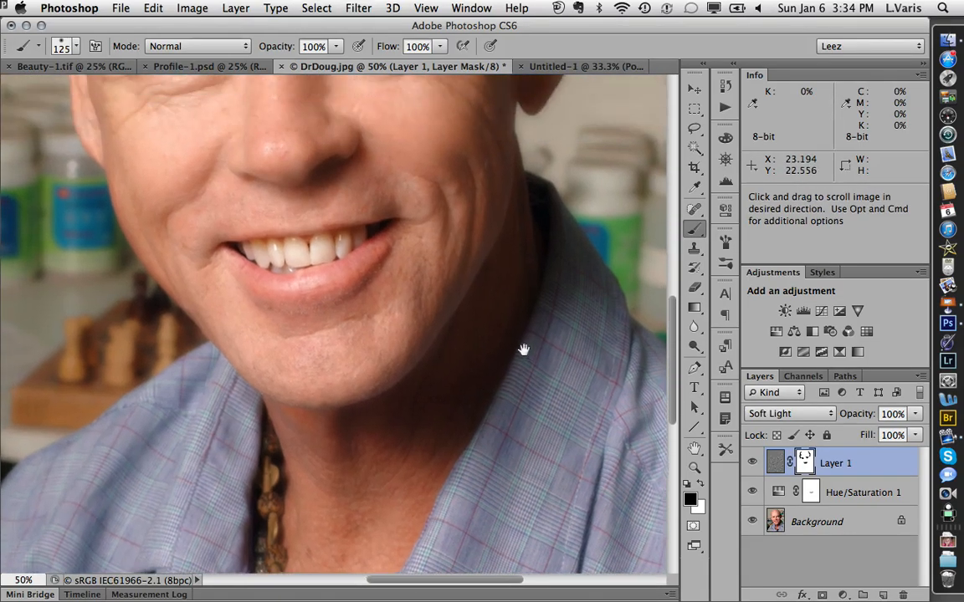
scroll(524, 350, up, 5)
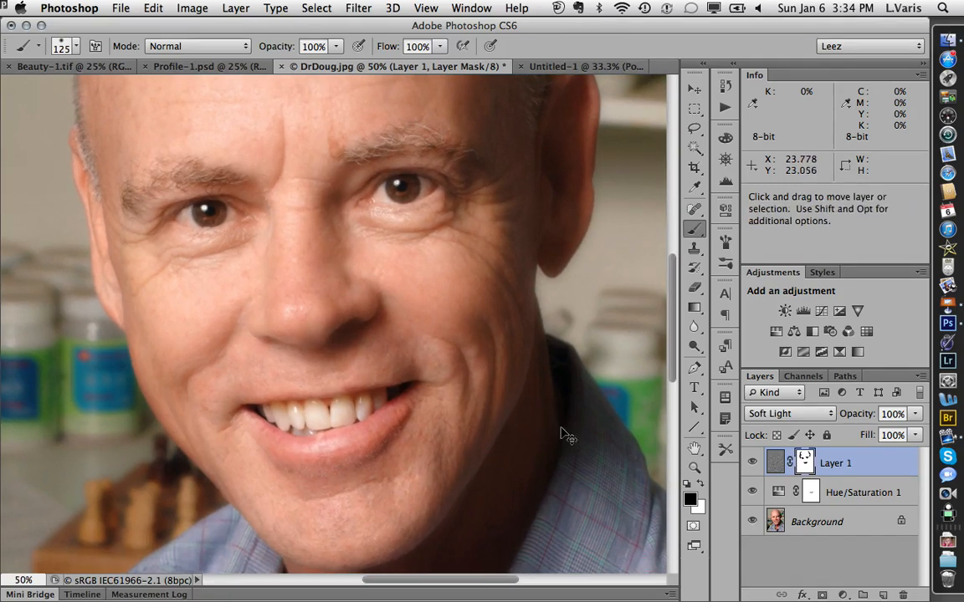
Compare the whole portrait with Layer 1 hidden and shown.
key(super+minus)
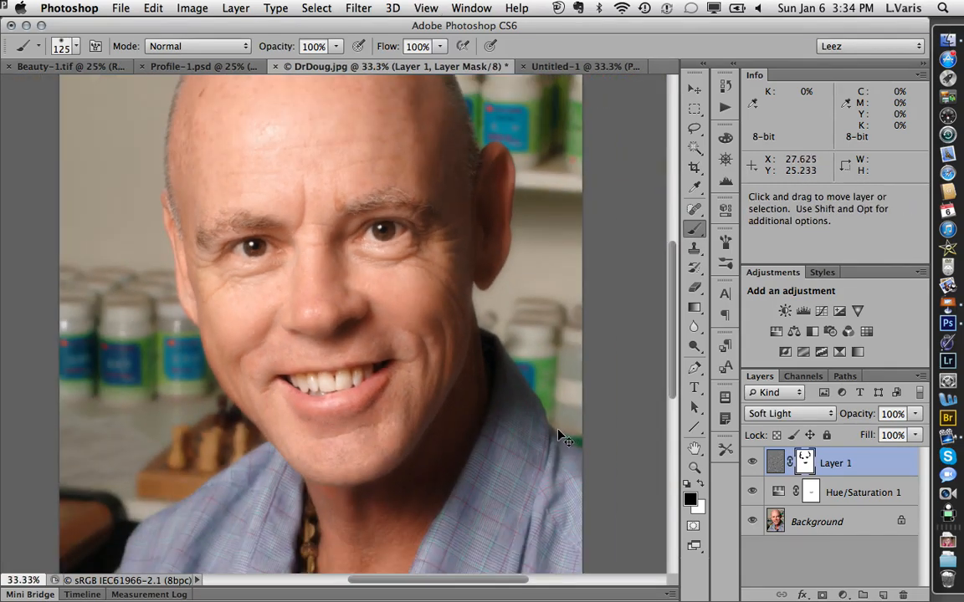
click(753, 464)
click(753, 465)
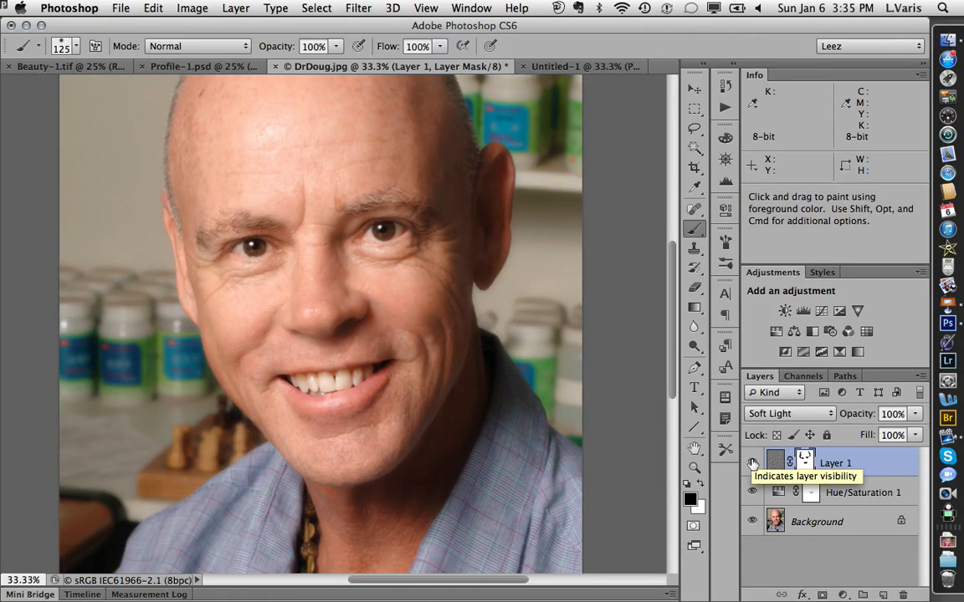
click(752, 464)
click(753, 464)
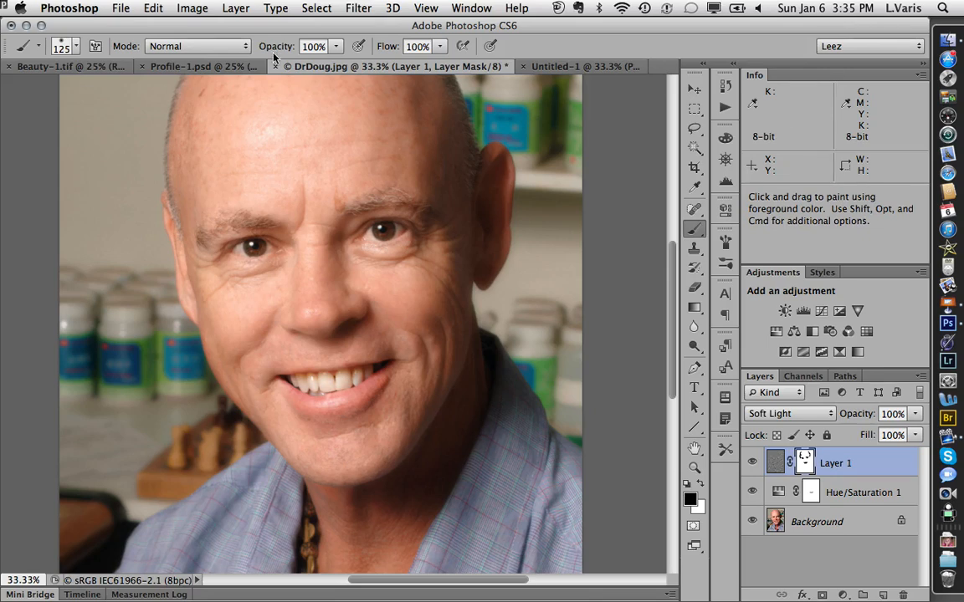
Switch to Profile-1.psd and remove the moles on the cheek and under the jaw with the 20-pixel content-aware Spot Healing Brush.
click(201, 67)
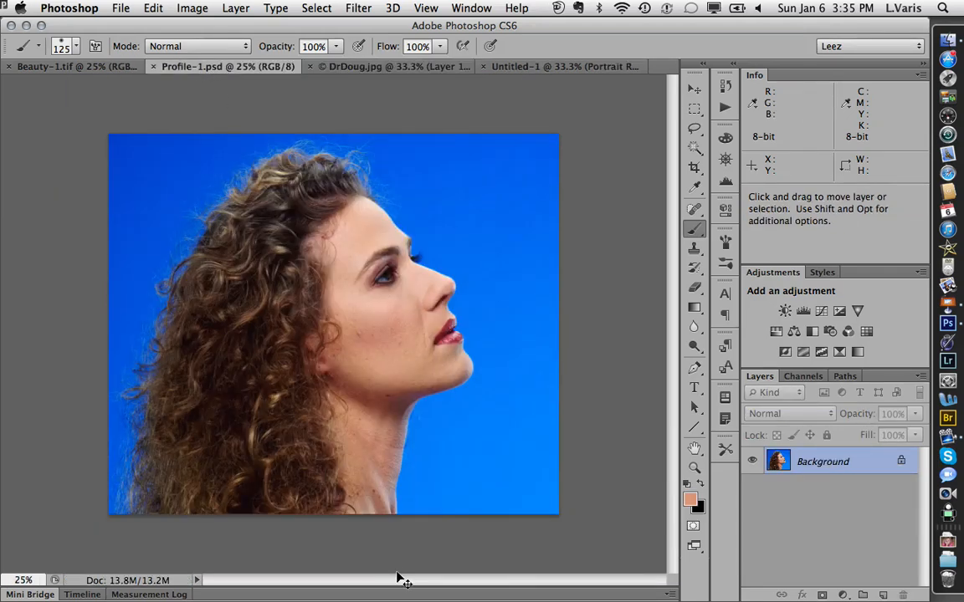
key(super+equal)
key(super+equal)
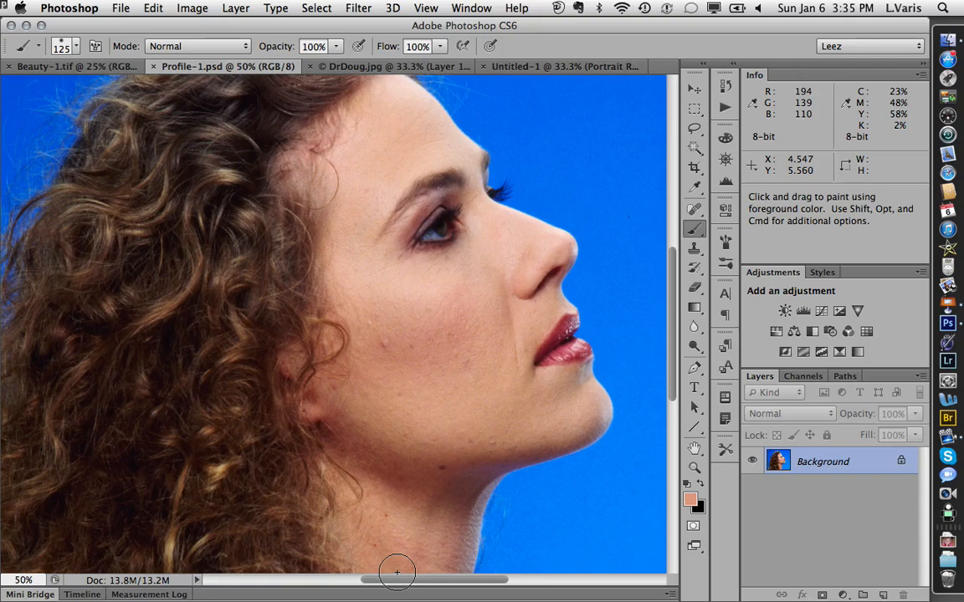
key(super+equal)
drag(374, 458, 282, 351)
drag(372, 350, 411, 471)
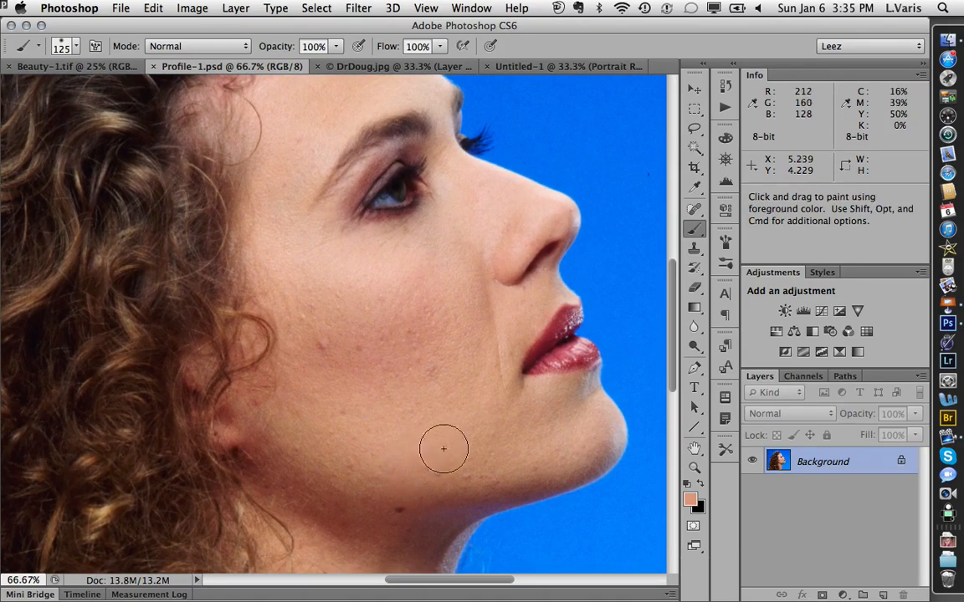
click(699, 209)
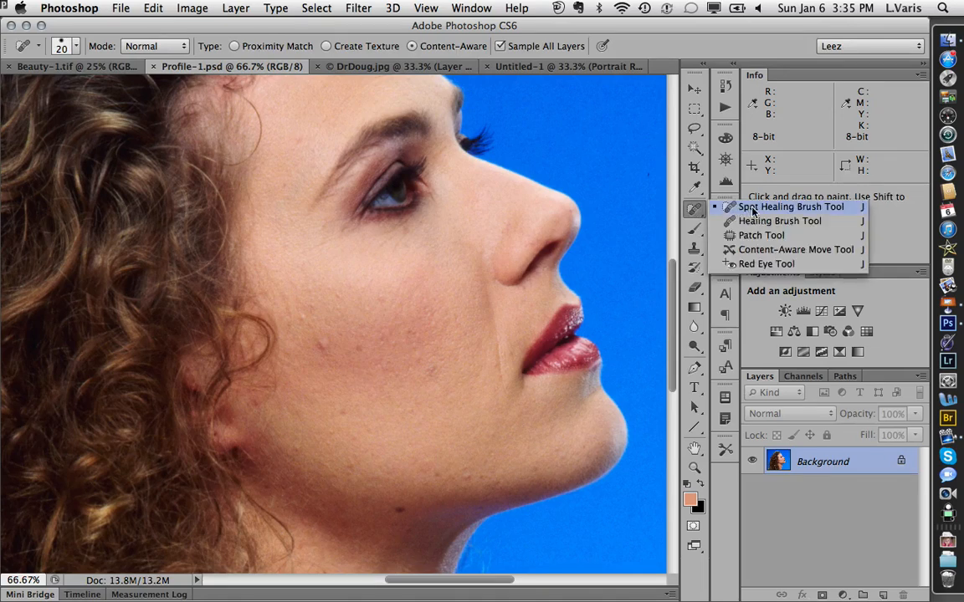
click(736, 208)
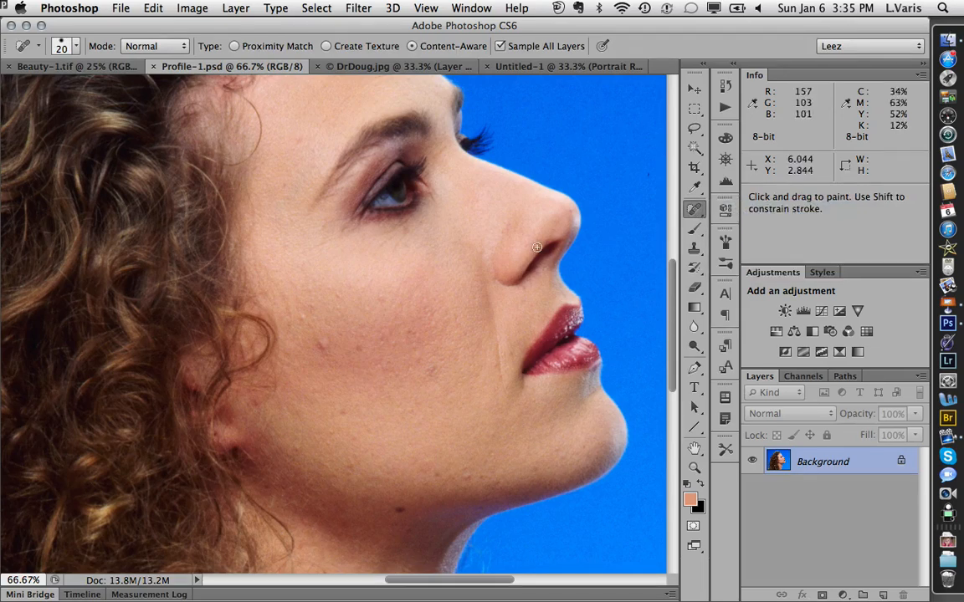
click(318, 343)
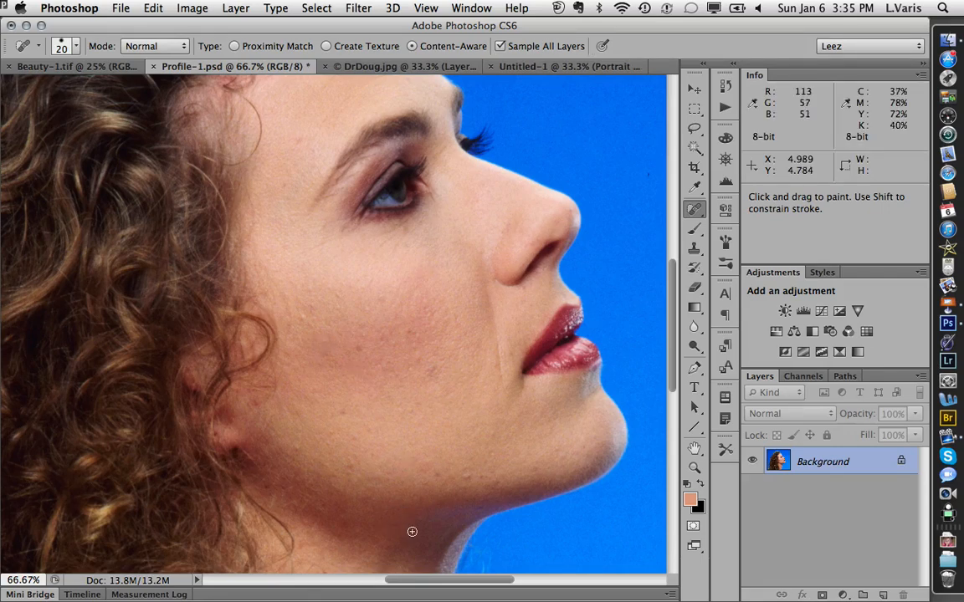
Examine the skin of the cheek, forehead and neck up close at 100%, and return to a 50% view of the profile.
super+click(334, 383)
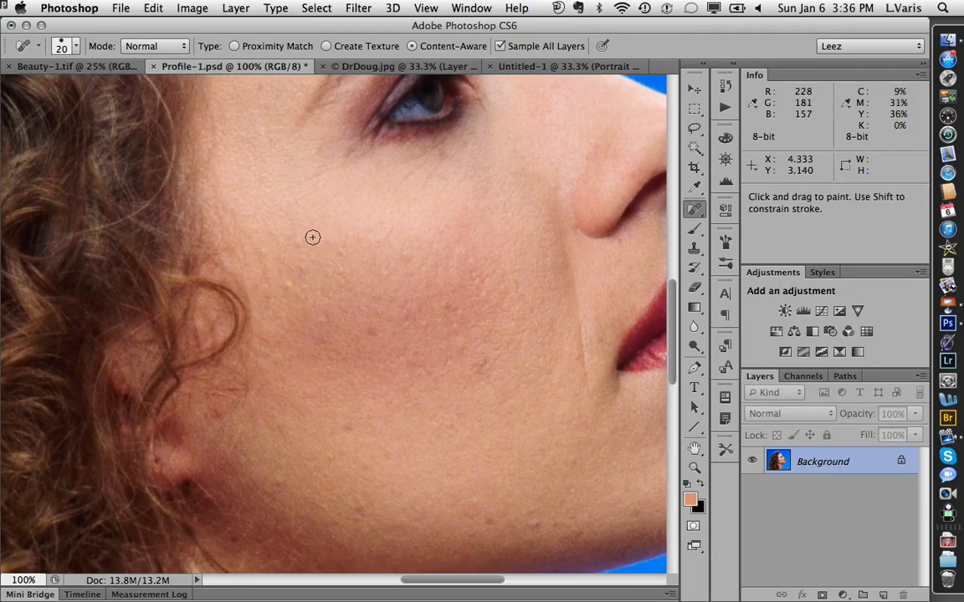
drag(365, 297, 298, 471)
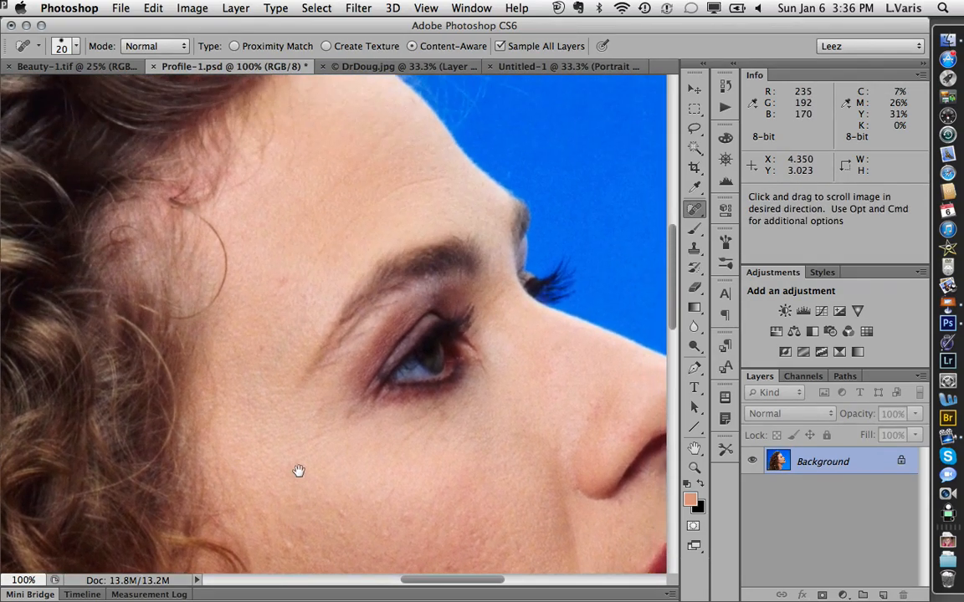
scroll(298, 471, down, 15)
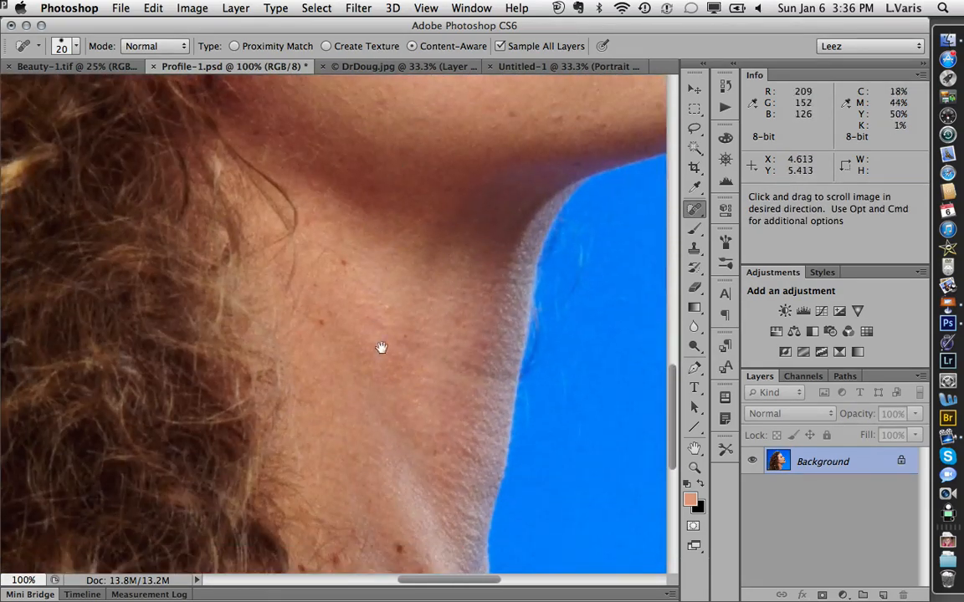
drag(381, 348, 383, 192)
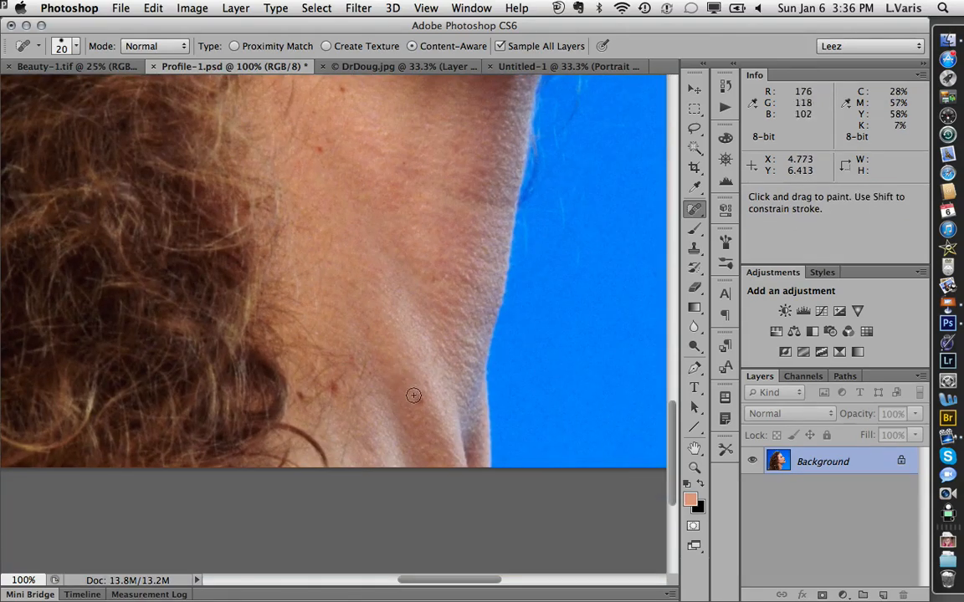
key(super+minus)
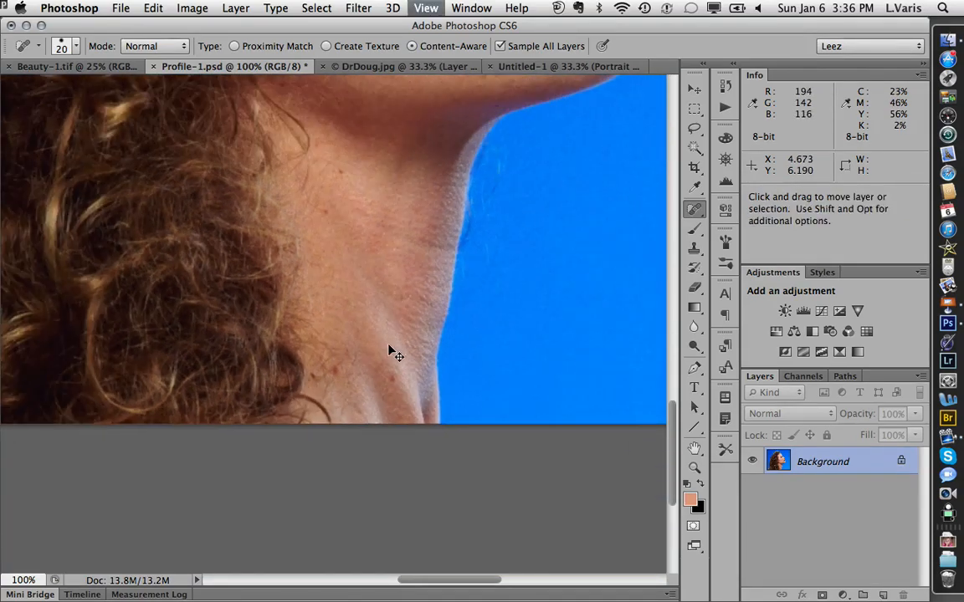
drag(388, 163, 417, 399)
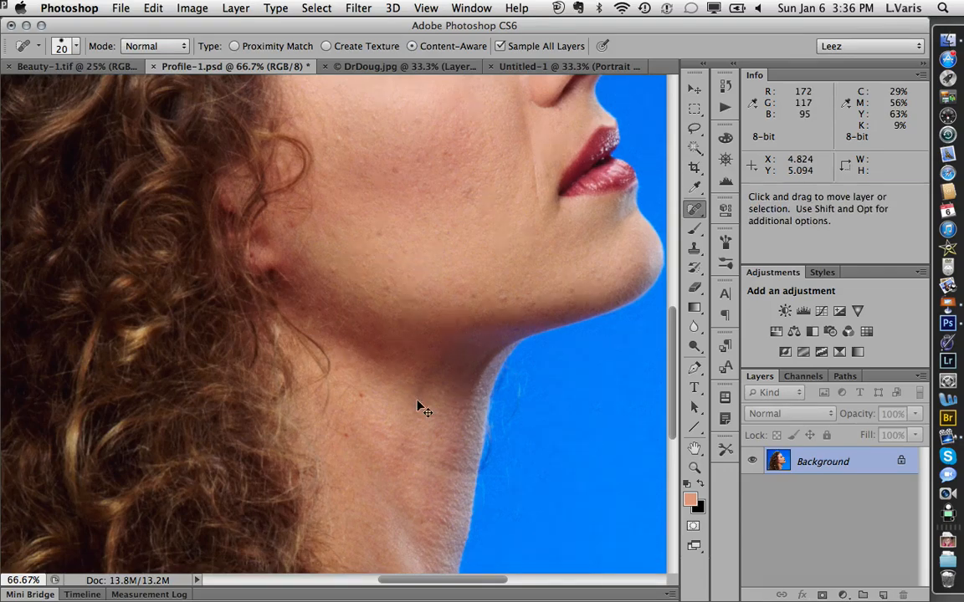
key(super+minus)
drag(404, 243, 412, 385)
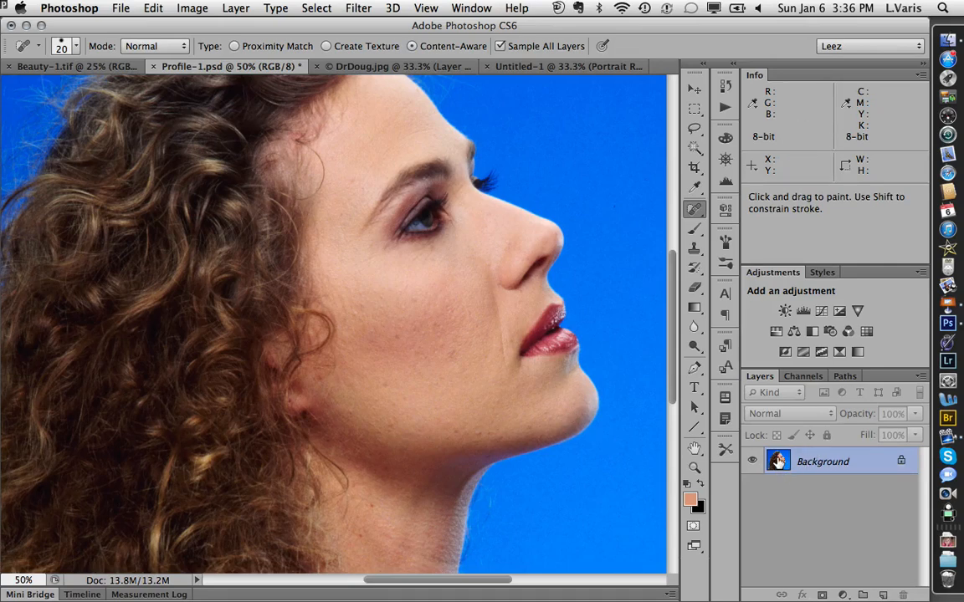
Duplicate the Background layer and convert the copy to a smart object.
drag(778, 461, 882, 595)
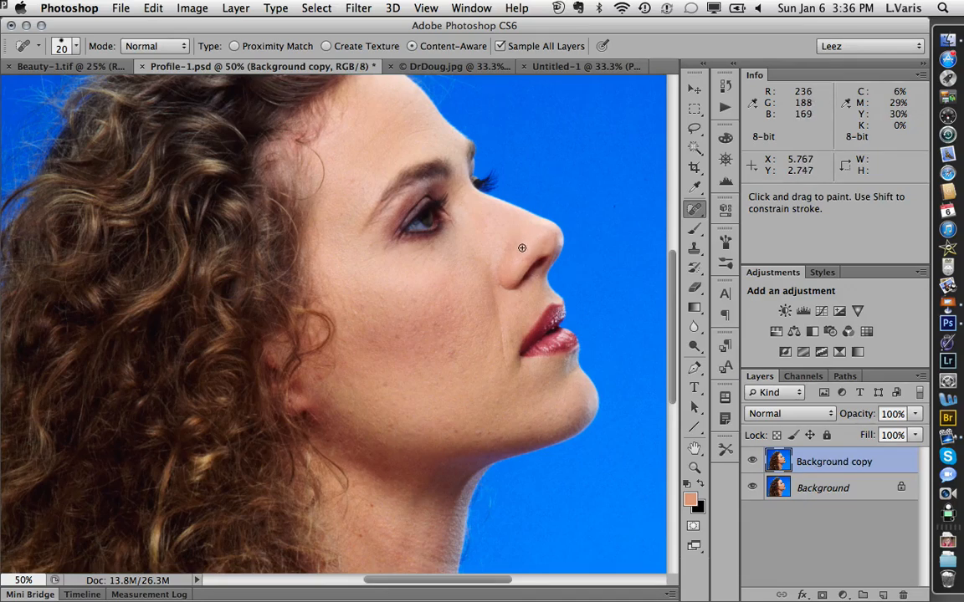
click(191, 8)
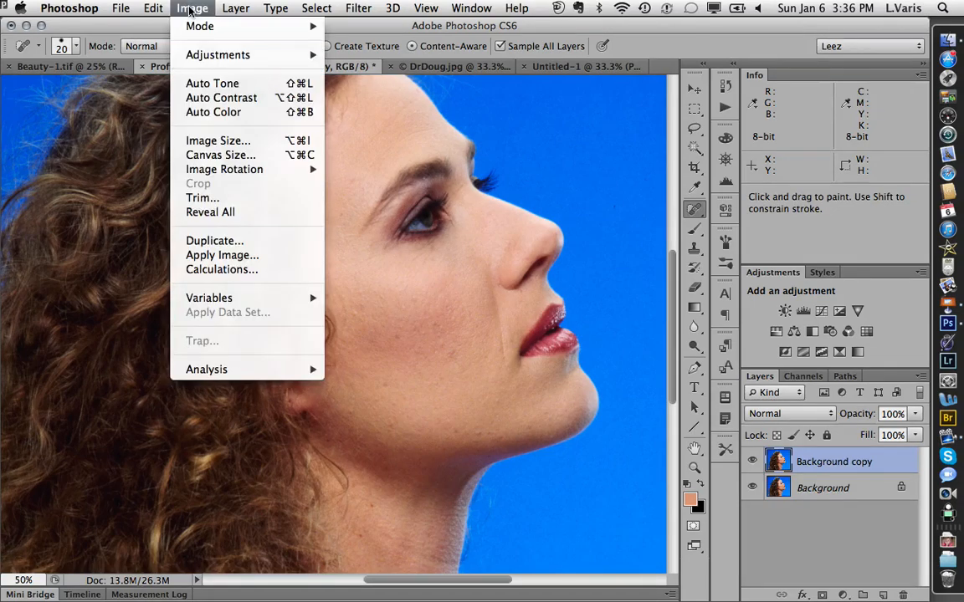
mouse_move(235, 8)
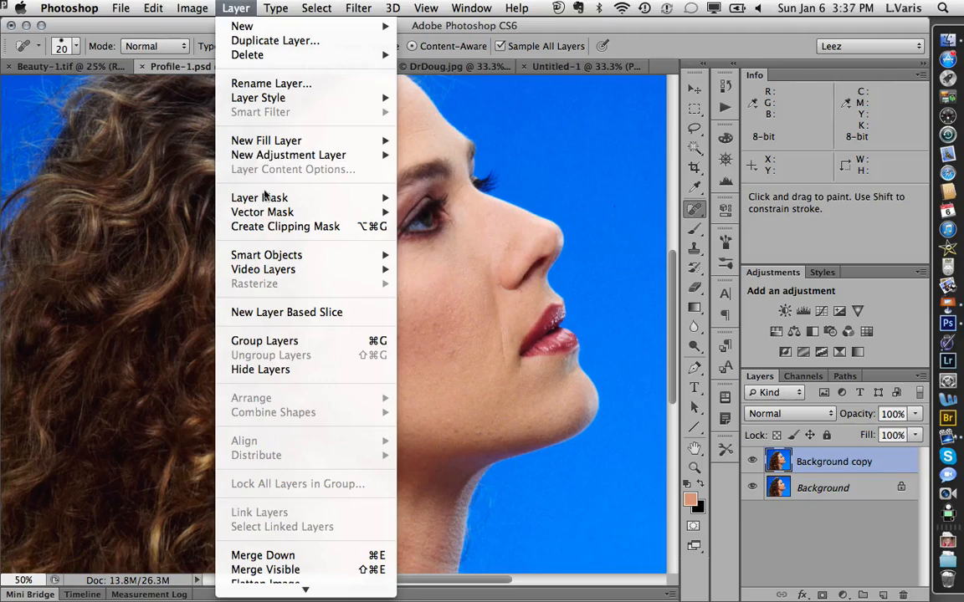
mouse_move(273, 257)
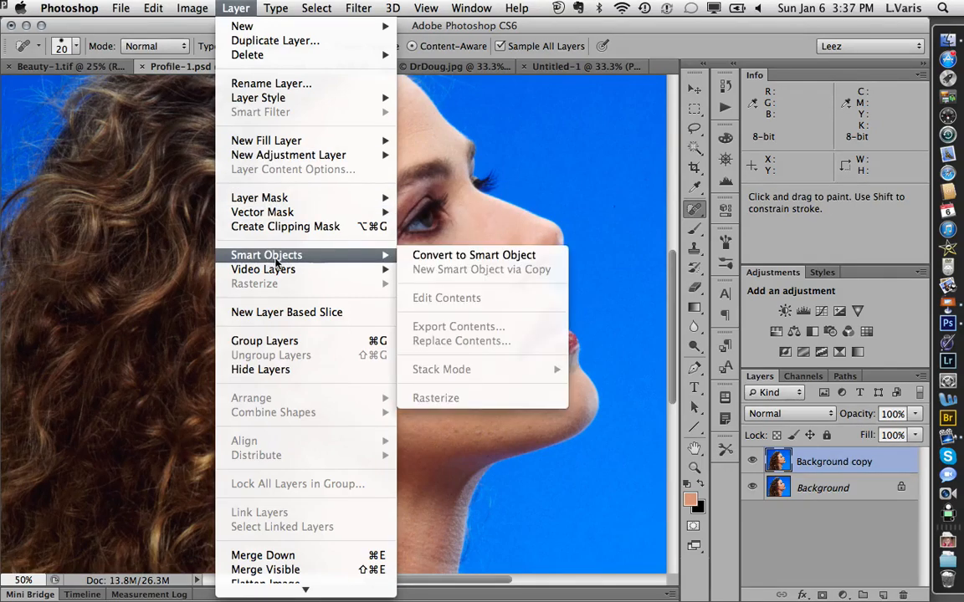
click(454, 259)
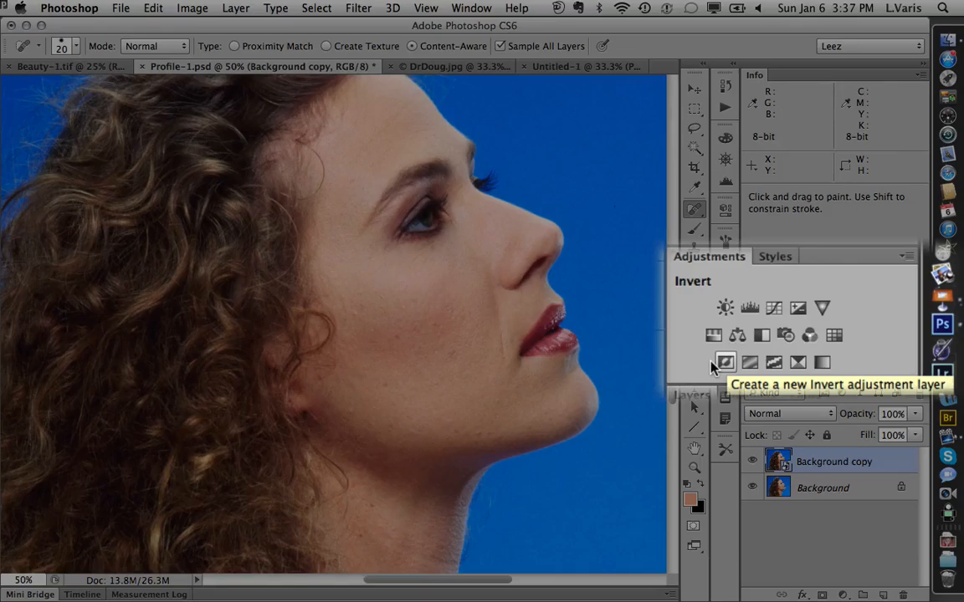
Add an Invert adjustment layer above Background copy and clip it to that layer.
click(785, 351)
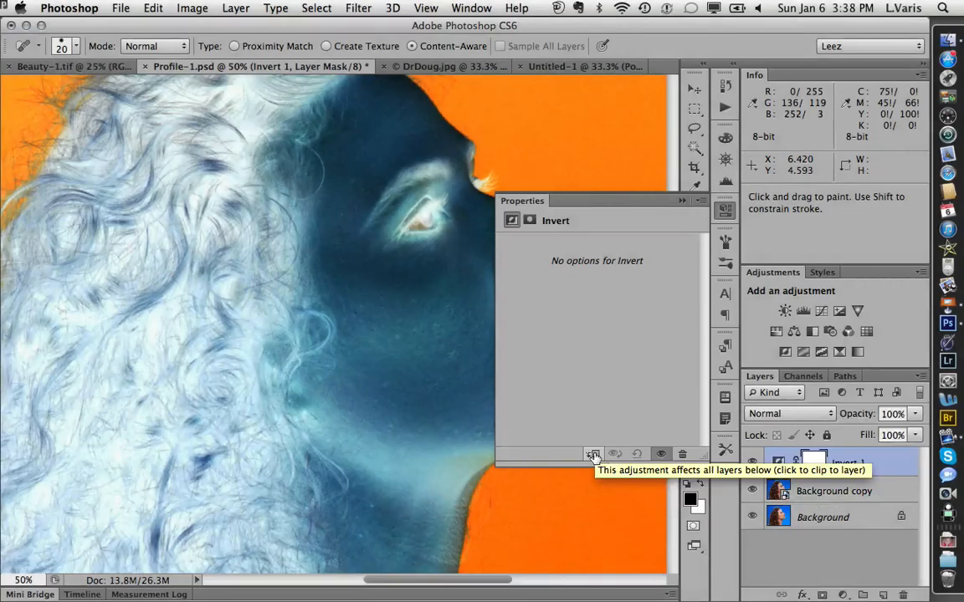
click(592, 455)
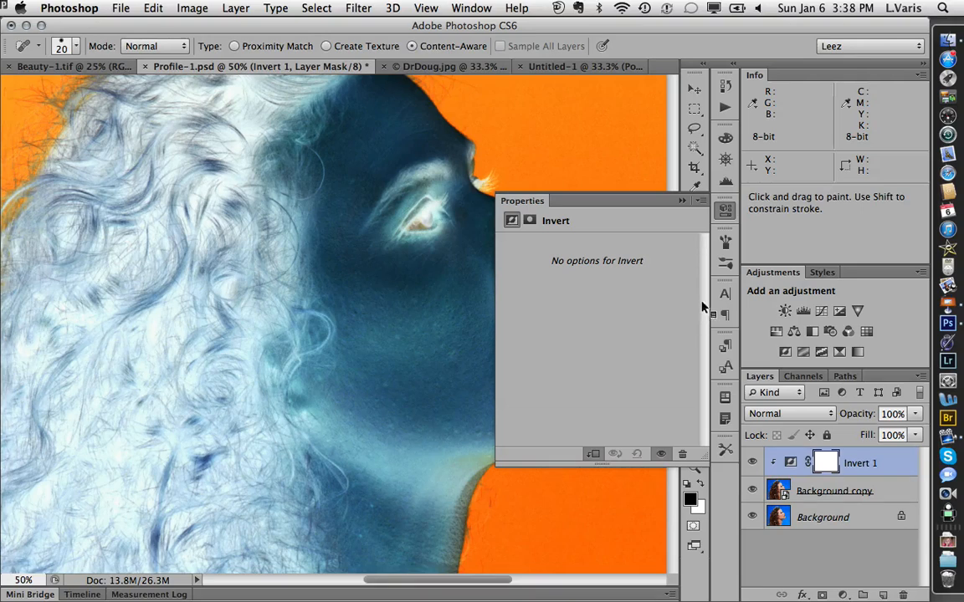
click(682, 201)
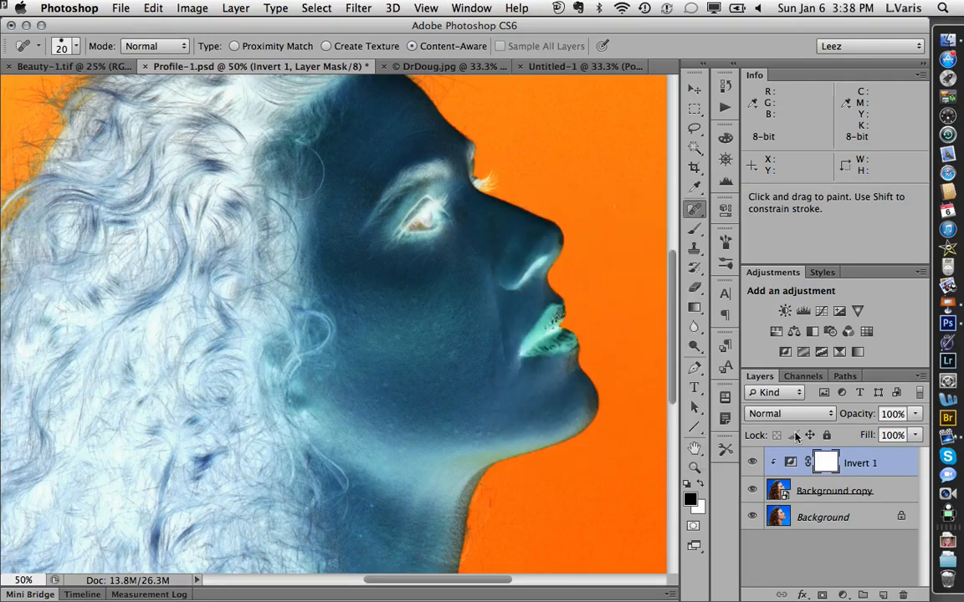
Set the blend mode of the Background copy layer to Vivid Light.
click(777, 489)
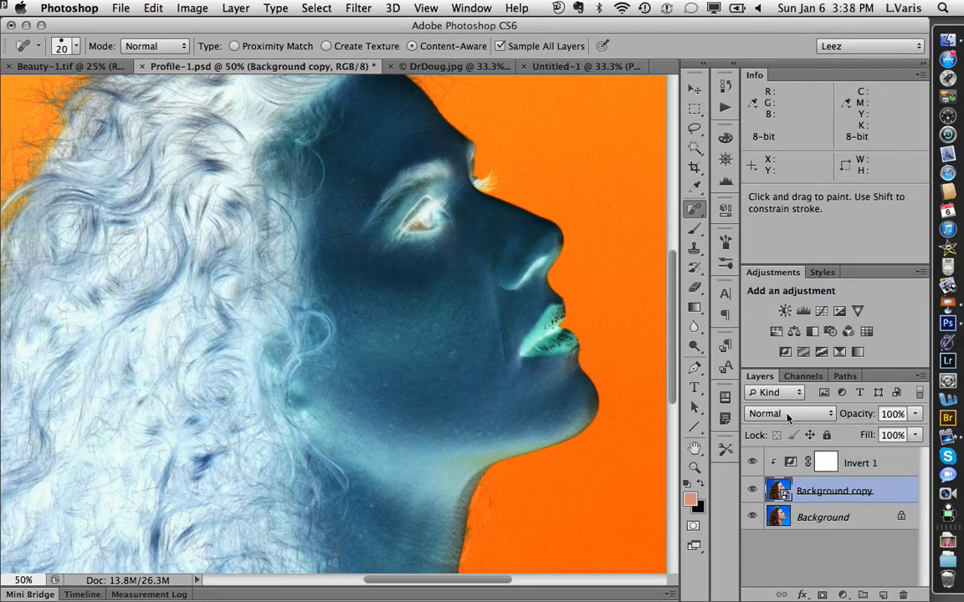
click(787, 414)
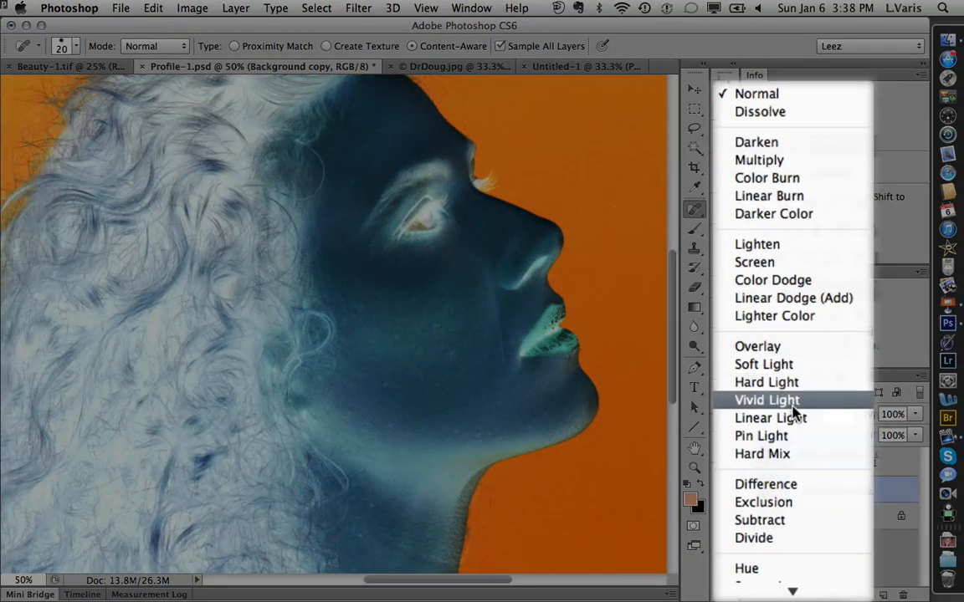
click(793, 403)
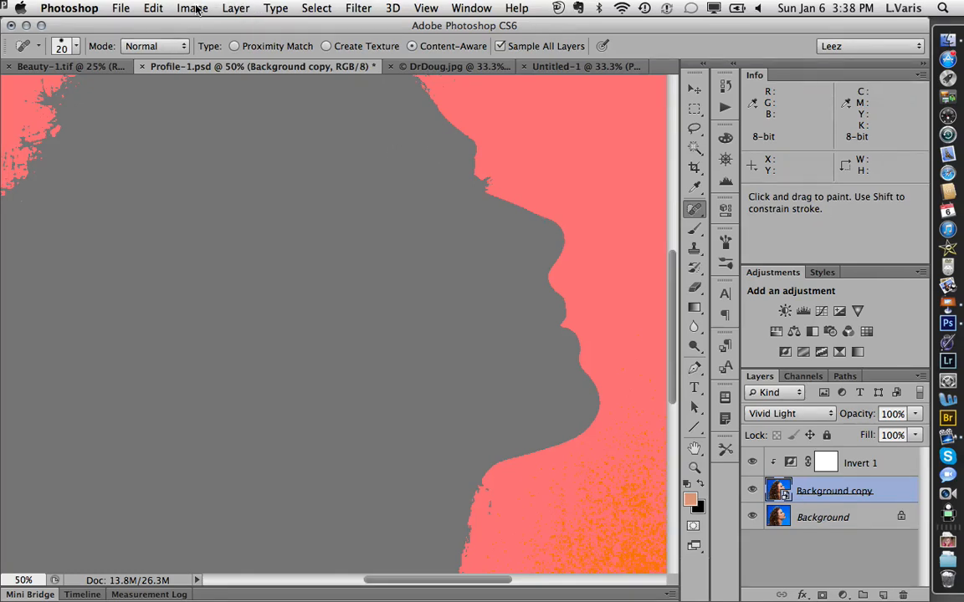
Apply a High Pass smart filter with a radius of 9.9 pixels to the Background copy layer.
click(355, 8)
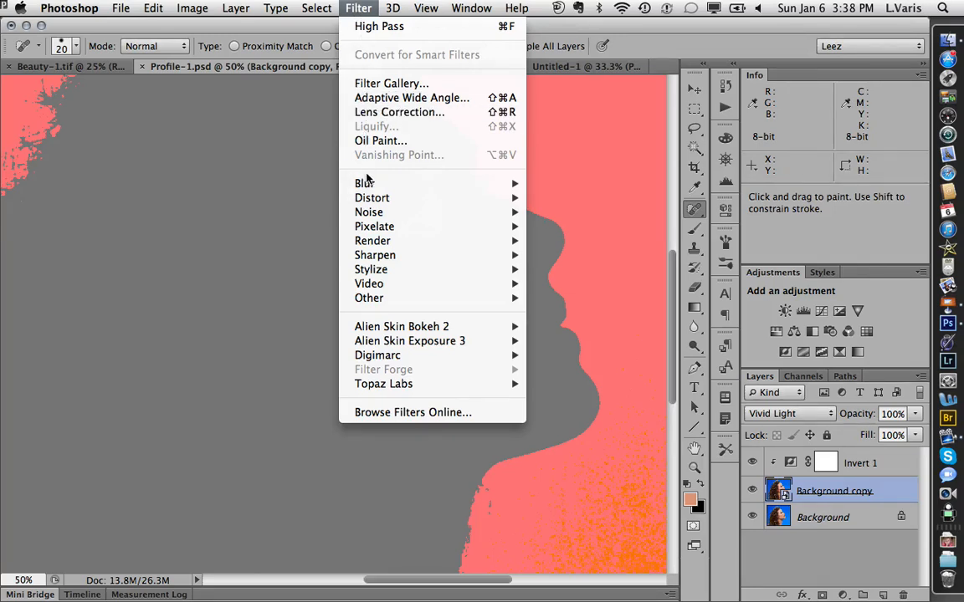
mouse_move(385, 299)
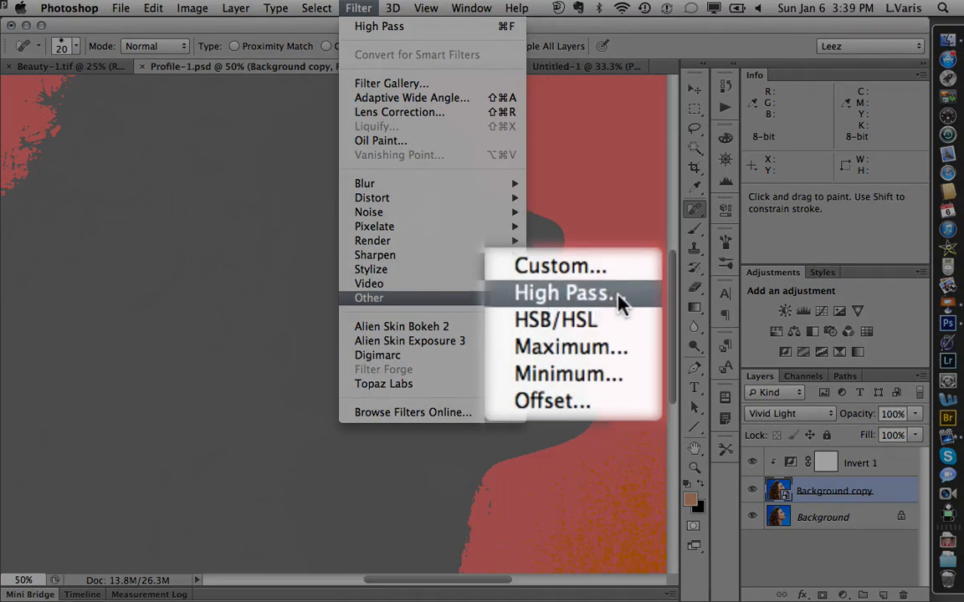
click(596, 314)
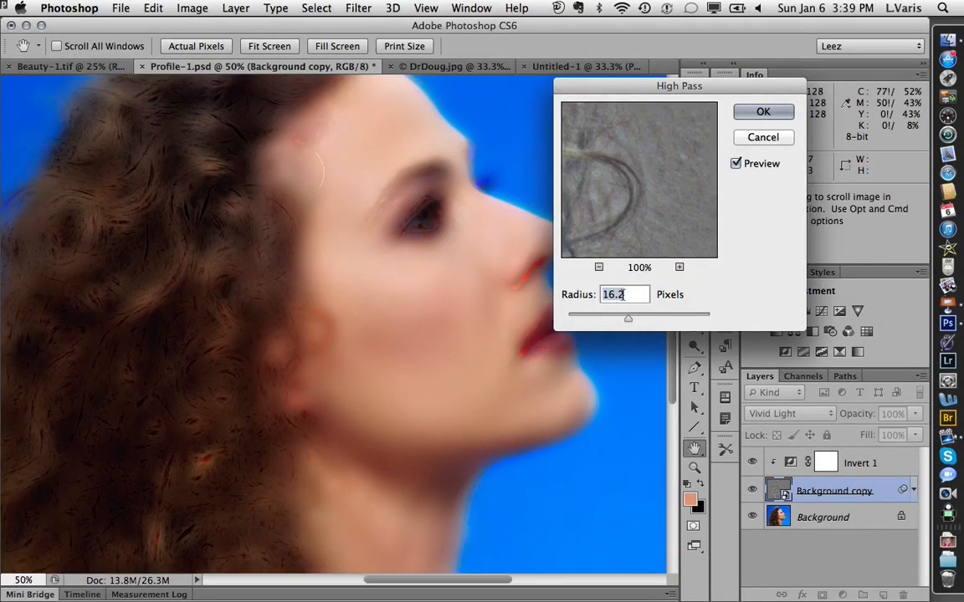
drag(565, 79, 631, 74)
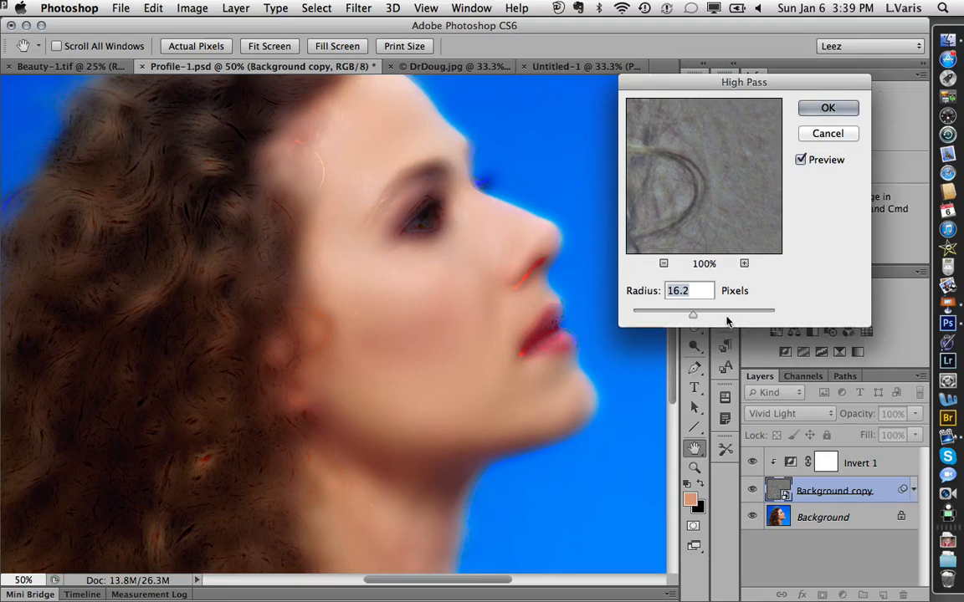
drag(692, 317, 684, 315)
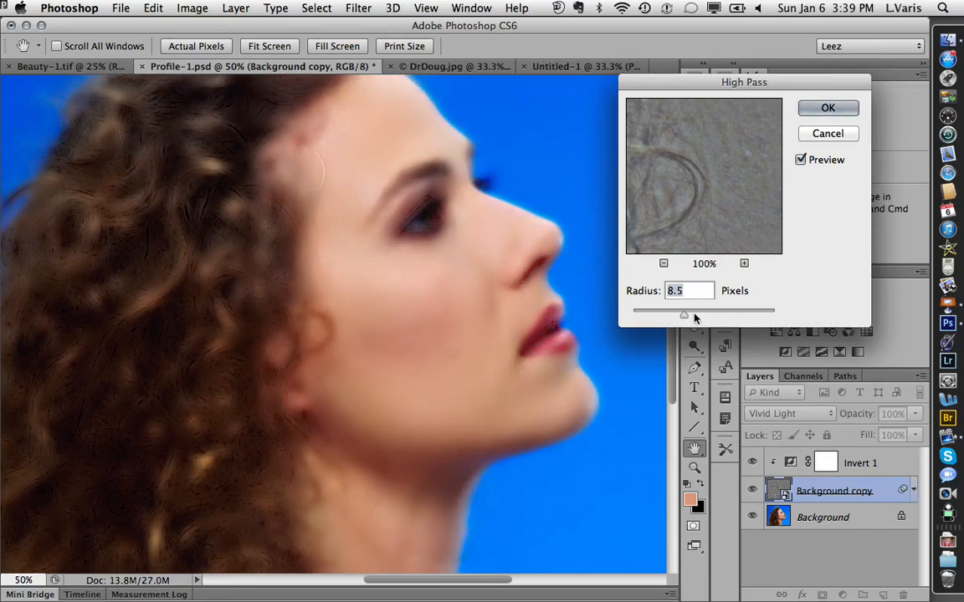
drag(683, 318, 693, 318)
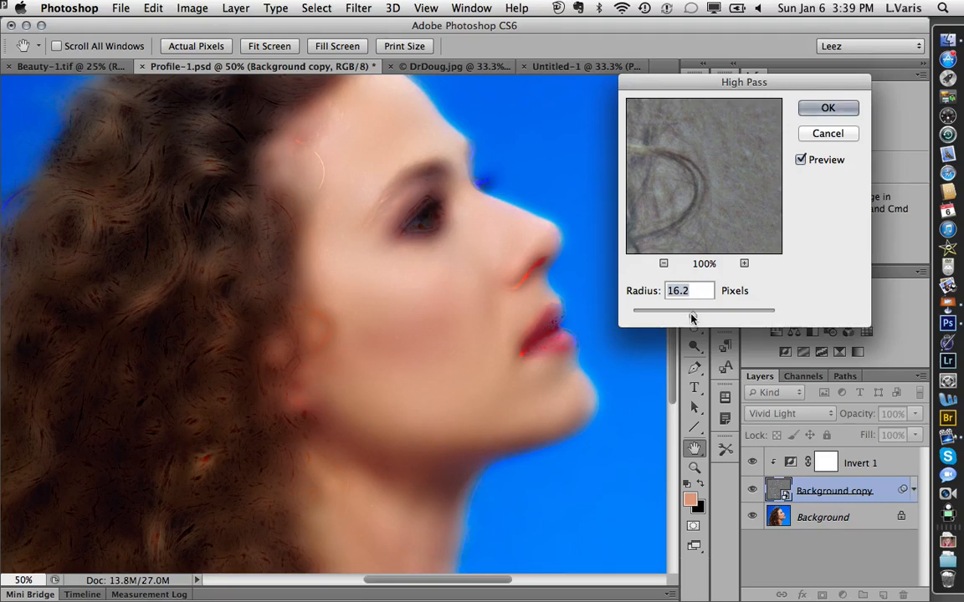
drag(692, 319, 688, 318)
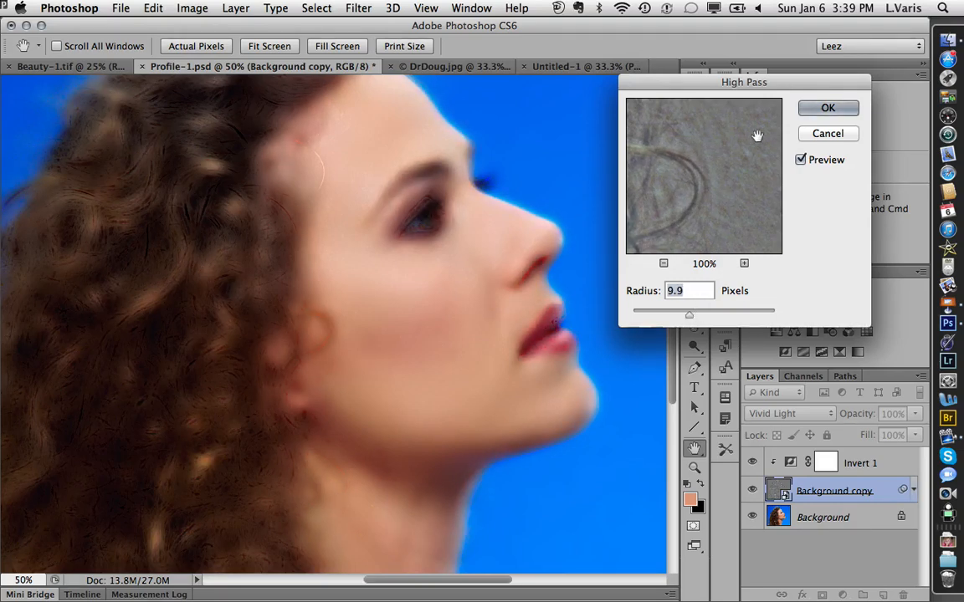
click(809, 110)
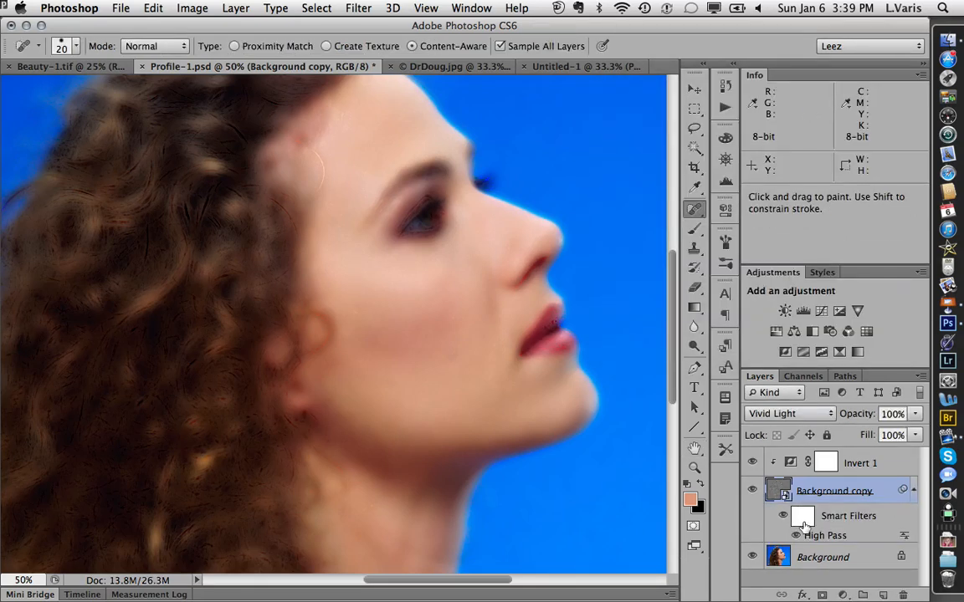
Add a Gaussian Blur smart filter with a radius of 3.5 pixels to Background copy, checking the skin texture at 100%.
click(354, 8)
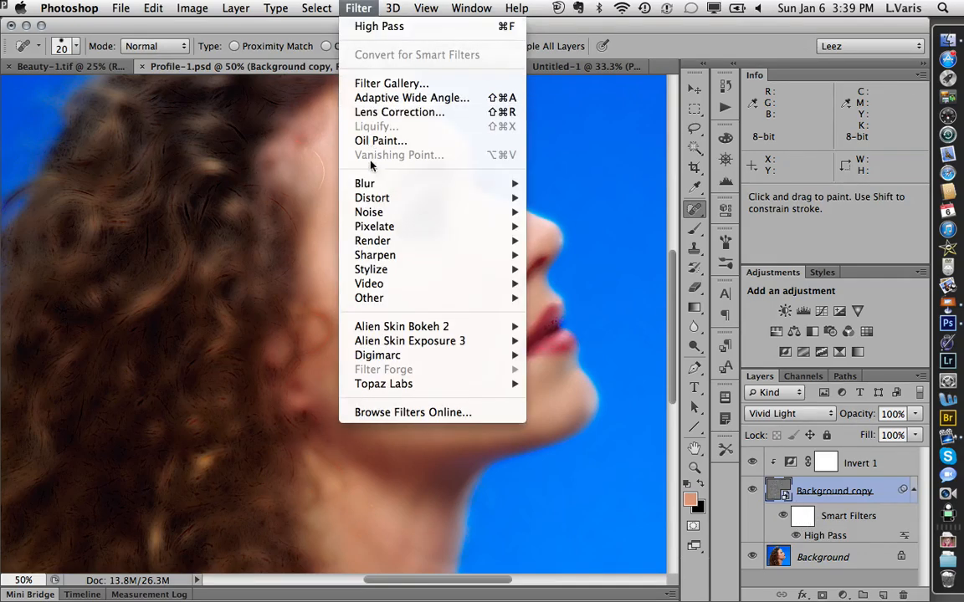
mouse_move(373, 190)
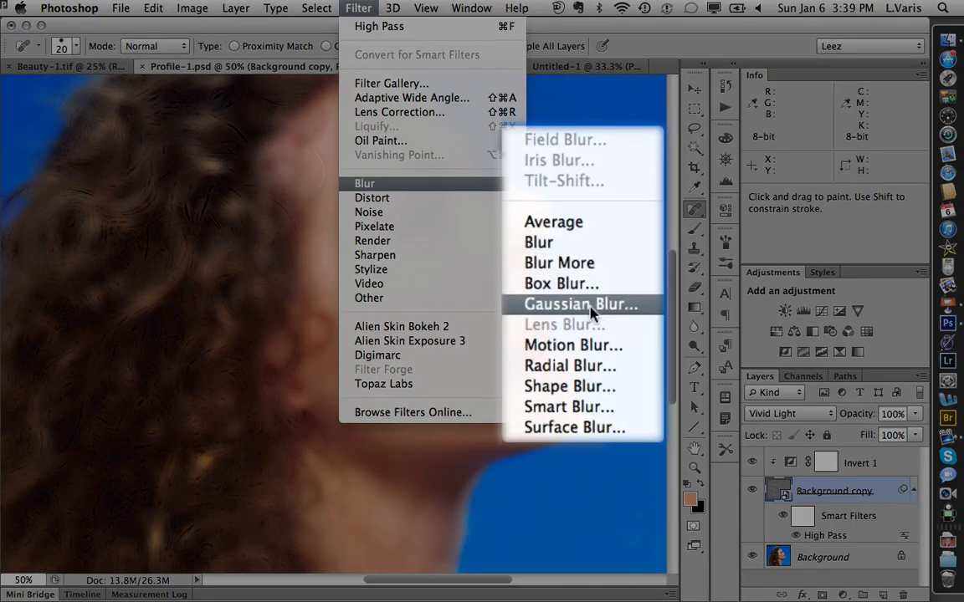
click(590, 306)
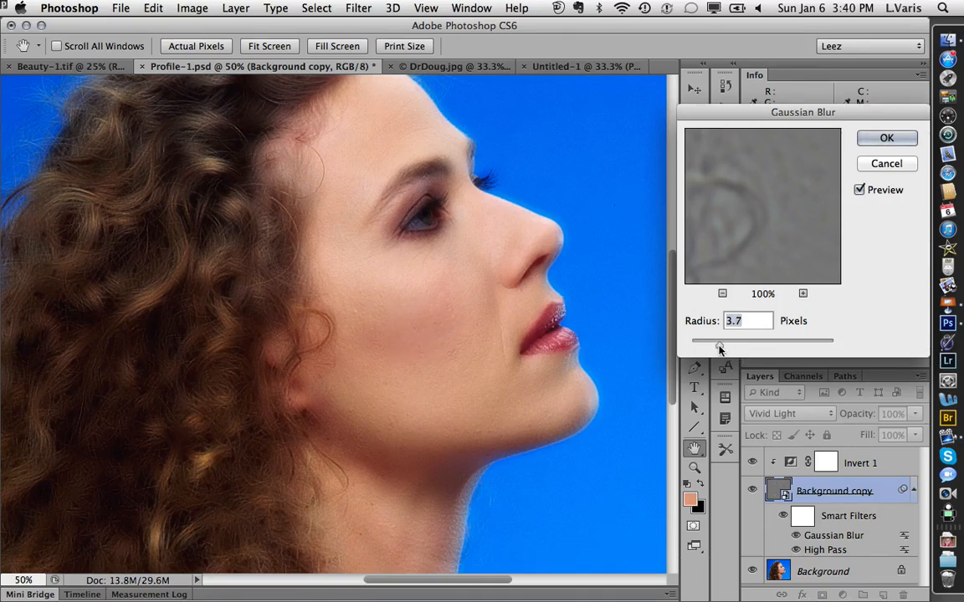
drag(717, 349, 714, 349)
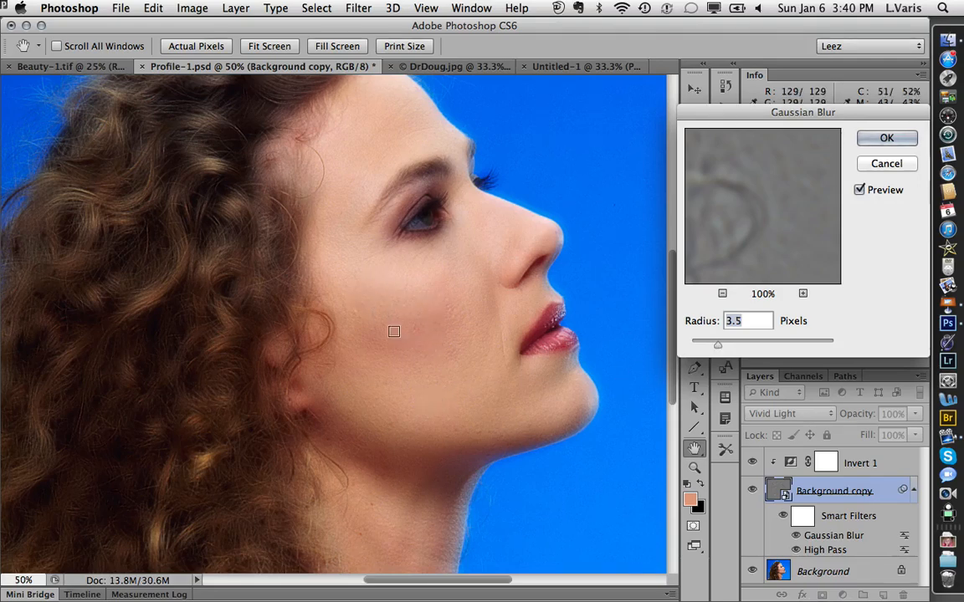
super+click(433, 346)
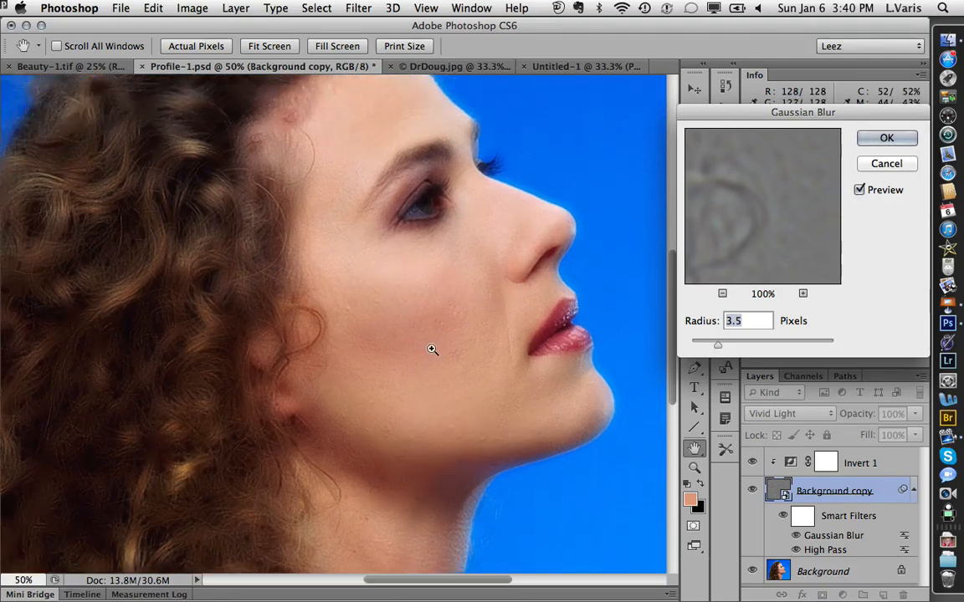
super+click(433, 346)
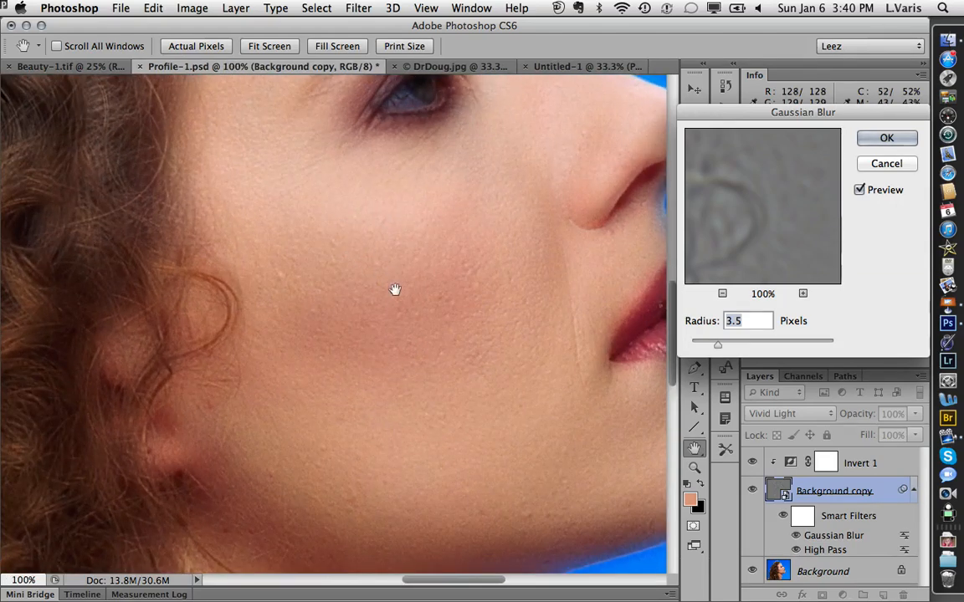
drag(373, 422, 299, 452)
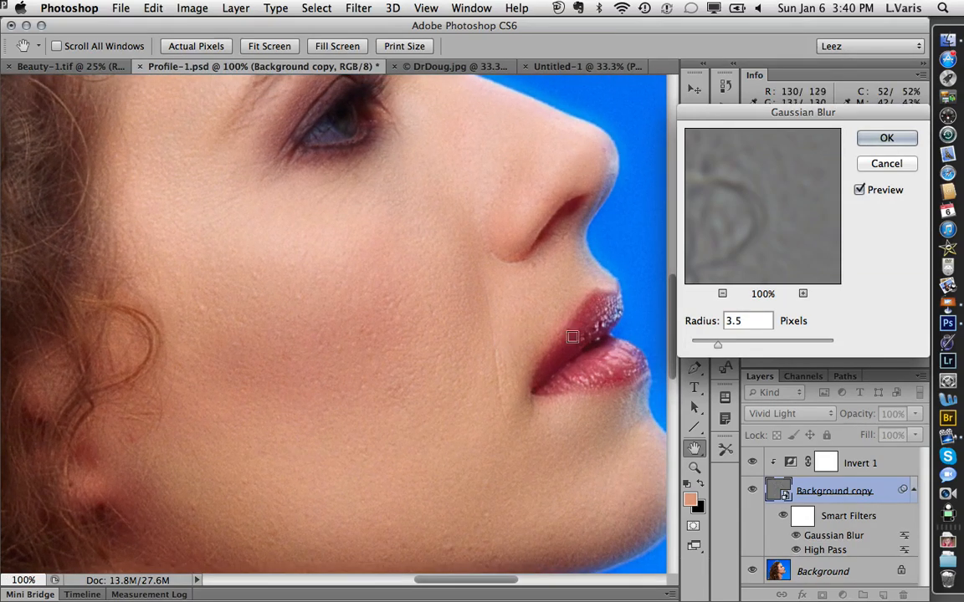
click(886, 138)
Compare the profile at 50% with and without the smoothing effect by toggling the visibility of the Background copy layer.
key(j)
key(super+minus)
key(super+minus)
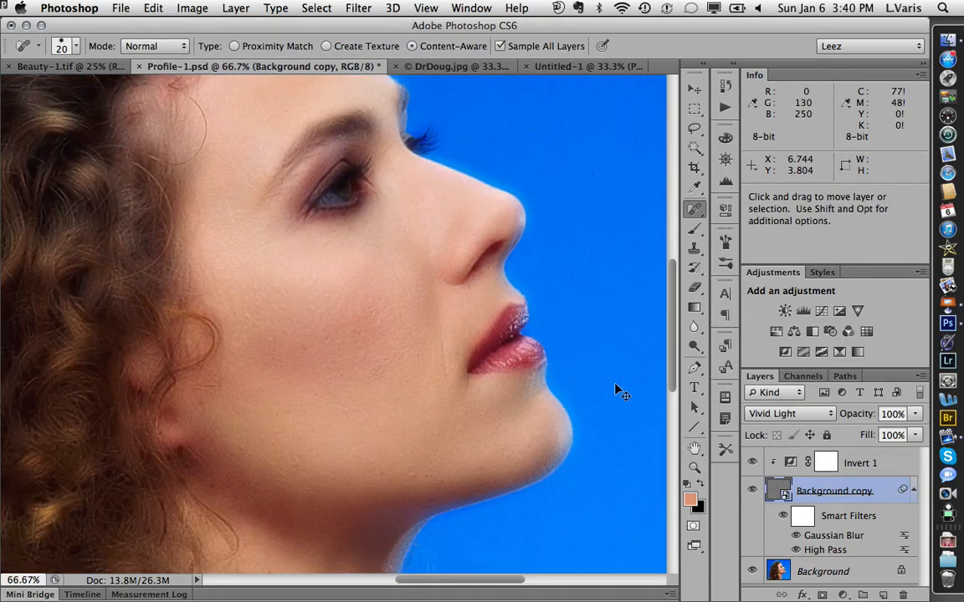
click(752, 495)
click(752, 495)
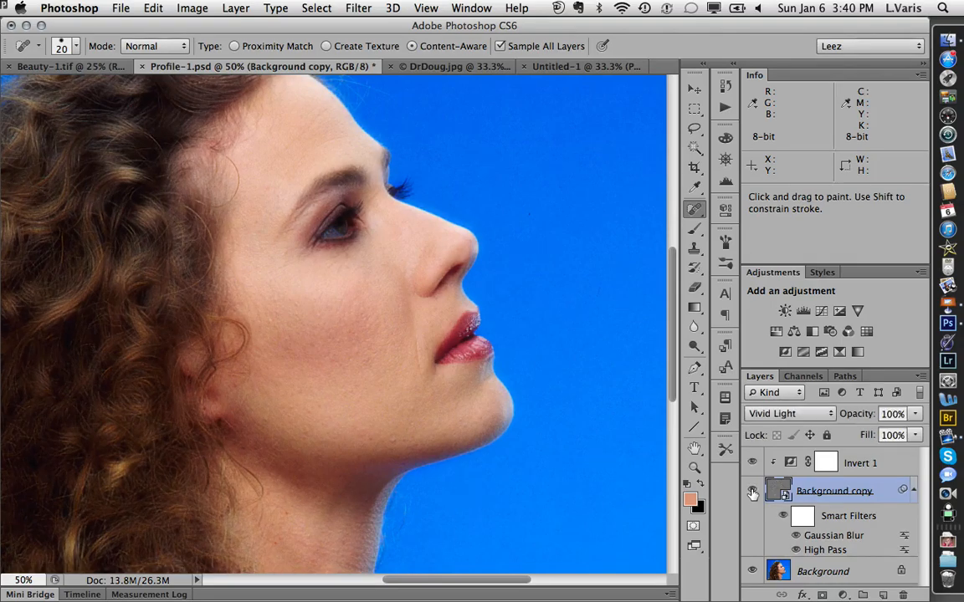
click(752, 494)
click(752, 495)
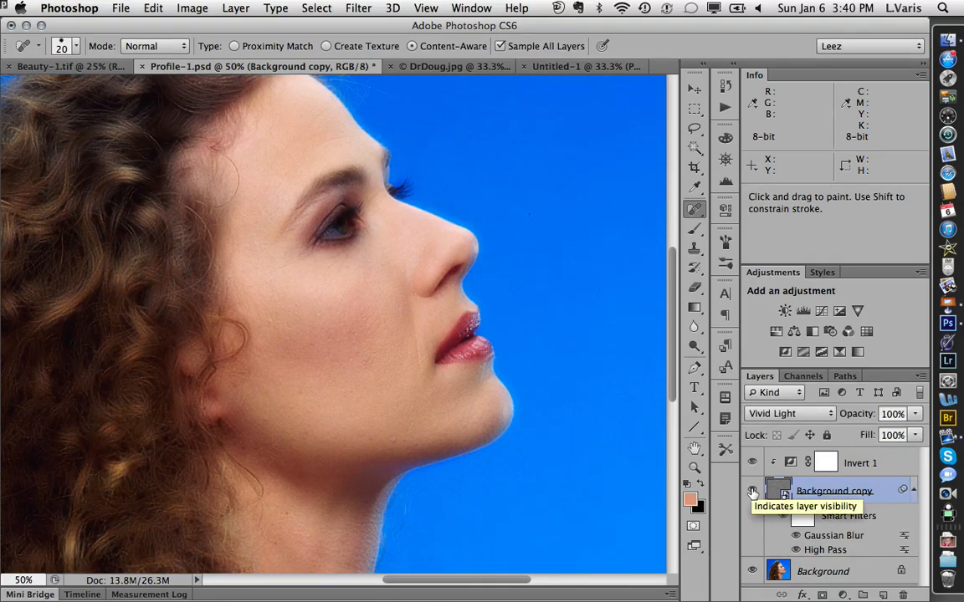
click(752, 494)
click(752, 495)
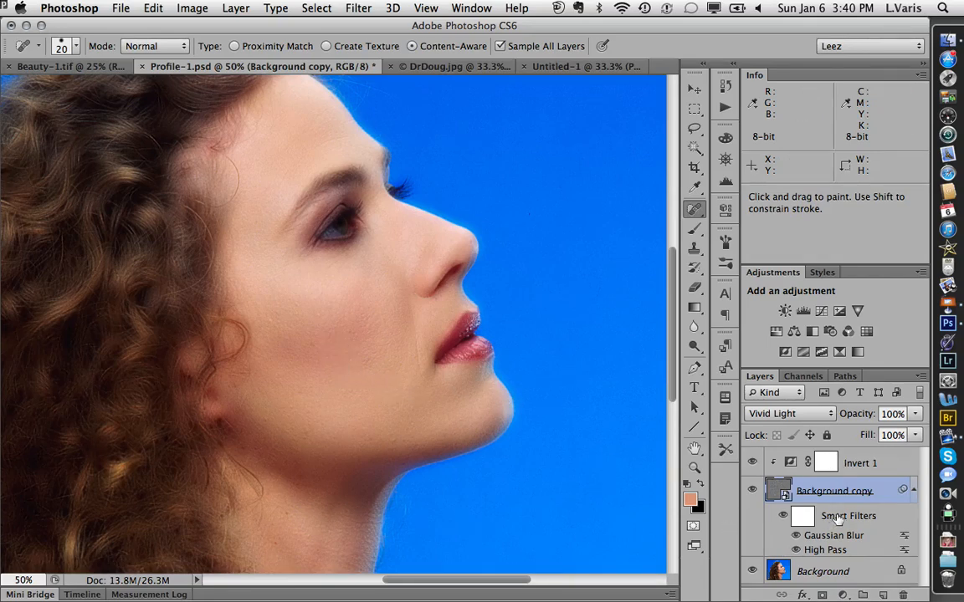
click(752, 464)
click(752, 489)
click(754, 492)
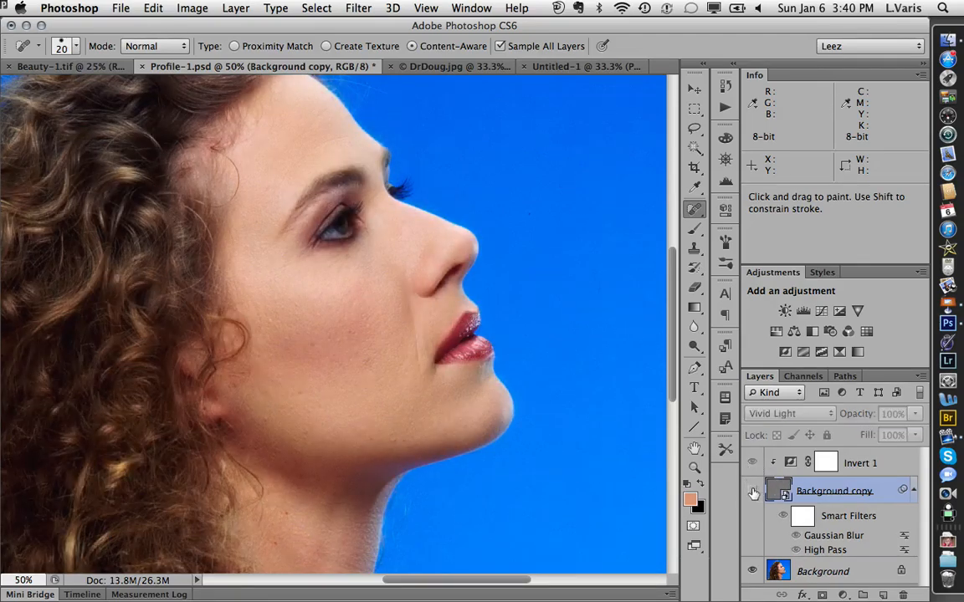
click(753, 491)
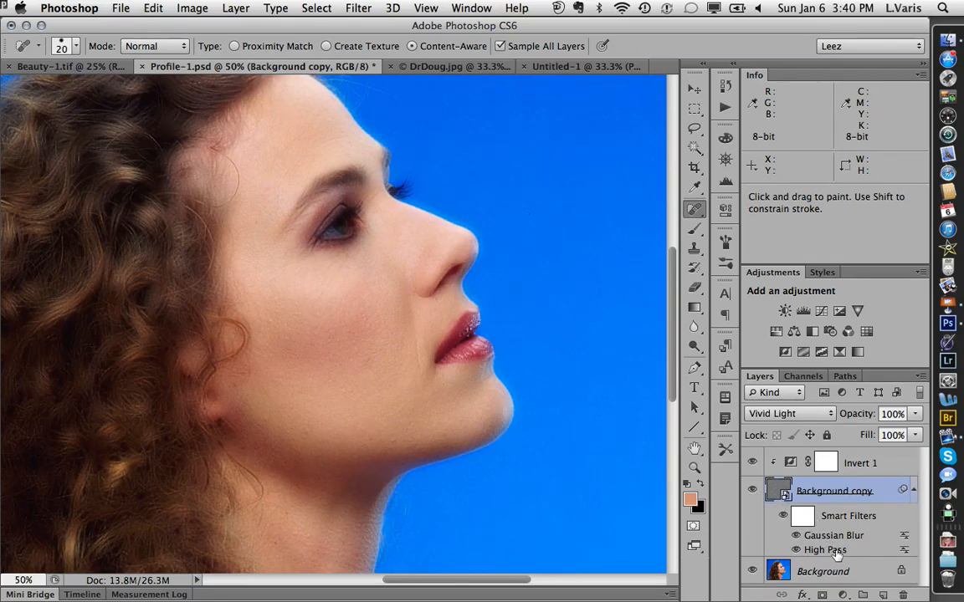
Group the Invert 1 and Background copy layers into a new group named Skin Smoothing.
shift+click(788, 463)
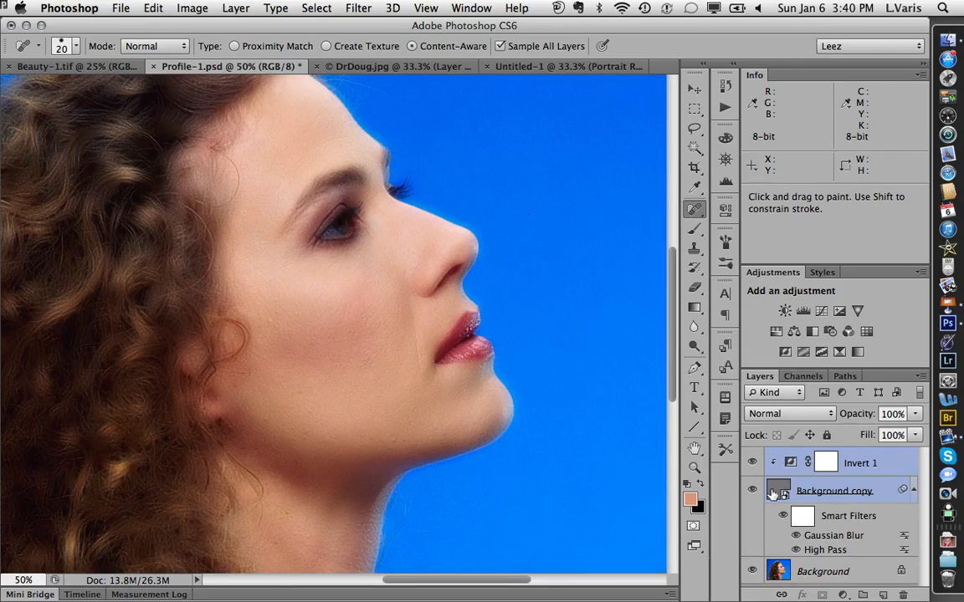
click(920, 376)
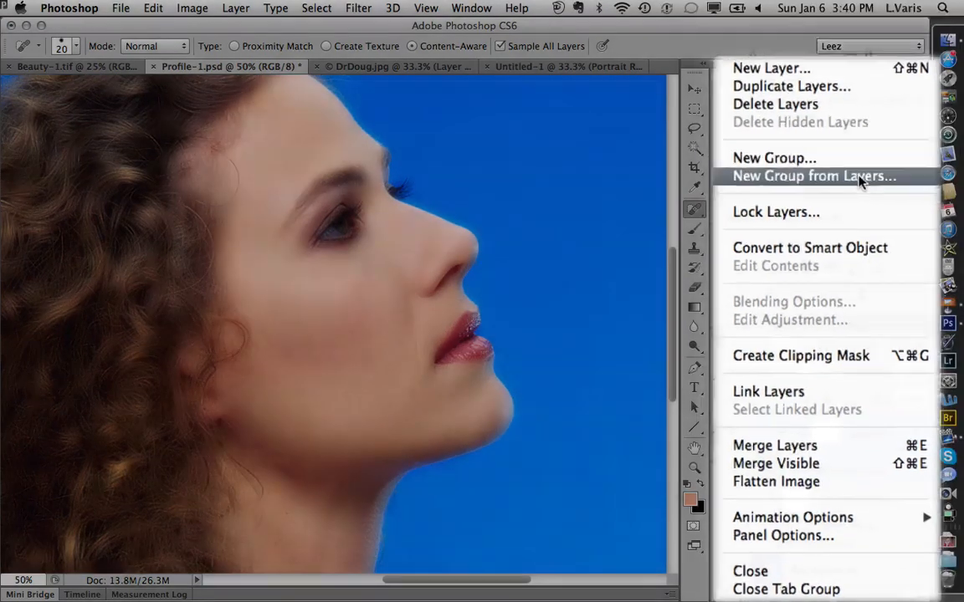
click(860, 179)
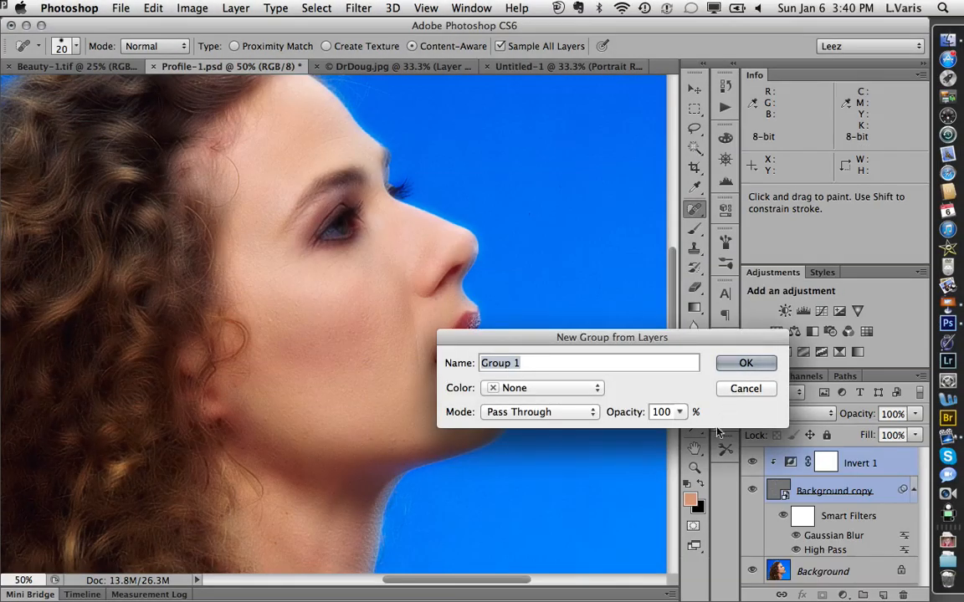
text(Skin Smoothing)
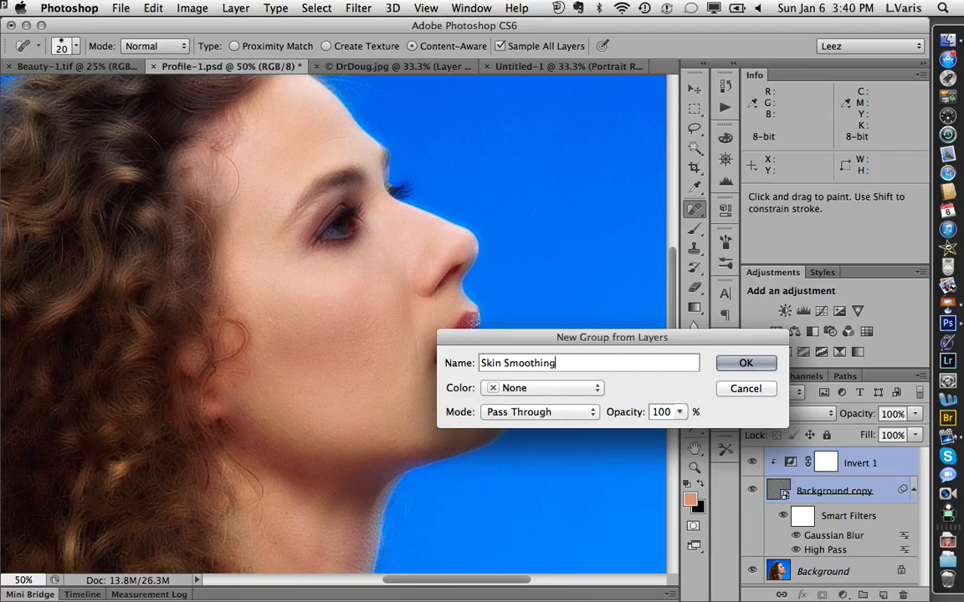
click(735, 365)
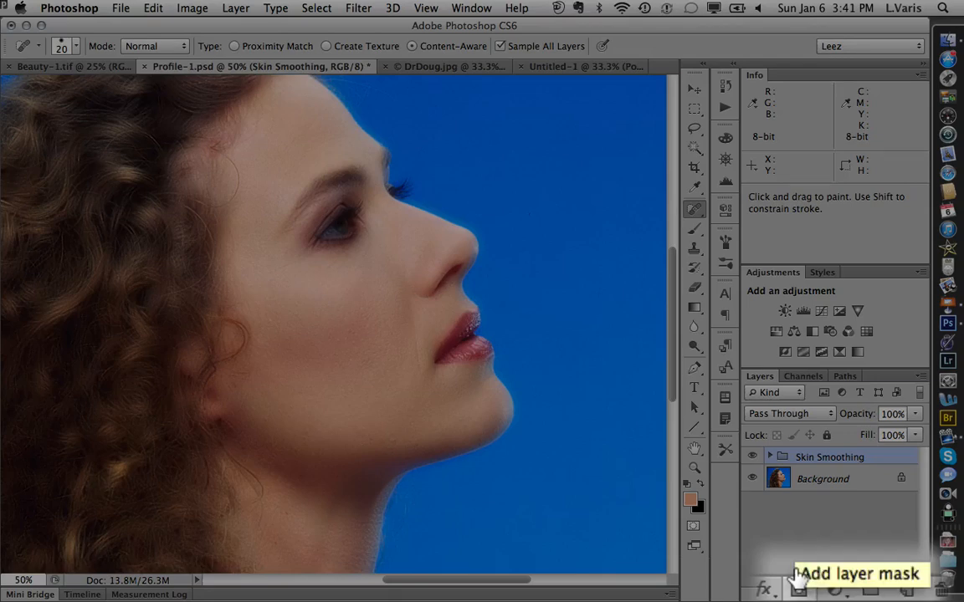
Add a black layer mask to the Skin Smoothing group and check the layers inside it.
alt+click(822, 595)
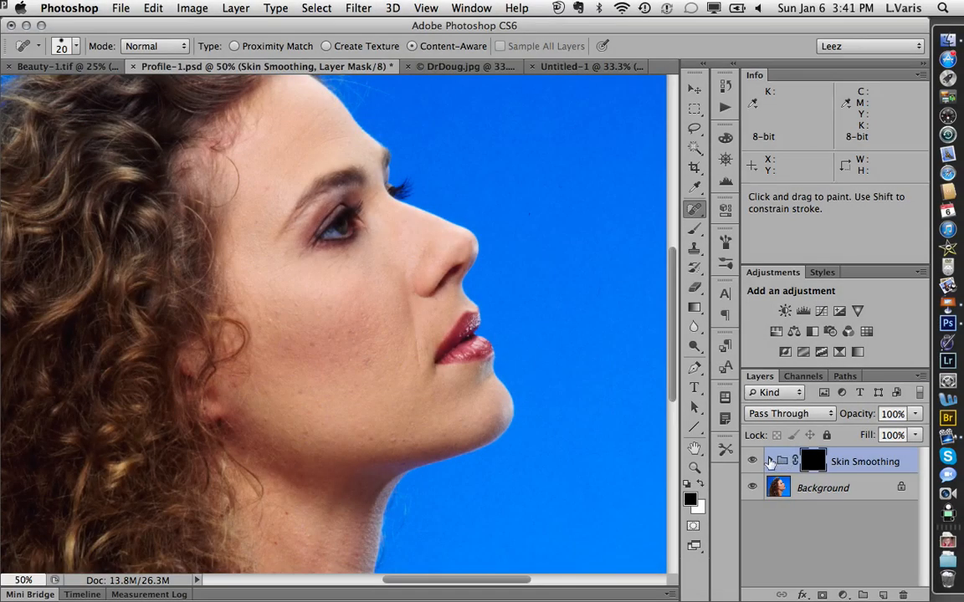
click(770, 461)
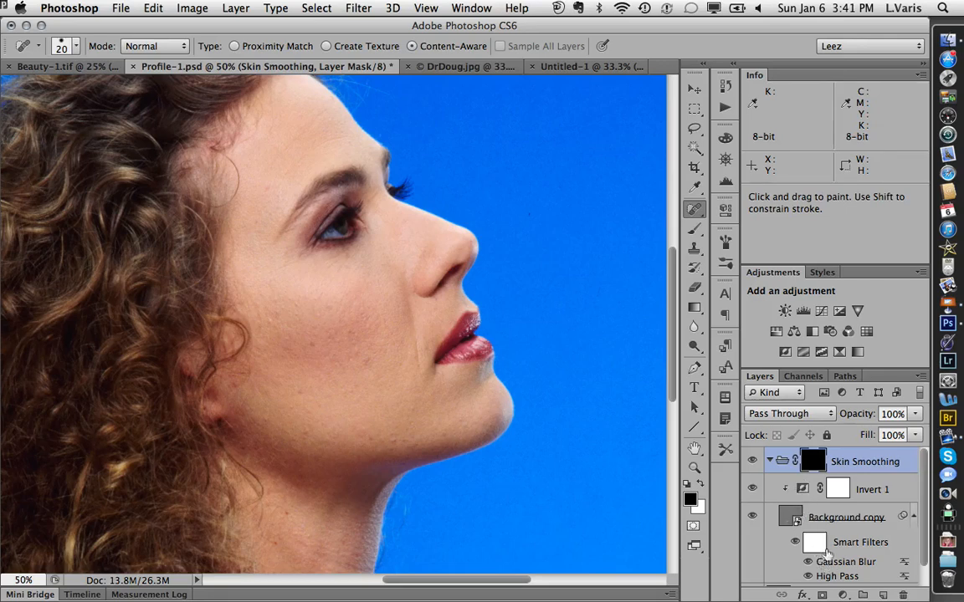
click(769, 461)
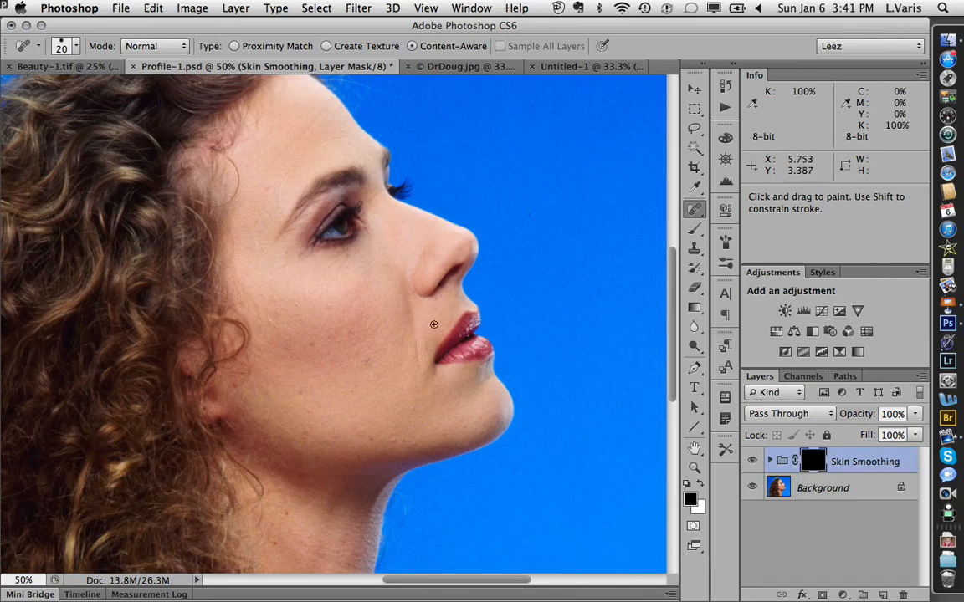
Paint white on the Skin Smoothing mask over the cheek, forehead, nose, chin and jaw with a 125-pixel brush at 100% opacity.
key(x)
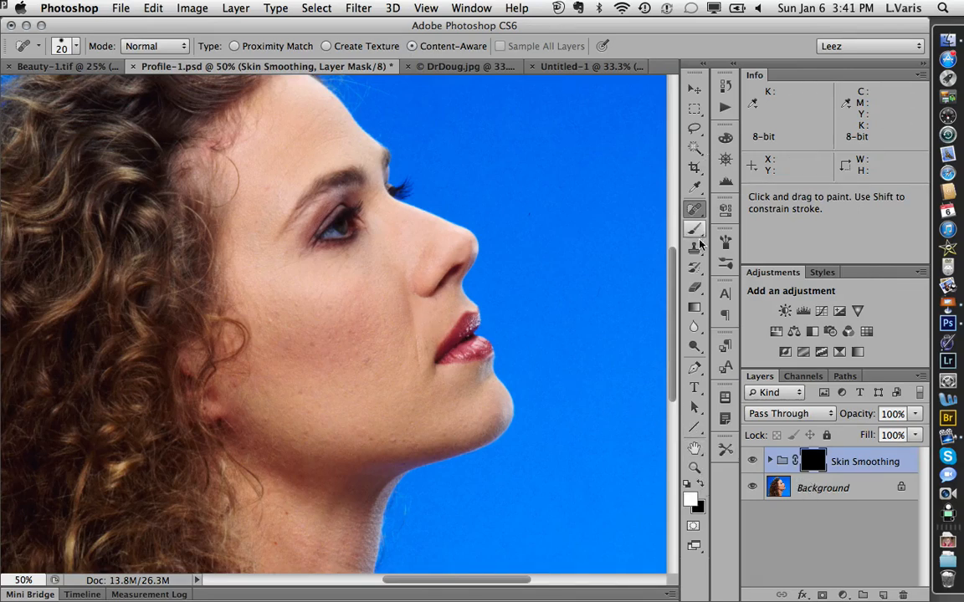
click(696, 230)
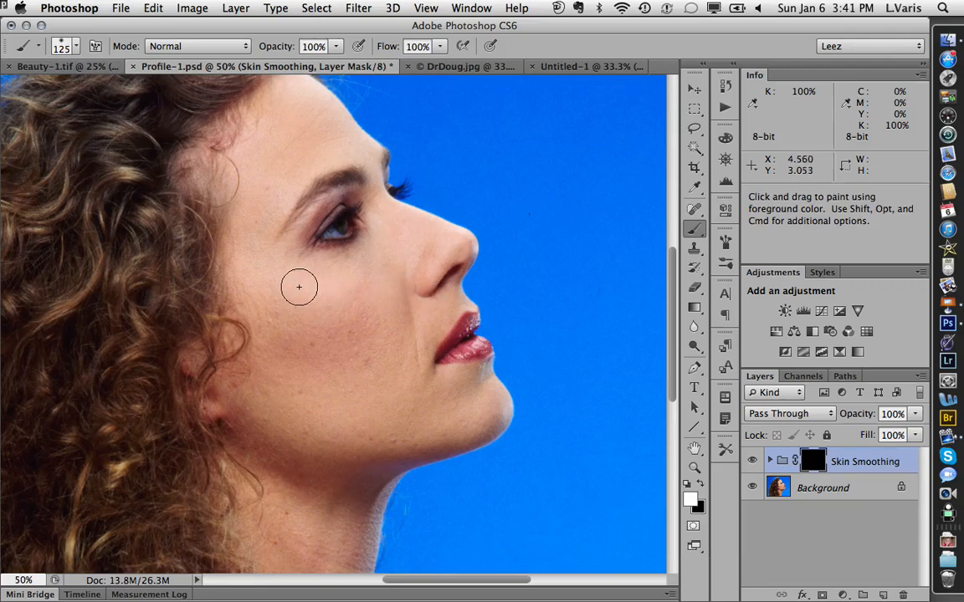
mouse_move(273, 324)
mouse_down()
mouse_move(253, 259)
mouse_move(323, 282)
mouse_move(330, 351)
mouse_move(343, 356)
mouse_move(360, 336)
mouse_move(275, 378)
mouse_move(301, 430)
mouse_move(337, 366)
mouse_move(388, 364)
mouse_move(413, 340)
mouse_move(390, 344)
mouse_move(404, 259)
mouse_move(418, 238)
mouse_move(441, 242)
mouse_move(418, 269)
mouse_up()
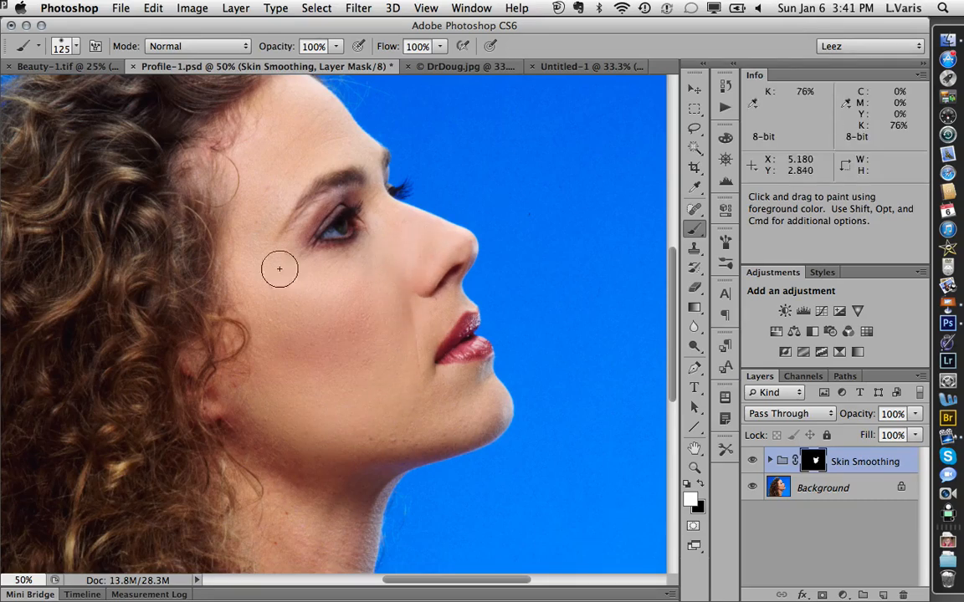
mouse_move(251, 197)
mouse_down()
mouse_move(318, 140)
mouse_move(287, 149)
mouse_move(291, 79)
mouse_move(257, 129)
mouse_move(261, 141)
mouse_move(335, 146)
mouse_move(312, 138)
mouse_move(265, 192)
mouse_move(262, 334)
mouse_move(346, 357)
mouse_move(390, 418)
mouse_move(461, 403)
mouse_move(408, 395)
mouse_move(474, 389)
mouse_move(445, 427)
mouse_move(472, 420)
mouse_up()
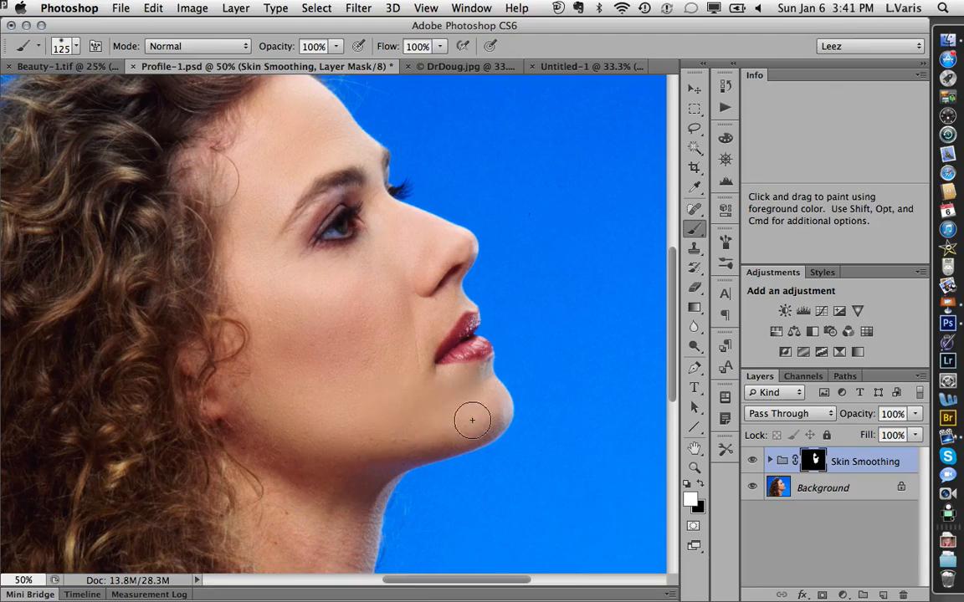
drag(278, 438, 261, 425)
Paint white on the Skin Smoothing mask over the neck, cheek, nose and forehead with the 125-pixel brush at 100% opacity.
key(space)
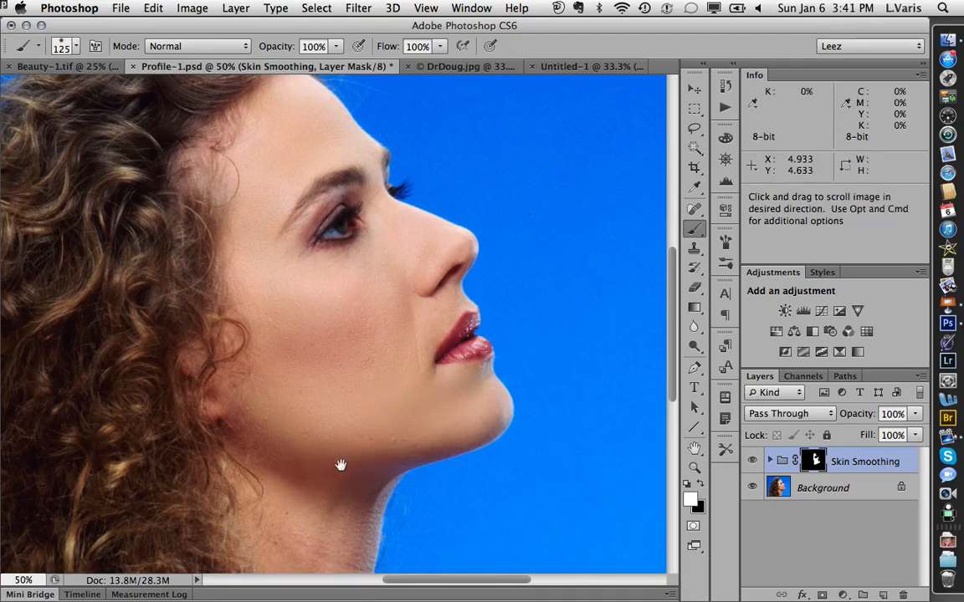
drag(340, 464, 376, 329)
mouse_move(295, 369)
mouse_down()
mouse_move(328, 408)
mouse_move(306, 343)
mouse_move(369, 448)
mouse_move(325, 482)
mouse_move(292, 450)
mouse_move(299, 495)
mouse_move(363, 556)
mouse_move(335, 505)
mouse_move(381, 403)
mouse_up()
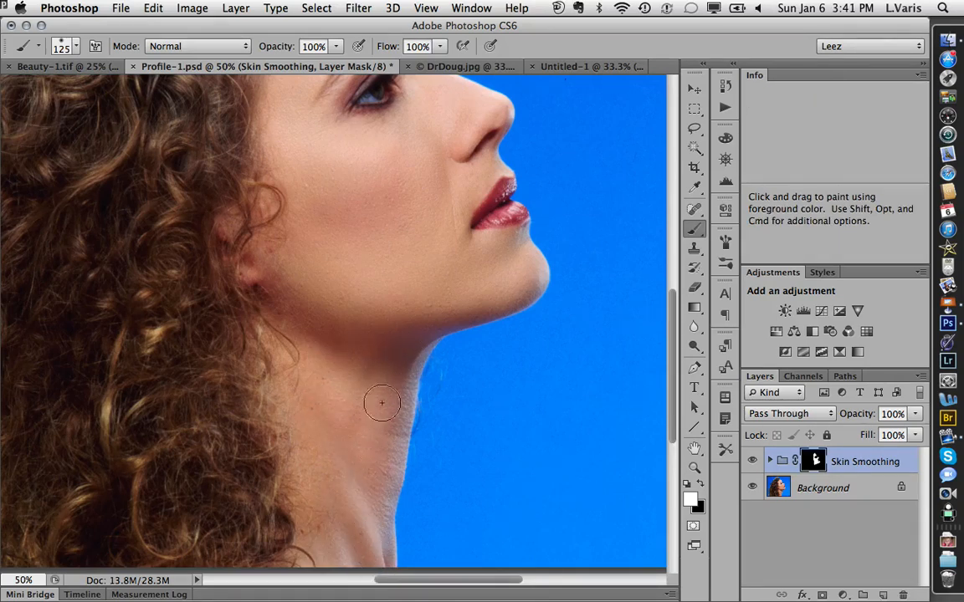
mouse_move(379, 313)
mouse_down()
mouse_move(421, 280)
mouse_move(369, 269)
mouse_move(358, 189)
mouse_move(331, 163)
mouse_up()
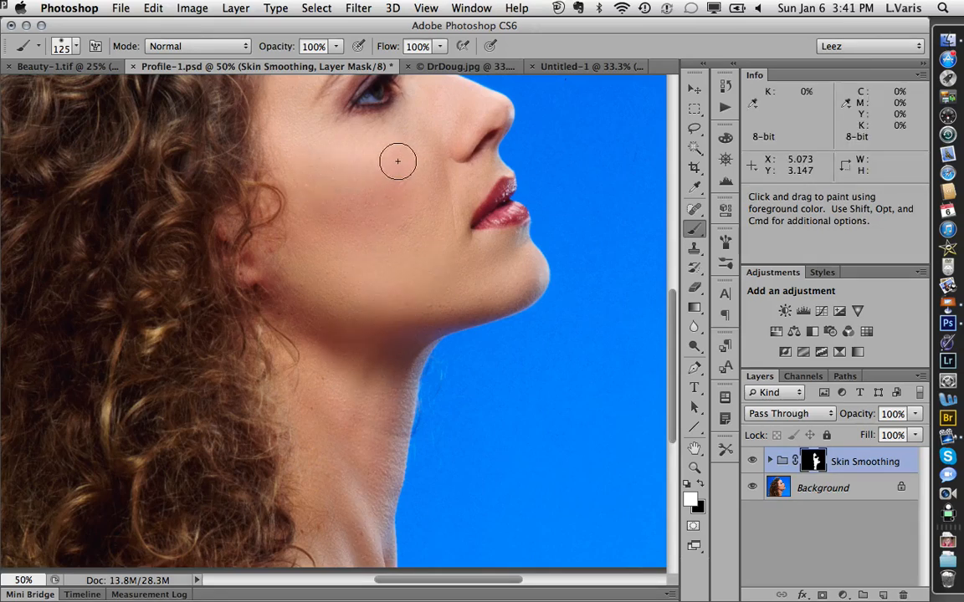
mouse_move(431, 171)
mouse_down()
mouse_move(463, 188)
mouse_move(469, 165)
mouse_move(445, 151)
mouse_move(479, 112)
mouse_move(446, 111)
mouse_up()
key(space)
drag(398, 200, 394, 277)
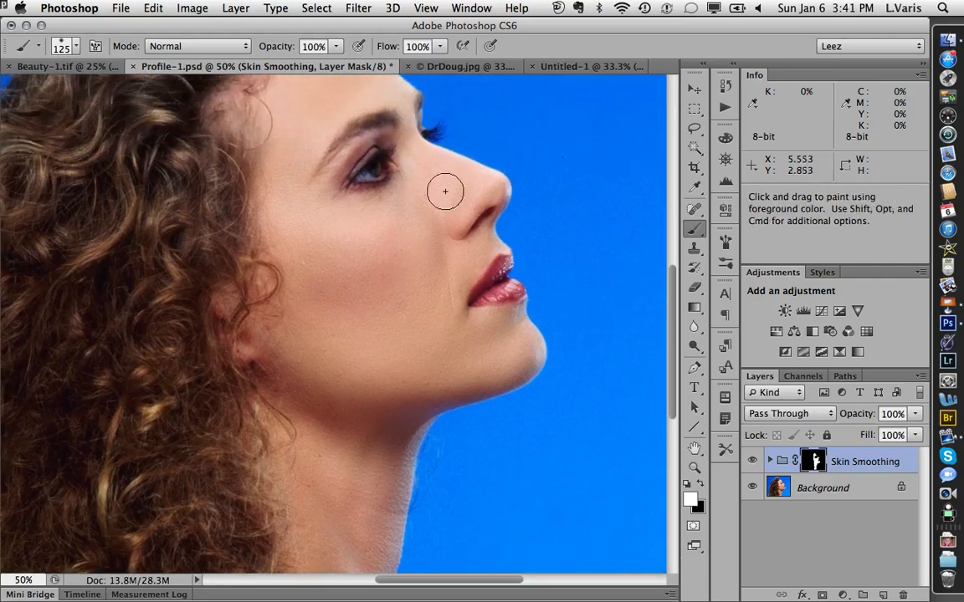
mouse_move(445, 183)
mouse_down()
mouse_move(421, 191)
mouse_move(395, 204)
mouse_move(298, 210)
mouse_move(282, 150)
mouse_up()
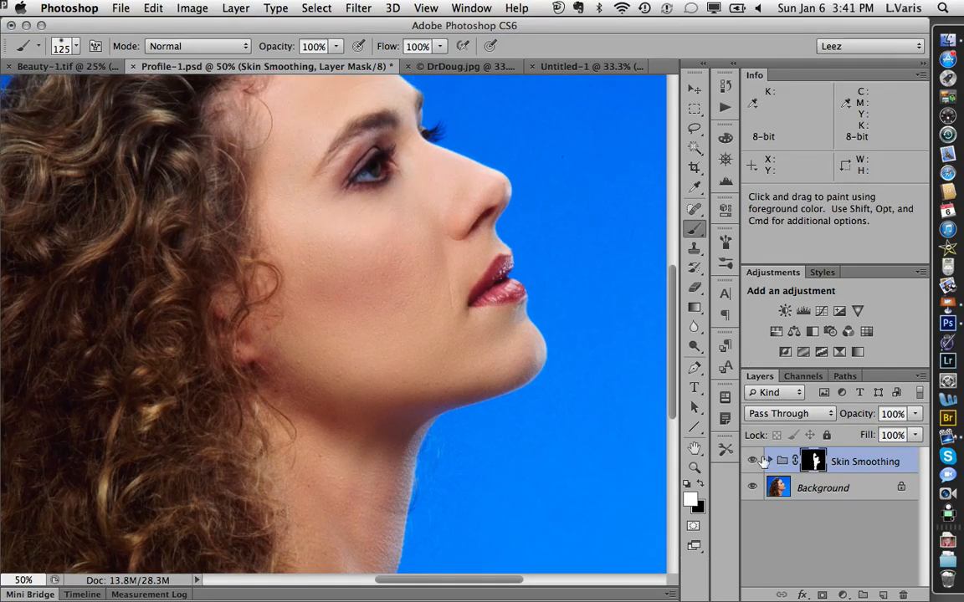
Compare the profile at 50% with and without the smoothing by toggling the visibility of the Skin Smoothing group.
click(752, 463)
click(752, 463)
click(752, 462)
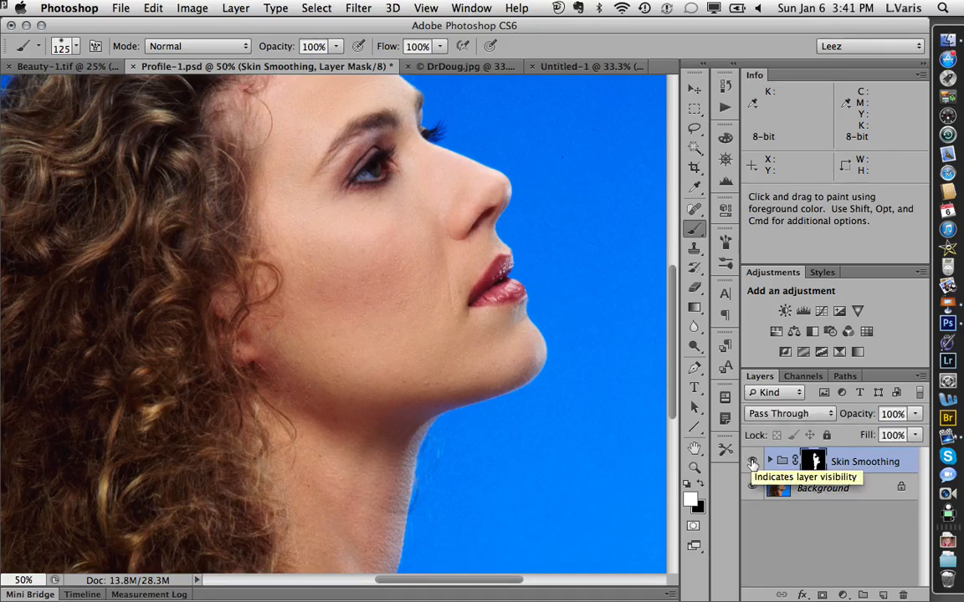
click(752, 462)
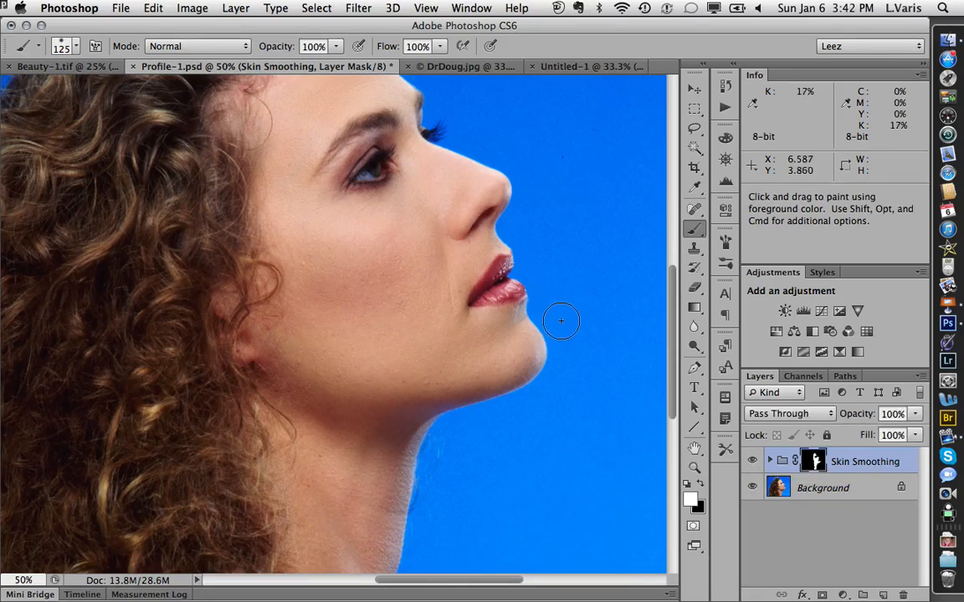
Inspect the cheek's skin texture at 100% with the Skin Smoothing group toggled, and return to the 50% view.
key(space)
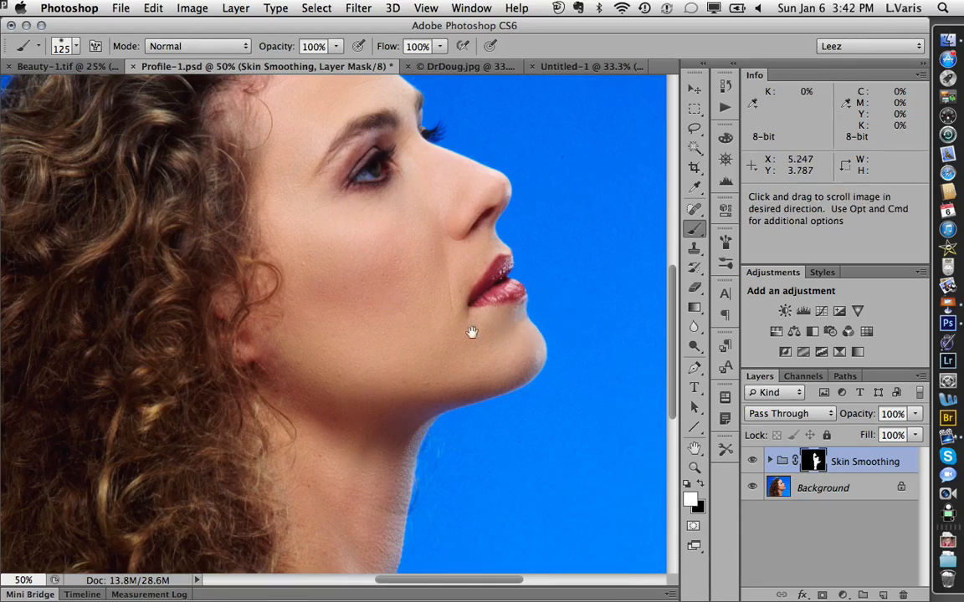
key(space)
super+click(375, 285)
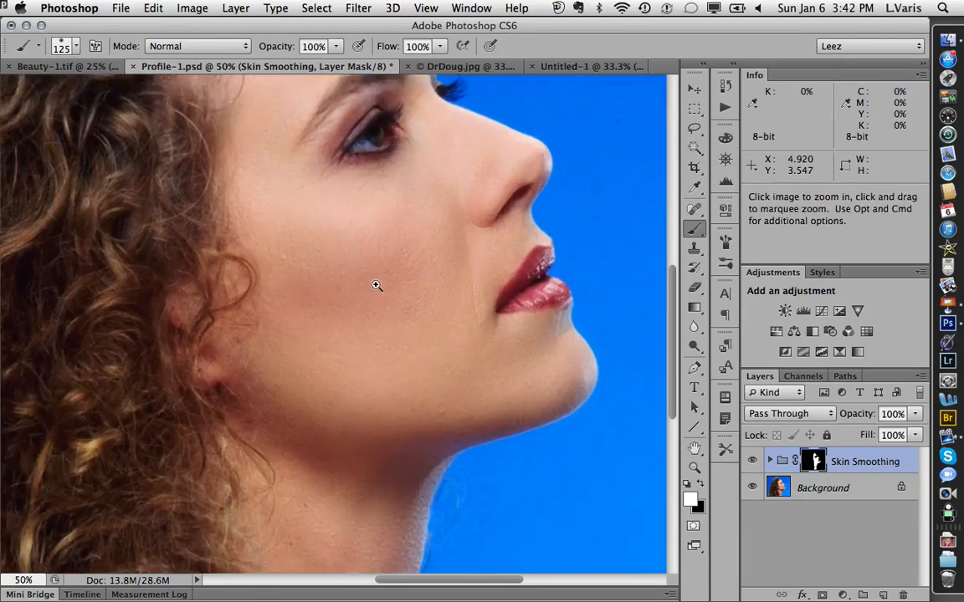
super+click(378, 291)
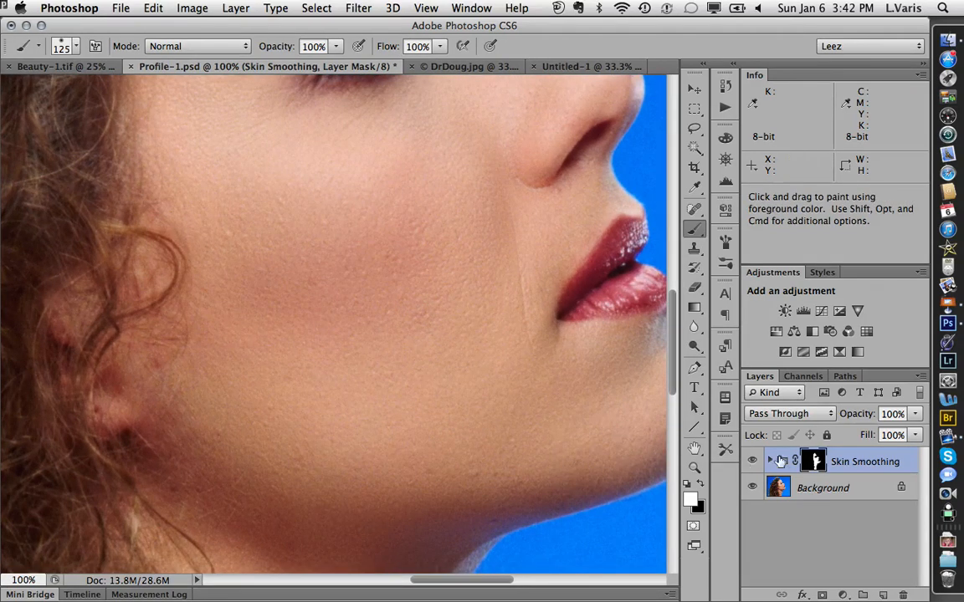
click(752, 463)
key(super+minus)
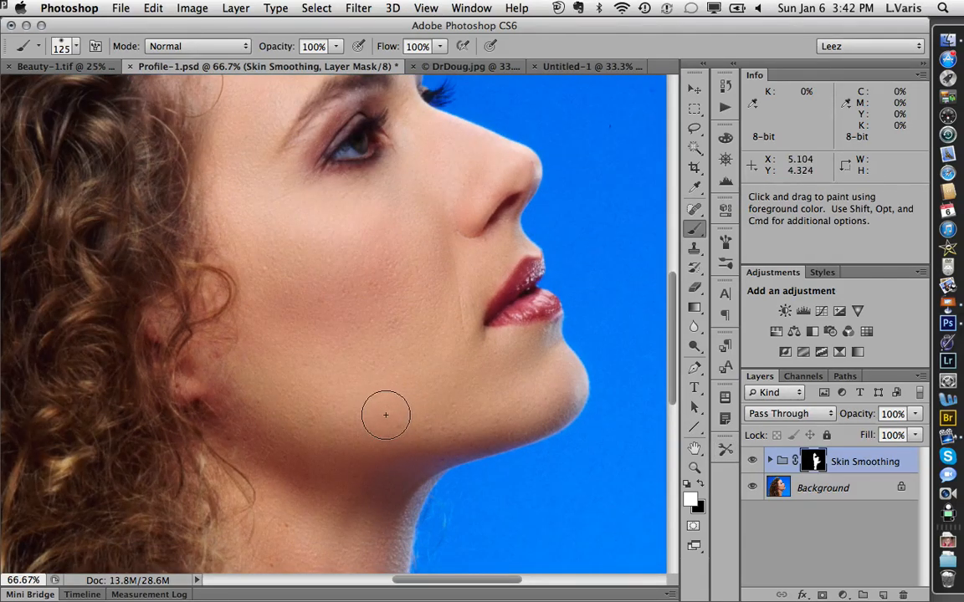
key(super+minus)
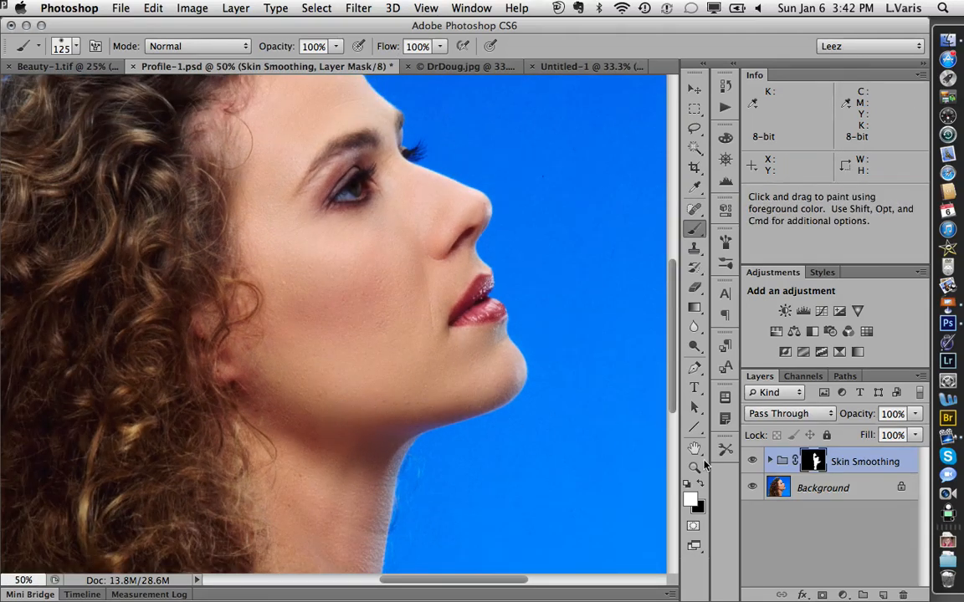
Set the radius of the High Pass smart filter on the Background copy layer inside the Skin Smoothing group to 19.0 pixels.
click(769, 460)
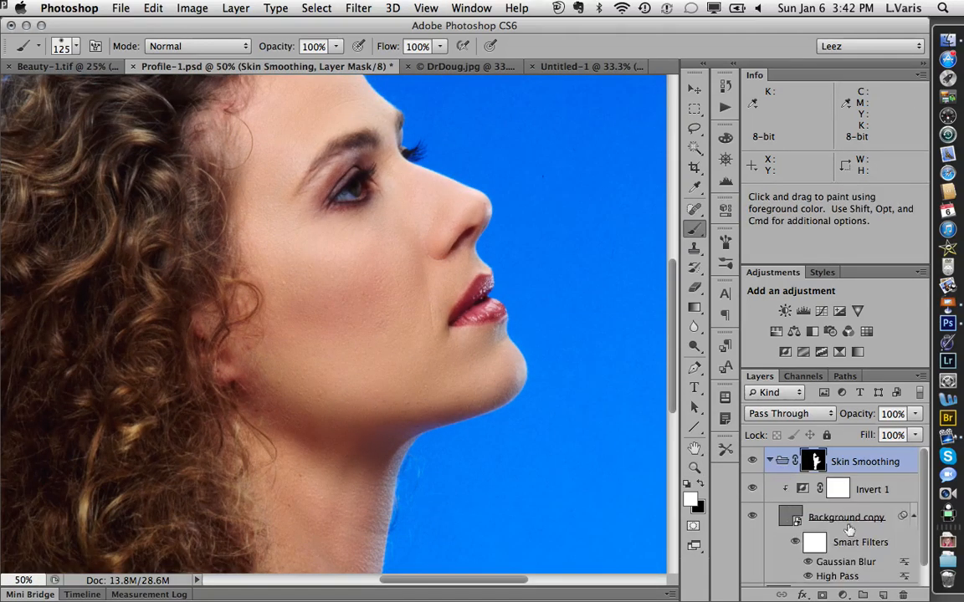
scroll(925, 548, down, 2)
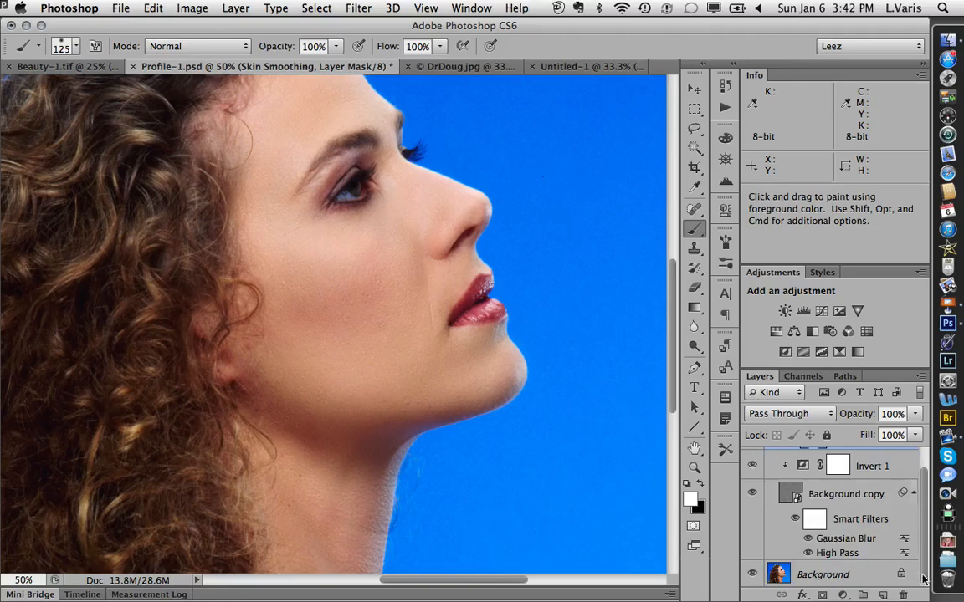
click(827, 554)
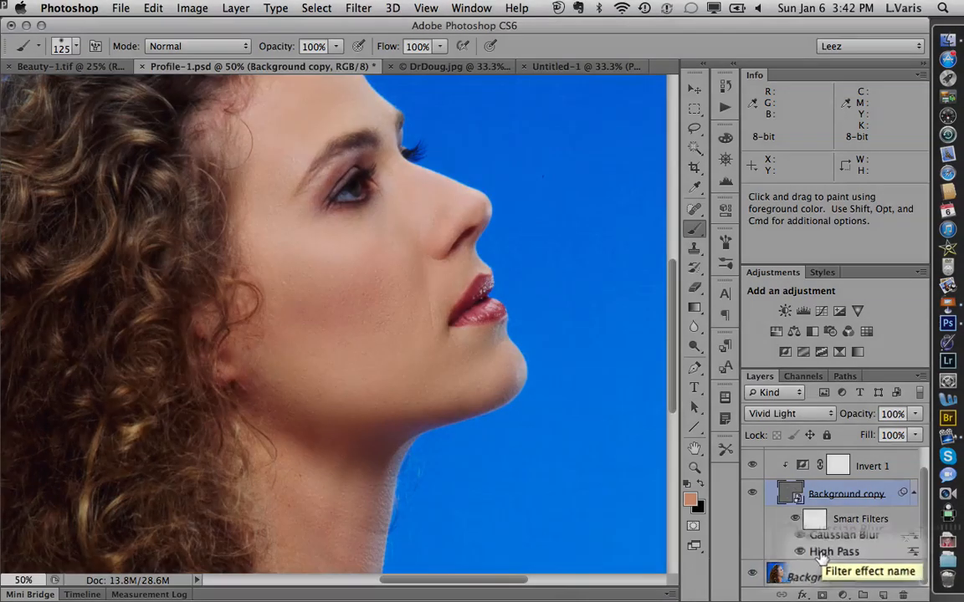
double_click(828, 554)
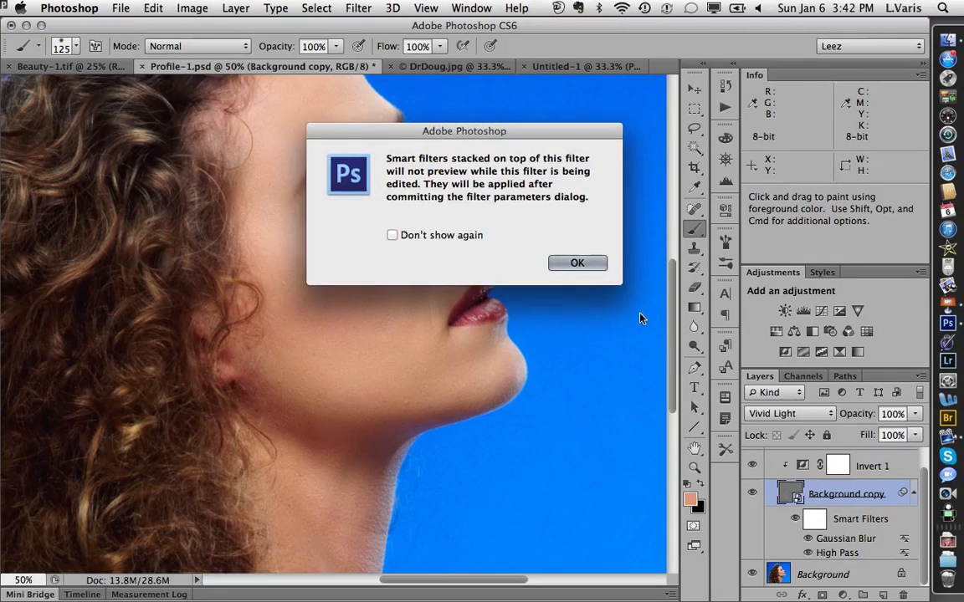
click(568, 265)
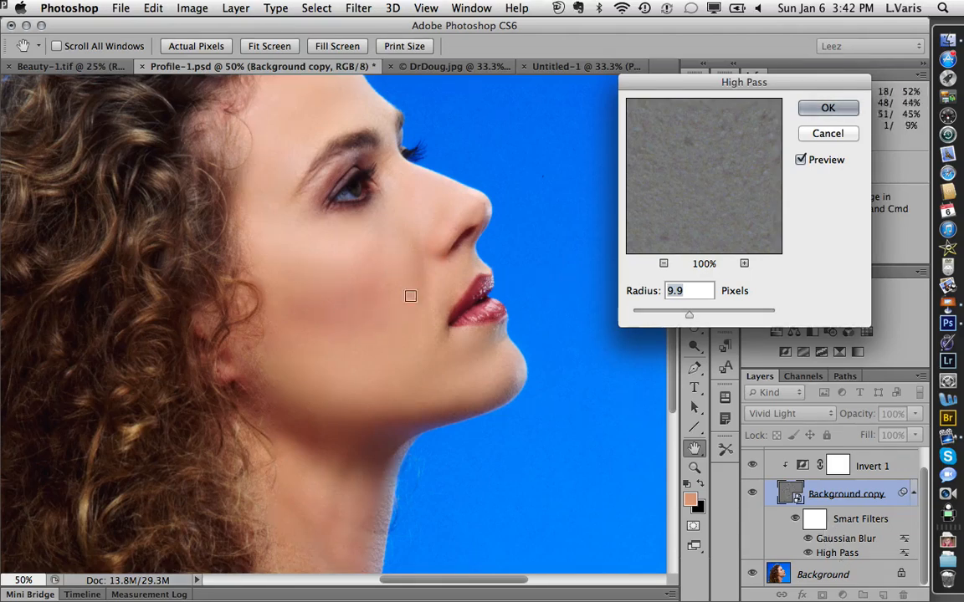
drag(689, 319, 695, 319)
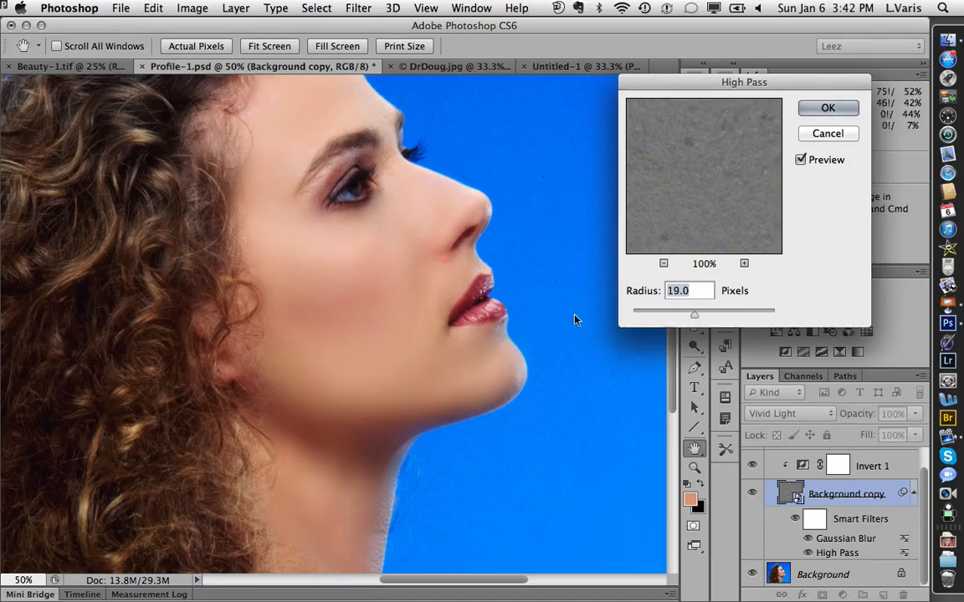
click(824, 108)
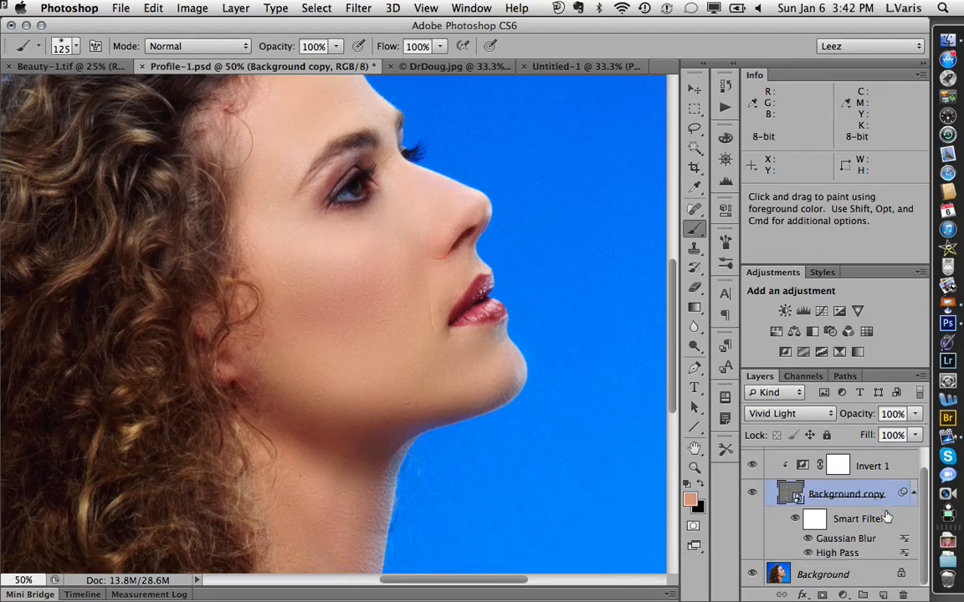
Set the radius of the Gaussian Blur smart filter on the Background copy layer to 4.5 pixels.
double_click(840, 539)
drag(717, 342, 726, 350)
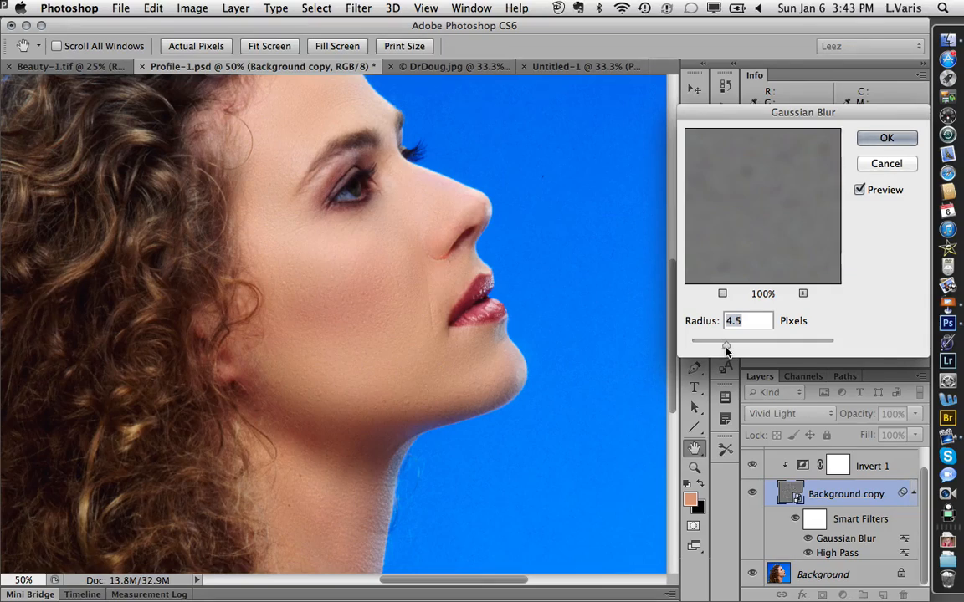
click(874, 140)
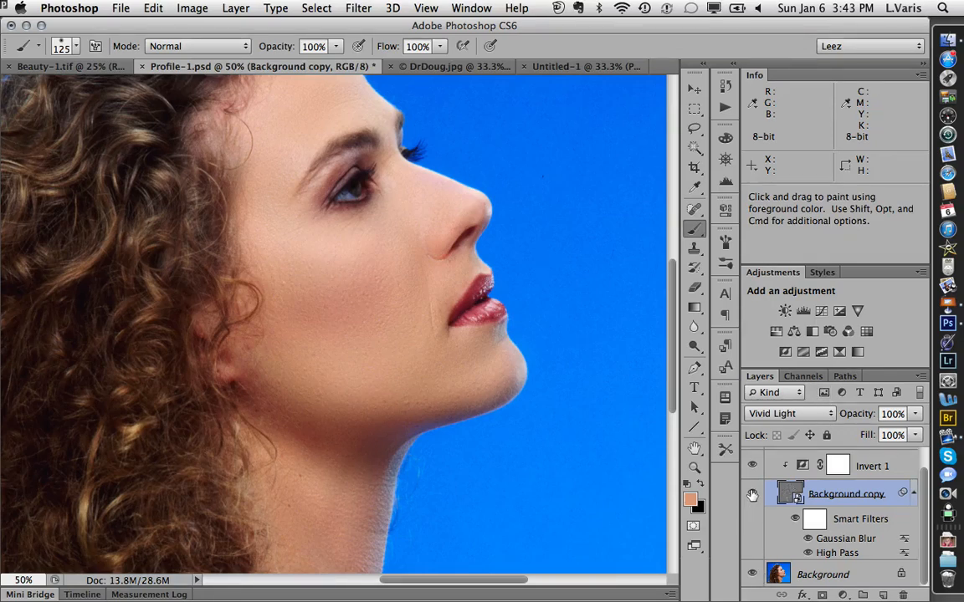
Compare the refined smoothing by toggling the Skin Smoothing group's visibility, and view the whole portrait at 25% and 33.33%.
scroll(925, 476, up, 1)
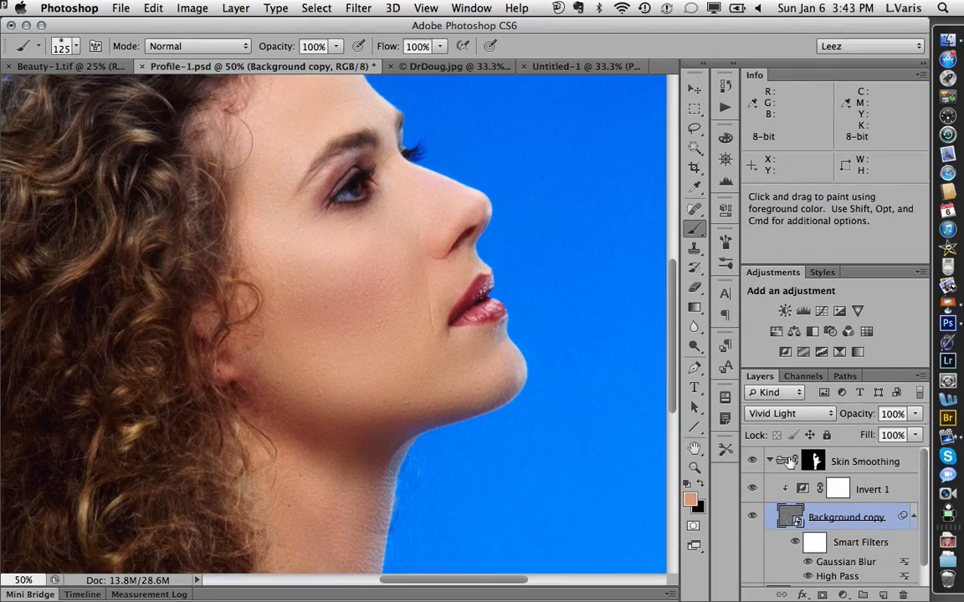
click(750, 462)
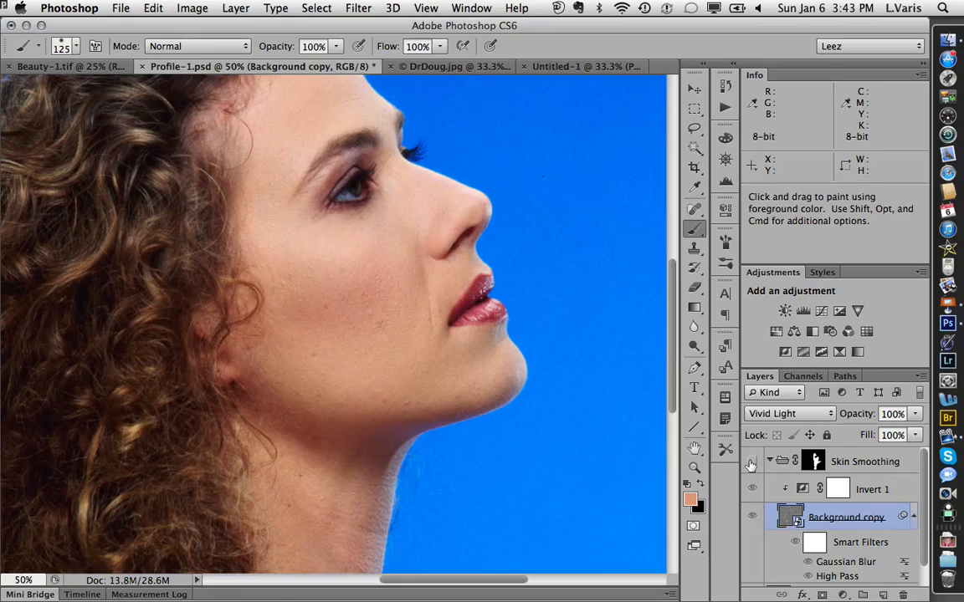
click(750, 462)
click(750, 462)
click(751, 463)
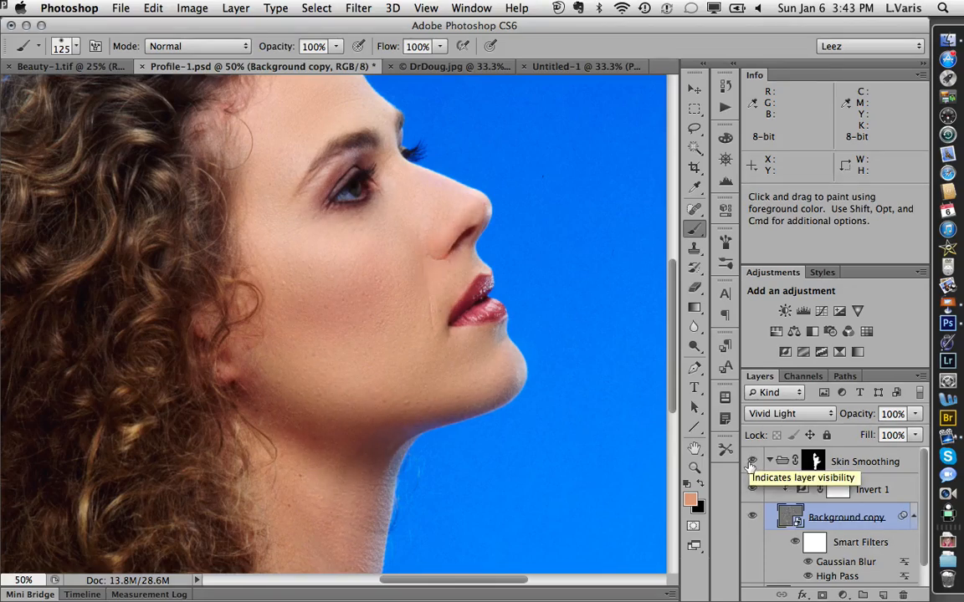
key(super+minus)
key(super+minus)
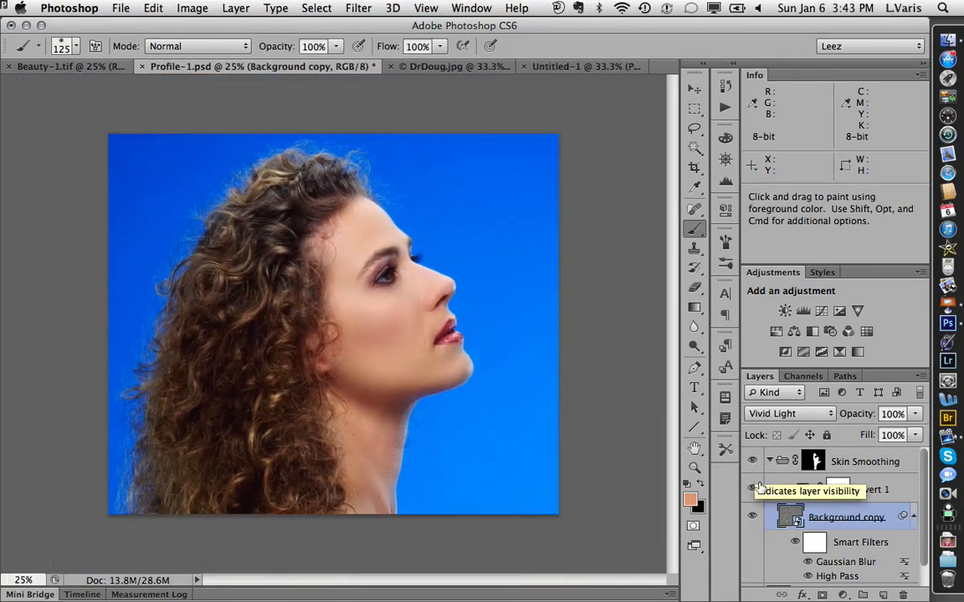
key(super+plus)
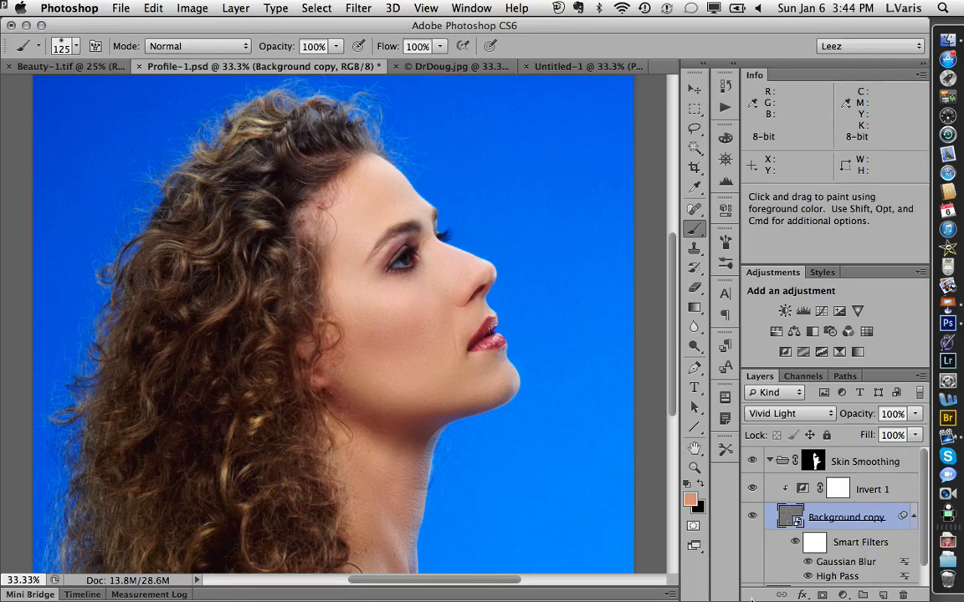
Switch to the Beauty-1.tif portrait, frame the face at 66.67% and duplicate the Background layer.
click(62, 71)
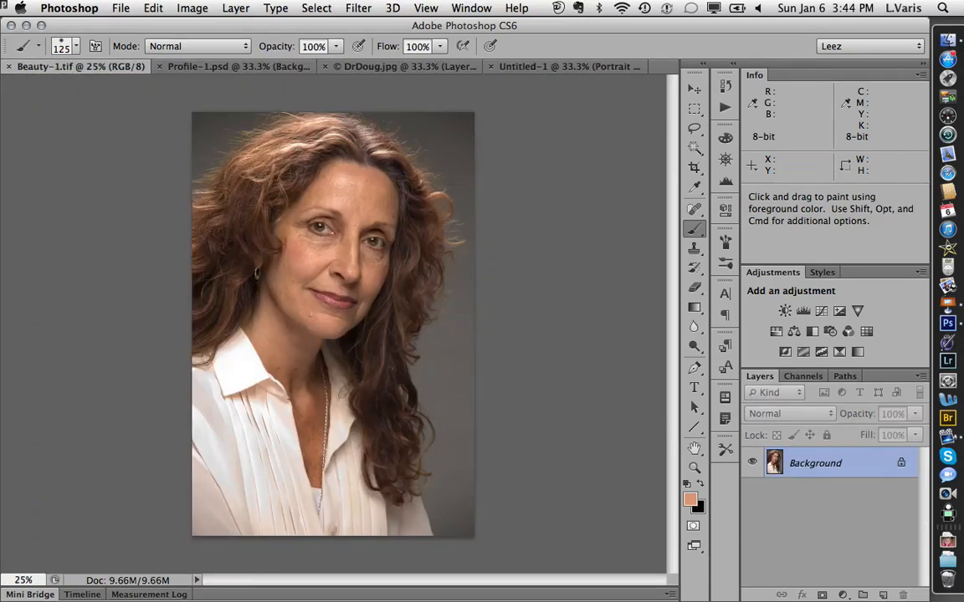
key(super+plus)
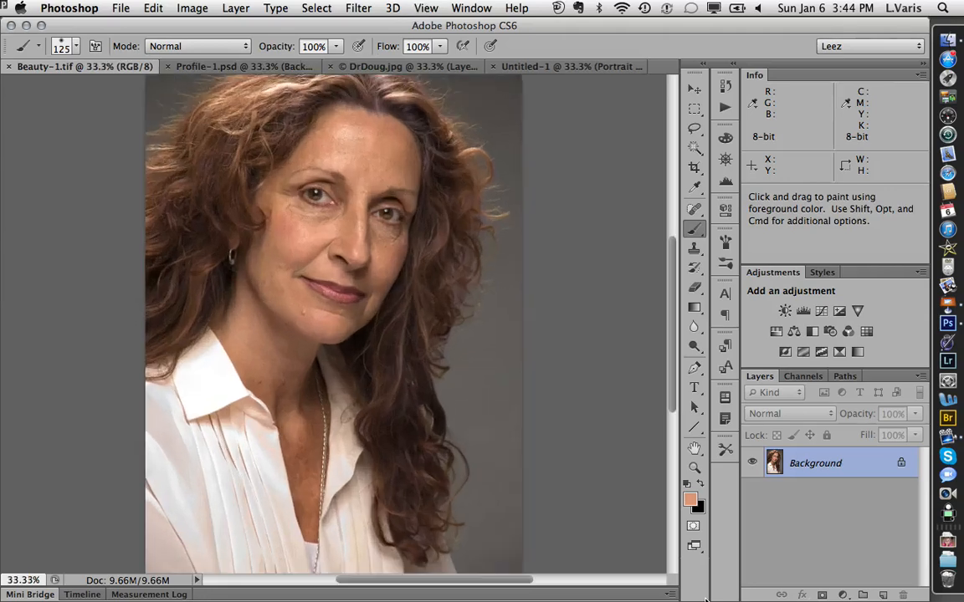
key(super+plus)
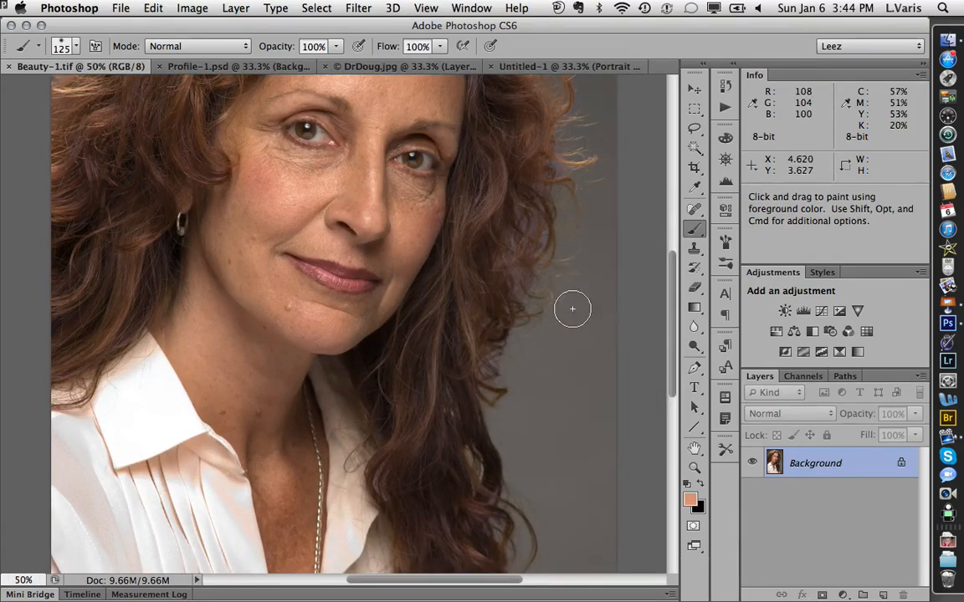
drag(561, 304, 578, 416)
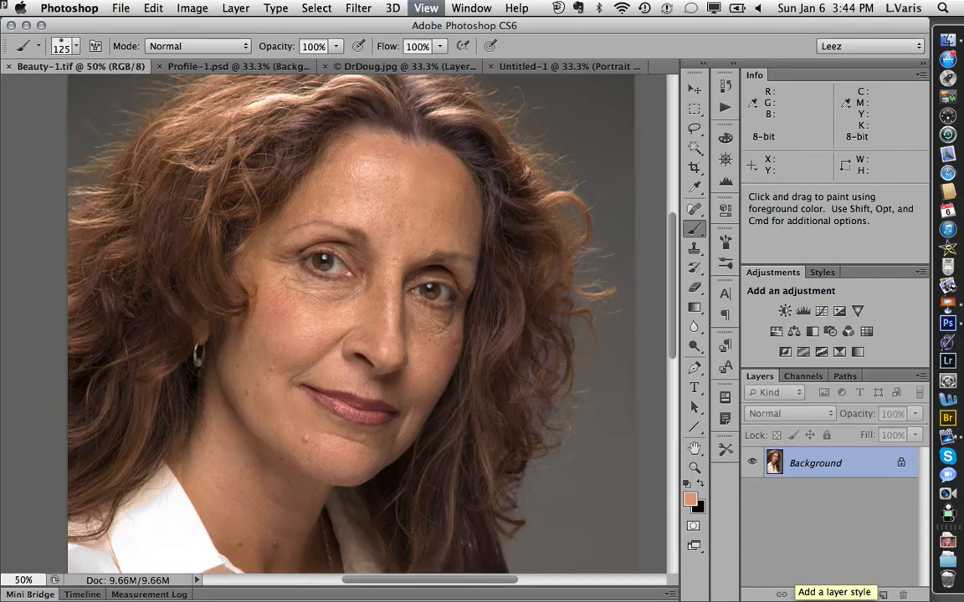
key(super+plus)
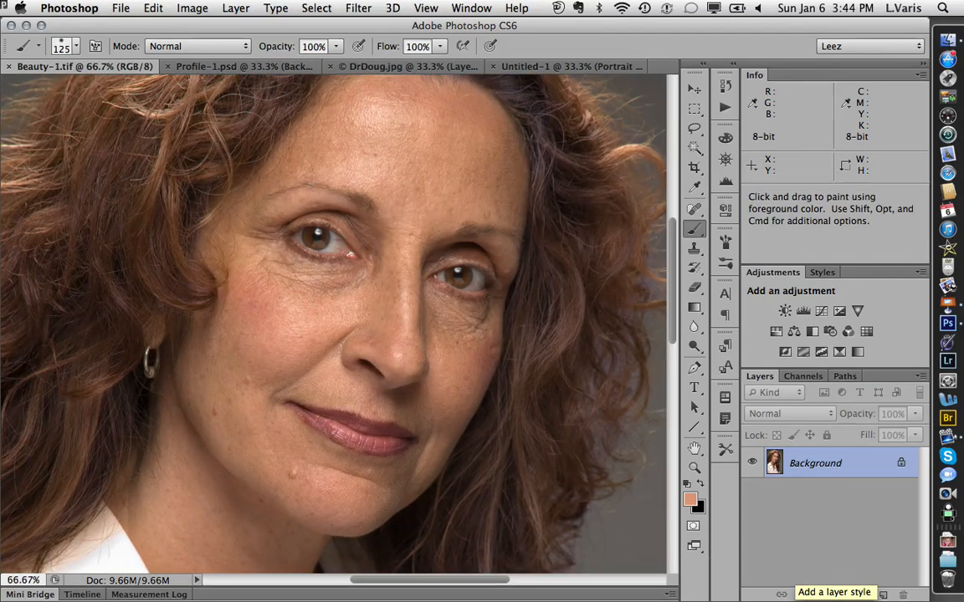
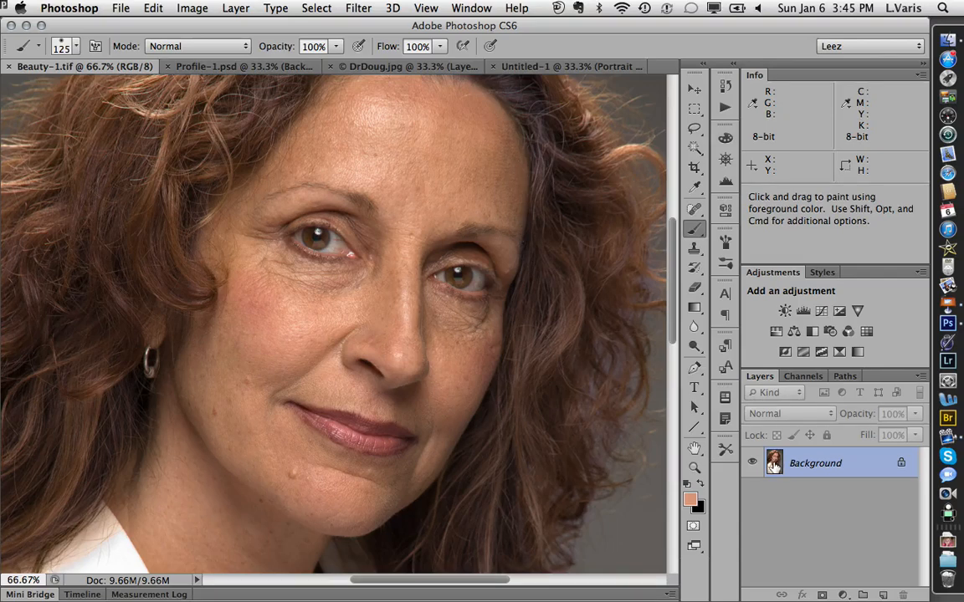
drag(774, 463, 883, 594)
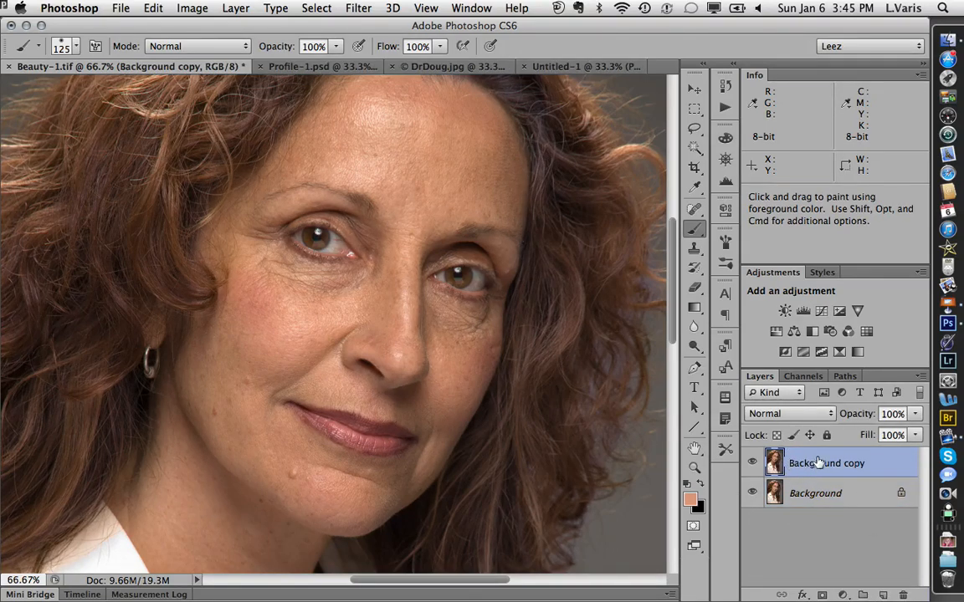
Convert the Background copy layer to a smart object.
click(191, 9)
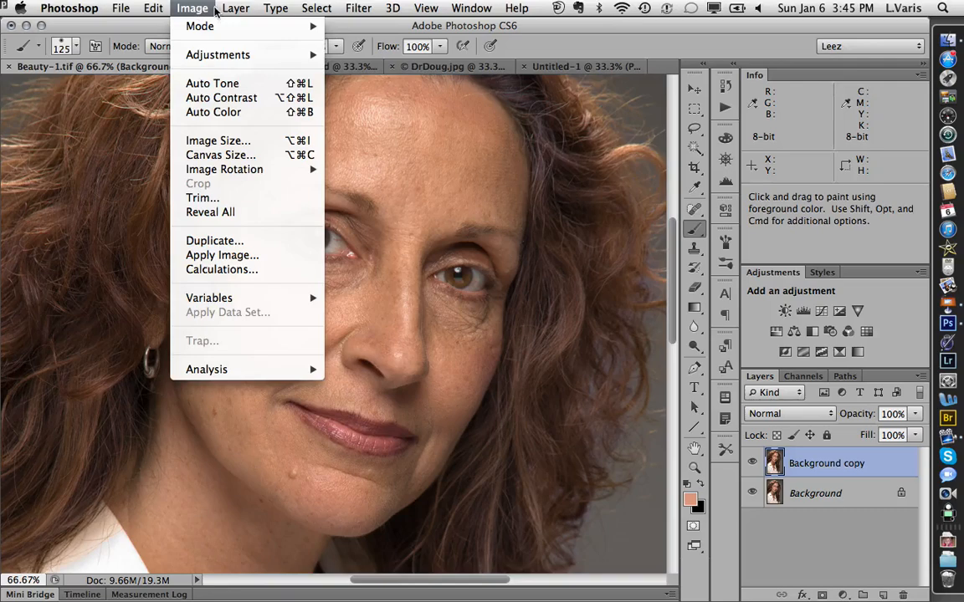
mouse_move(230, 10)
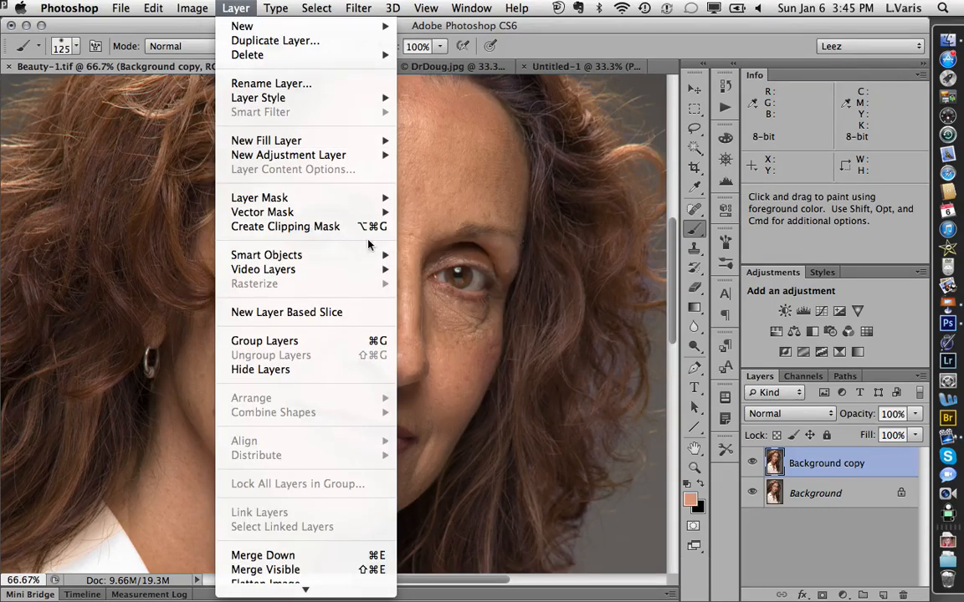
mouse_move(368, 255)
click(443, 252)
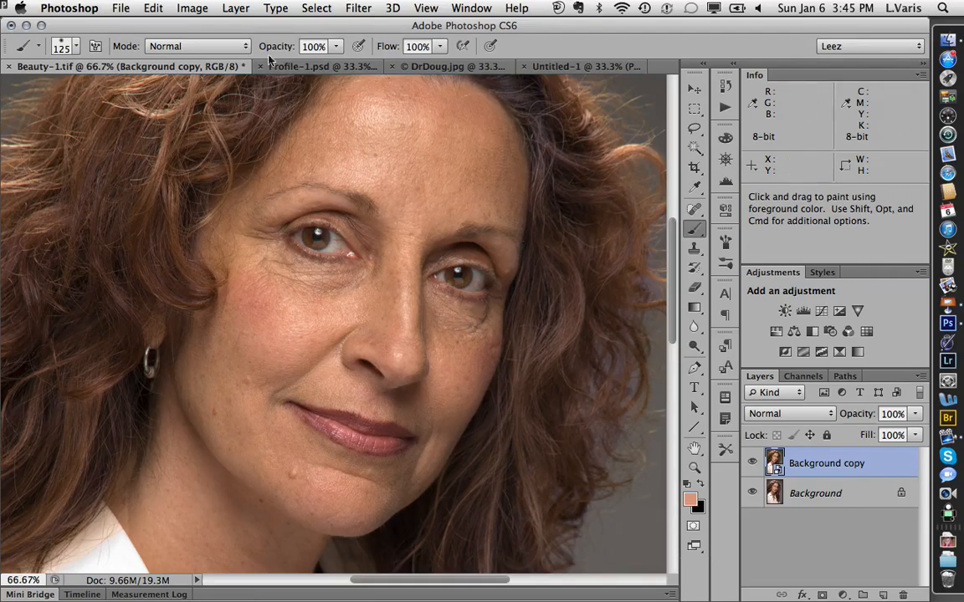
Apply a Gaussian Blur smart filter with a 3.6-pixel radius to the Background copy layer, checking the skin around the eye in the preview.
click(358, 8)
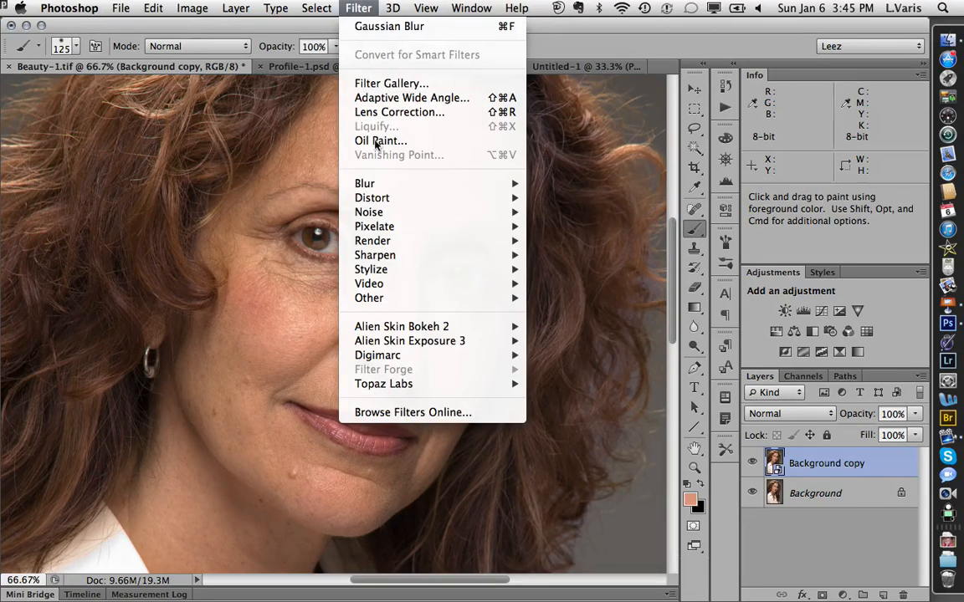
mouse_move(377, 183)
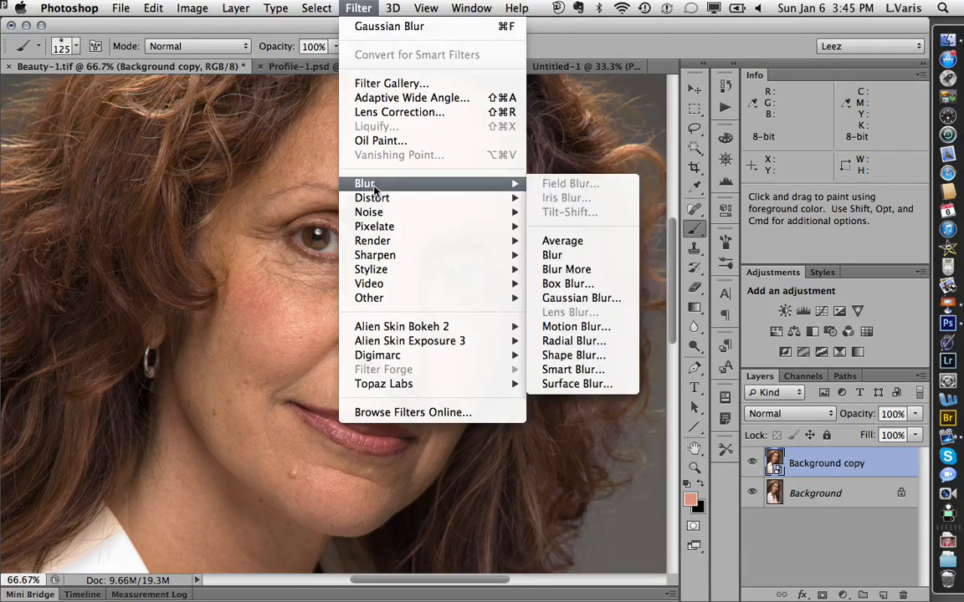
click(557, 299)
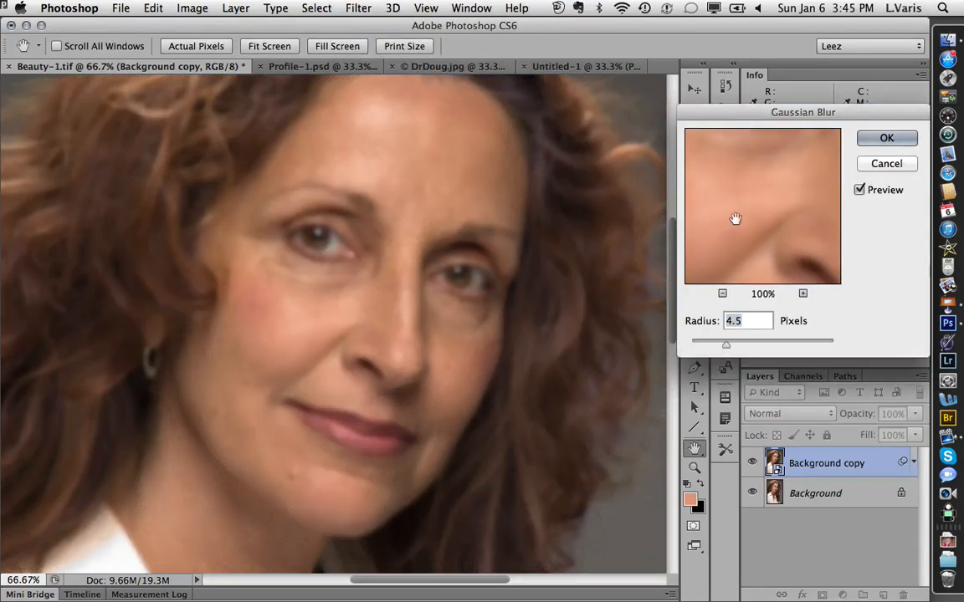
drag(735, 220, 761, 223)
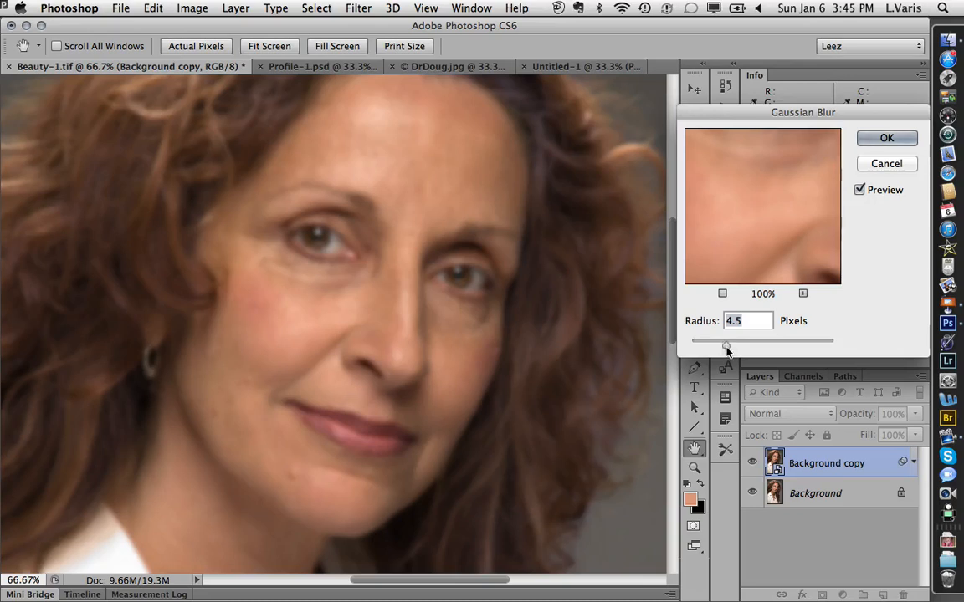
drag(726, 350, 723, 353)
mouse_move(736, 226)
mouse_down()
mouse_move(746, 223)
mouse_move(705, 201)
mouse_move(757, 232)
mouse_move(730, 232)
mouse_up()
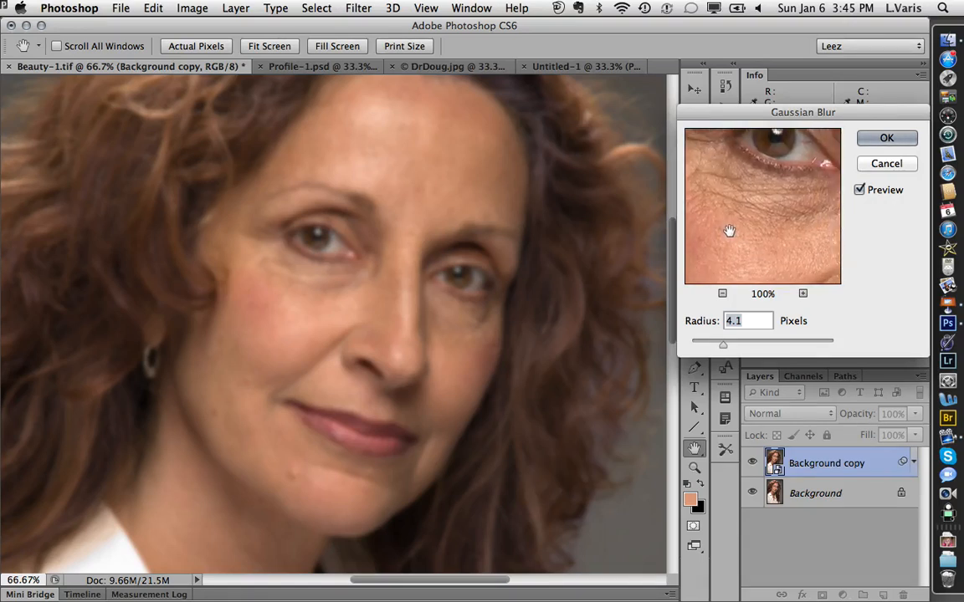
drag(723, 347, 721, 351)
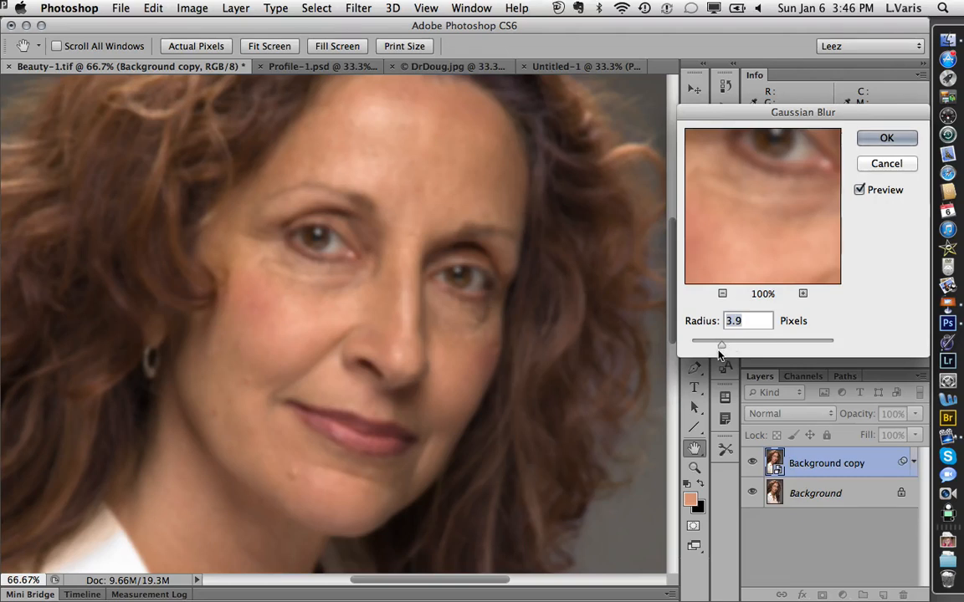
key(Down)
key(Down)
key(Down)
drag(721, 230, 761, 239)
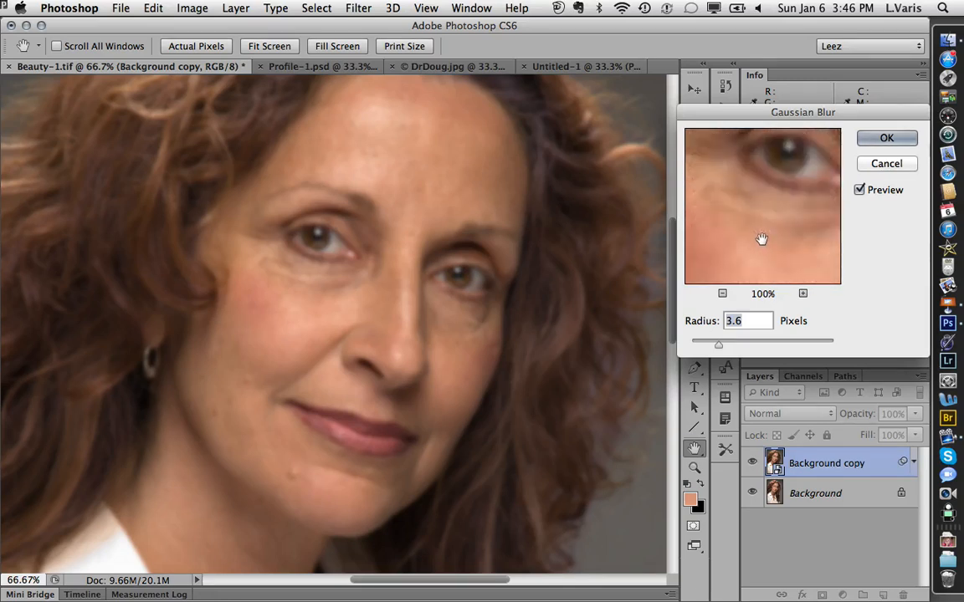
click(874, 143)
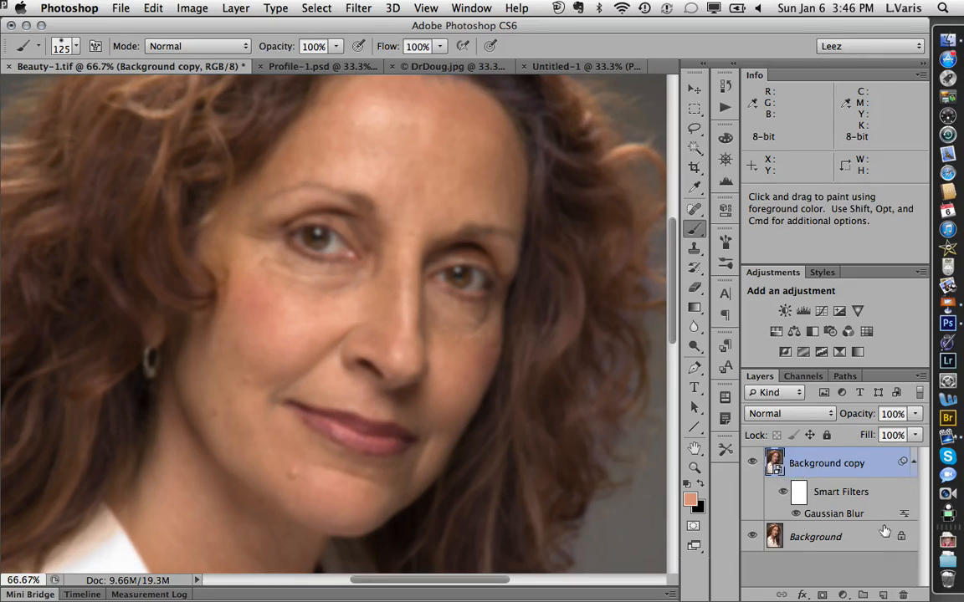
Stamp all visible layers into a new layer above Background copy, and toggle its visibility to compare.
click(920, 376)
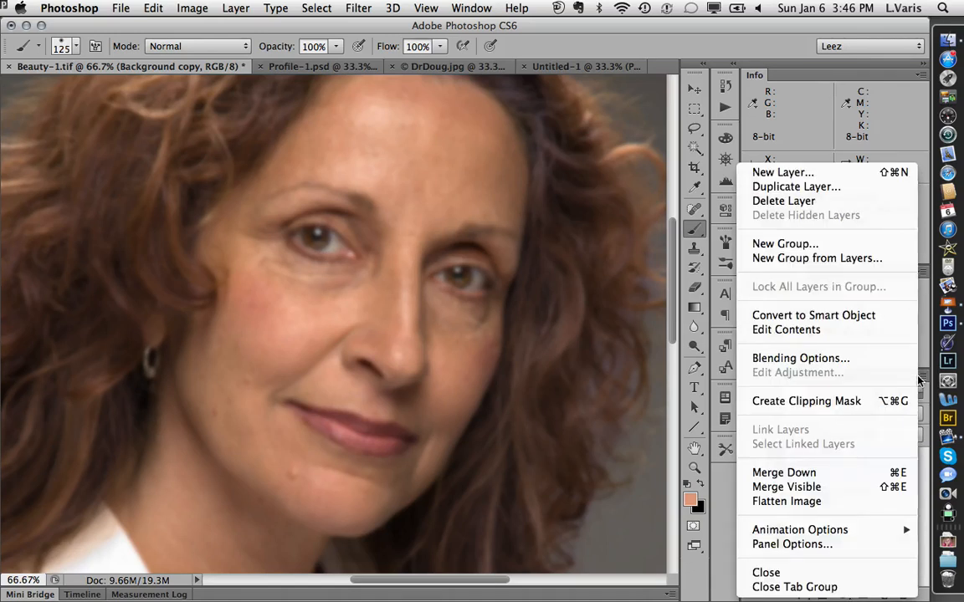
alt+click(826, 491)
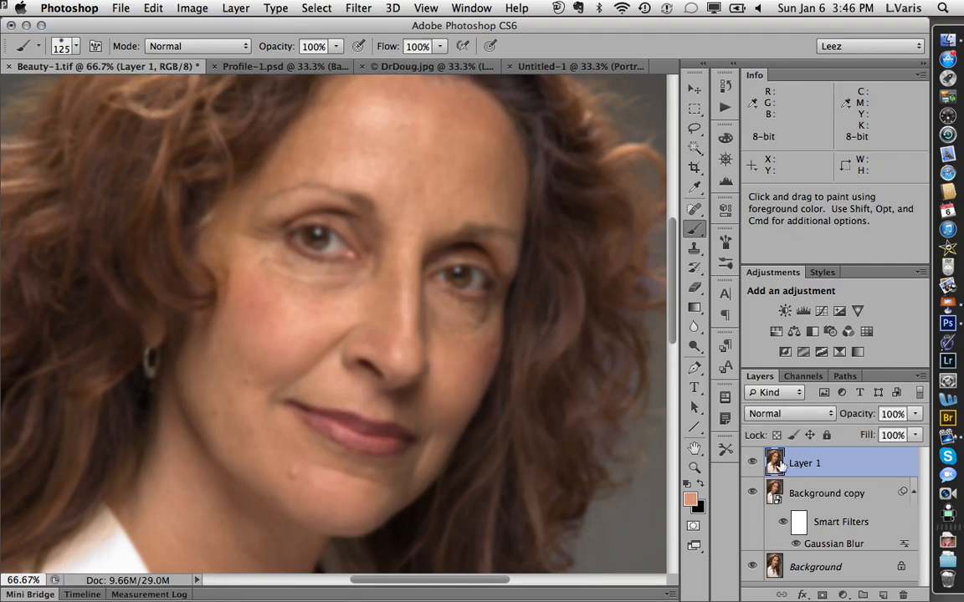
click(751, 462)
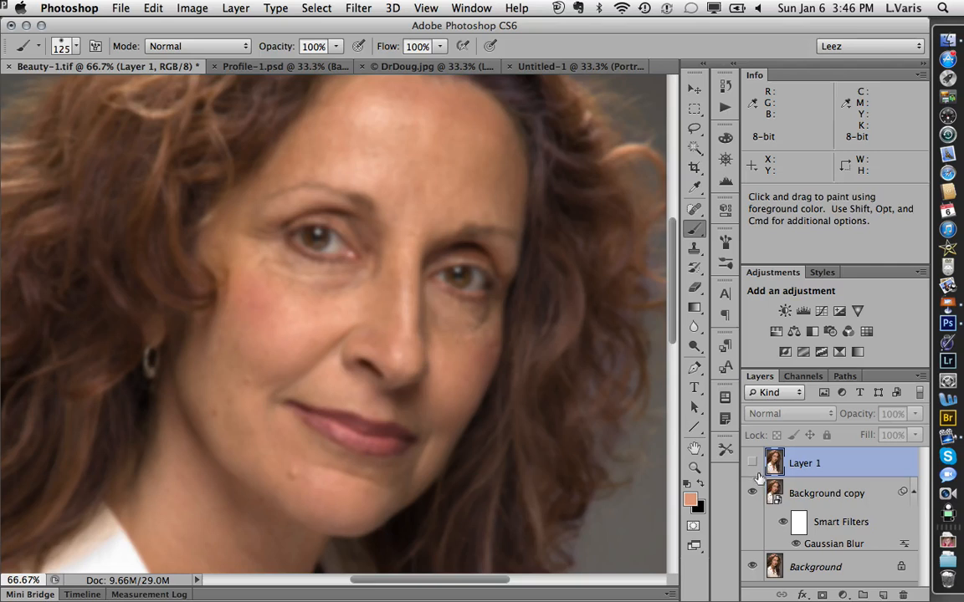
click(751, 463)
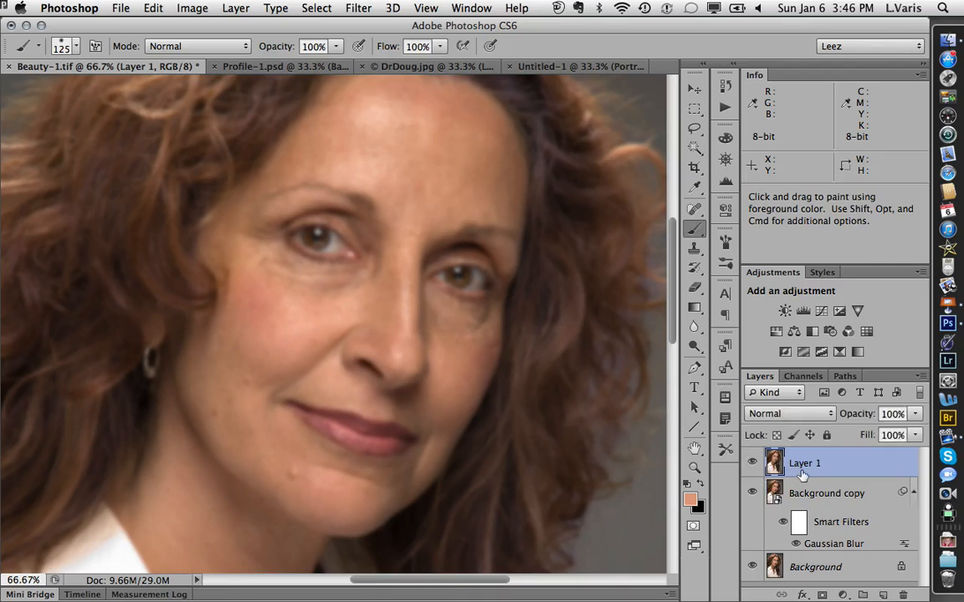
Start Apply Image on Layer 1 with the Background layer of Beauty-1.tif as source and Subtract blending, keeping the portrait in view.
click(198, 9)
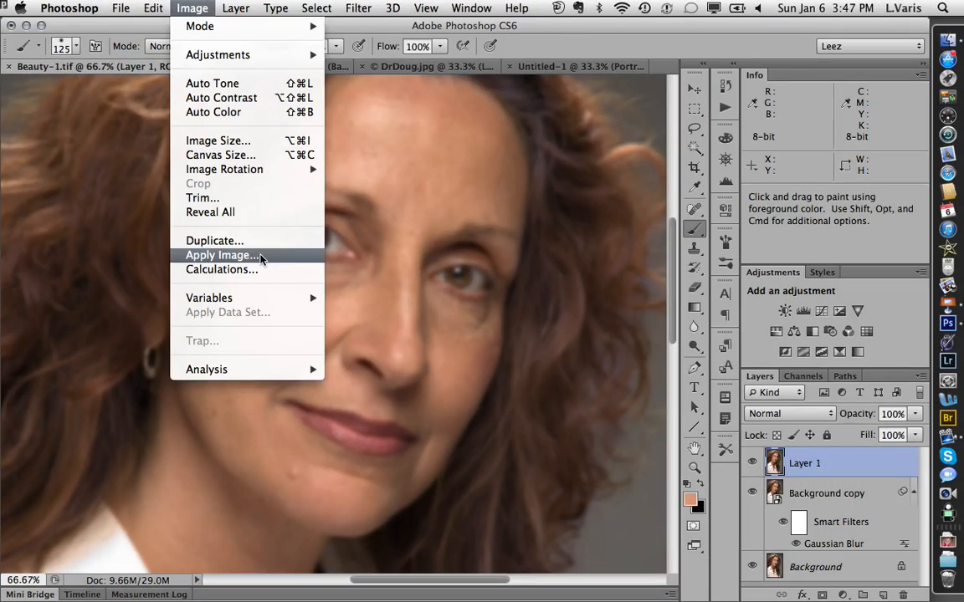
click(262, 259)
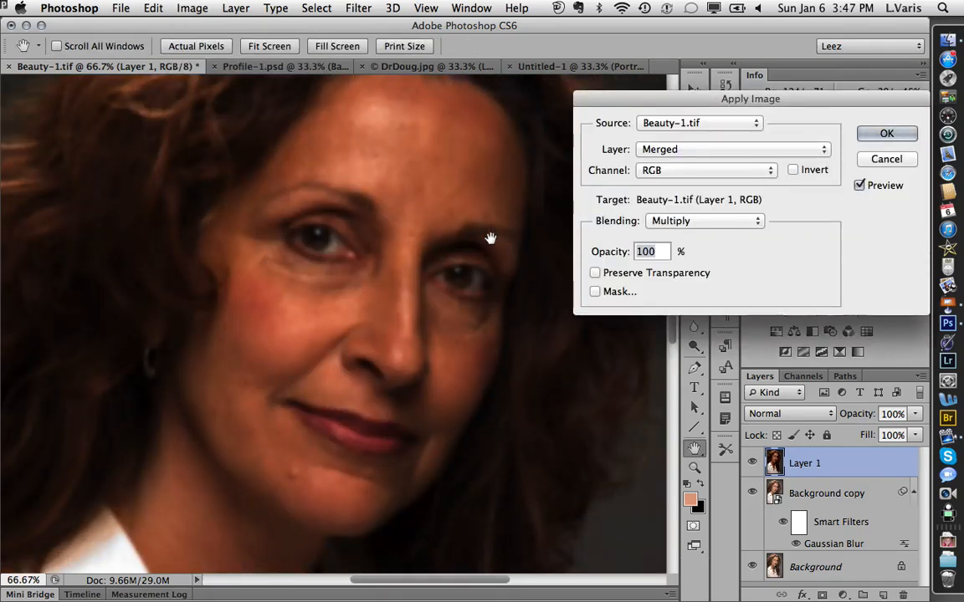
click(725, 151)
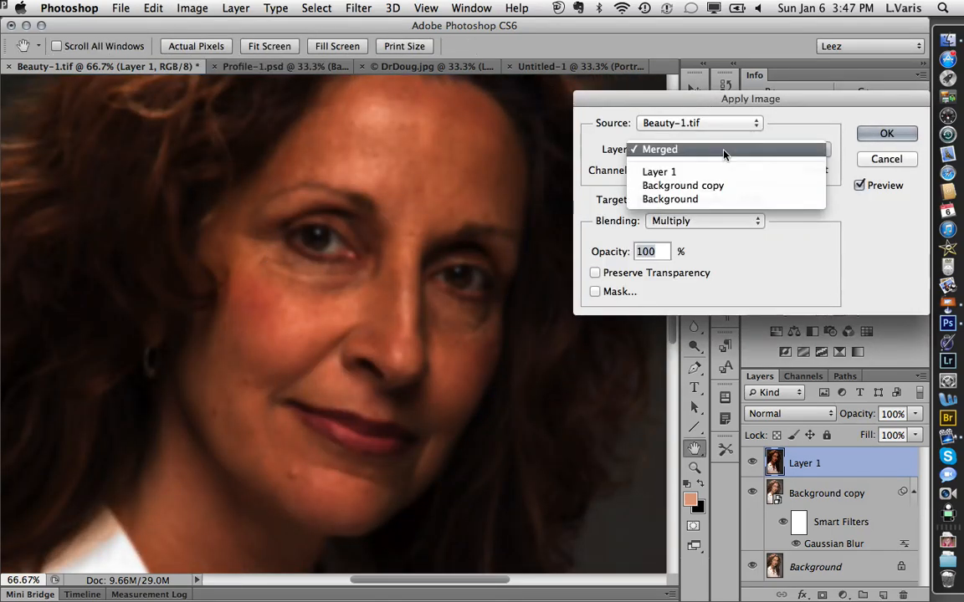
click(713, 200)
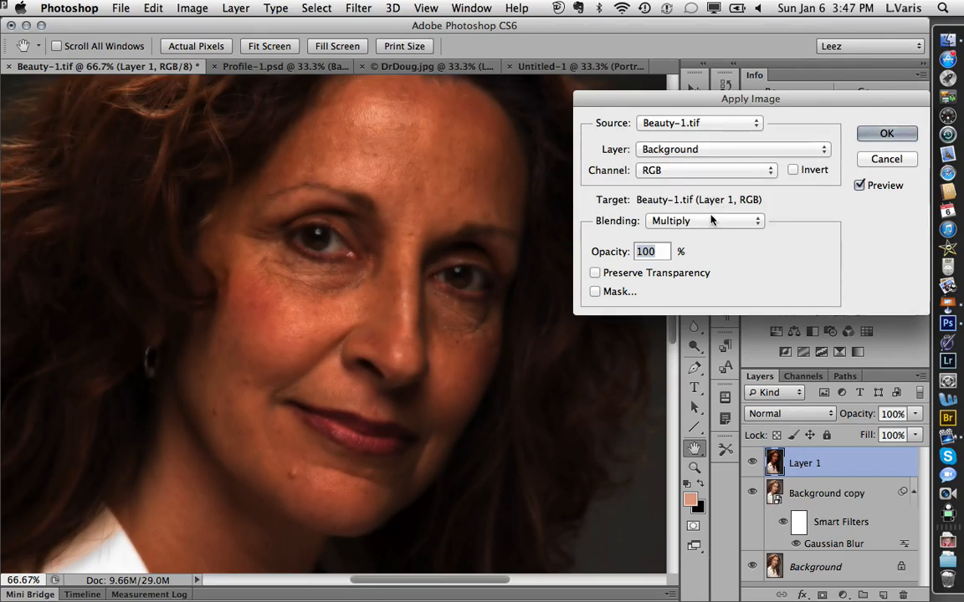
click(708, 221)
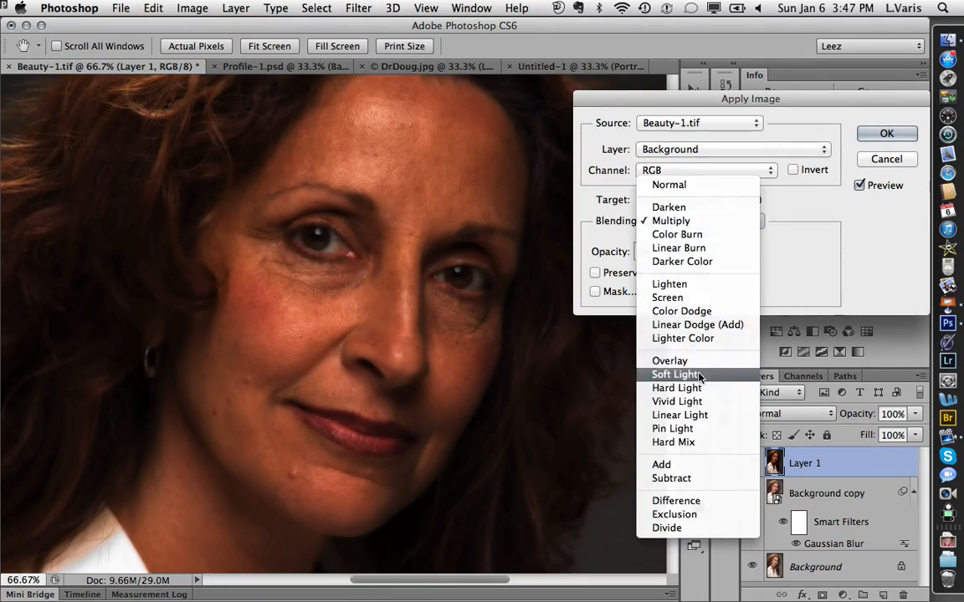
click(686, 465)
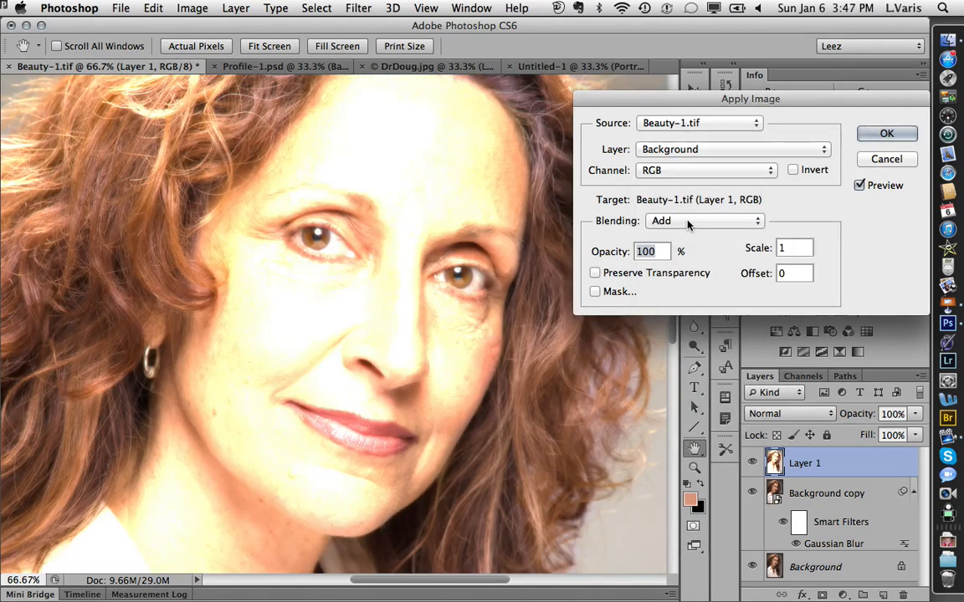
click(687, 221)
click(687, 234)
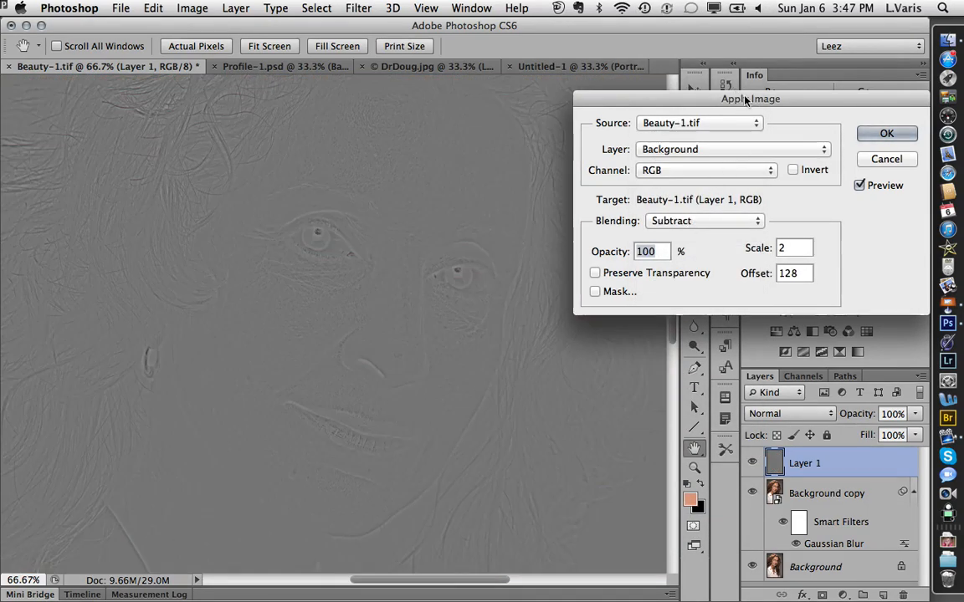
drag(749, 103, 721, 74)
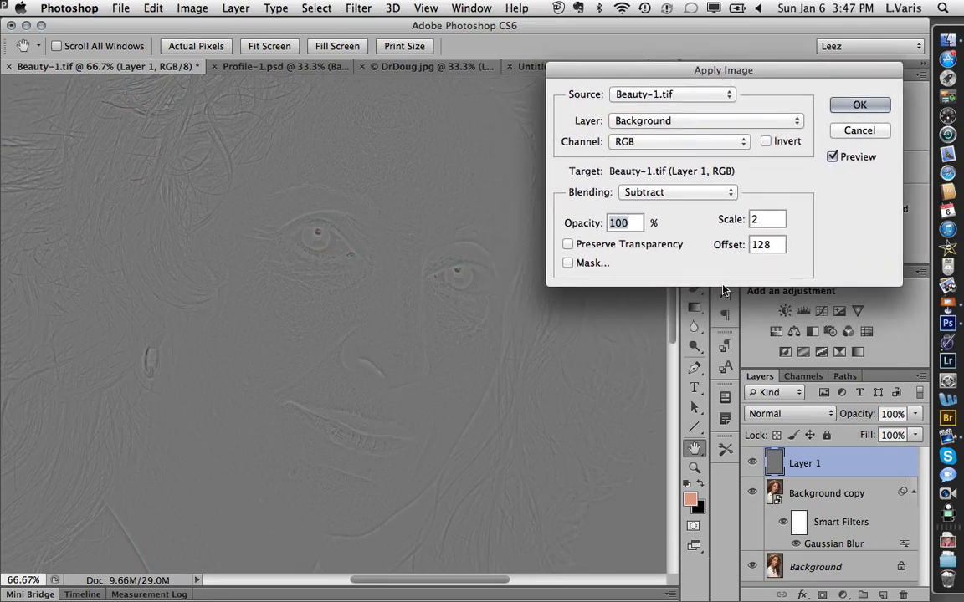
Set the Apply Image scale to 2 and the offset to 0 for the Subtract blend.
click(761, 219)
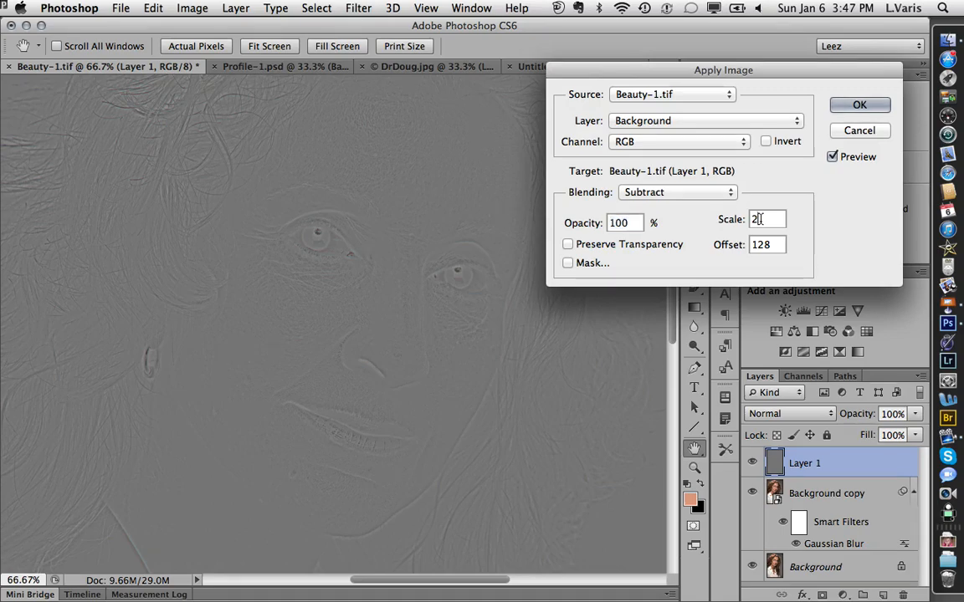
scroll(769, 221, down, 1)
drag(803, 213, 684, 208)
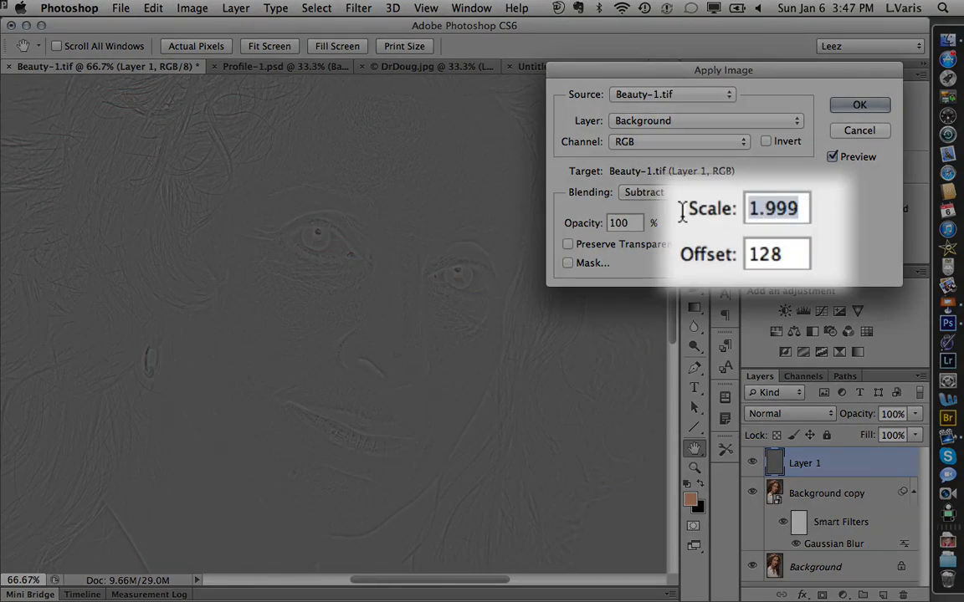
text(2)
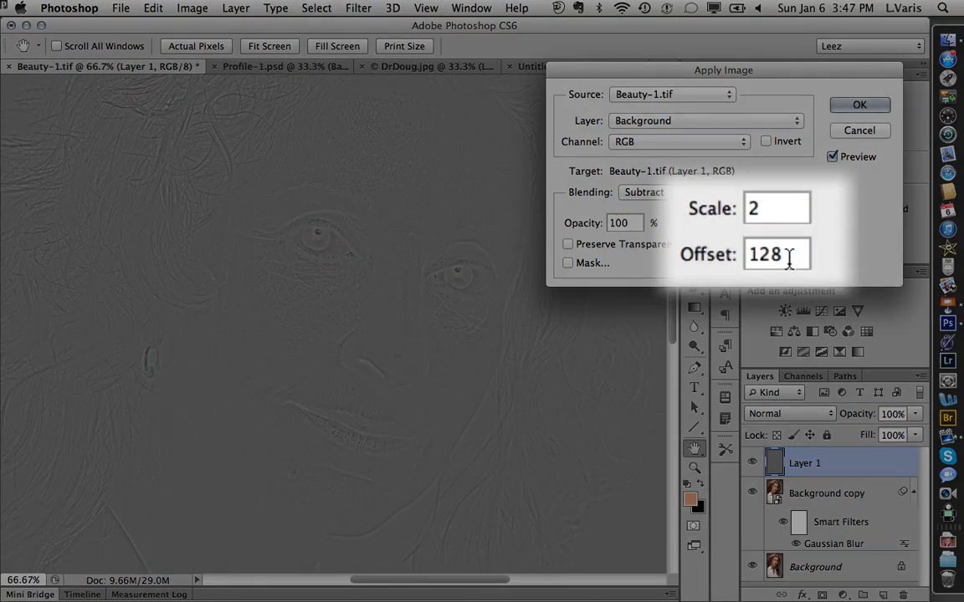
drag(794, 246, 684, 249)
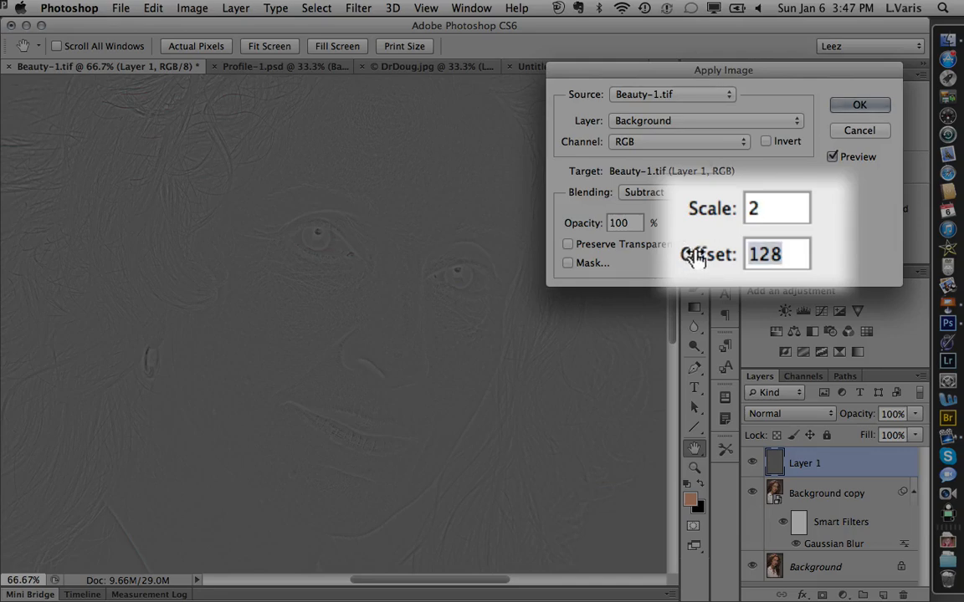
text(0)
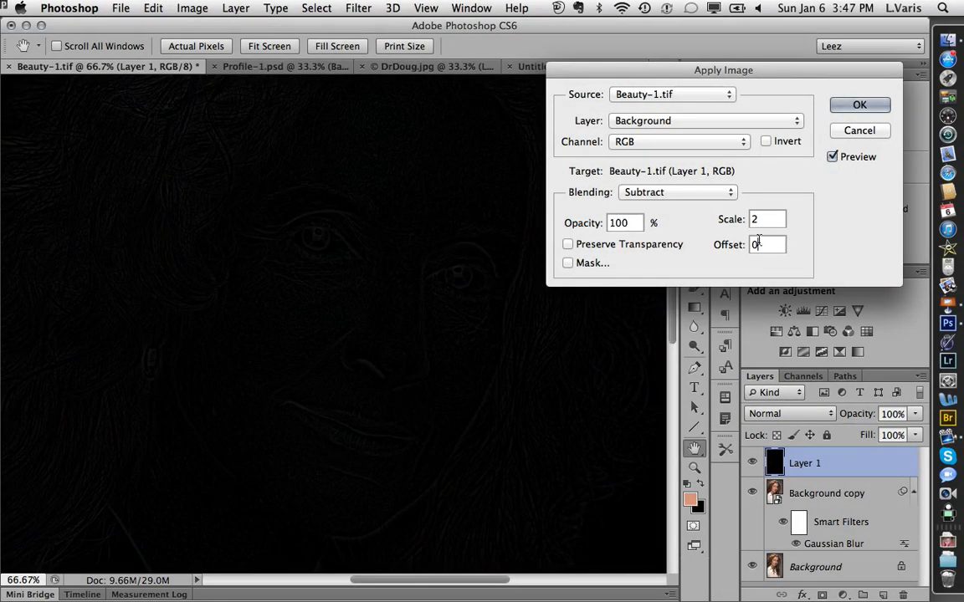
Set the Apply Image offset to 128 and apply the Subtract blend to Layer 1.
key(Down)
text(128)
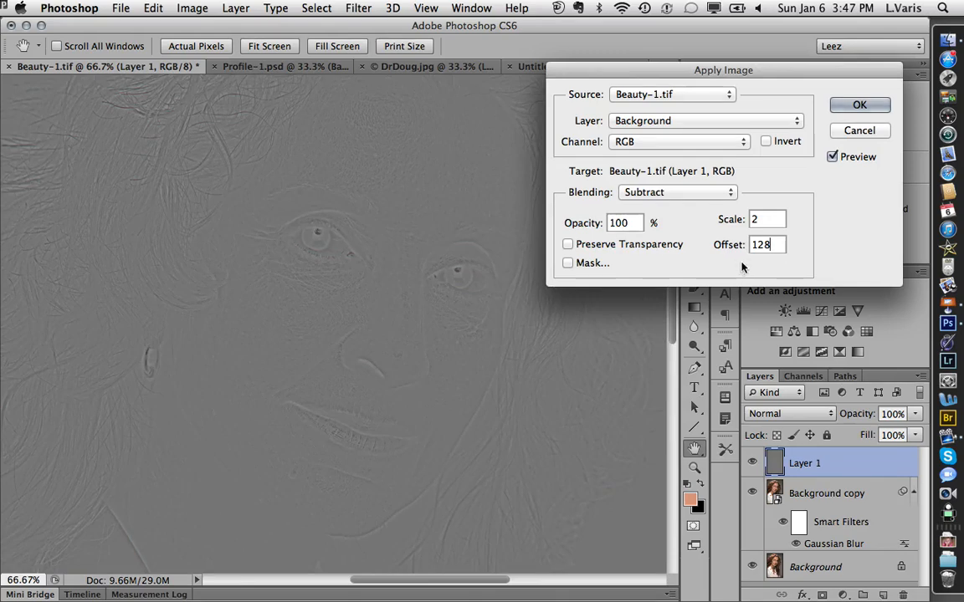
click(847, 106)
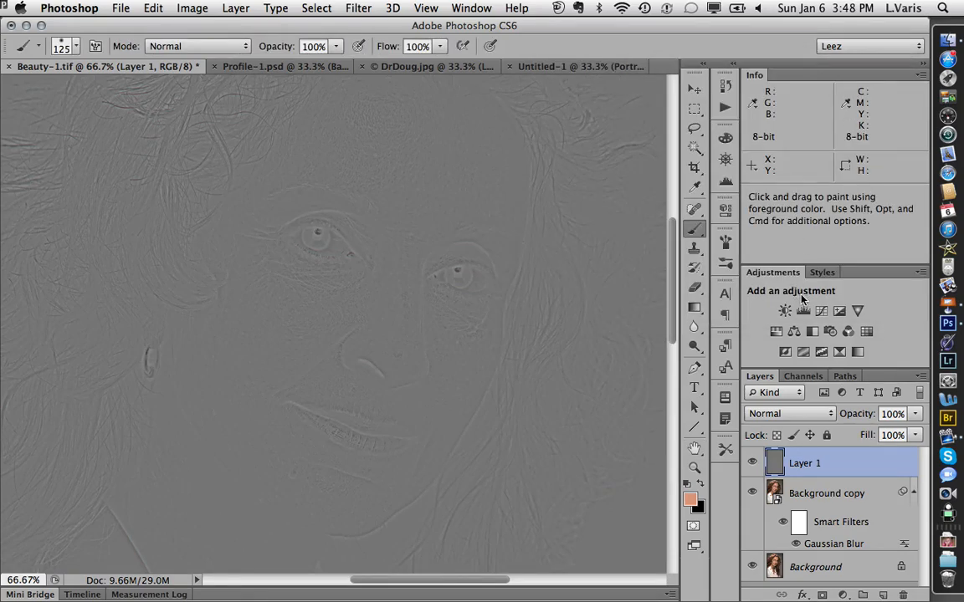
Invert Layer 1 and set its blend mode to Linear Light.
key(super+i)
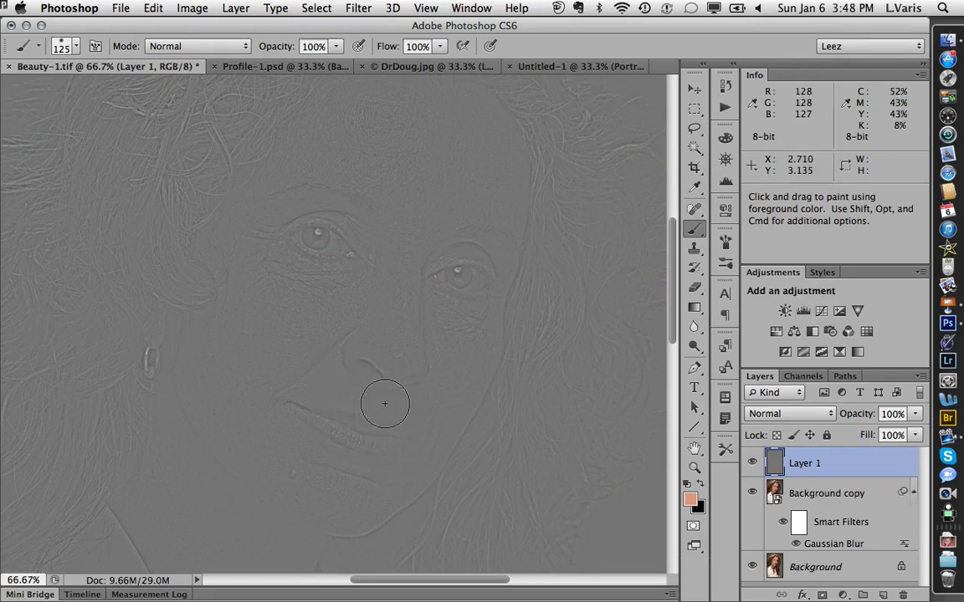
click(783, 417)
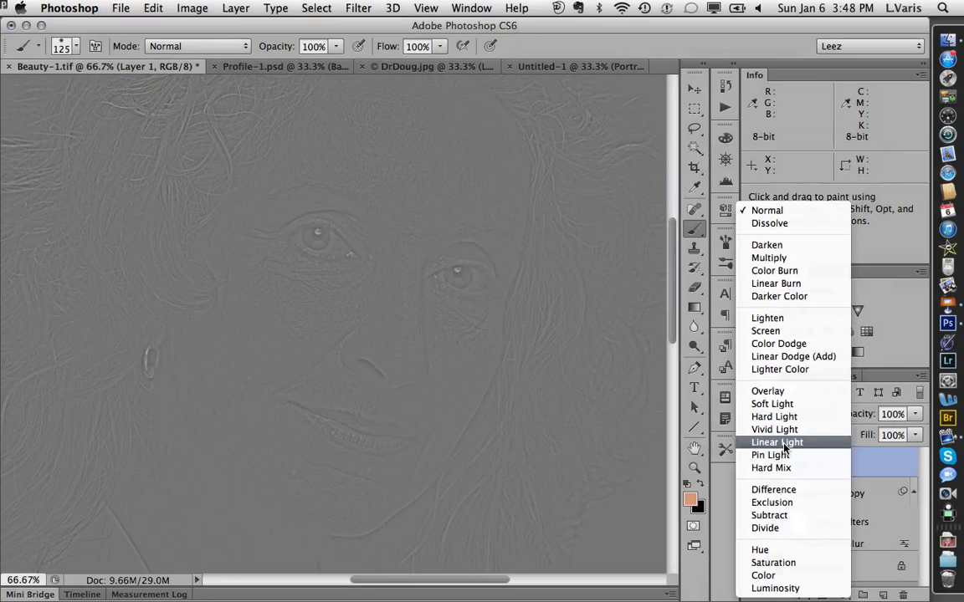
click(783, 444)
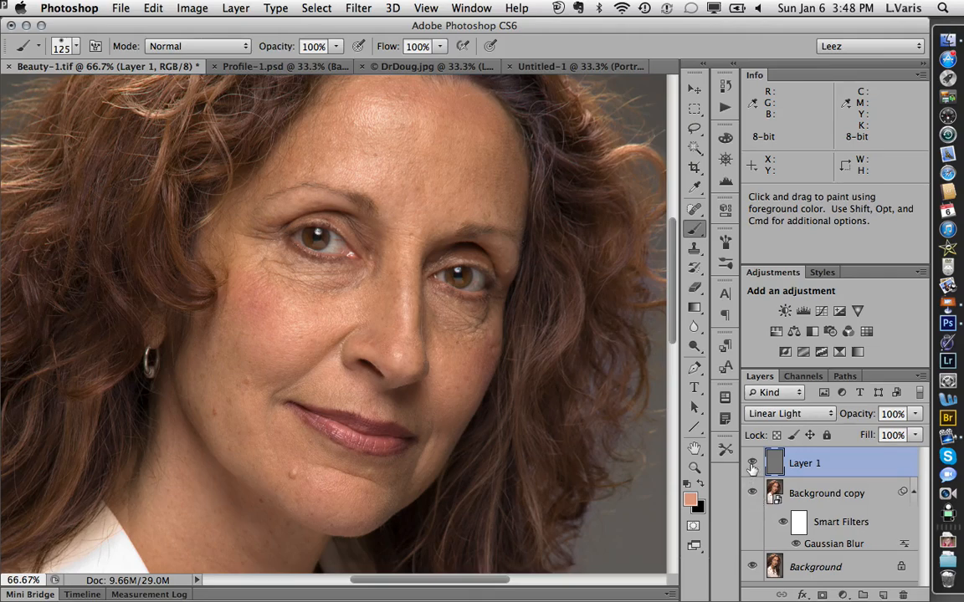
Compare the portrait with Layer 1 hidden and shown, and with both Layer 1 and Background copy hidden and shown.
click(752, 465)
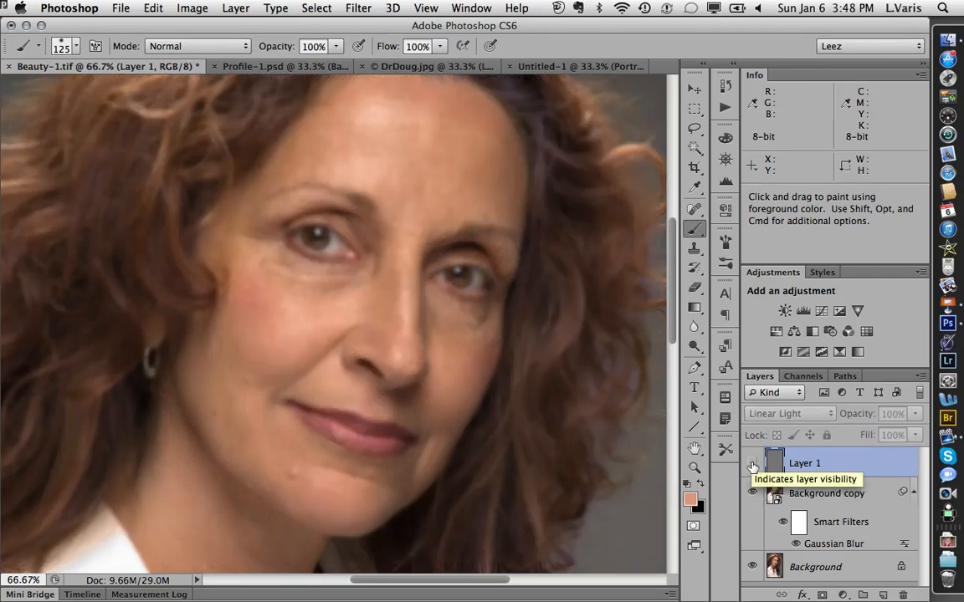
click(752, 464)
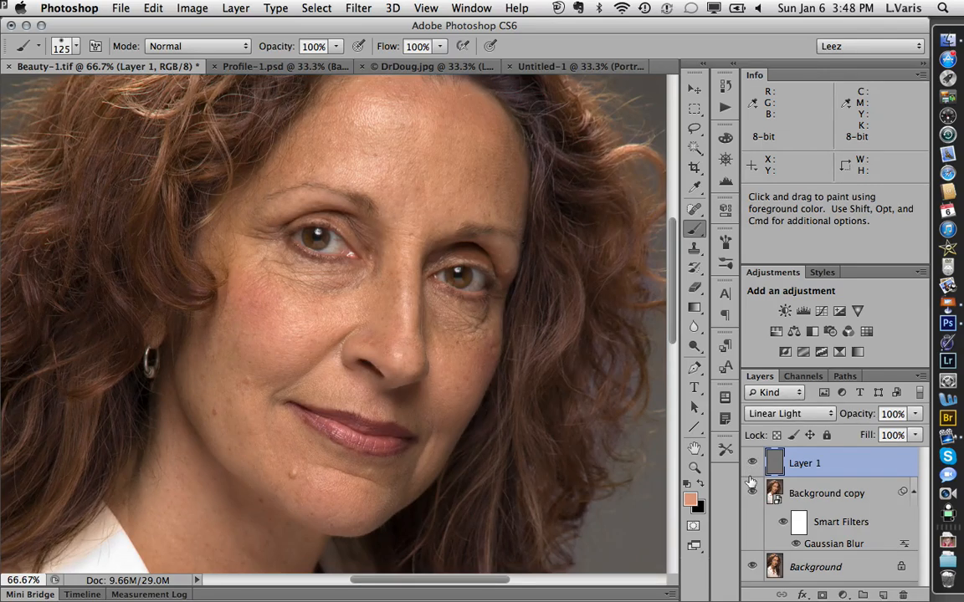
drag(752, 464, 751, 493)
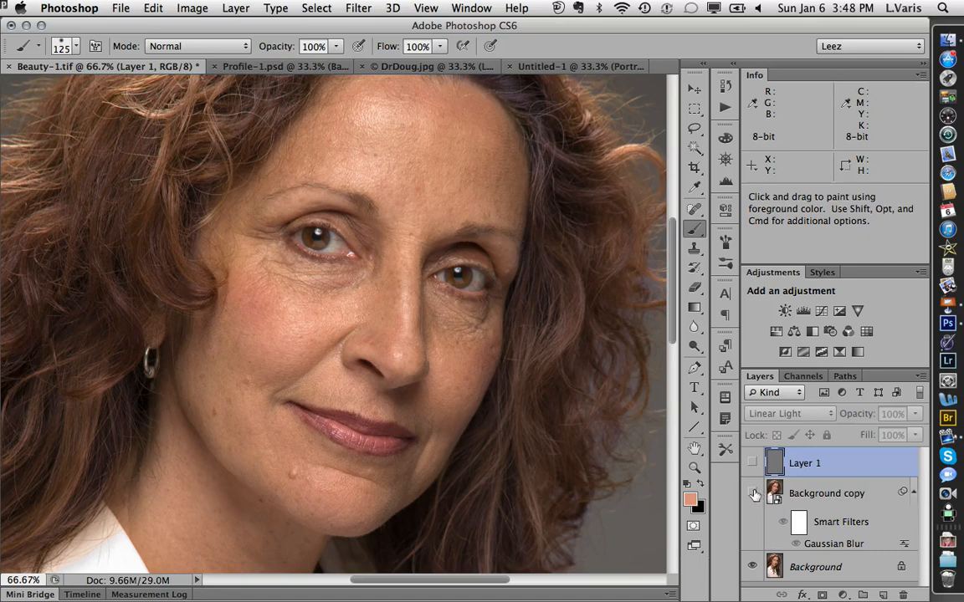
drag(753, 494, 754, 465)
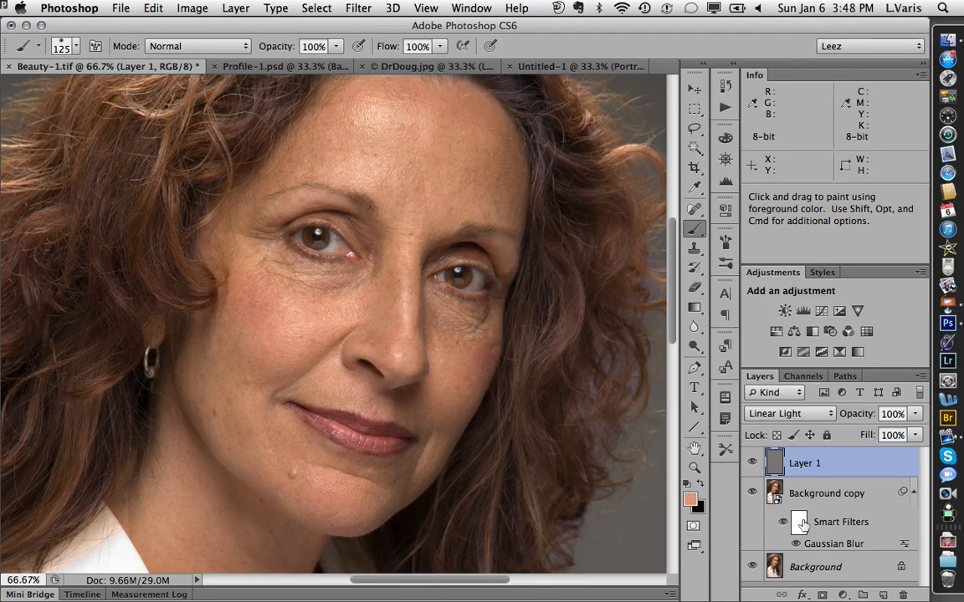
Start a Surface Blur smart filter on the Background copy layer and inspect its preview down to the mouth.
click(776, 494)
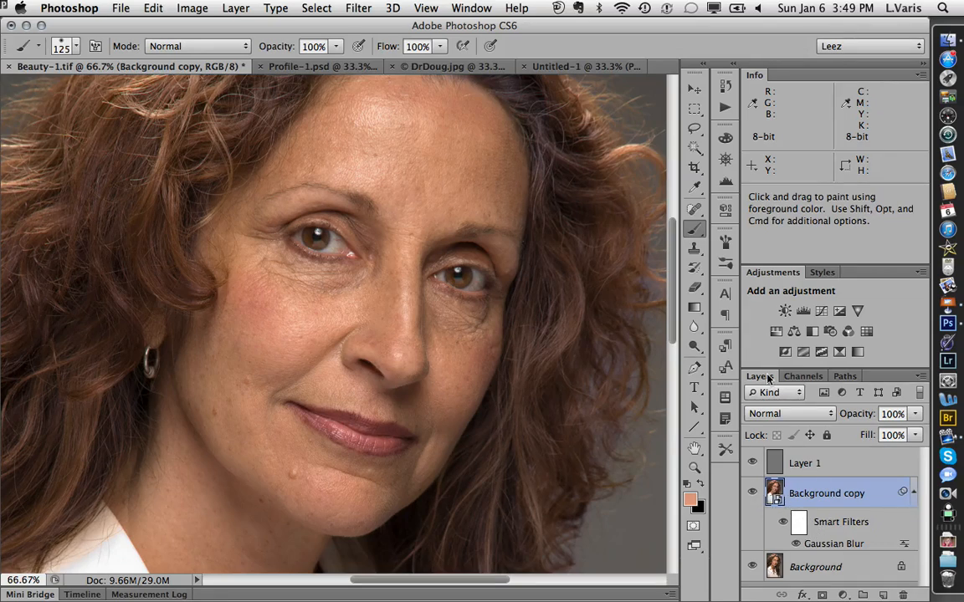
click(359, 8)
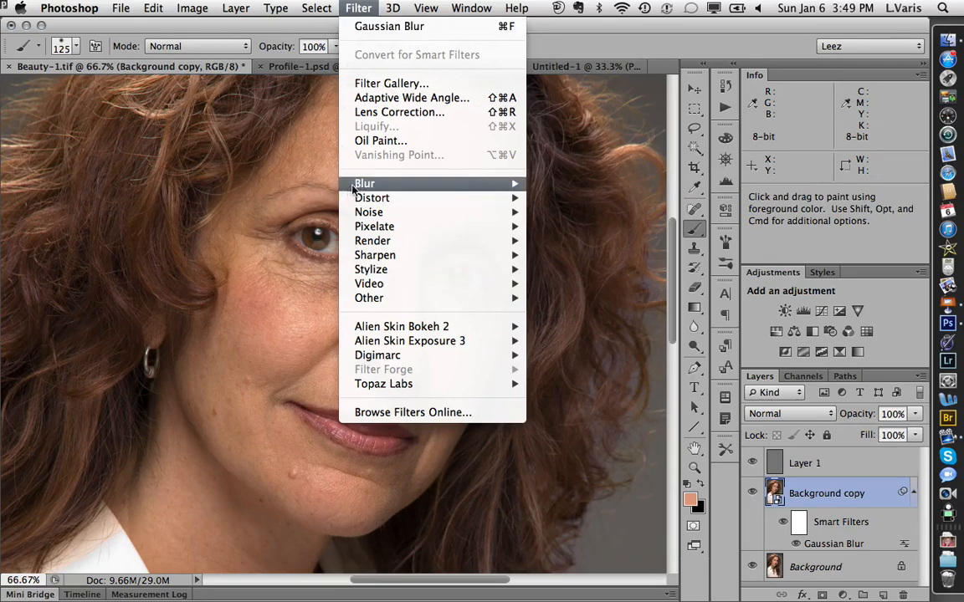
mouse_move(356, 186)
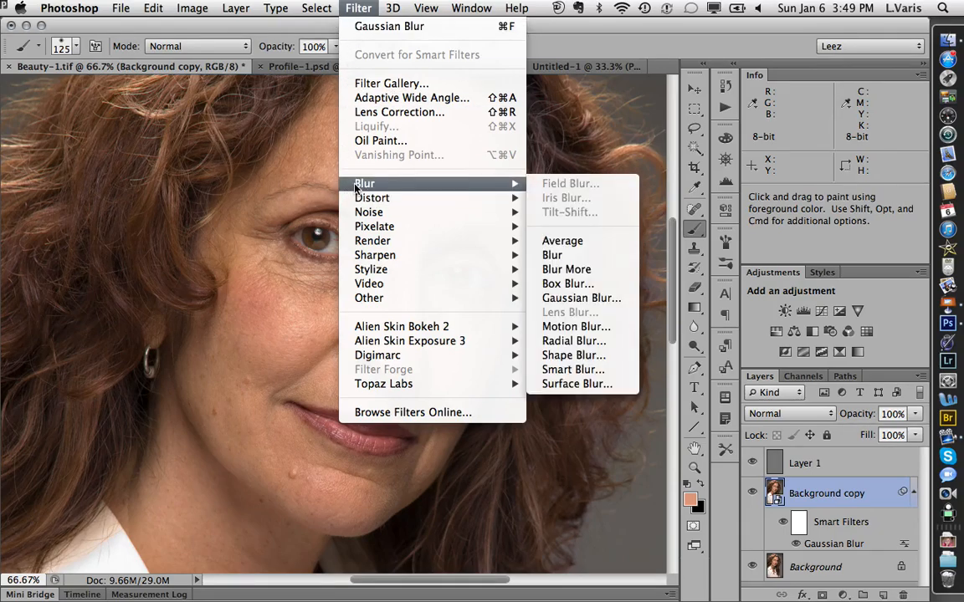
click(574, 384)
drag(724, 198, 646, 136)
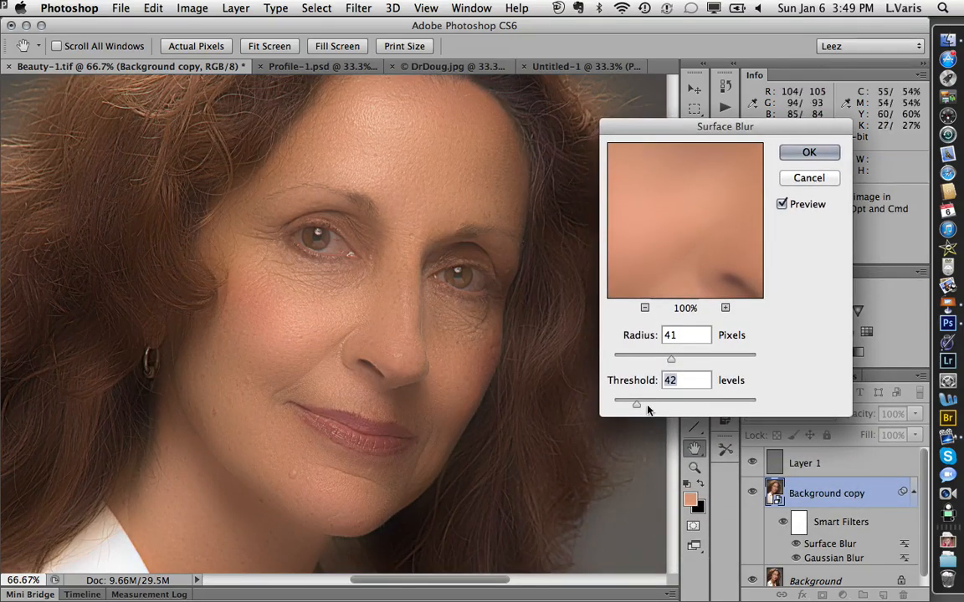
drag(669, 249, 724, 185)
drag(699, 252, 665, 194)
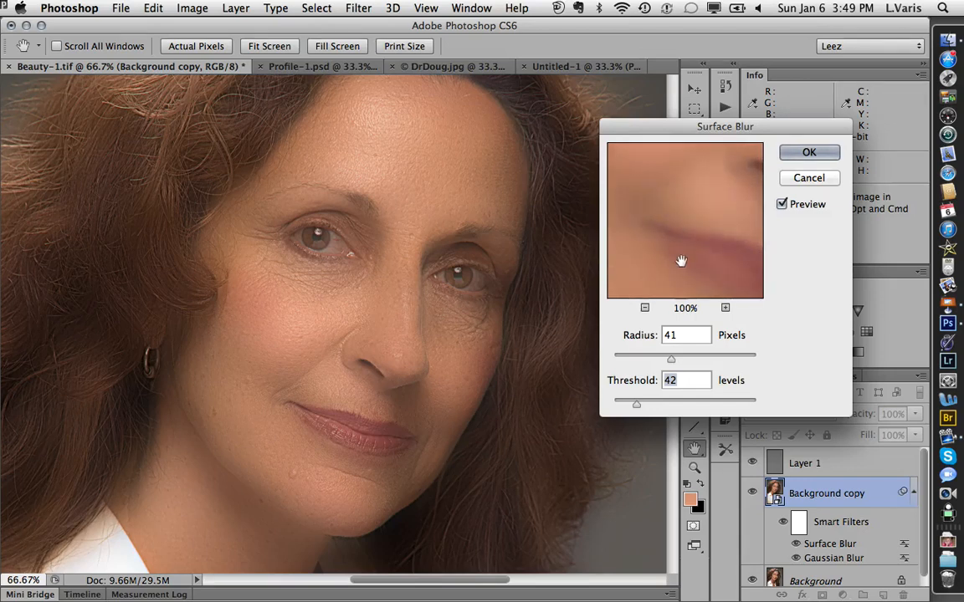
drag(681, 261, 622, 208)
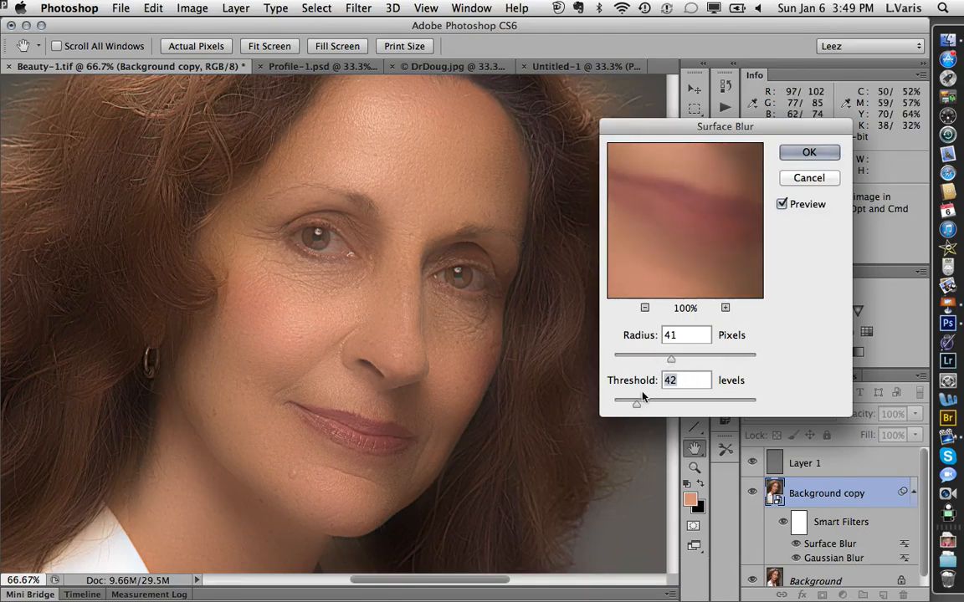
Set the Surface Blur radius to 40 pixels and the threshold to 31 levels, checking the preview around the eye.
drag(671, 361, 668, 361)
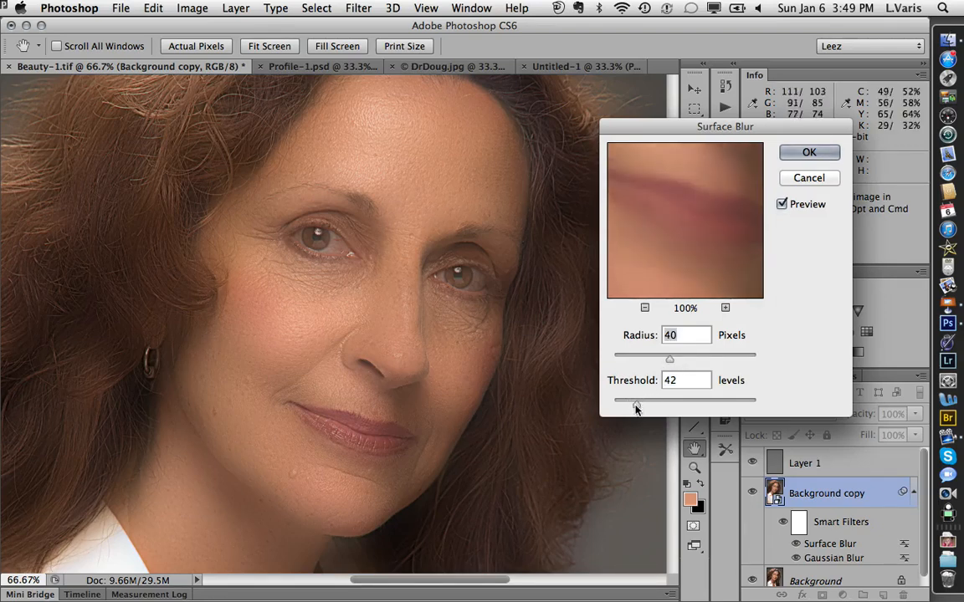
mouse_move(636, 405)
mouse_down()
mouse_move(646, 406)
mouse_move(633, 410)
mouse_up()
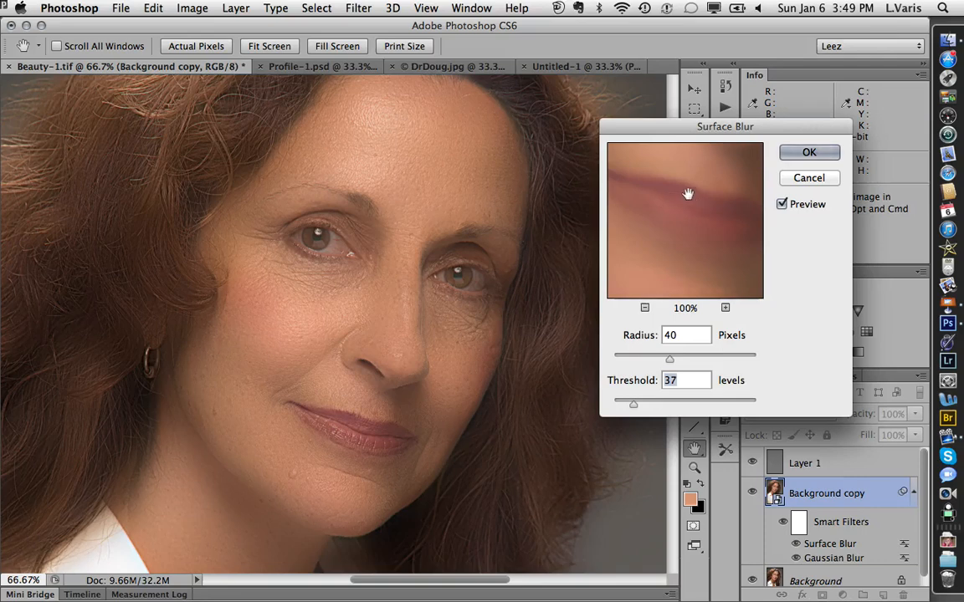
drag(673, 193, 704, 244)
drag(696, 169, 710, 256)
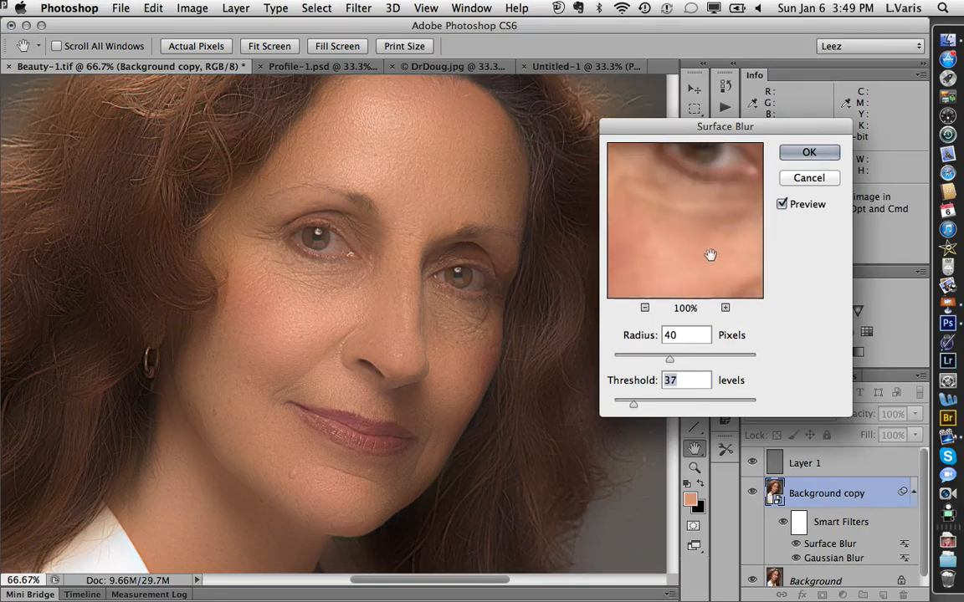
drag(706, 179, 717, 230)
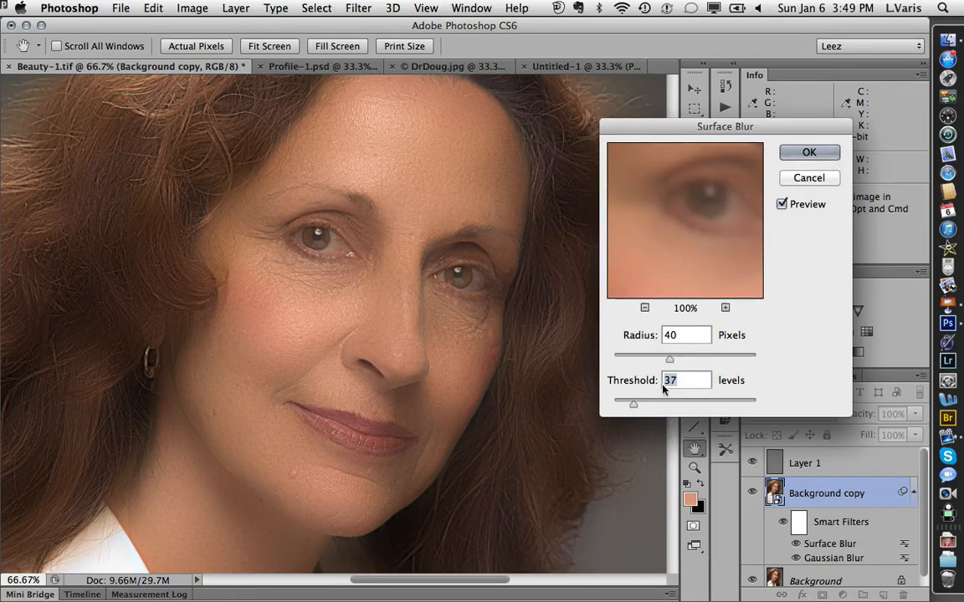
drag(632, 405, 629, 406)
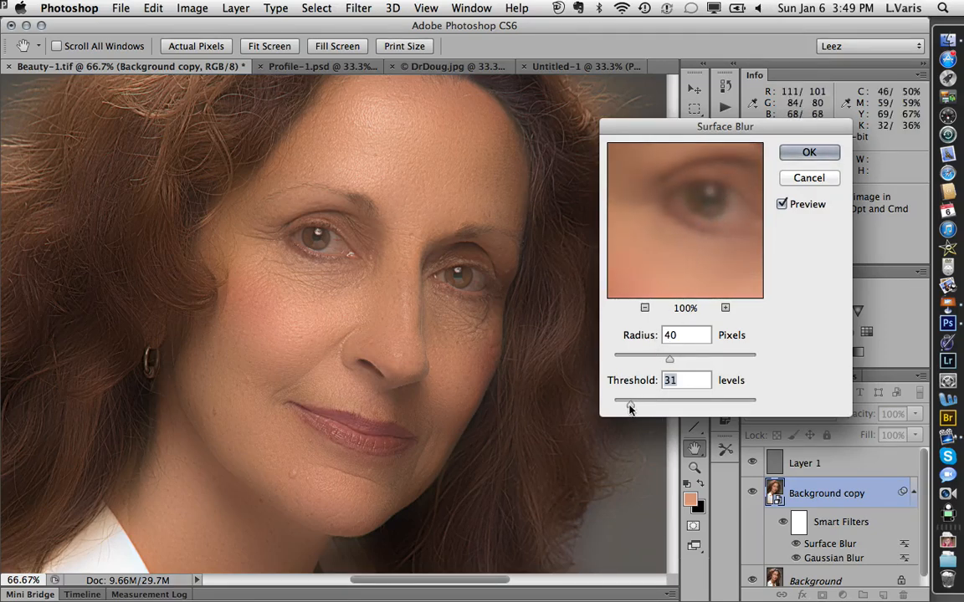
Check the Surface Blur preview on the cheek, eye and eyebrow, and apply the filter.
drag(704, 256, 704, 215)
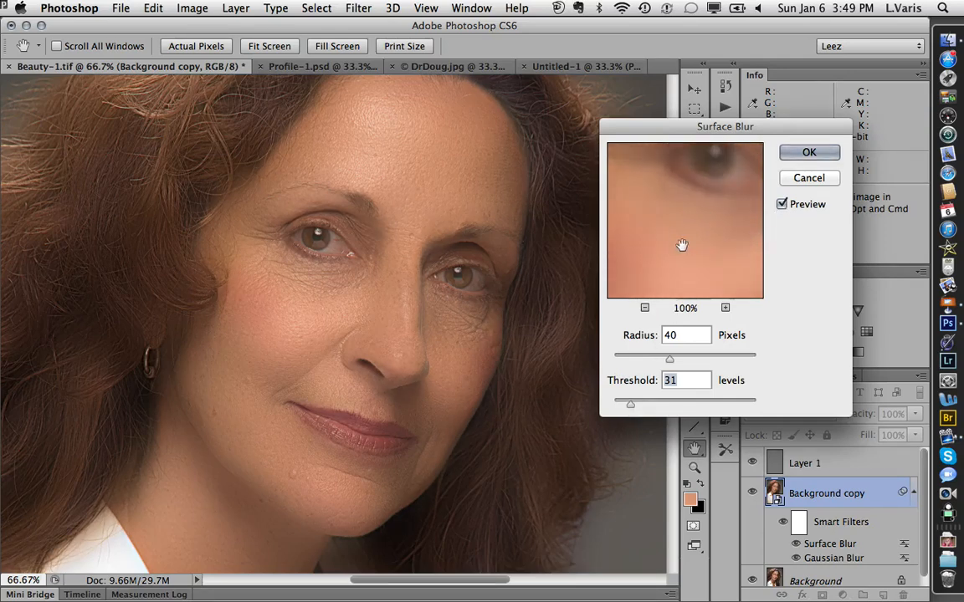
drag(668, 244, 702, 206)
click(687, 233)
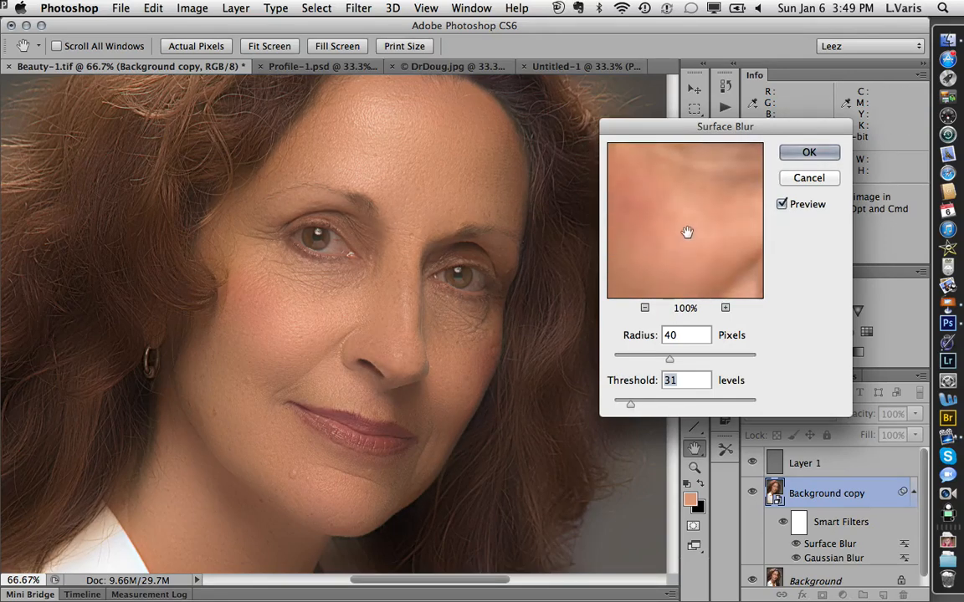
mouse_move(701, 231)
mouse_down()
mouse_move(684, 261)
mouse_move(705, 233)
mouse_up()
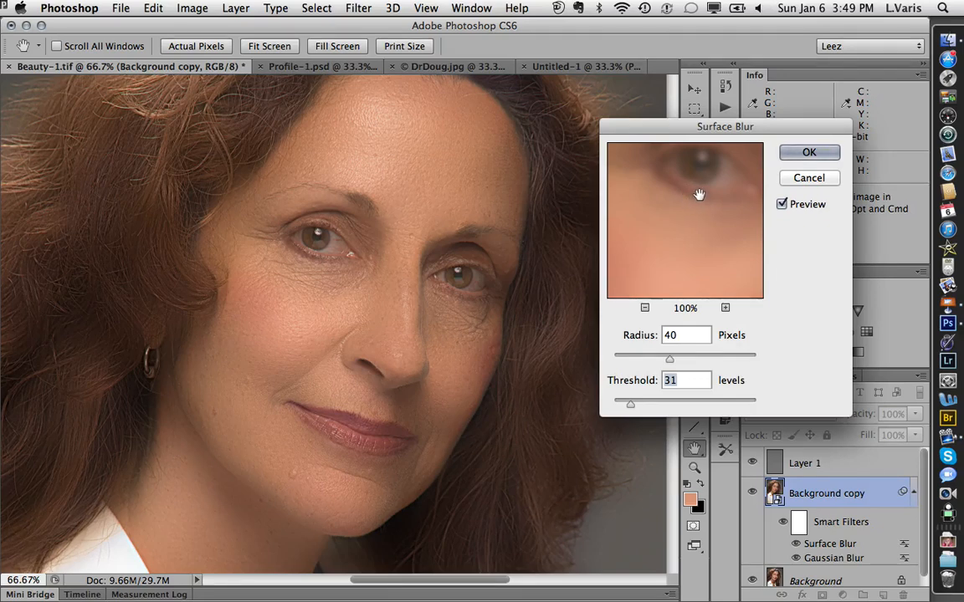
drag(694, 232, 710, 204)
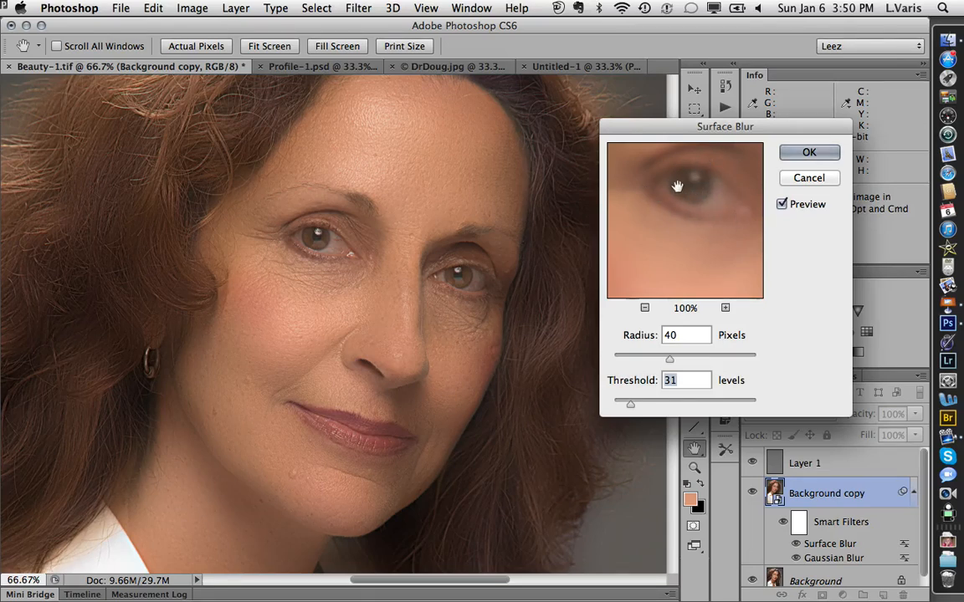
drag(674, 207, 675, 262)
mouse_move(711, 217)
mouse_down()
mouse_move(634, 242)
mouse_move(719, 219)
mouse_up()
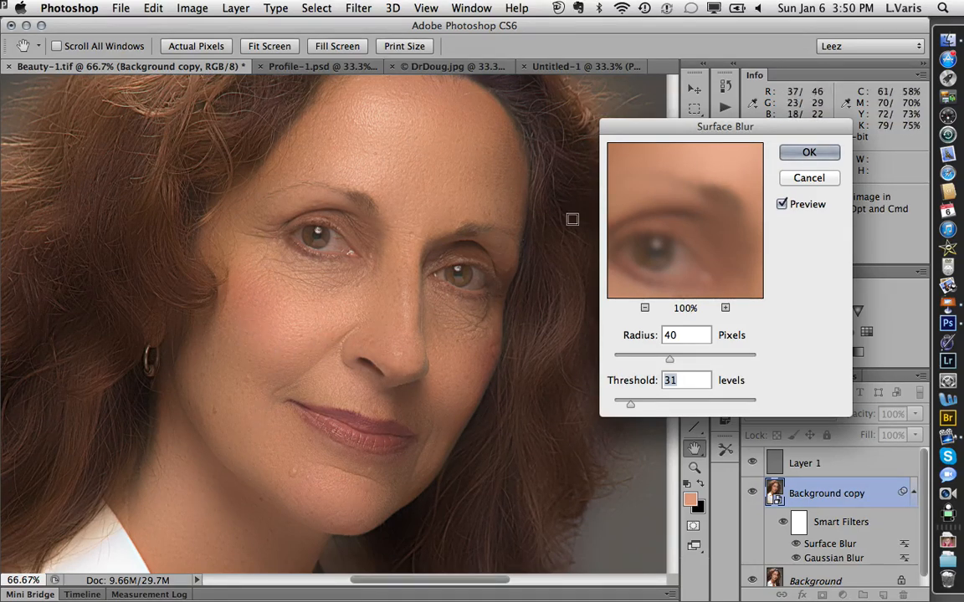
click(808, 153)
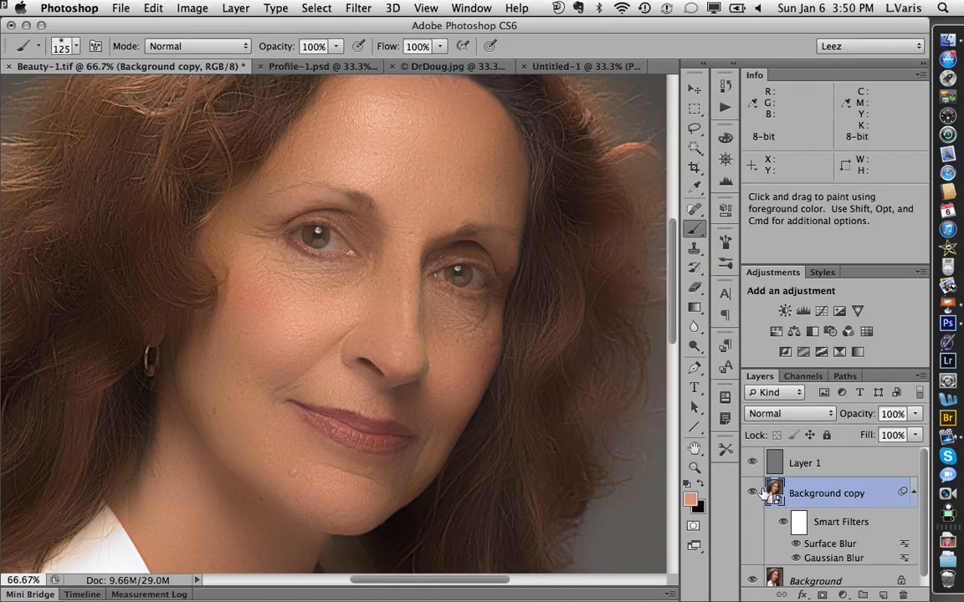
Compare the smoothed portrait with the original by isolating the Background layer and restoring the other layers, twice.
alt+click(753, 580)
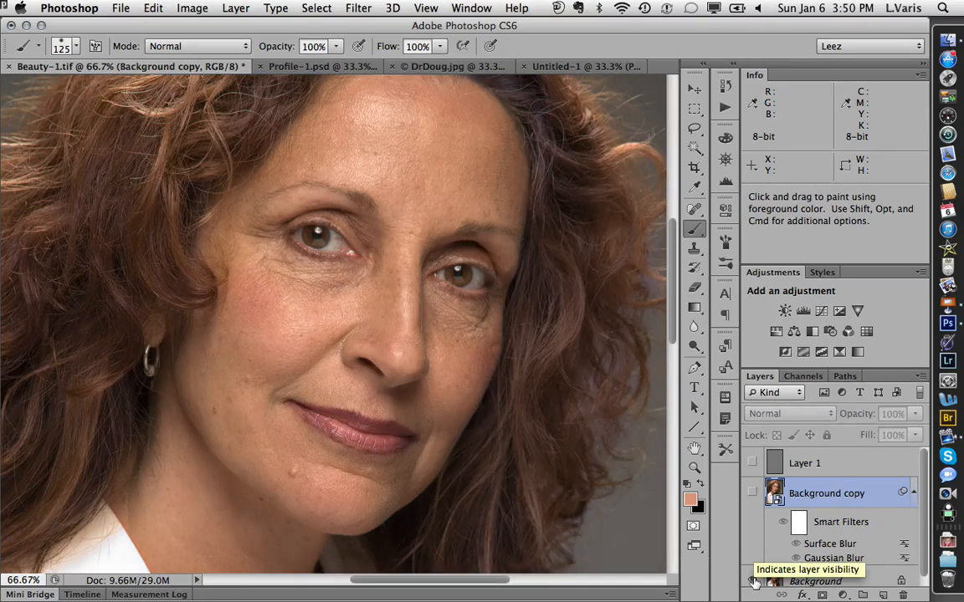
alt+click(752, 581)
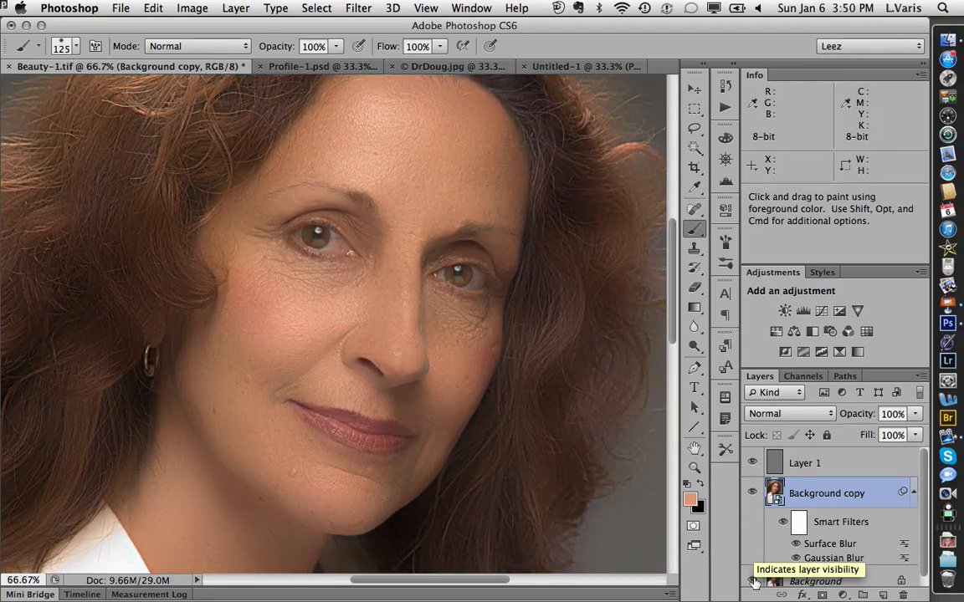
alt+click(753, 581)
alt+click(753, 580)
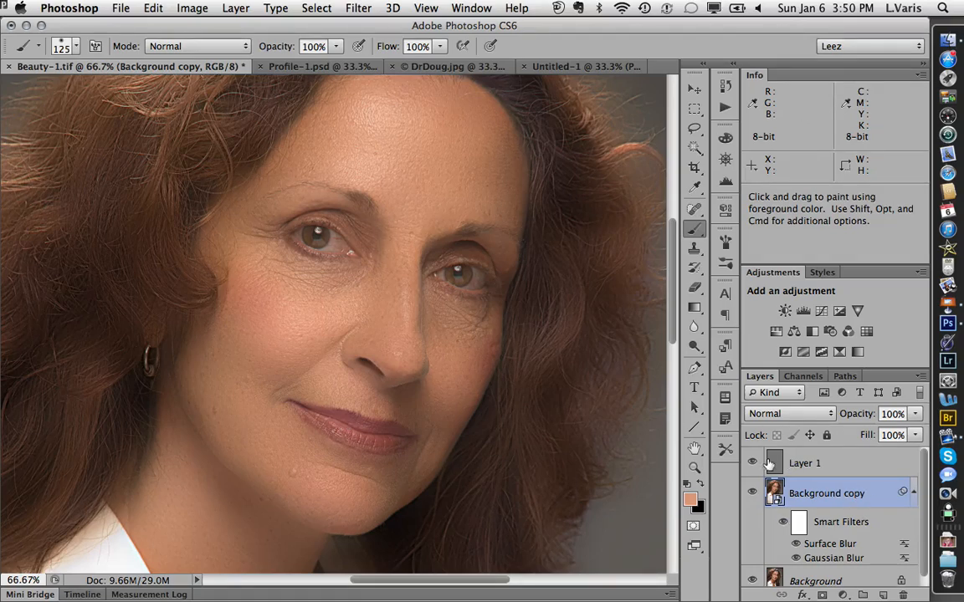
Rename Layer 1 as "tex".
double_click(798, 463)
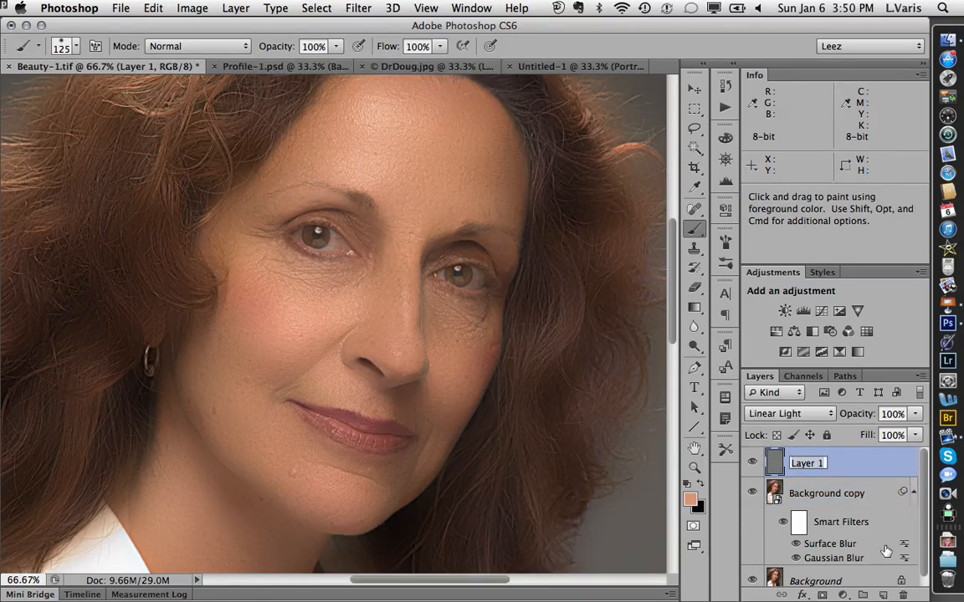
text(te)
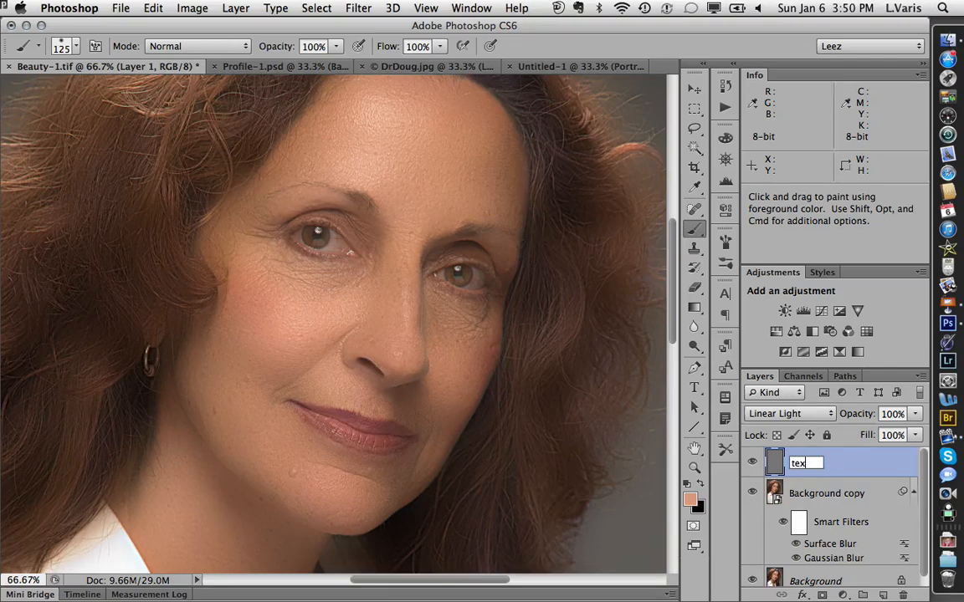
text(x)
key(Return)
Rename the Background copy layer as "smooth".
double_click(824, 494)
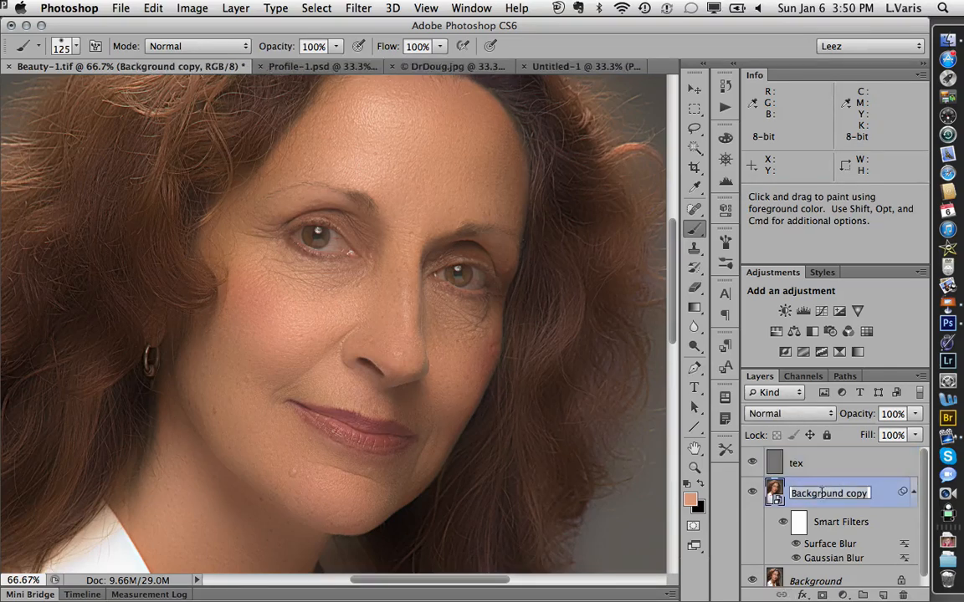
text(smooth)
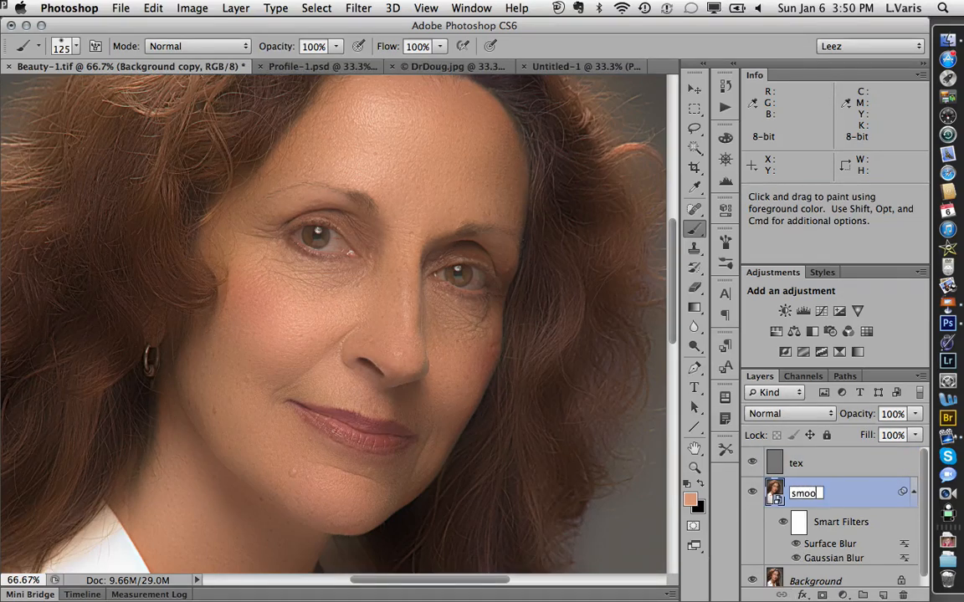
key(Return)
Select the tex layer and examine the skin around the nose, cheek and eyes at 100% and 200% magnification.
click(772, 465)
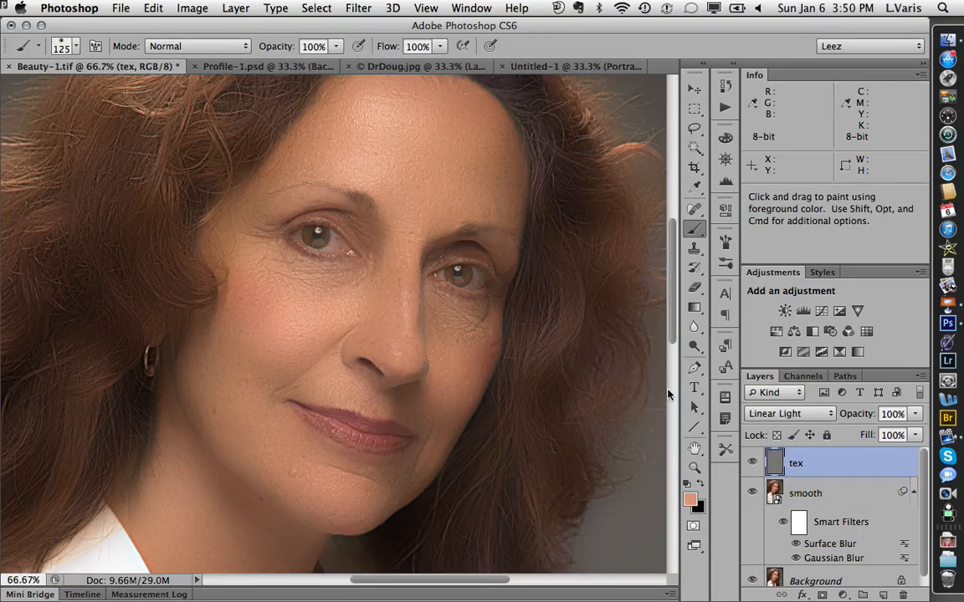
key(super+1)
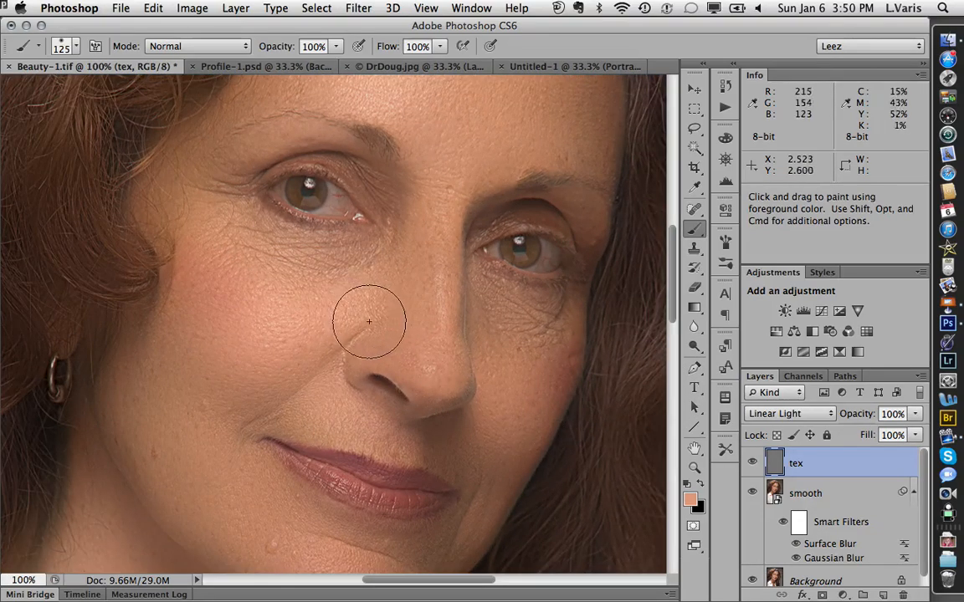
key(space)
drag(370, 319, 415, 322)
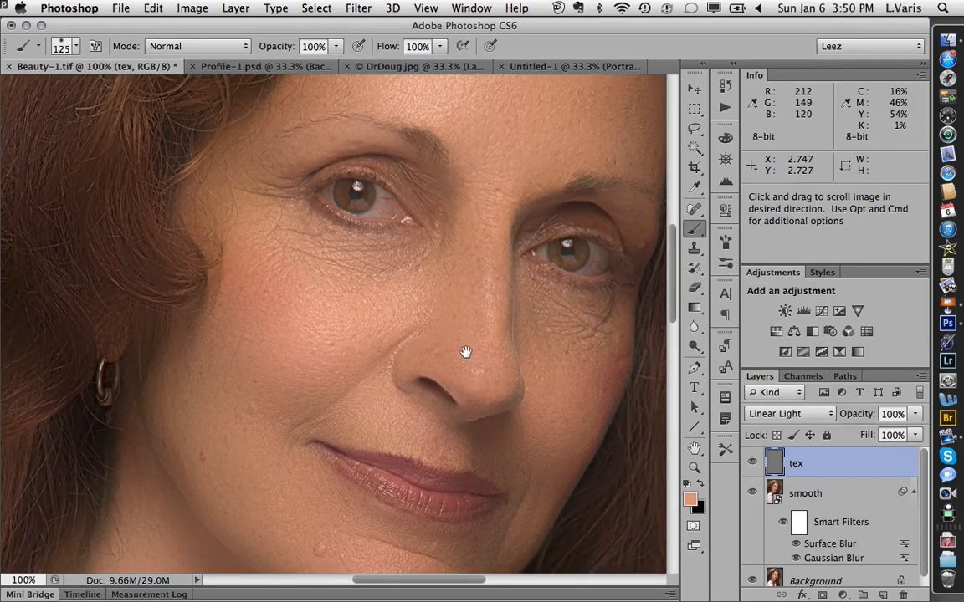
drag(465, 352, 411, 355)
key(super+plus)
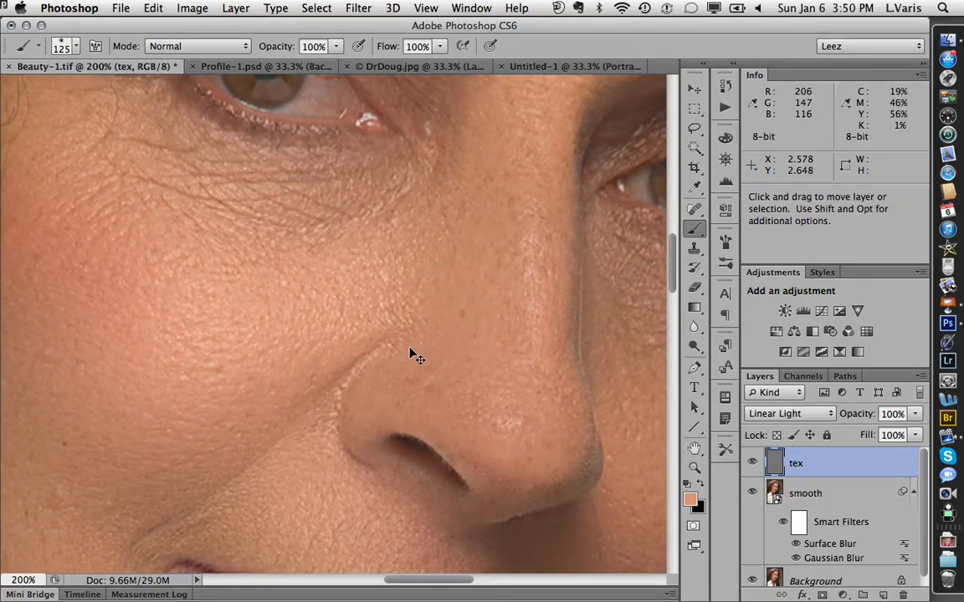
key(super+minus)
key(space)
mouse_move(276, 333)
mouse_down()
mouse_move(277, 363)
mouse_move(267, 369)
mouse_up()
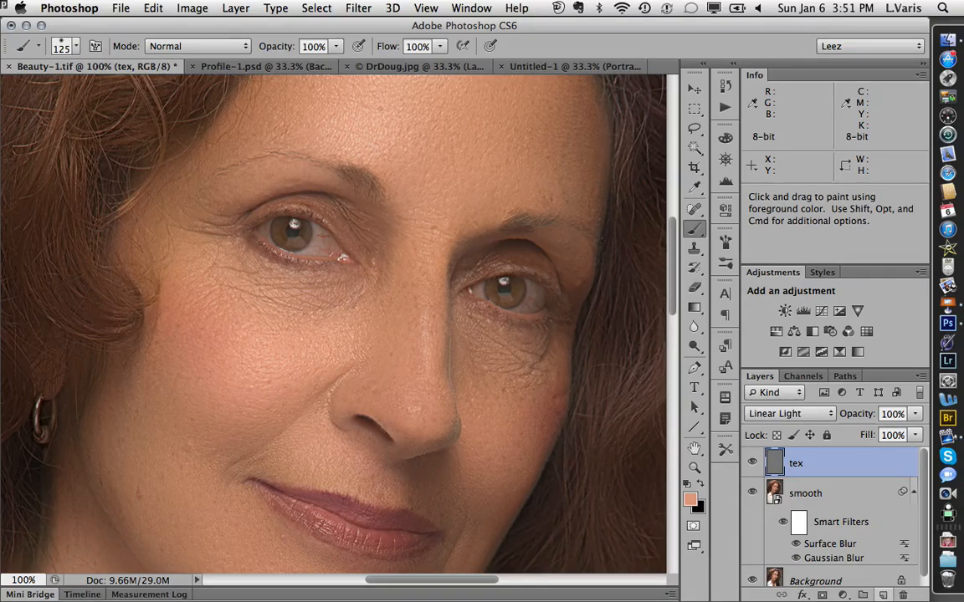
Create a new layer named "lighten wrinkles" in Lighten mode, clipped to the tex layer.
key(super+shift+n)
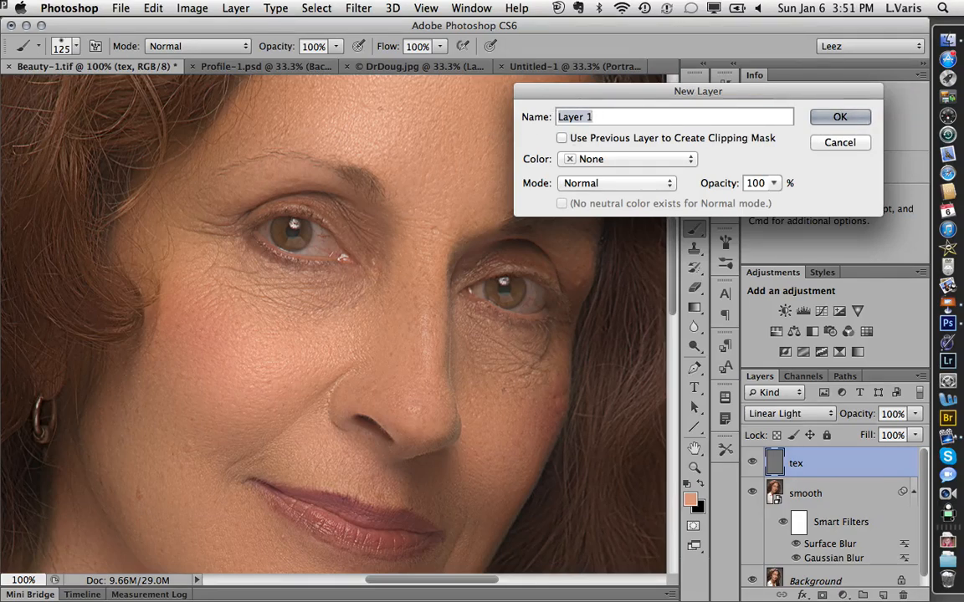
text(lighten wrinkles)
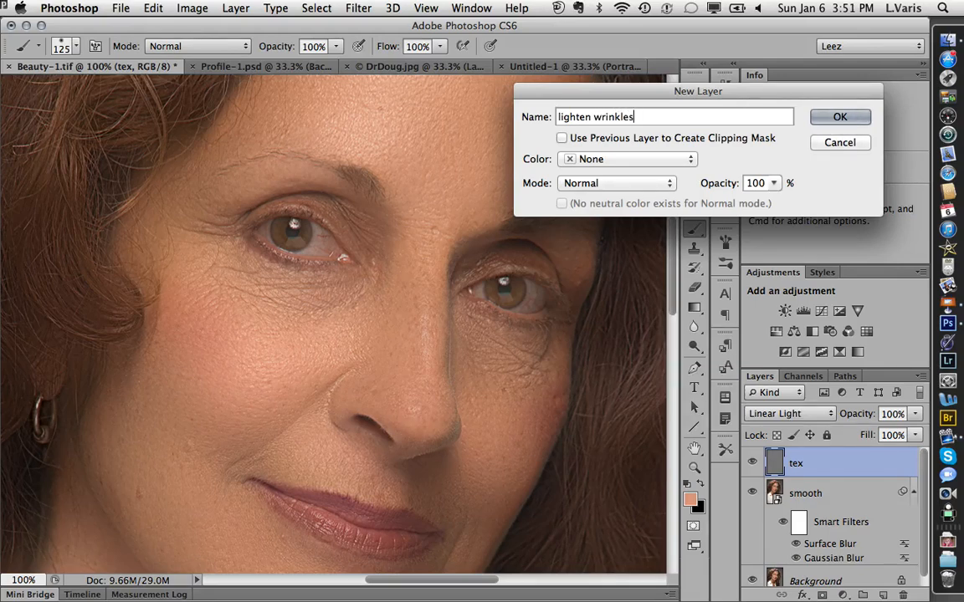
click(561, 139)
click(640, 184)
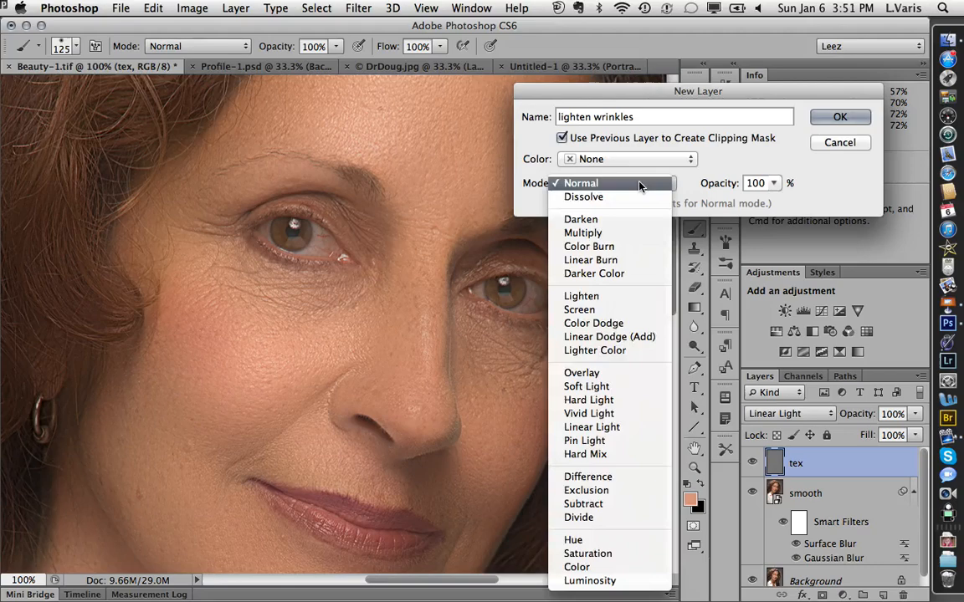
click(617, 297)
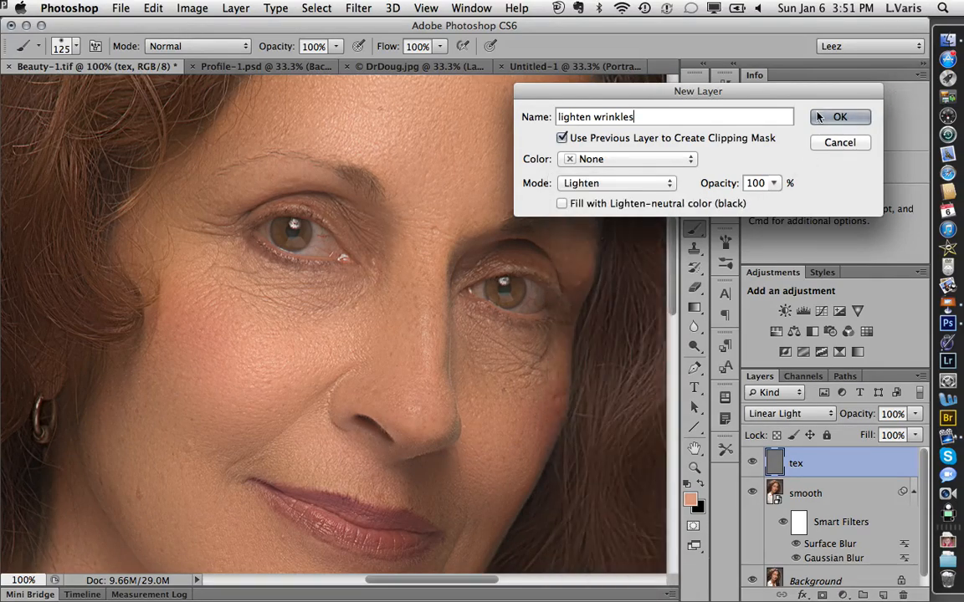
click(819, 117)
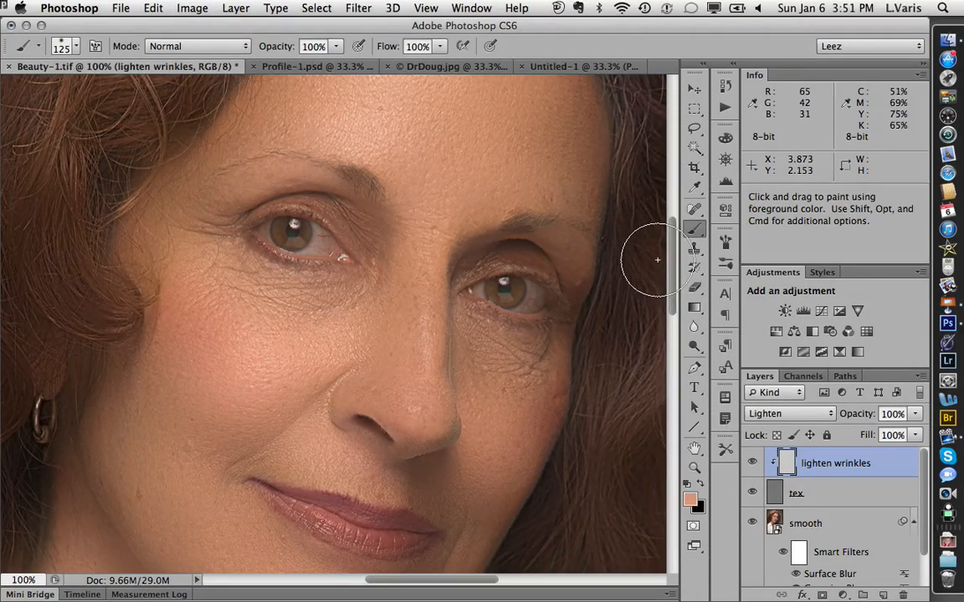
Set the foreground color to neutral gray 808080 and the brush opacity to 16%.
click(690, 499)
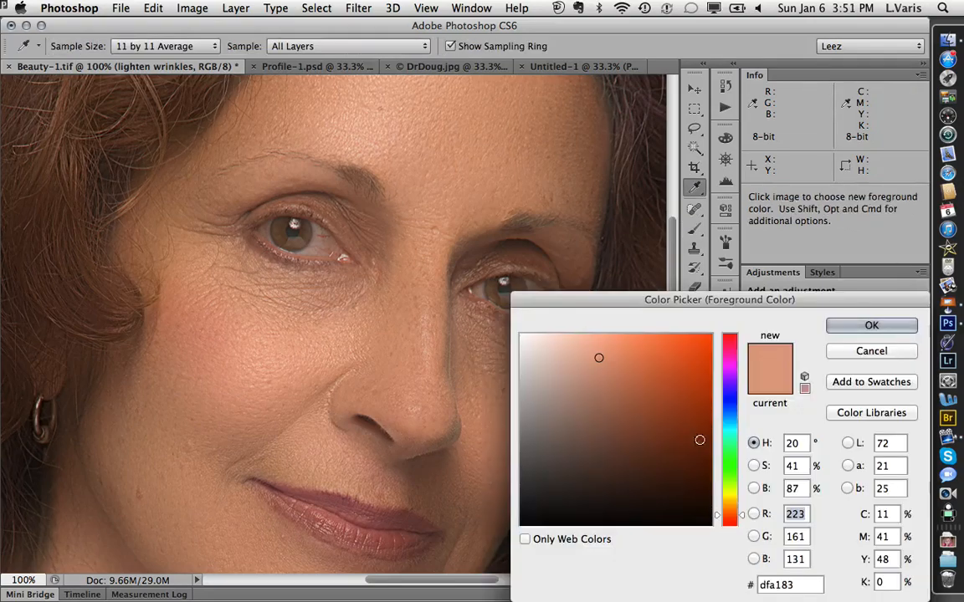
drag(531, 447, 500, 430)
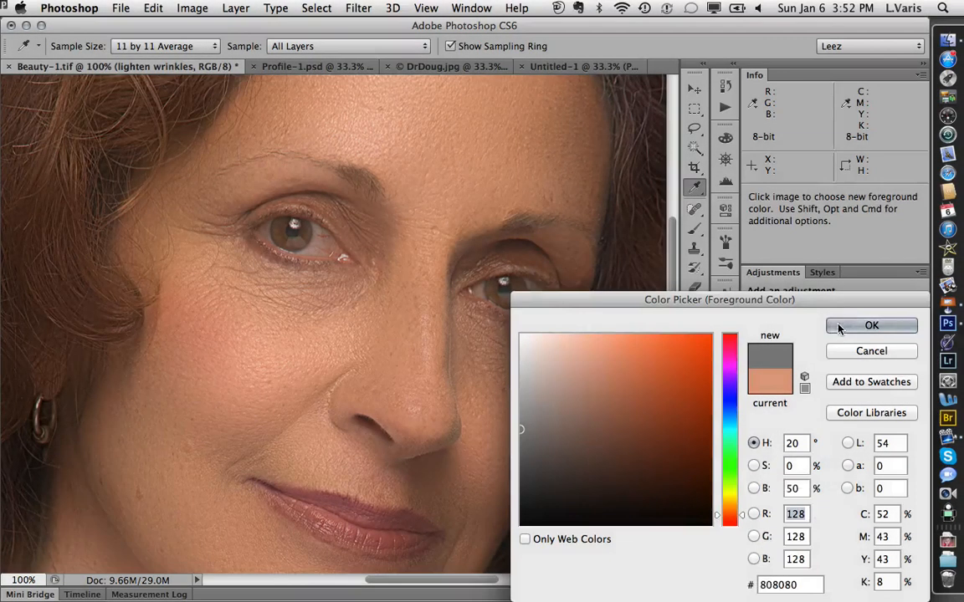
click(870, 325)
key(b)
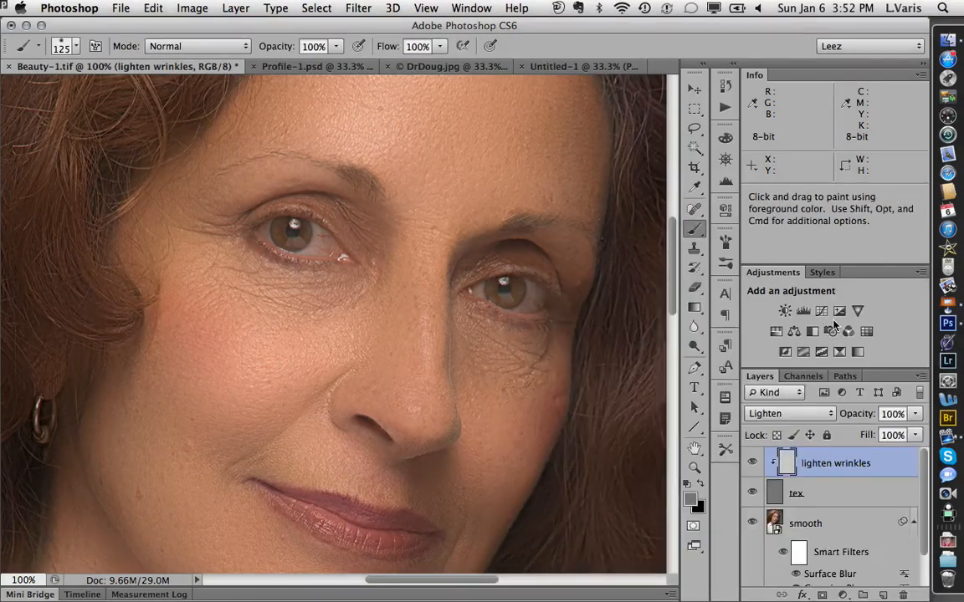
click(336, 47)
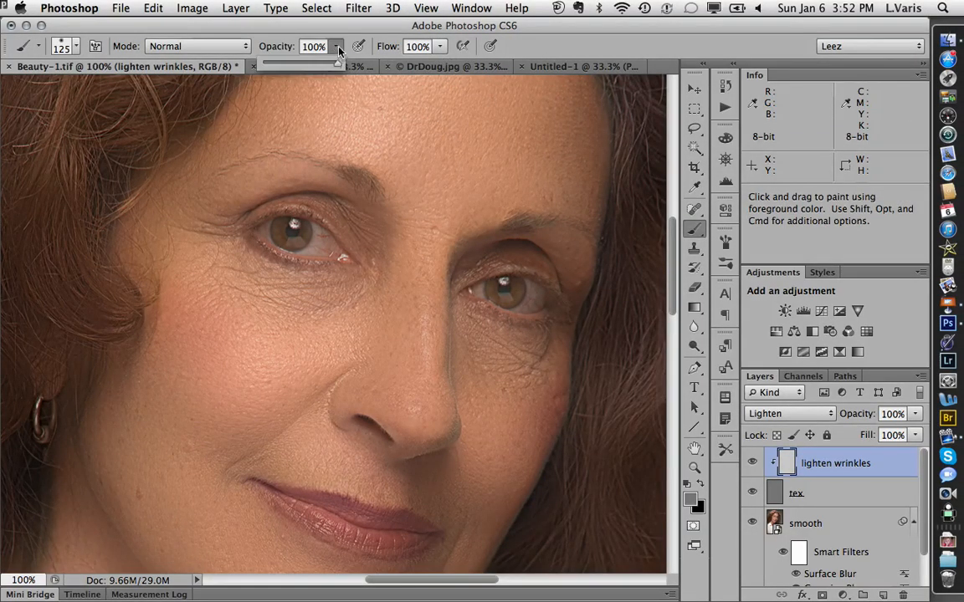
drag(281, 69, 275, 69)
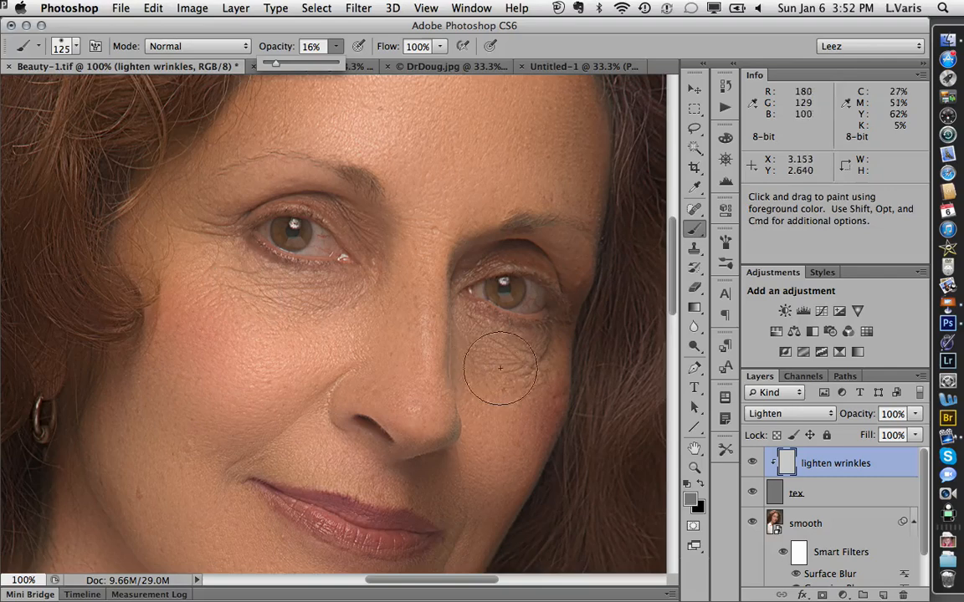
Paint over the wrinkles beneath the eye on the left of the image, reducing the brush size to 80 px.
mouse_move(214, 259)
mouse_down()
mouse_move(333, 316)
mouse_move(320, 314)
mouse_up()
key(bracketleft)
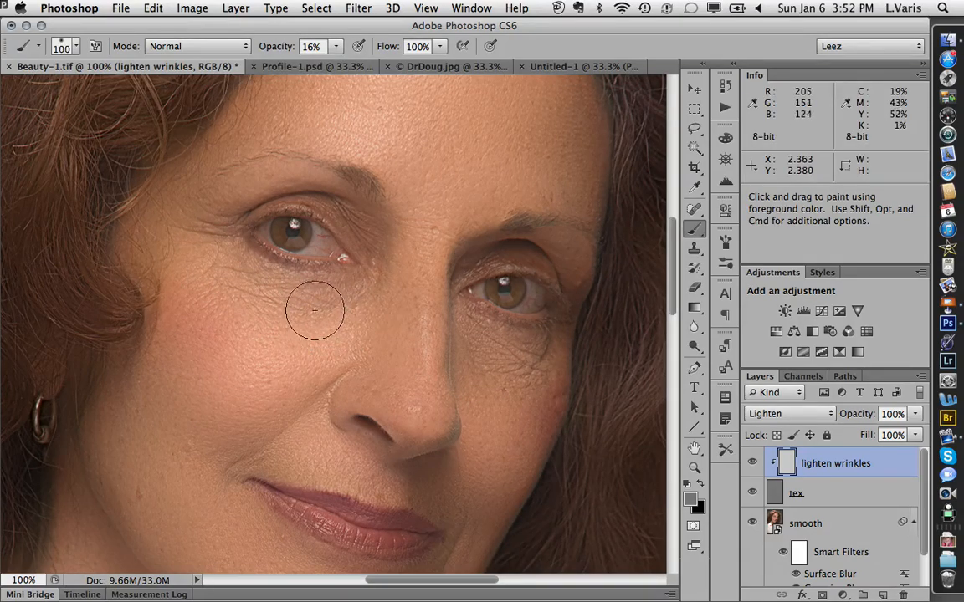
key(bracketleft)
key(bracketleft)
mouse_move(203, 242)
mouse_down()
mouse_move(268, 288)
mouse_move(318, 297)
mouse_up()
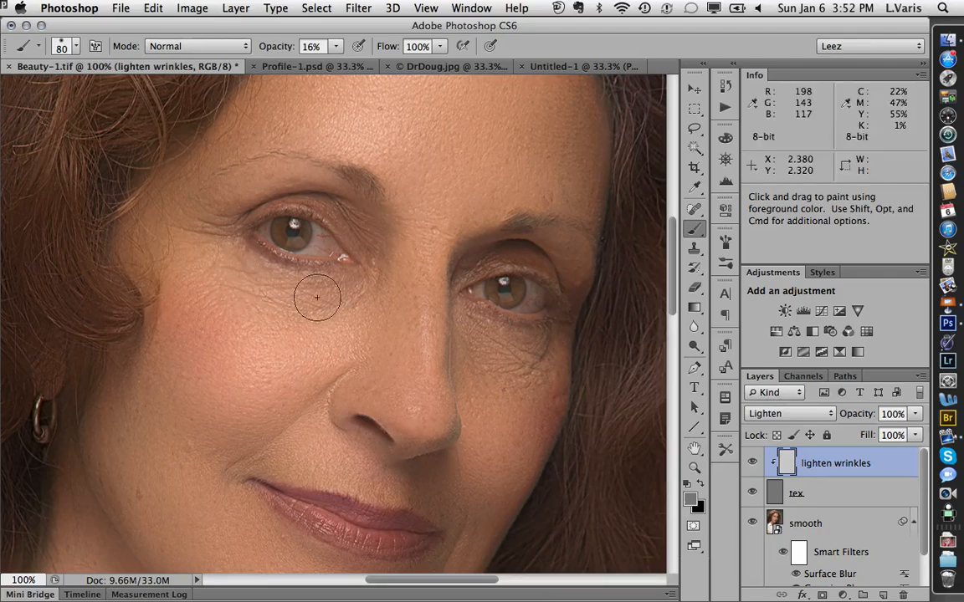
mouse_move(229, 274)
mouse_down()
mouse_move(253, 289)
mouse_move(350, 305)
mouse_up()
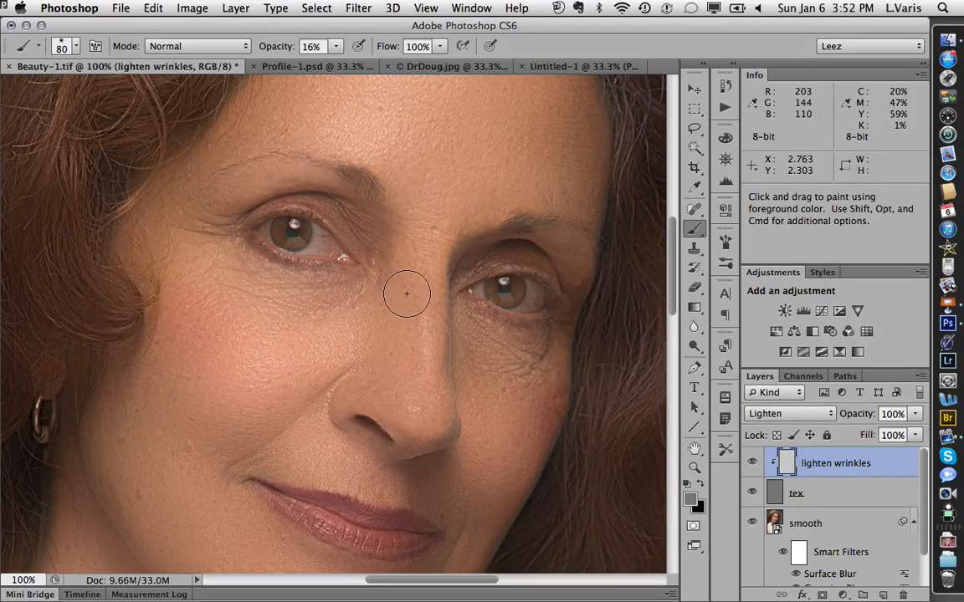
drag(247, 290, 331, 323)
key(super+z)
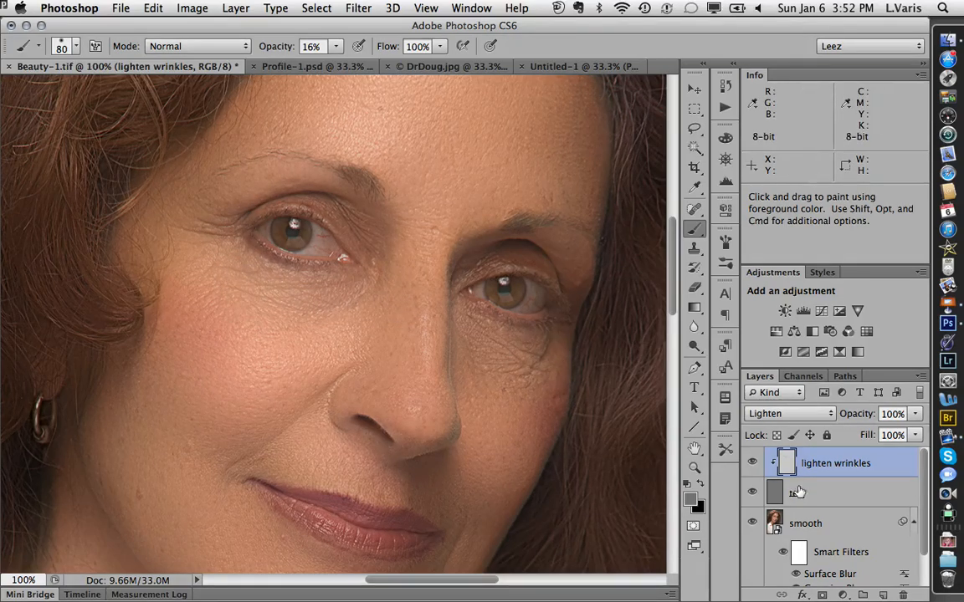
Compare the under-eye skin with and without the lighten wrinkles layer.
click(752, 465)
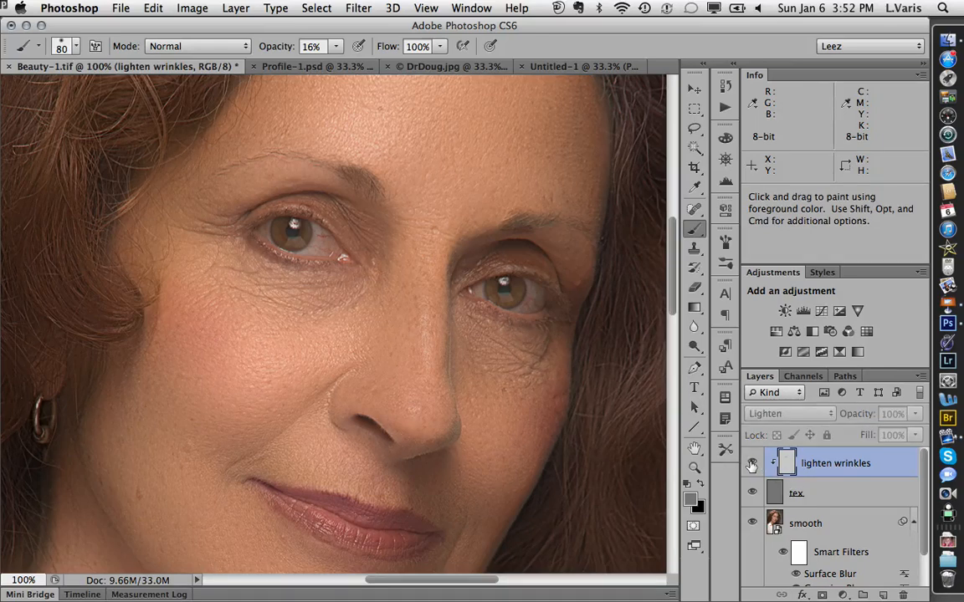
click(751, 465)
click(751, 465)
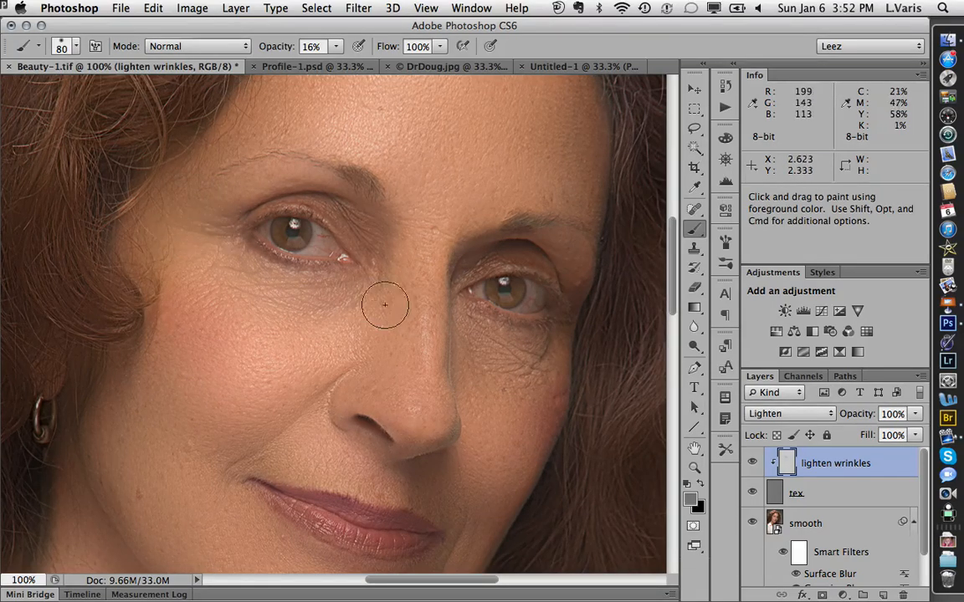
click(752, 464)
click(751, 464)
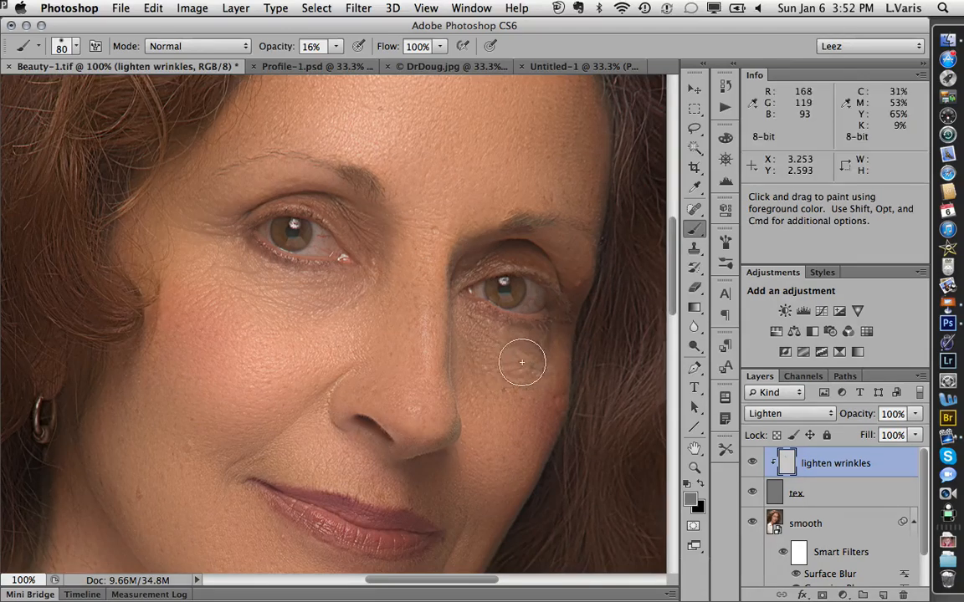
Lighten the wrinkles beneath the other eye and the lines around the mouth and chin at 16% brush opacity.
scroll(548, 347, left, 3)
mouse_move(584, 362)
mouse_down()
mouse_move(566, 371)
mouse_move(581, 379)
mouse_up()
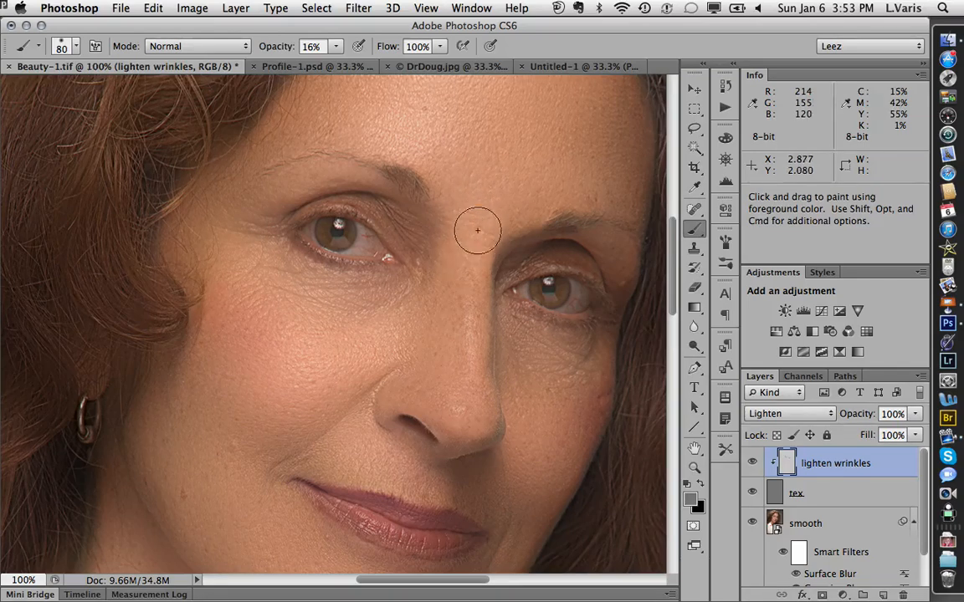
drag(493, 464, 437, 346)
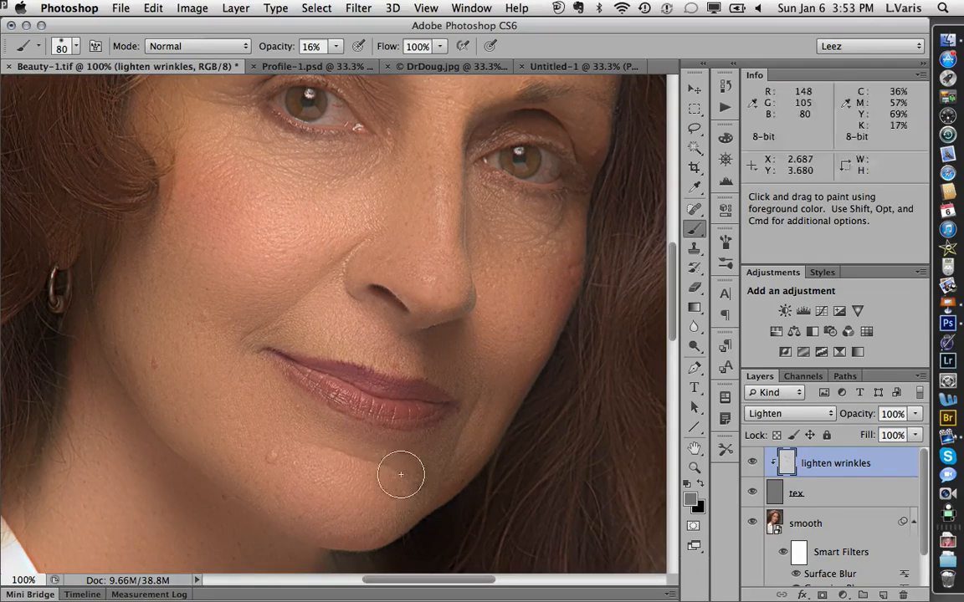
scroll(268, 459, left, 1)
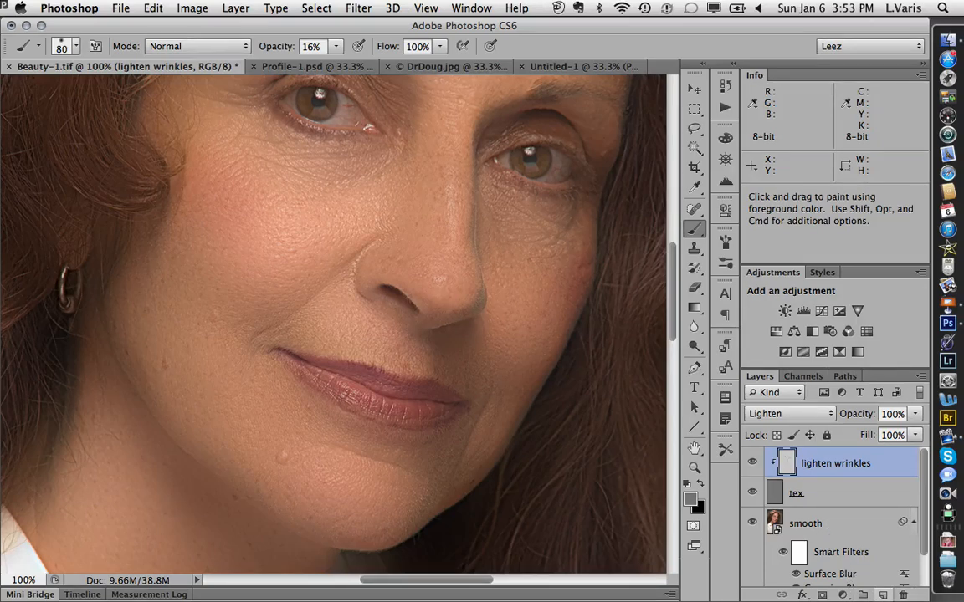
Create a new Normal-mode layer named "ret" above lighten wrinkles, included in the clipping mask.
alt+click(883, 594)
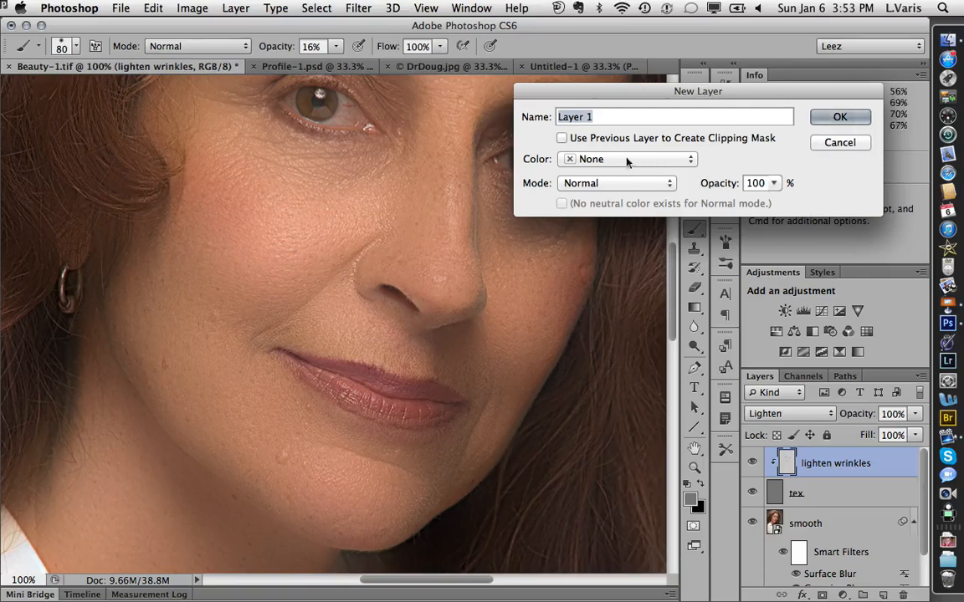
click(561, 139)
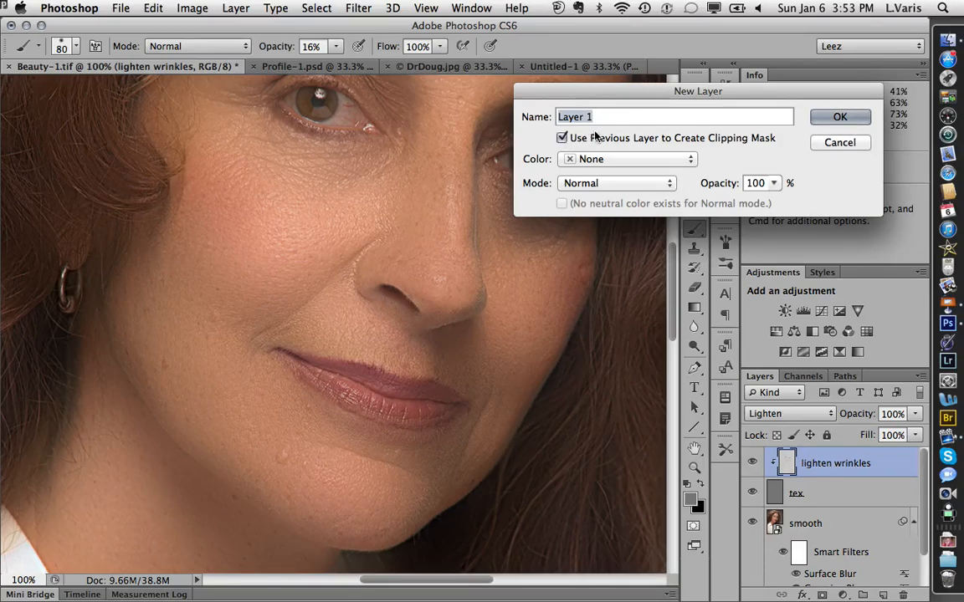
text(ret)
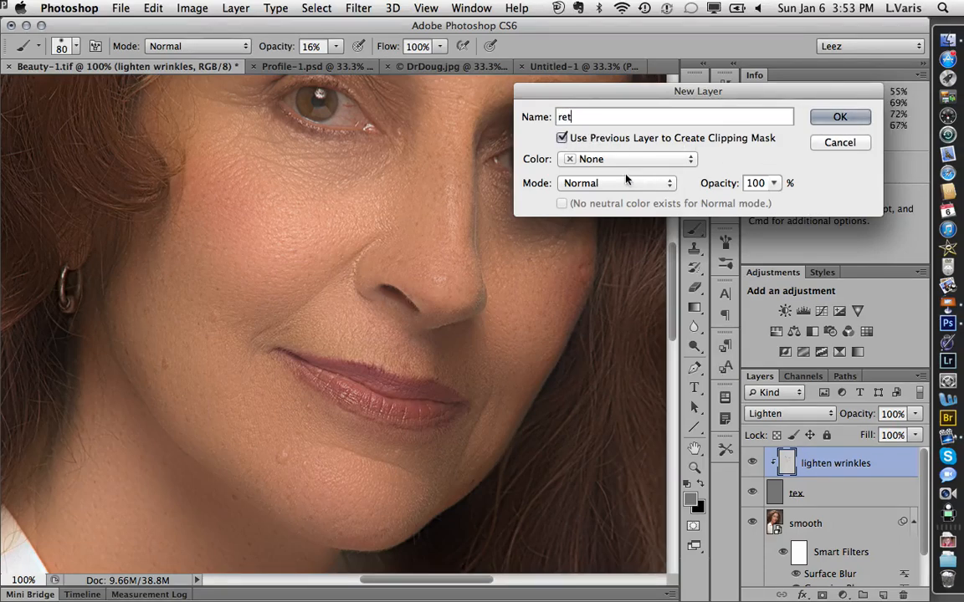
click(837, 117)
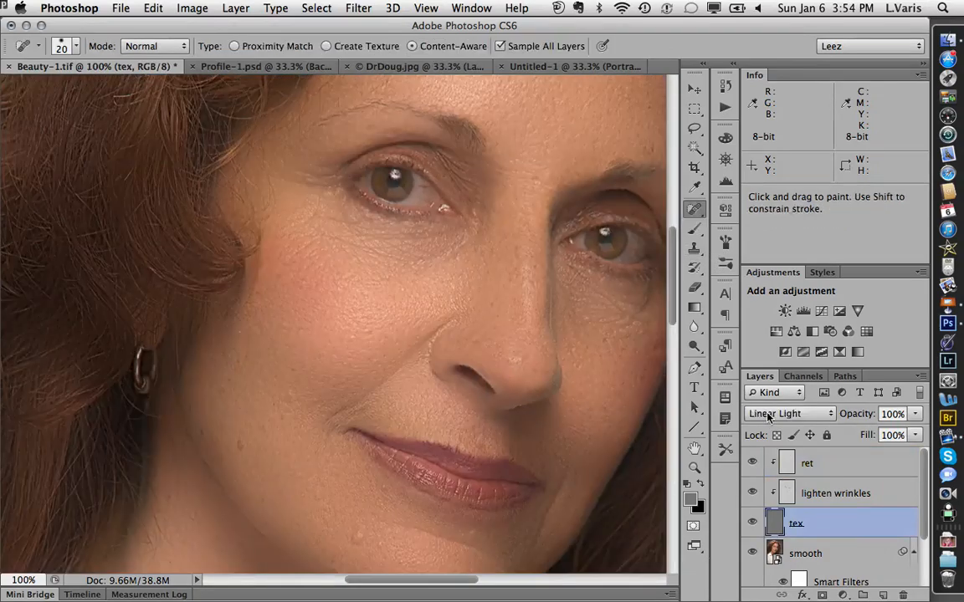
Set the tex layer's blend mode to Normal and make the ret layer active.
click(791, 413)
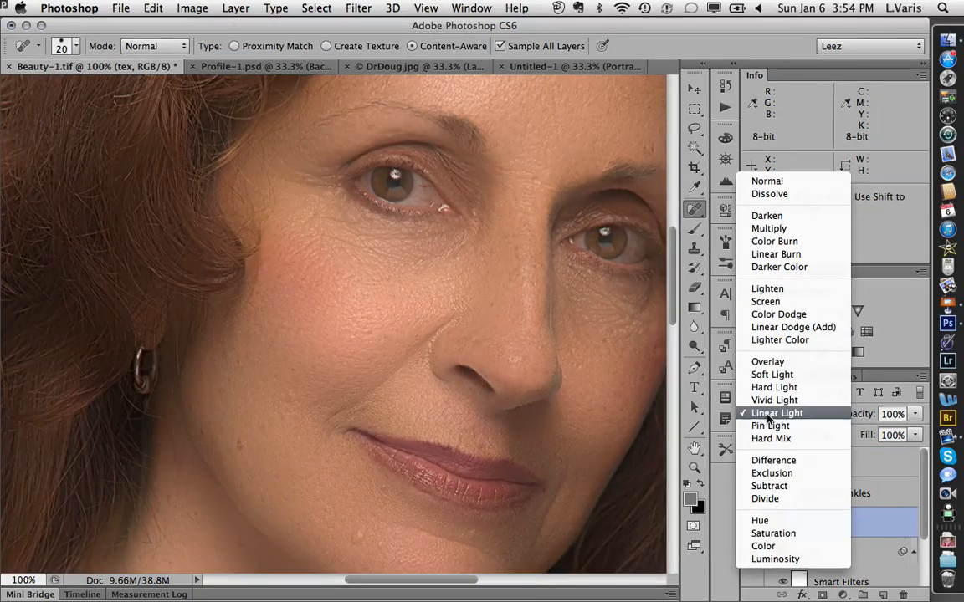
click(782, 182)
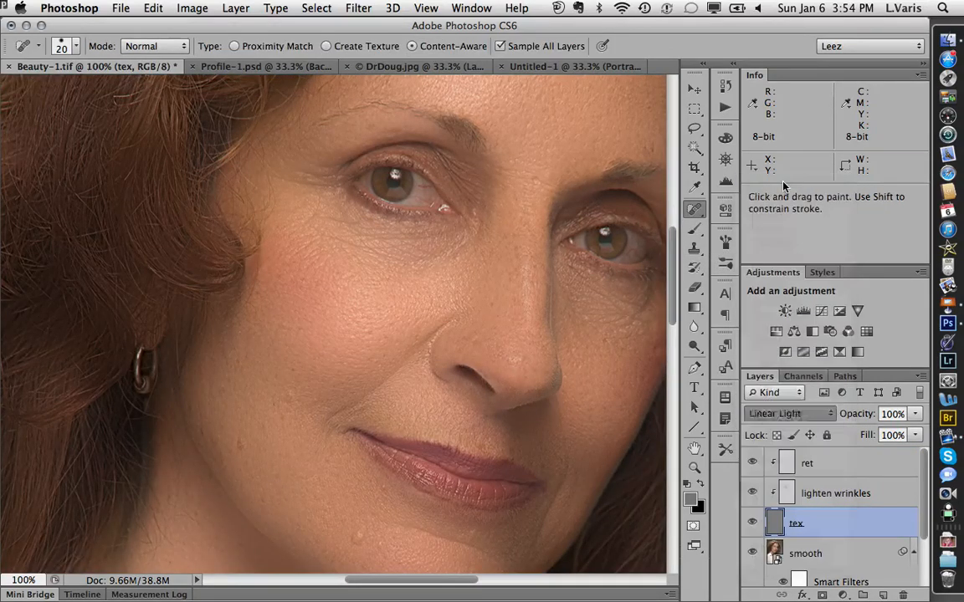
click(801, 463)
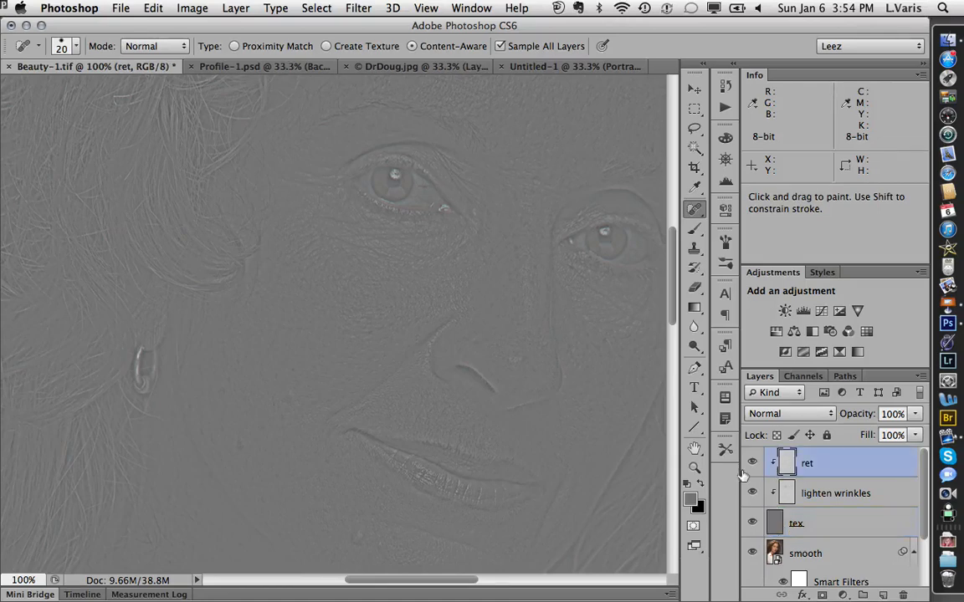
Heal small blemishes in the texture around the cheek and mouth on the ret layer with a size 10 healing brush.
super+click(240, 446)
super+click(240, 446)
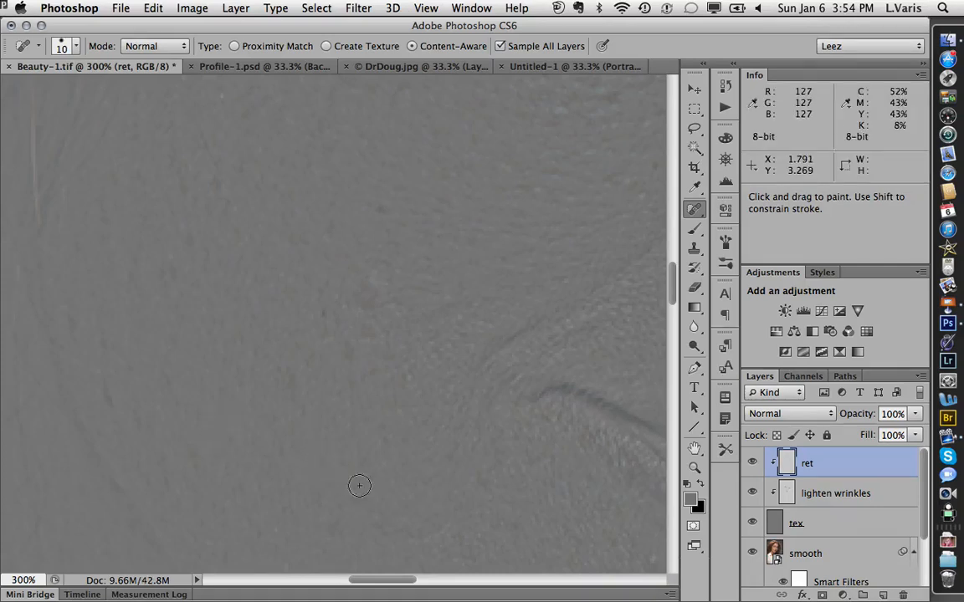
mouse_move(358, 490)
mouse_down()
mouse_move(359, 346)
mouse_move(481, 405)
mouse_move(509, 398)
mouse_up()
click(500, 394)
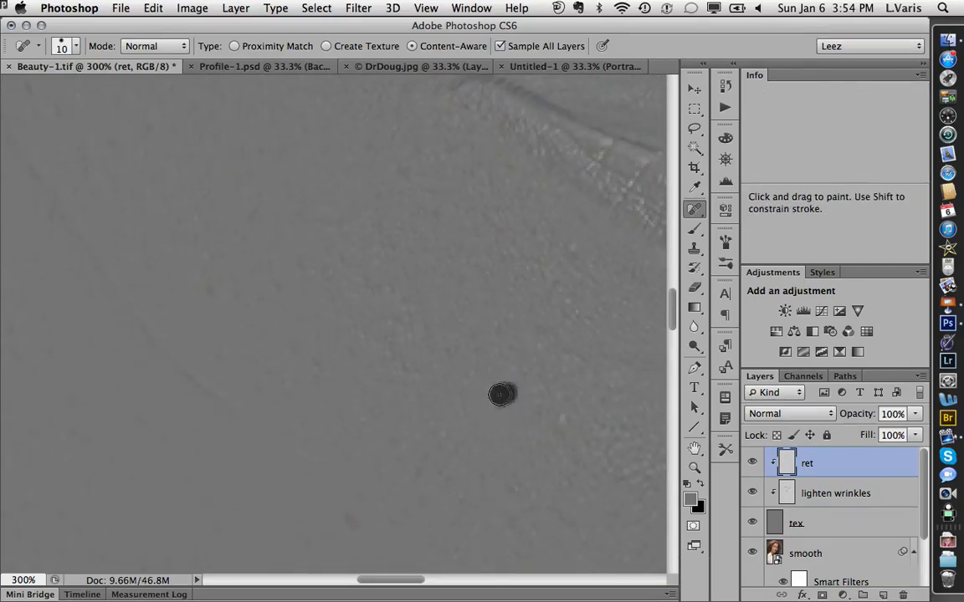
click(505, 380)
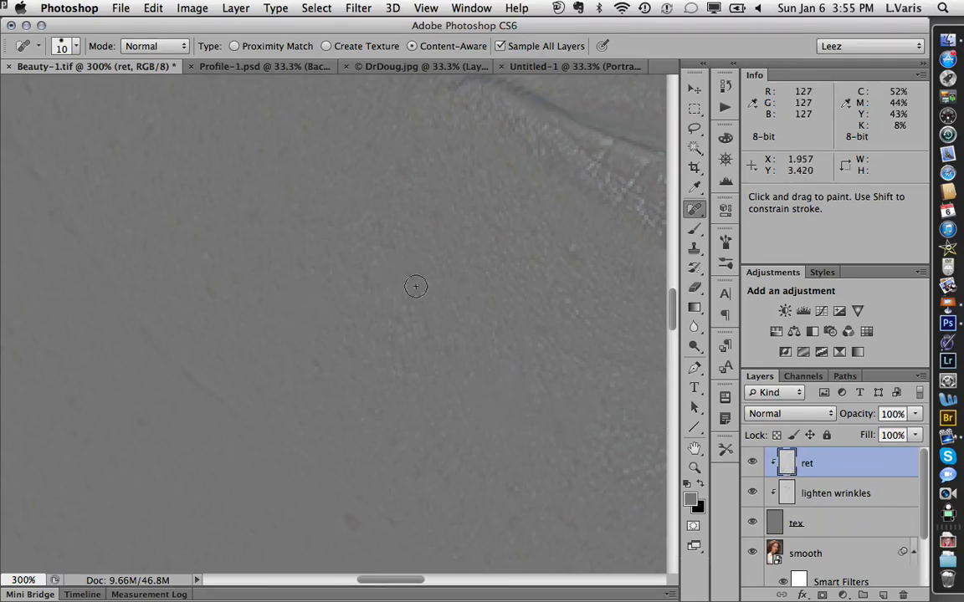
drag(477, 247, 399, 387)
drag(383, 344, 300, 416)
drag(515, 188, 515, 359)
drag(333, 281, 189, 382)
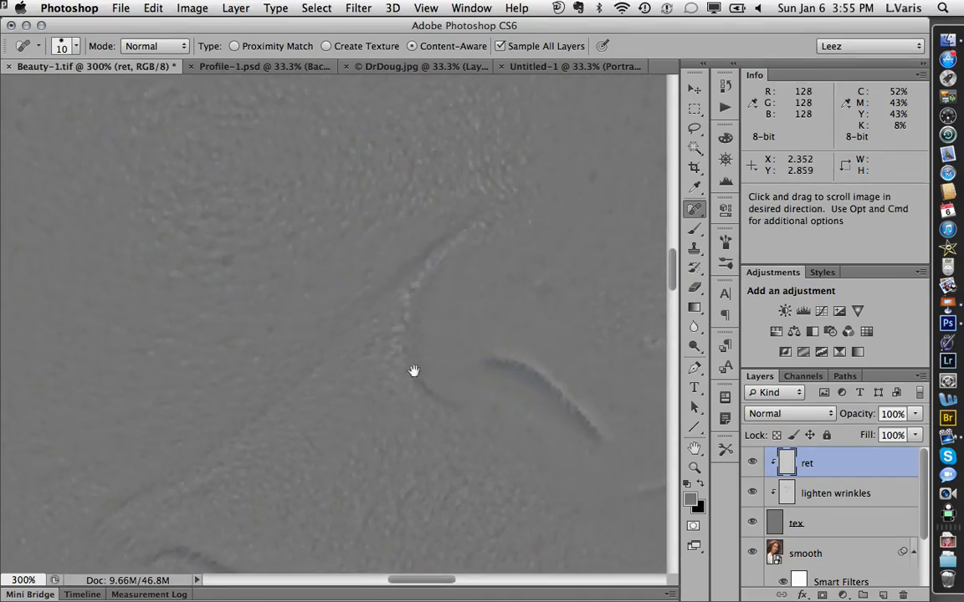
key(super+minus)
key(super+minus)
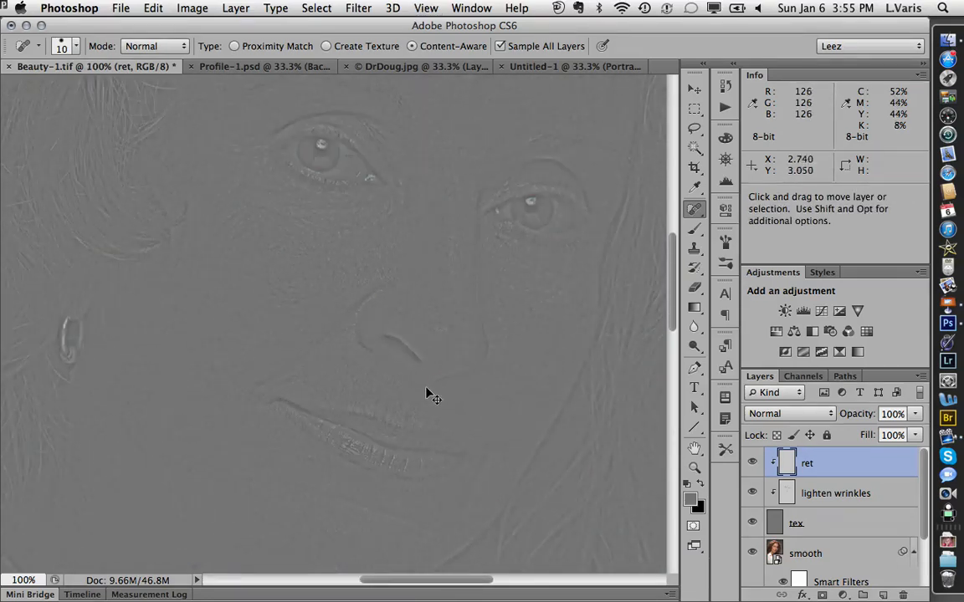
mouse_move(475, 419)
mouse_down()
mouse_move(516, 336)
mouse_move(537, 336)
mouse_up()
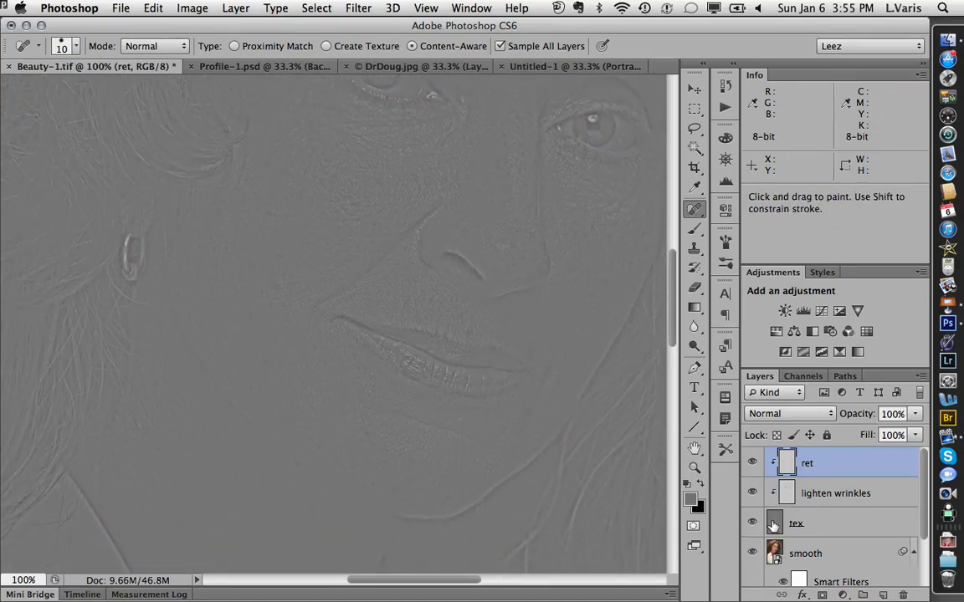
Set the tex layer's blend mode back to Linear Light and heal a small spot on the lower cheek.
click(773, 524)
click(790, 414)
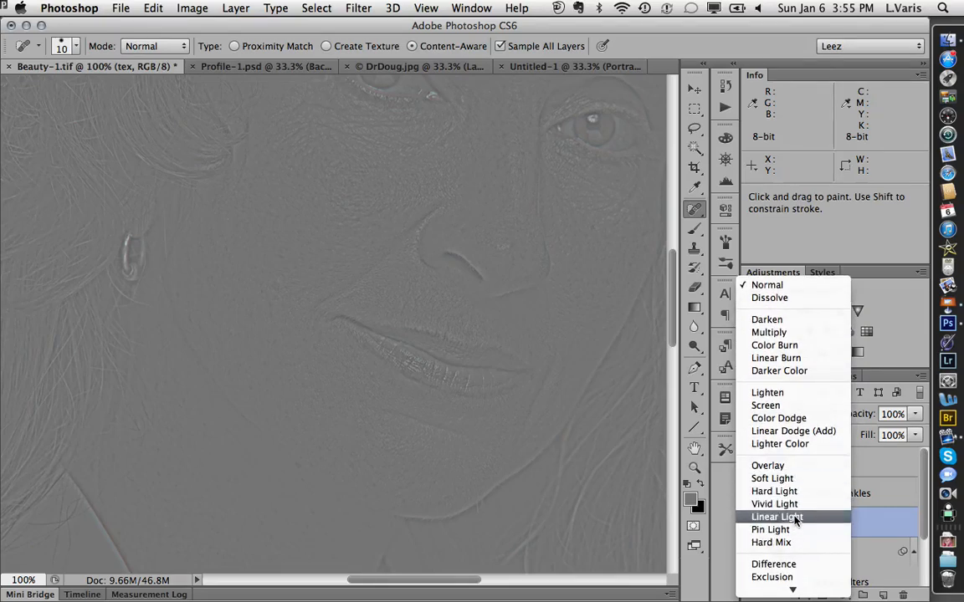
click(795, 519)
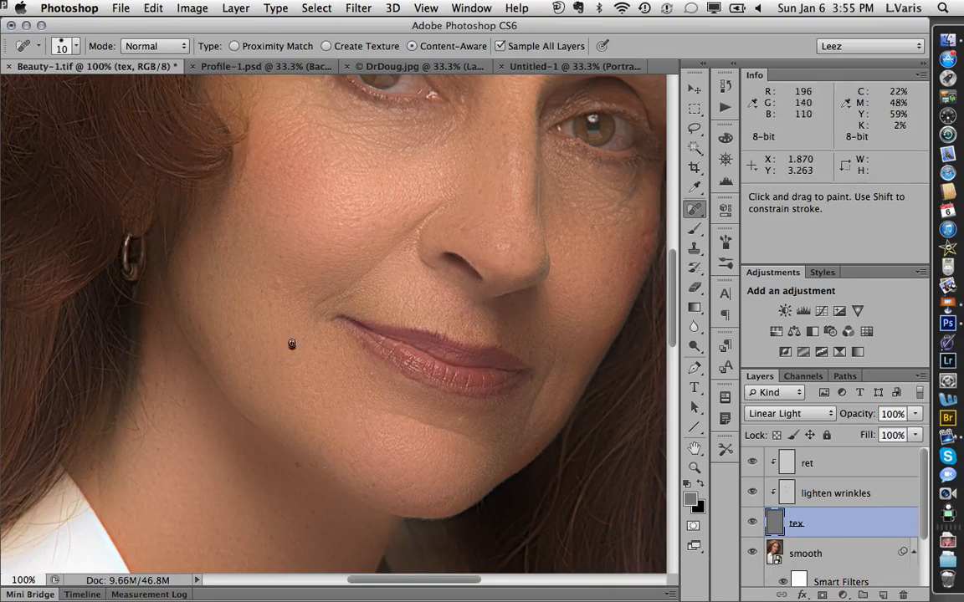
drag(292, 344, 292, 338)
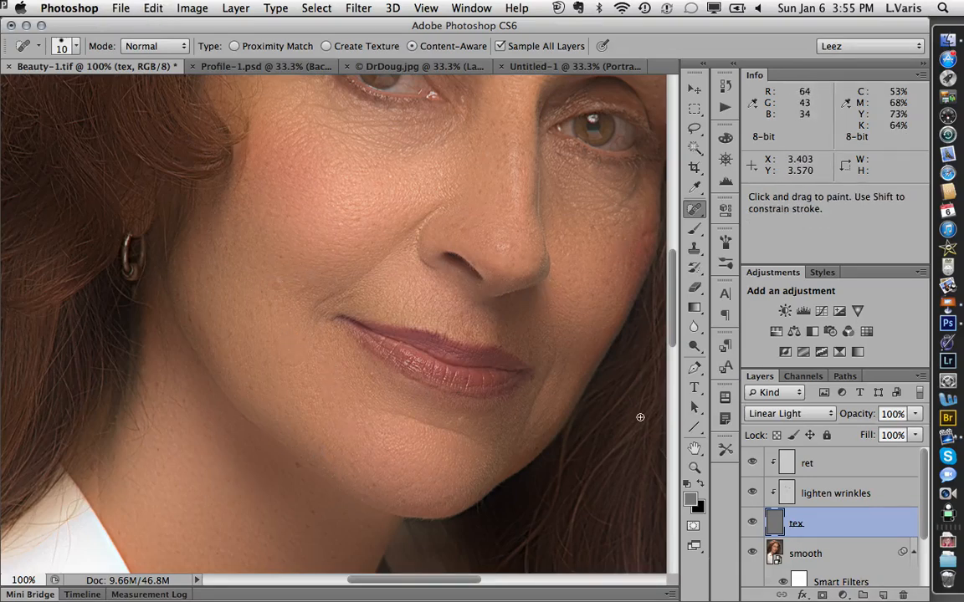
click(808, 465)
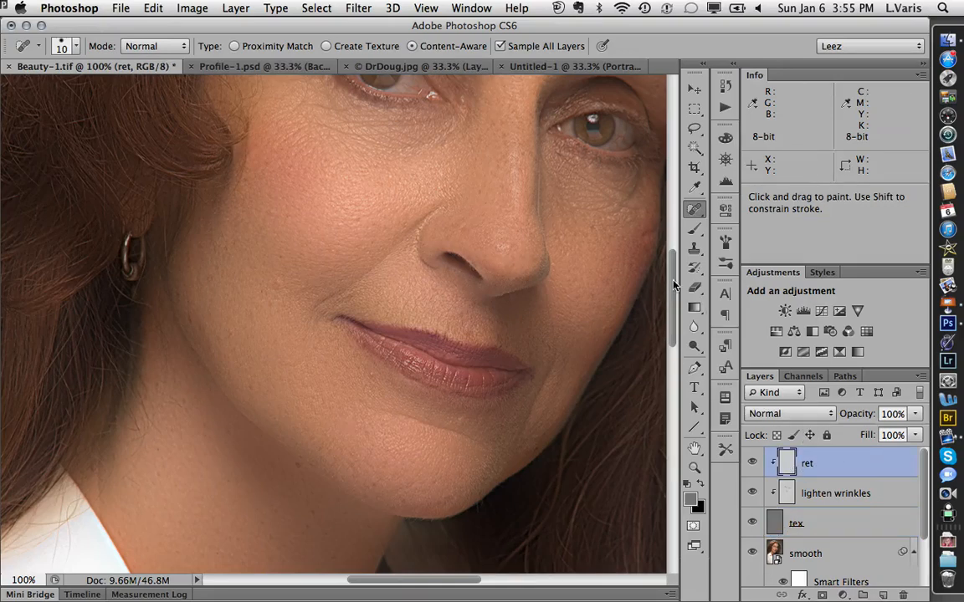
scroll(605, 251, up, 5)
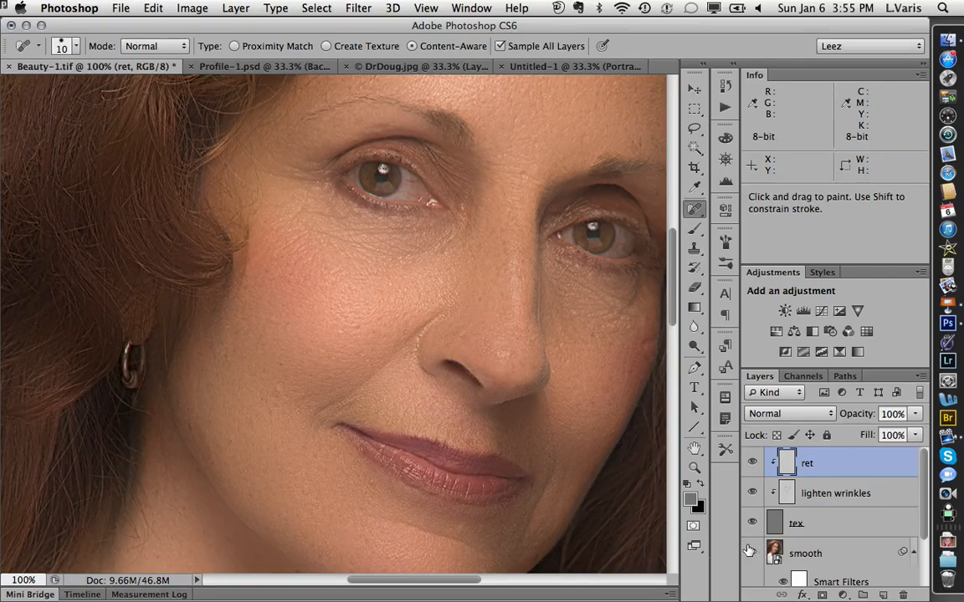
key(space)
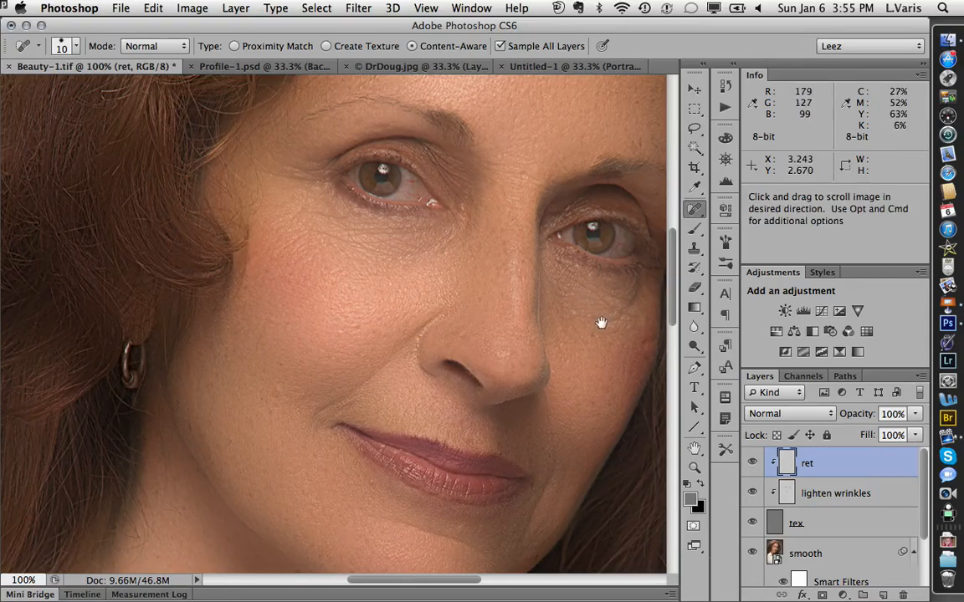
drag(600, 323, 523, 495)
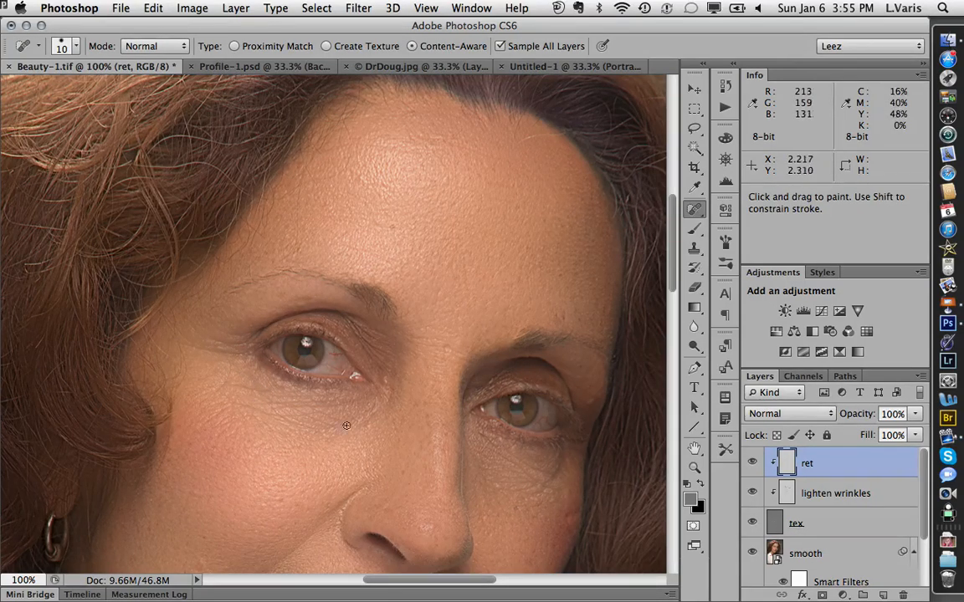
Group the ret, lighten wrinkles, tex and smooth layers into a Pass Through group named "skin smoothing".
click(774, 553)
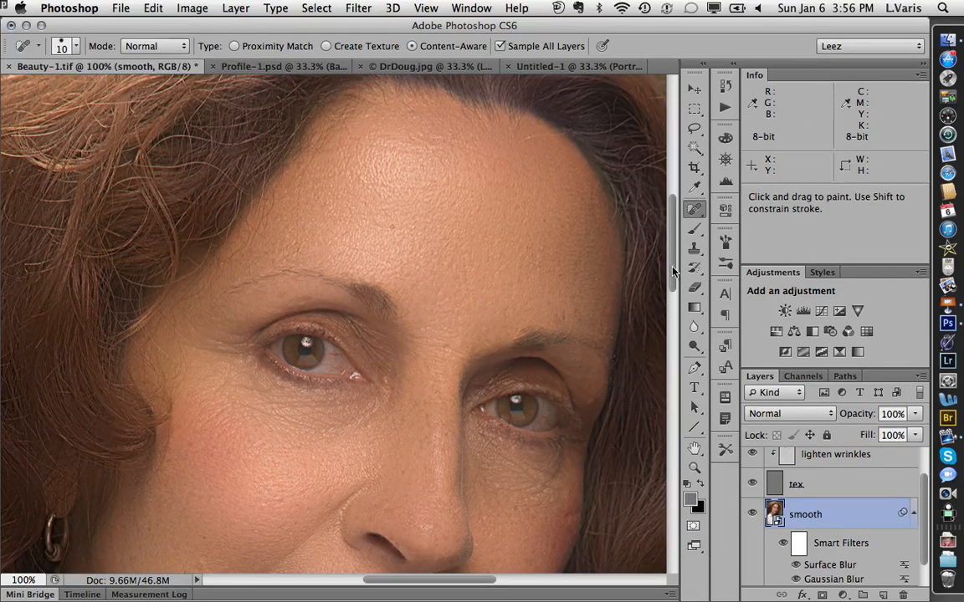
scroll(674, 305, down, 5)
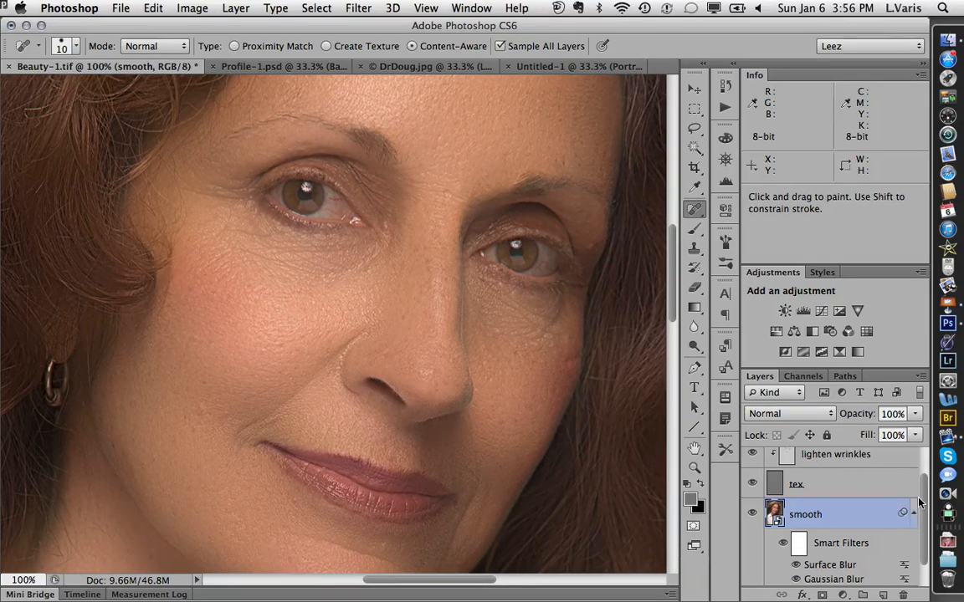
drag(926, 501, 925, 473)
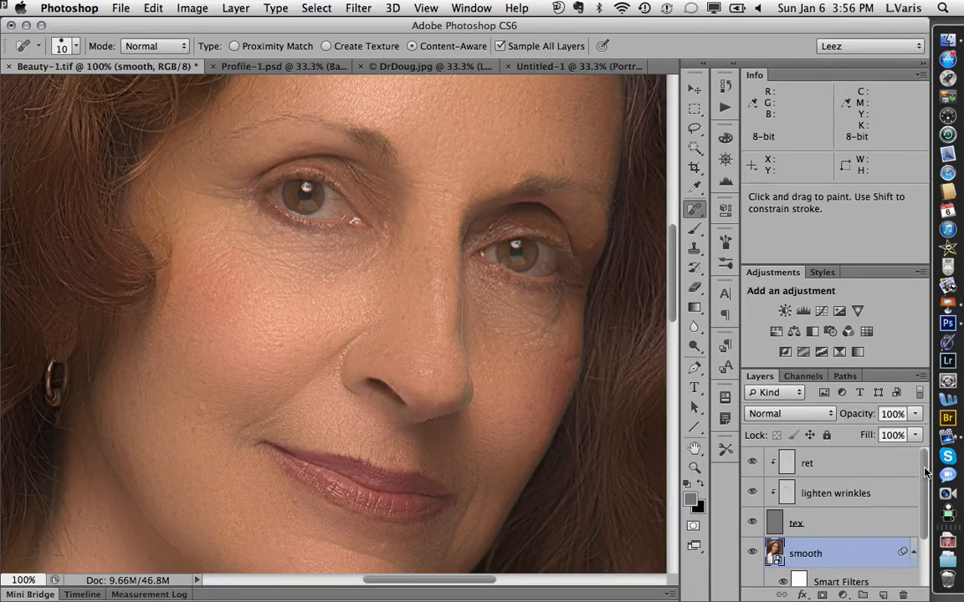
shift+click(787, 459)
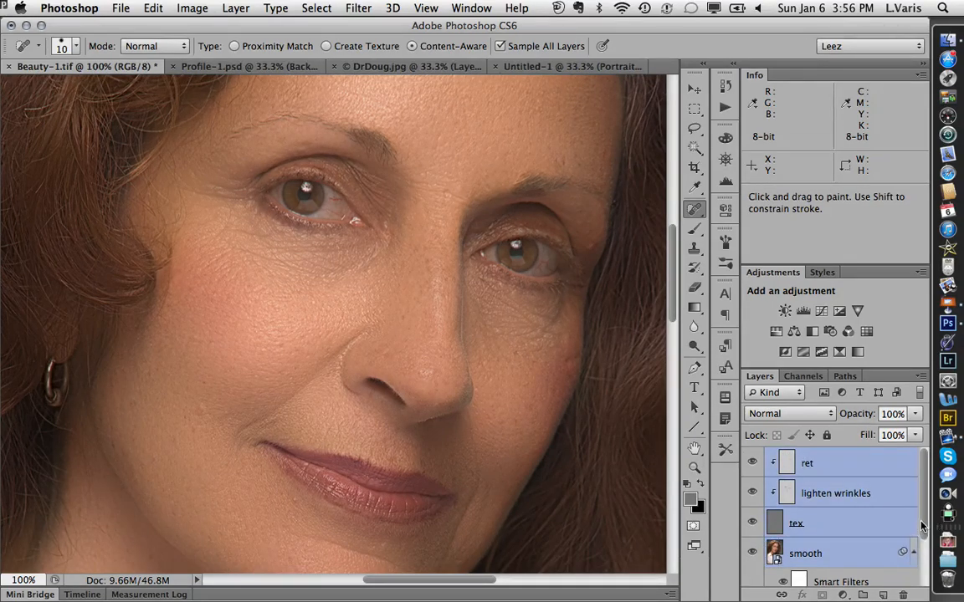
mouse_move(925, 535)
mouse_down()
mouse_move(926, 573)
mouse_move(926, 518)
mouse_up()
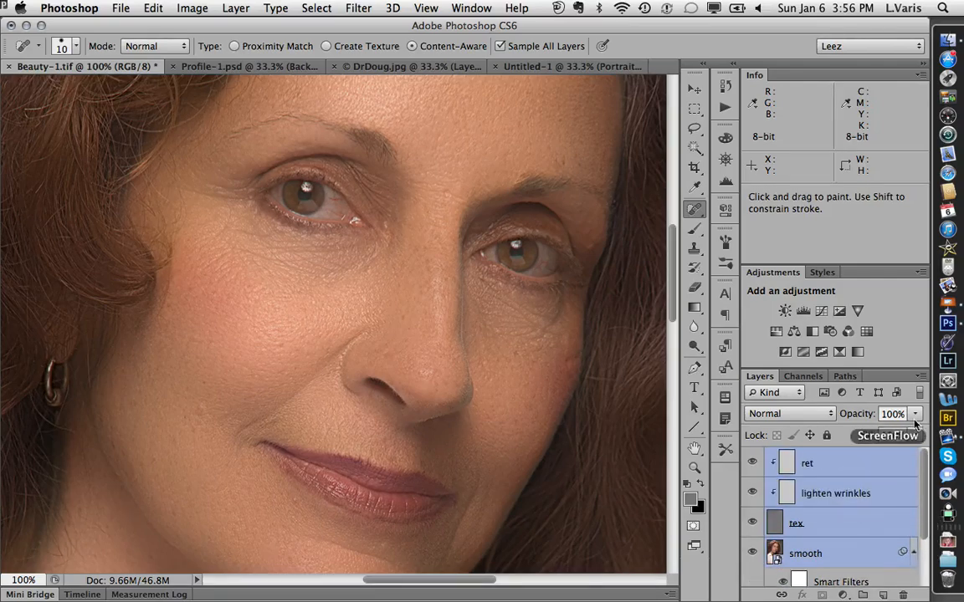
click(920, 377)
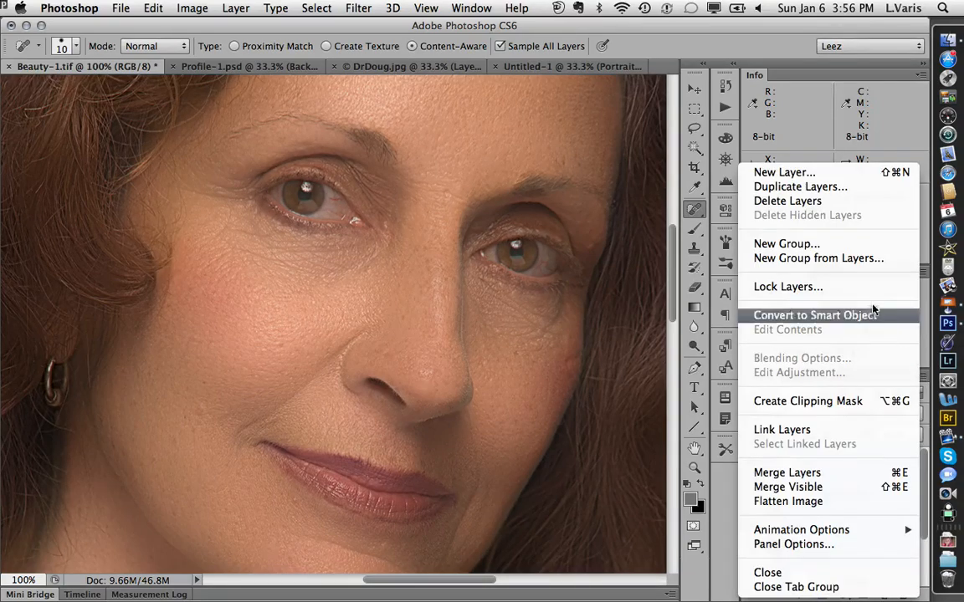
click(803, 258)
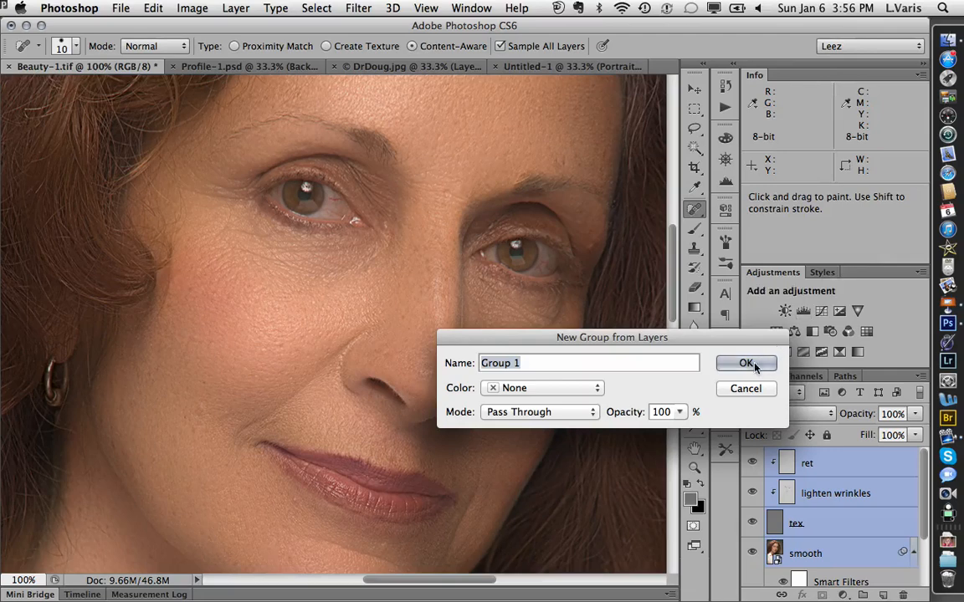
text(ski)
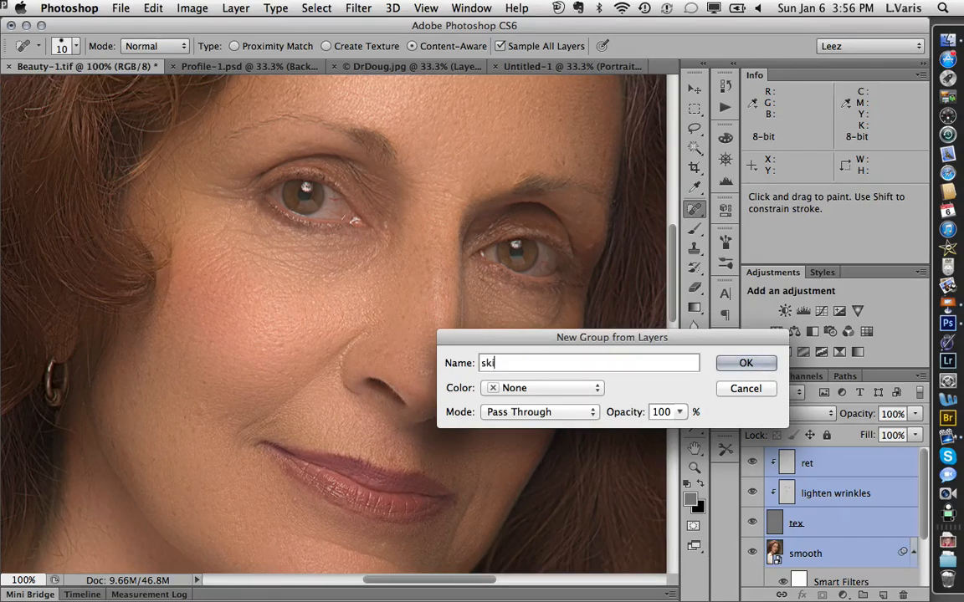
text(n smoothing)
click(744, 362)
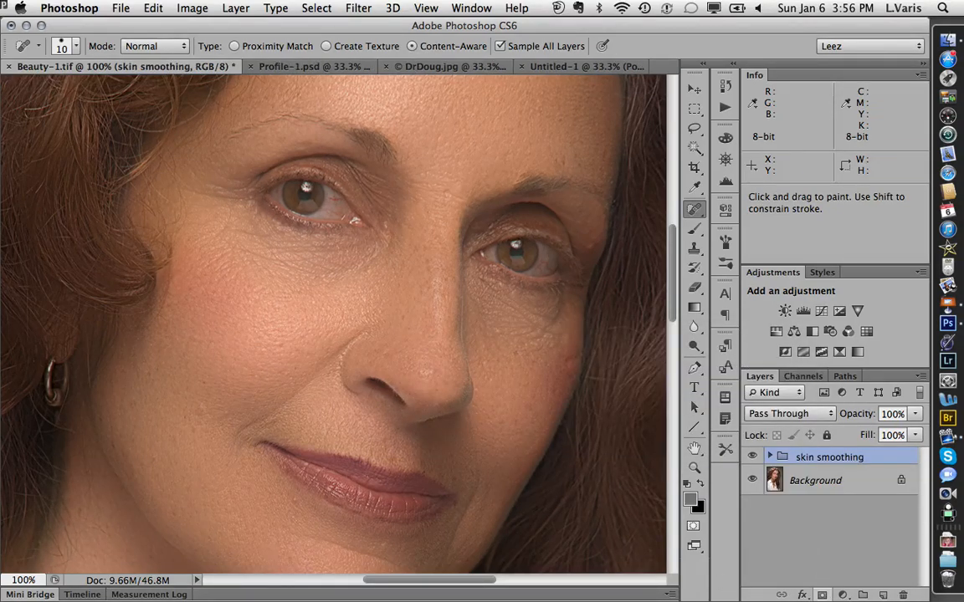
Add a black mask that hides the skin smoothing group and ready the Brush at 100% opacity.
alt+click(821, 595)
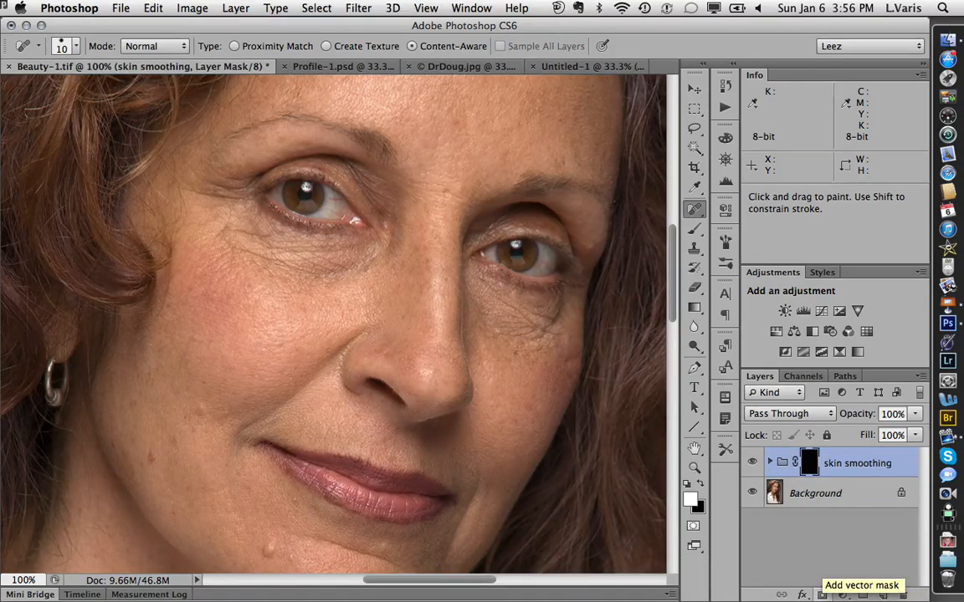
key(super+minus)
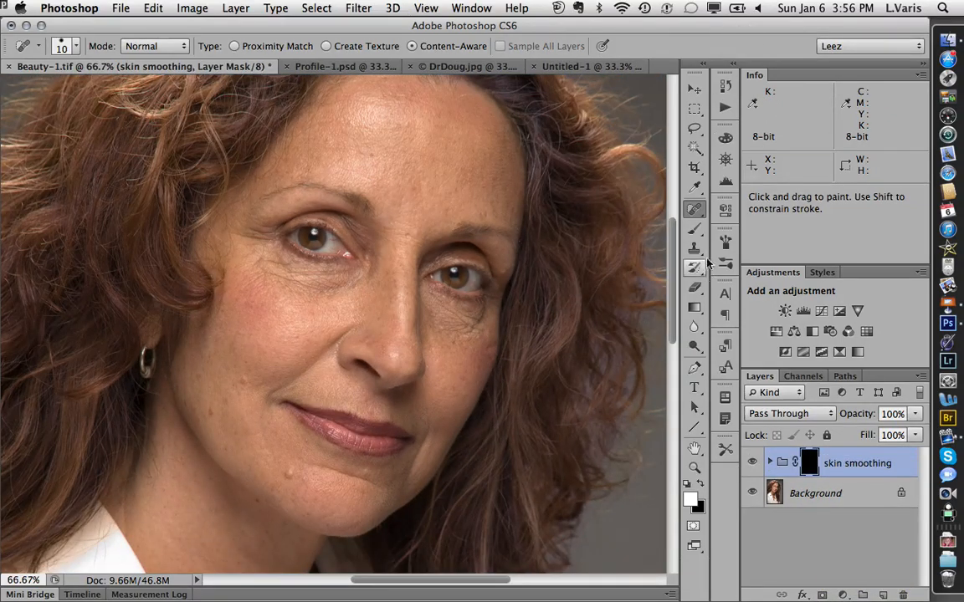
click(696, 229)
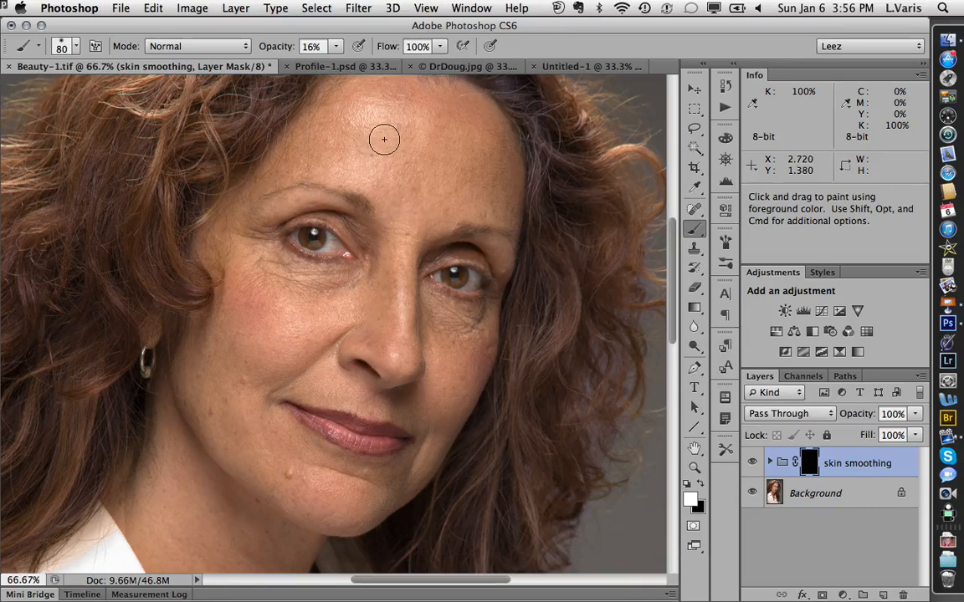
key(0)
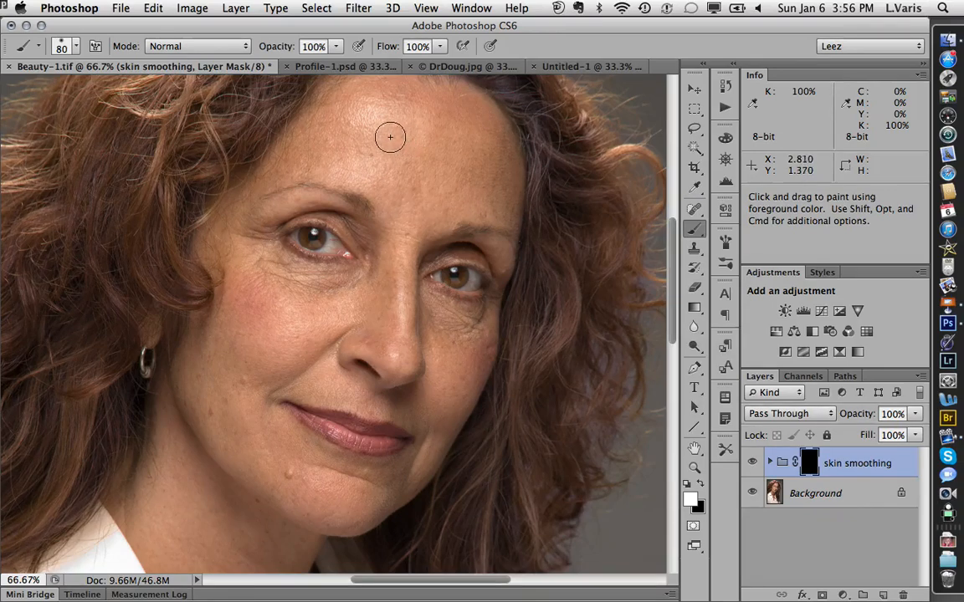
Paint white on the group mask over the forehead, cheeks, under-eyes, nose and chin to reveal the smoothing, avoiding eyes and lips.
mouse_move(306, 151)
mouse_down()
mouse_move(377, 164)
mouse_move(368, 144)
mouse_move(344, 135)
mouse_move(386, 107)
mouse_move(416, 108)
mouse_move(440, 161)
mouse_move(401, 184)
mouse_move(407, 207)
mouse_move(483, 165)
mouse_move(504, 181)
mouse_move(483, 210)
mouse_up()
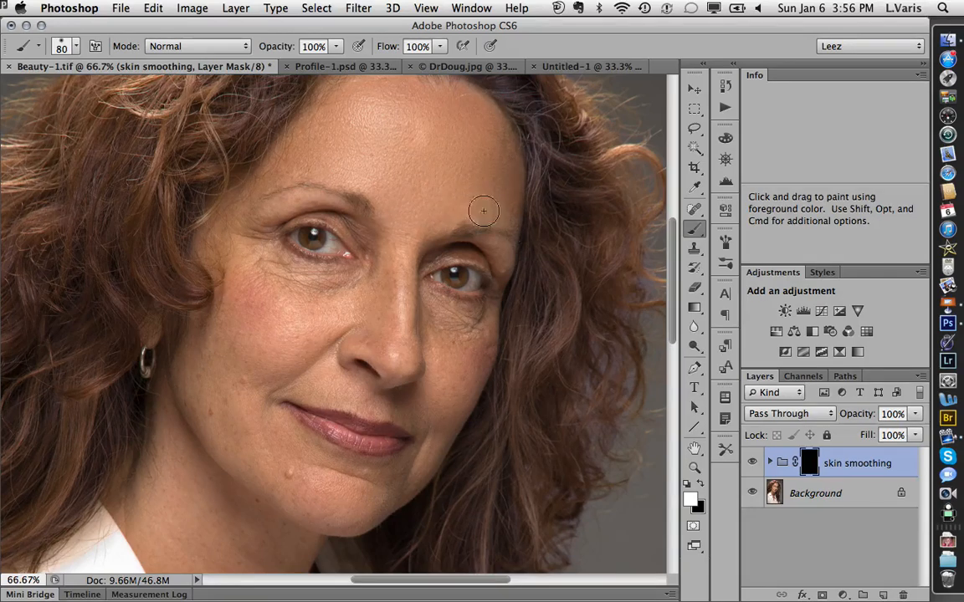
mouse_move(478, 133)
mouse_down()
mouse_move(430, 198)
mouse_move(402, 266)
mouse_move(343, 222)
mouse_move(381, 257)
mouse_move(375, 279)
mouse_move(318, 284)
mouse_move(266, 258)
mouse_move(248, 245)
mouse_move(274, 206)
mouse_move(250, 231)
mouse_move(249, 292)
mouse_move(277, 285)
mouse_move(263, 353)
mouse_move(299, 343)
mouse_move(238, 374)
mouse_up()
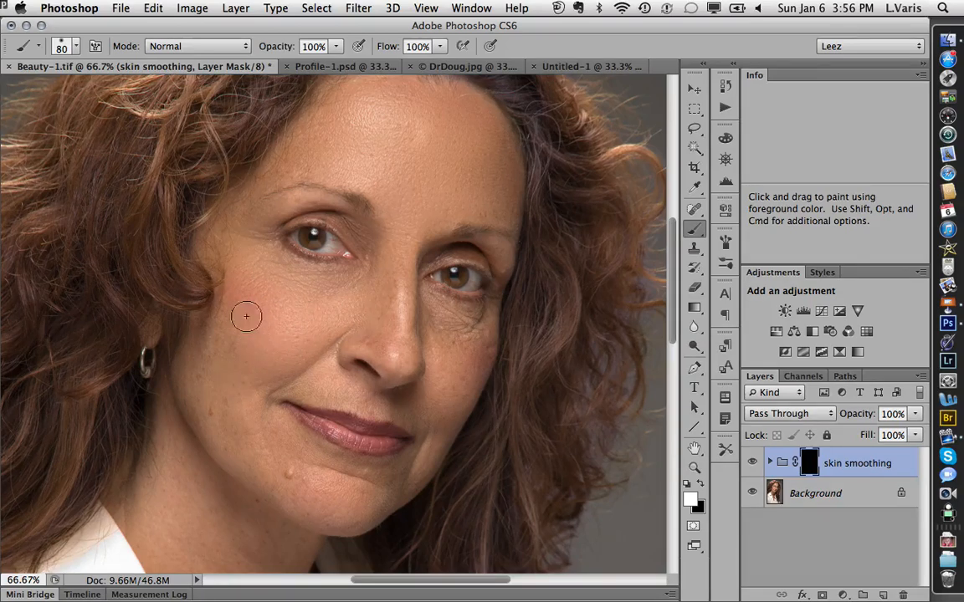
mouse_move(246, 316)
mouse_down()
mouse_move(188, 331)
mouse_move(205, 389)
mouse_move(225, 380)
mouse_move(313, 477)
mouse_move(346, 479)
mouse_up()
mouse_move(283, 481)
mouse_down()
mouse_move(302, 507)
mouse_move(357, 503)
mouse_move(408, 472)
mouse_move(421, 450)
mouse_up()
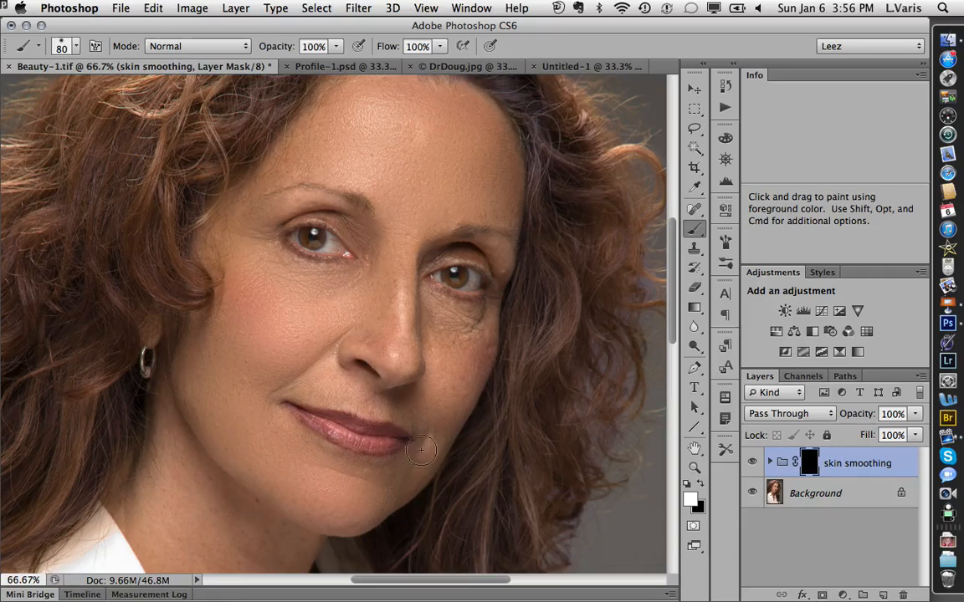
mouse_move(407, 415)
mouse_down()
mouse_move(304, 374)
mouse_move(349, 326)
mouse_move(394, 340)
mouse_move(378, 280)
mouse_move(392, 249)
mouse_up()
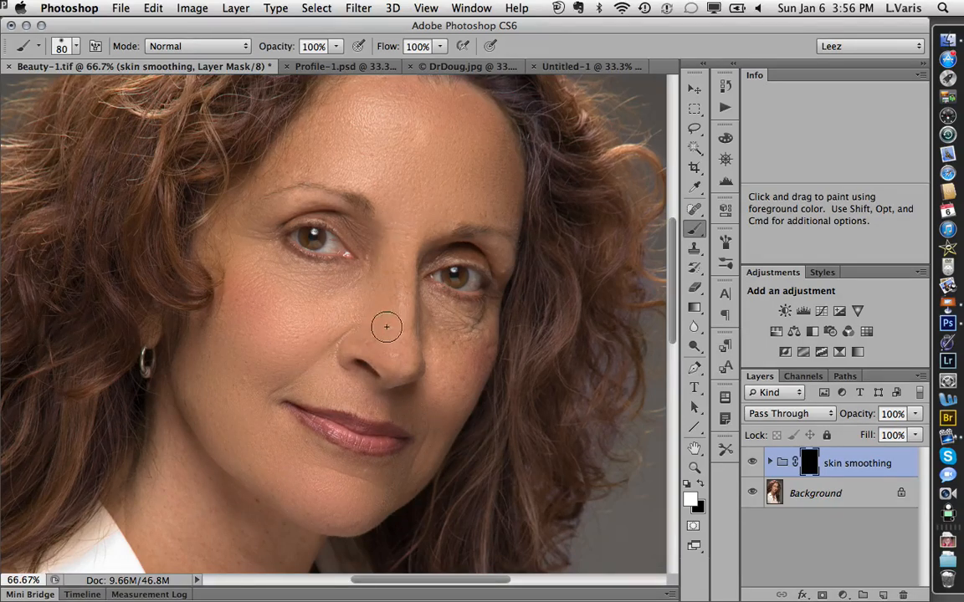
mouse_move(387, 328)
mouse_down()
mouse_move(442, 332)
mouse_move(432, 312)
mouse_move(486, 325)
mouse_move(470, 345)
mouse_move(471, 387)
mouse_move(450, 385)
mouse_move(453, 353)
mouse_move(440, 354)
mouse_move(445, 403)
mouse_up()
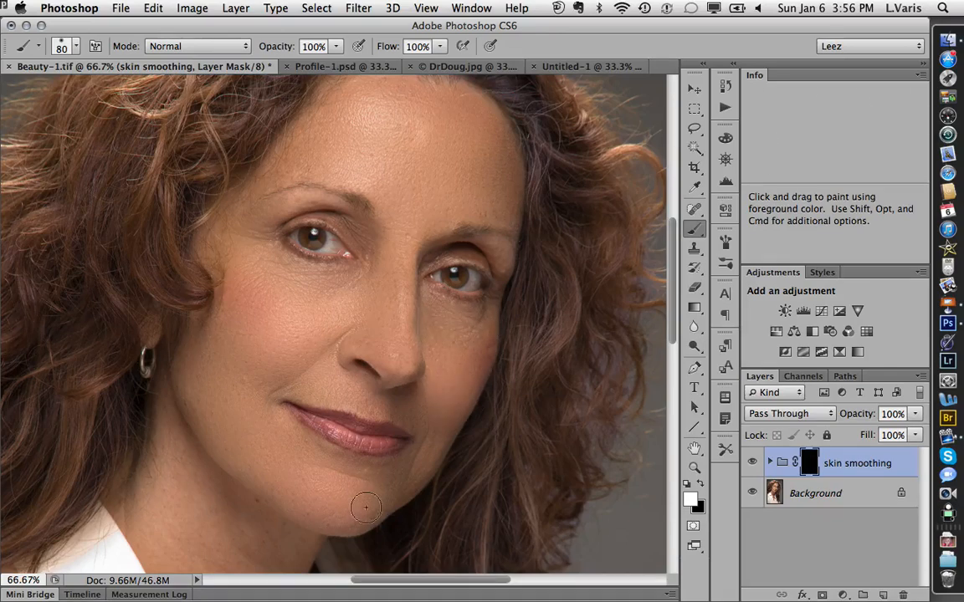
Paint white on the skin smoothing group mask over the neck and the open chest area, avoiding the shirt collar and necklace.
drag(387, 495, 393, 269)
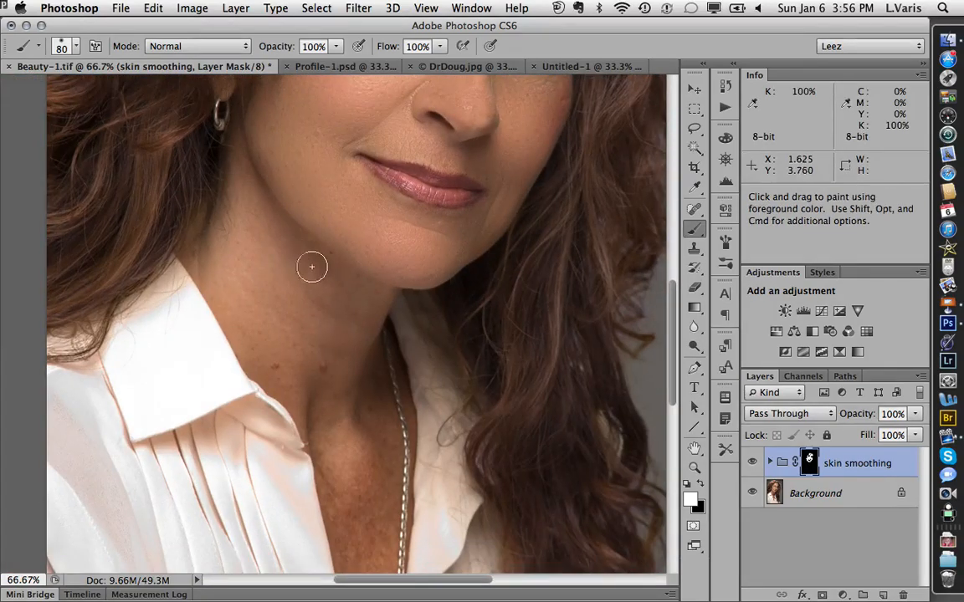
mouse_move(311, 266)
mouse_down()
mouse_move(318, 314)
mouse_move(309, 350)
mouse_move(301, 327)
mouse_move(281, 353)
mouse_move(297, 338)
mouse_move(312, 348)
mouse_move(258, 328)
mouse_up()
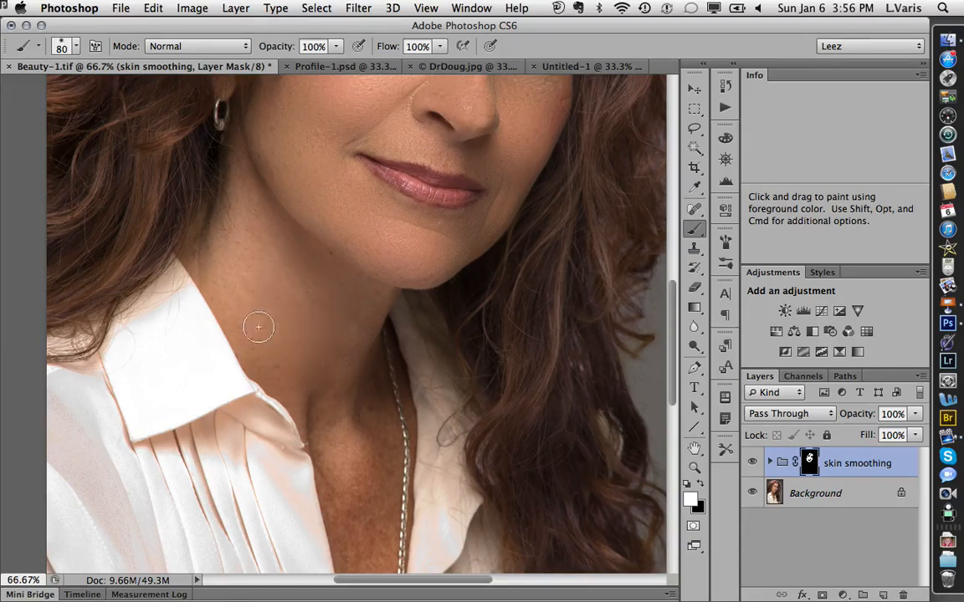
drag(248, 256, 284, 297)
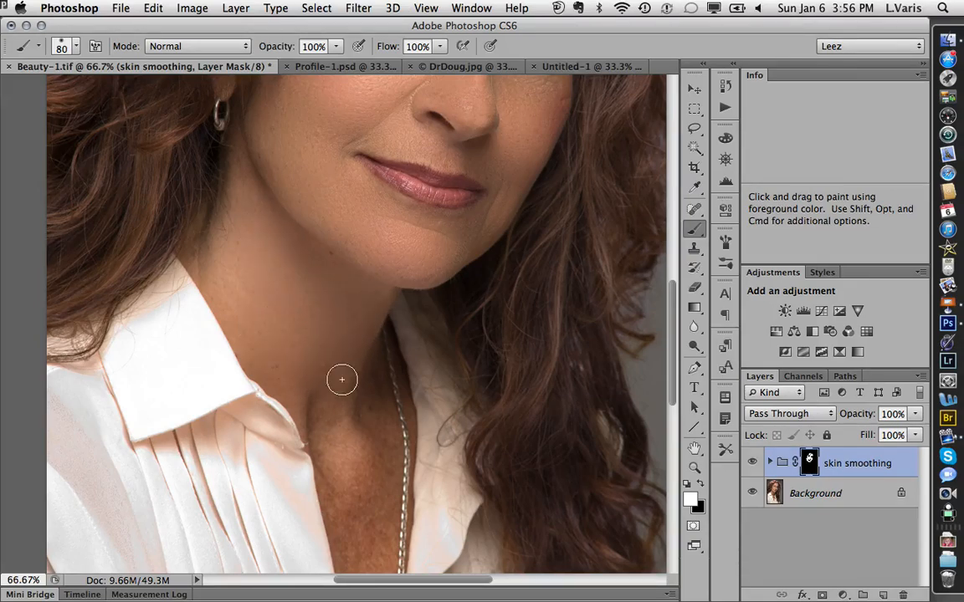
mouse_move(342, 380)
mouse_down()
mouse_move(312, 398)
mouse_move(353, 473)
mouse_up()
mouse_move(361, 420)
mouse_down()
mouse_move(385, 500)
mouse_move(365, 543)
mouse_move(359, 377)
mouse_move(333, 351)
mouse_move(358, 411)
mouse_move(366, 486)
mouse_up()
key(space)
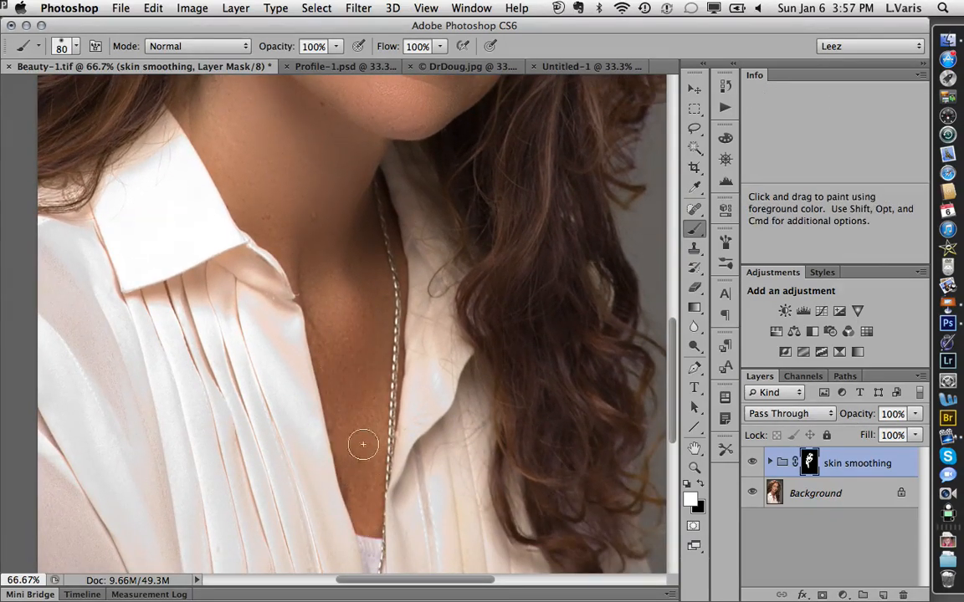
drag(324, 200, 322, 196)
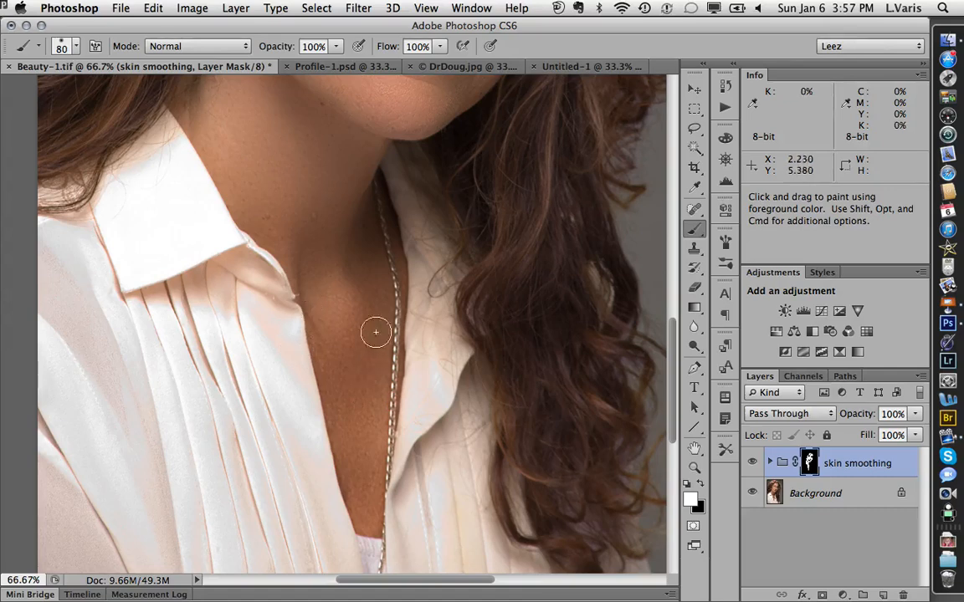
key(space)
drag(372, 285, 366, 524)
drag(371, 297, 346, 469)
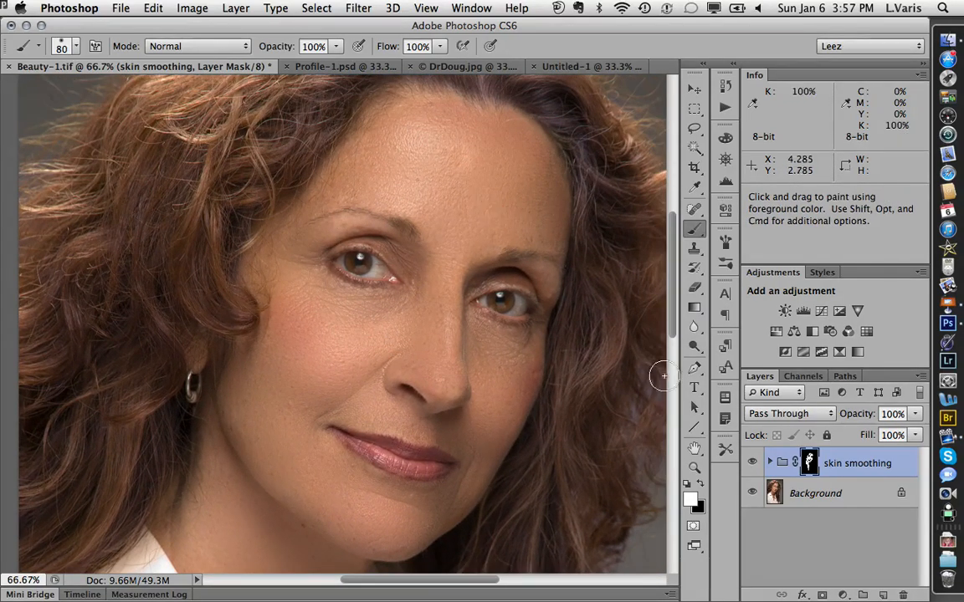
Lower the skin smoothing group's opacity to 71%.
key(super+minus)
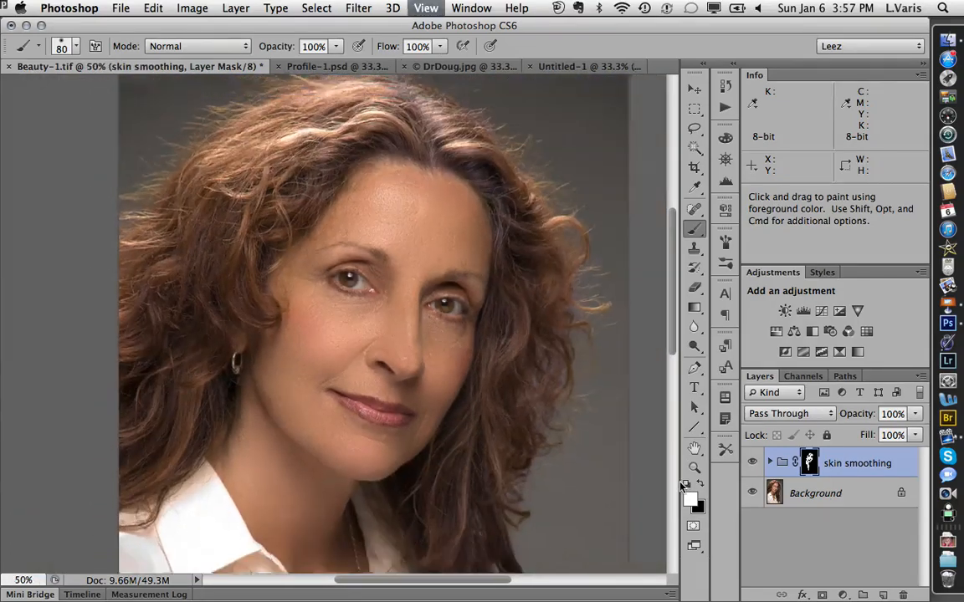
key(super+minus)
key(space)
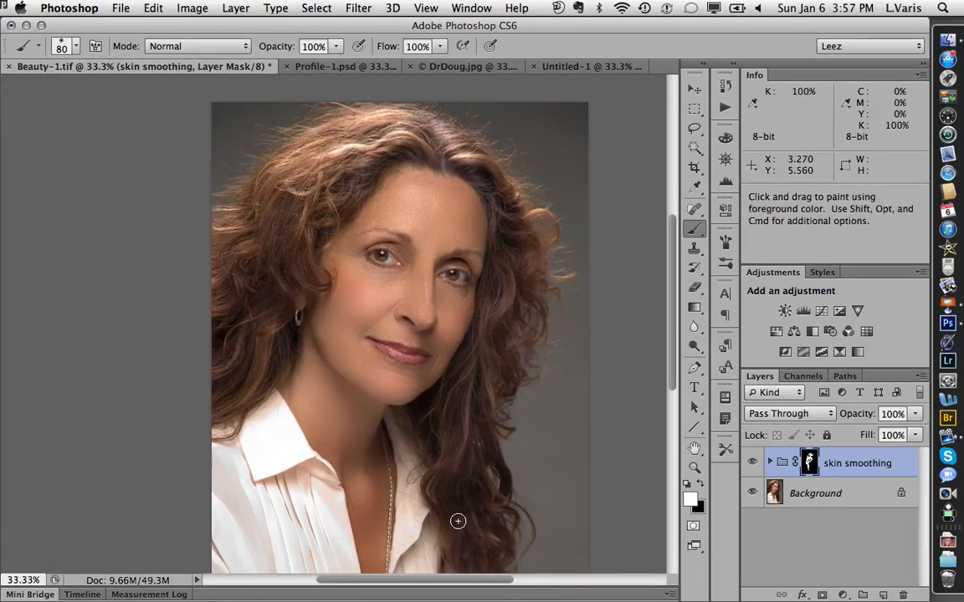
key(super+equal)
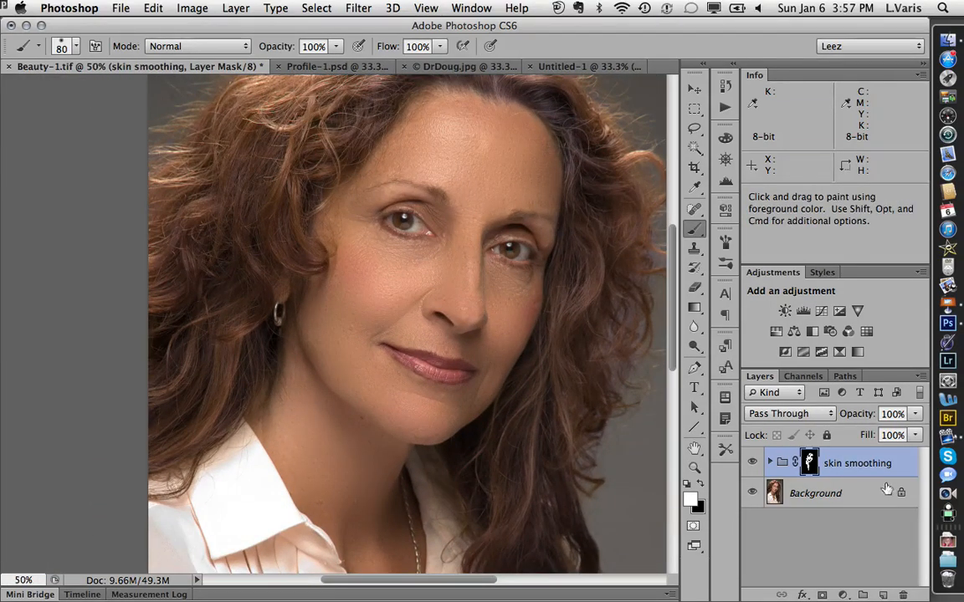
click(915, 413)
drag(915, 431, 896, 439)
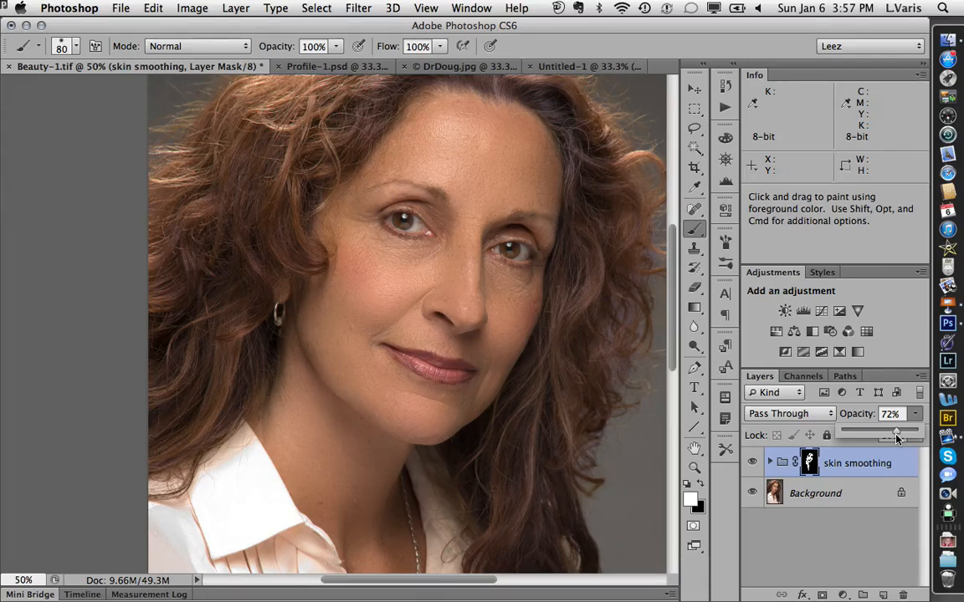
drag(896, 439, 895, 439)
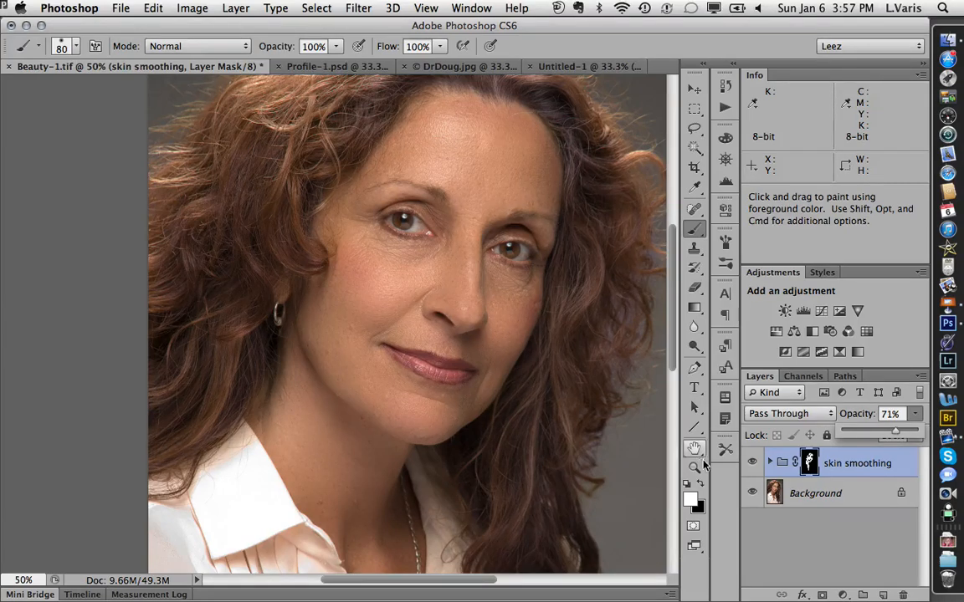
Compare the portrait with and without the skin smoothing group by toggling its visibility.
click(751, 463)
click(751, 463)
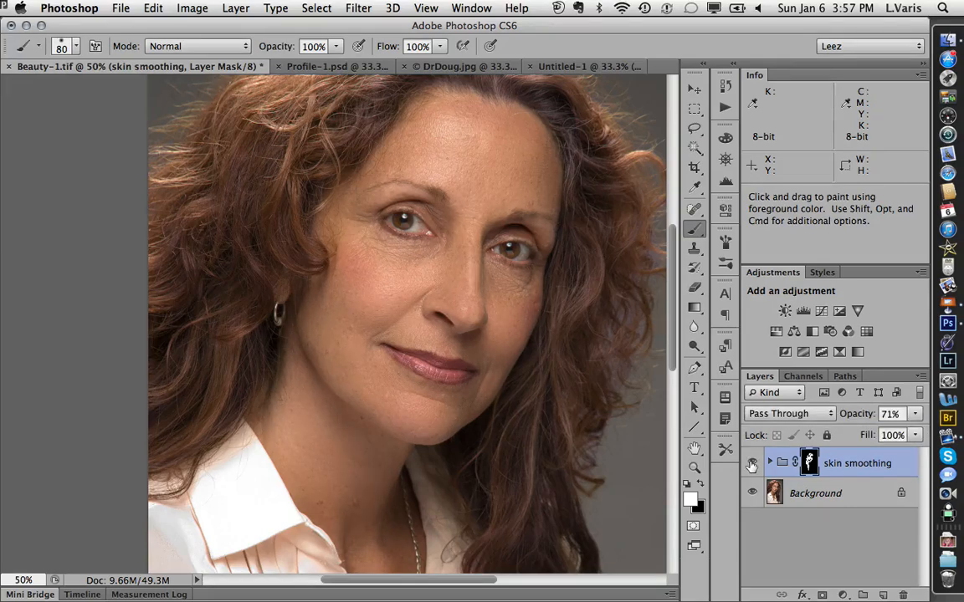
click(751, 462)
click(751, 463)
click(752, 463)
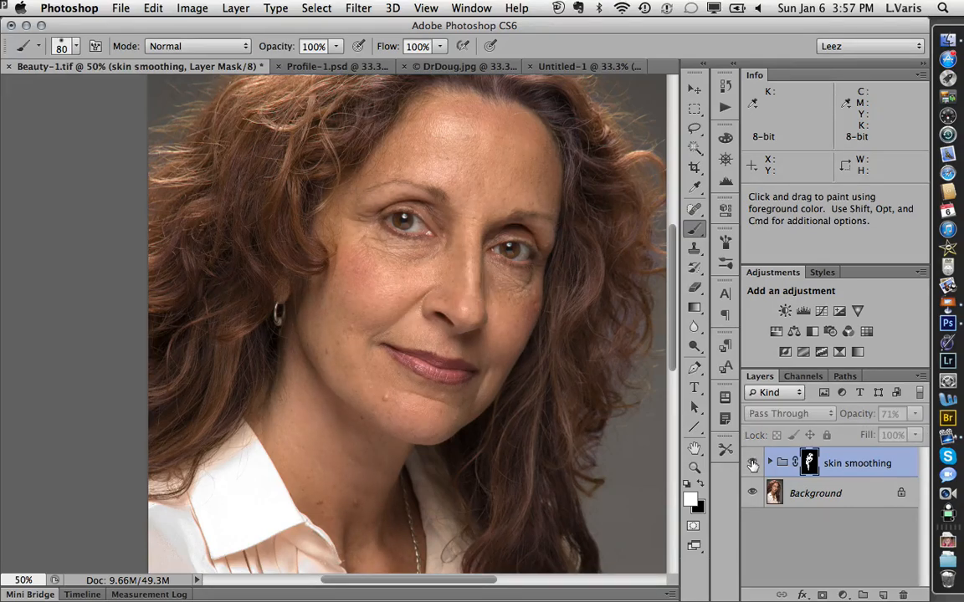
click(752, 464)
click(752, 464)
click(752, 464)
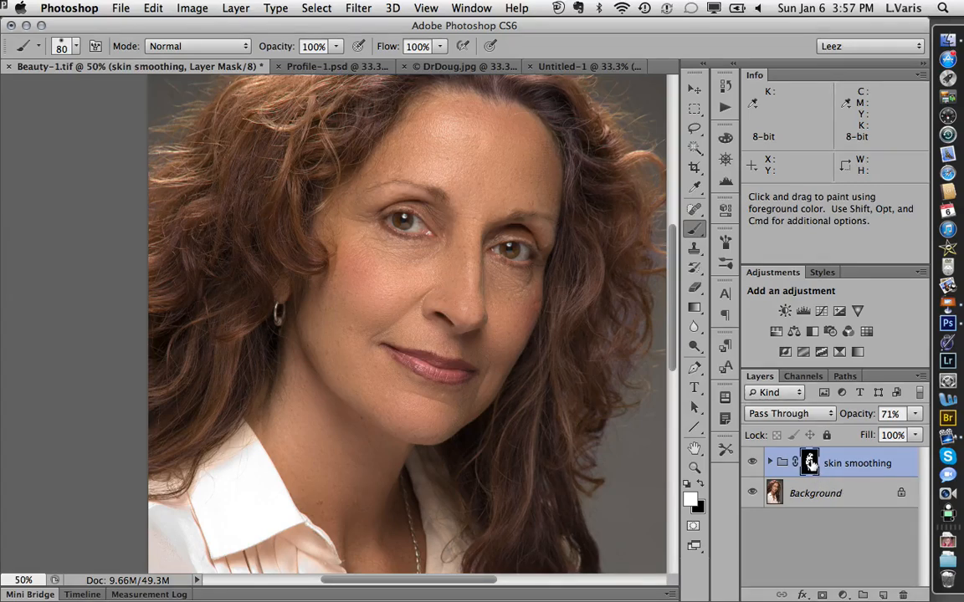
View the skin smoothing mask alone, fill the gaps in its cheek, neck and forehead areas with white, and return to the image.
alt+click(809, 463)
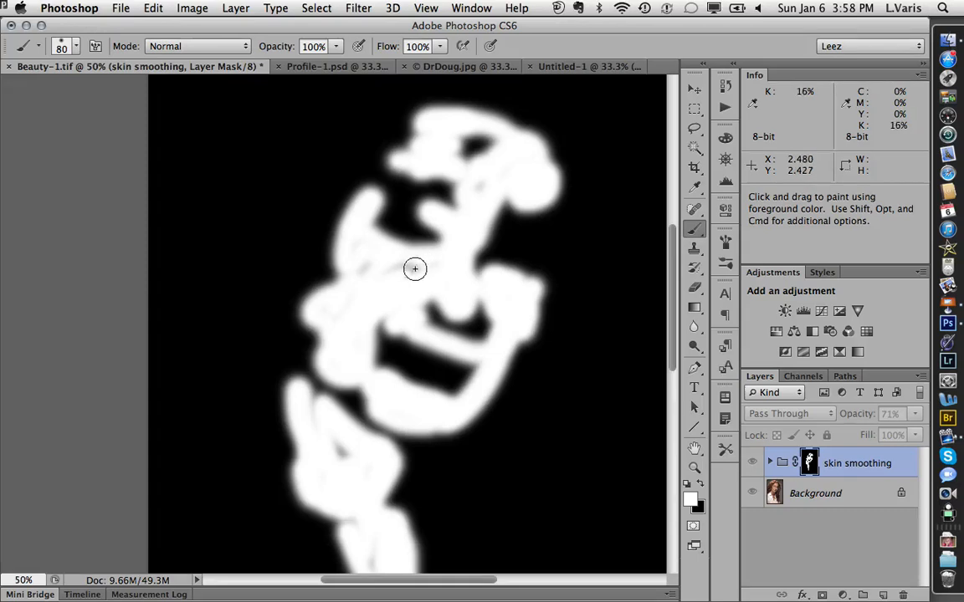
mouse_move(416, 268)
mouse_down()
mouse_move(363, 263)
mouse_move(357, 297)
mouse_move(338, 315)
mouse_move(313, 415)
mouse_up()
mouse_move(283, 367)
mouse_down()
mouse_move(384, 563)
mouse_move(347, 506)
mouse_up()
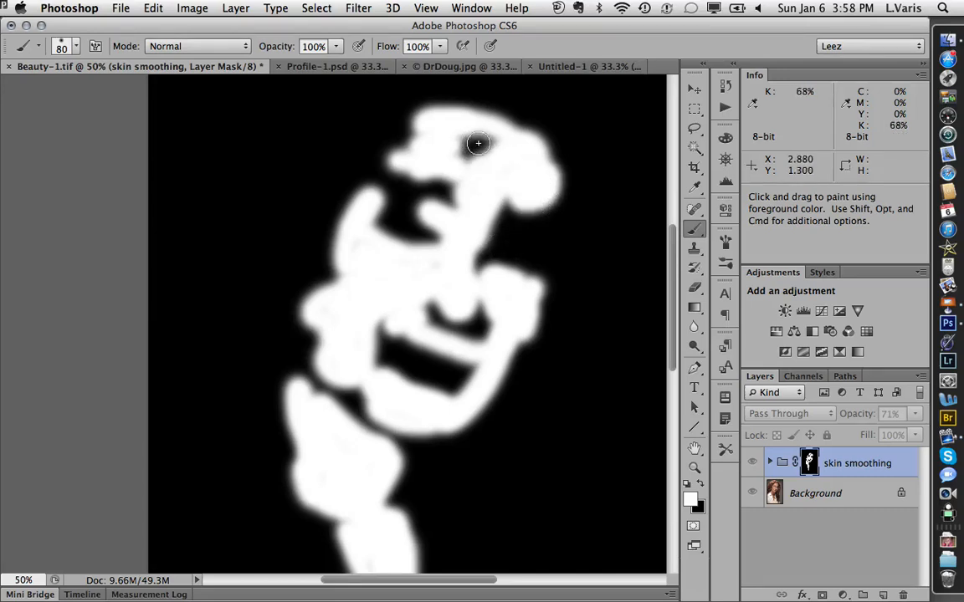
mouse_move(425, 129)
mouse_down()
mouse_move(462, 140)
mouse_move(459, 153)
mouse_move(469, 154)
mouse_up()
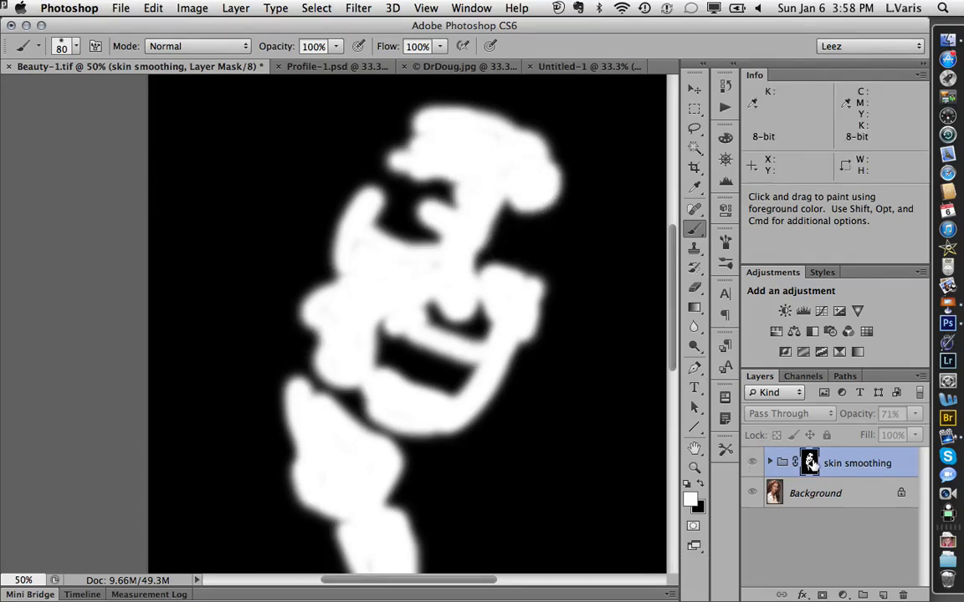
alt+click(809, 465)
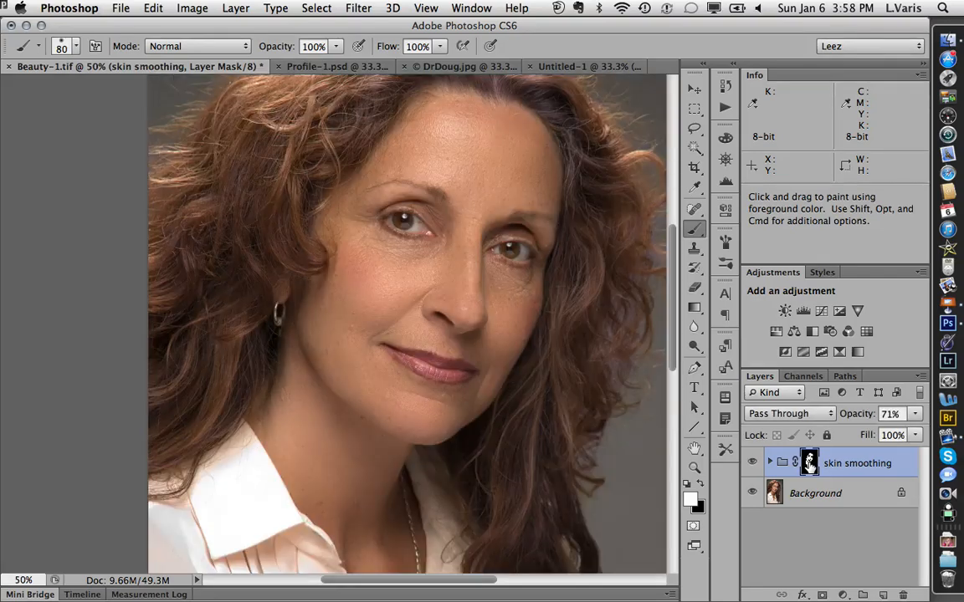
alt+click(809, 465)
alt+click(809, 465)
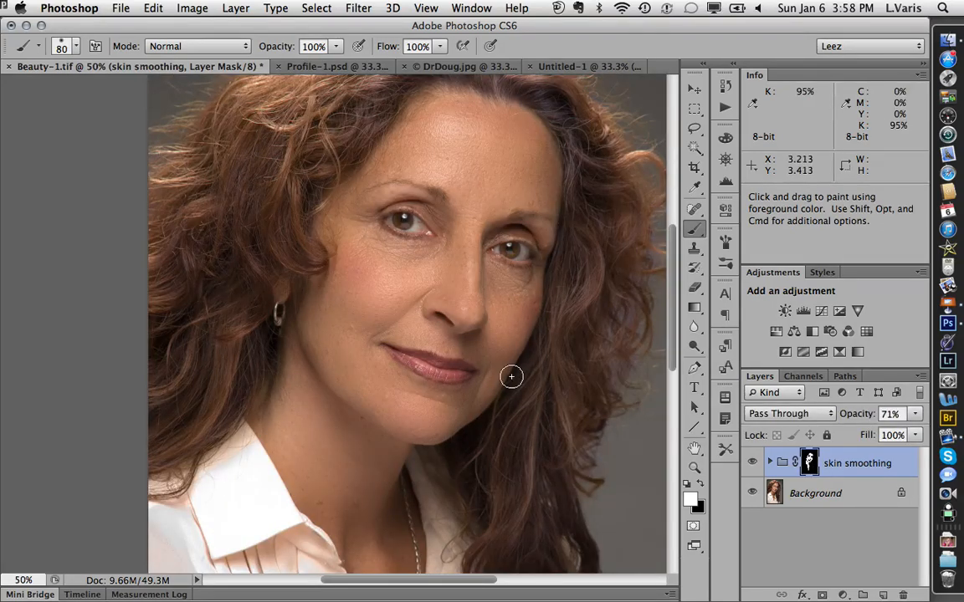
Reveal the smoothing between brow and eyelid on both eyes by painting white on the mask with a size 45 brush.
key(super+space)
click(389, 215)
double_click(389, 215)
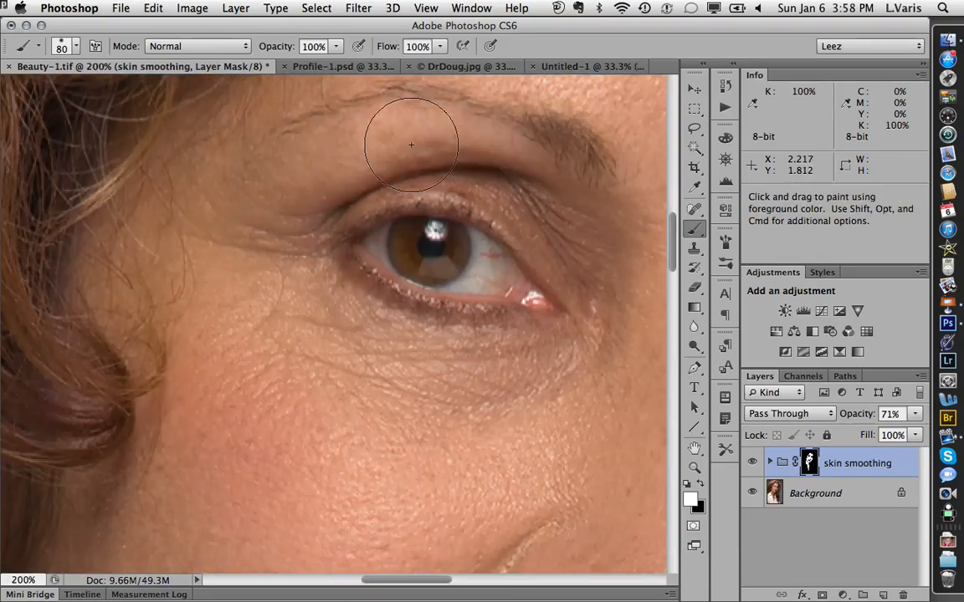
key(bracketleft)
key(bracketleft)
key(bracketleft)
key(bracketleft)
mouse_move(339, 135)
mouse_down()
mouse_move(478, 151)
mouse_move(527, 174)
mouse_move(578, 253)
mouse_up()
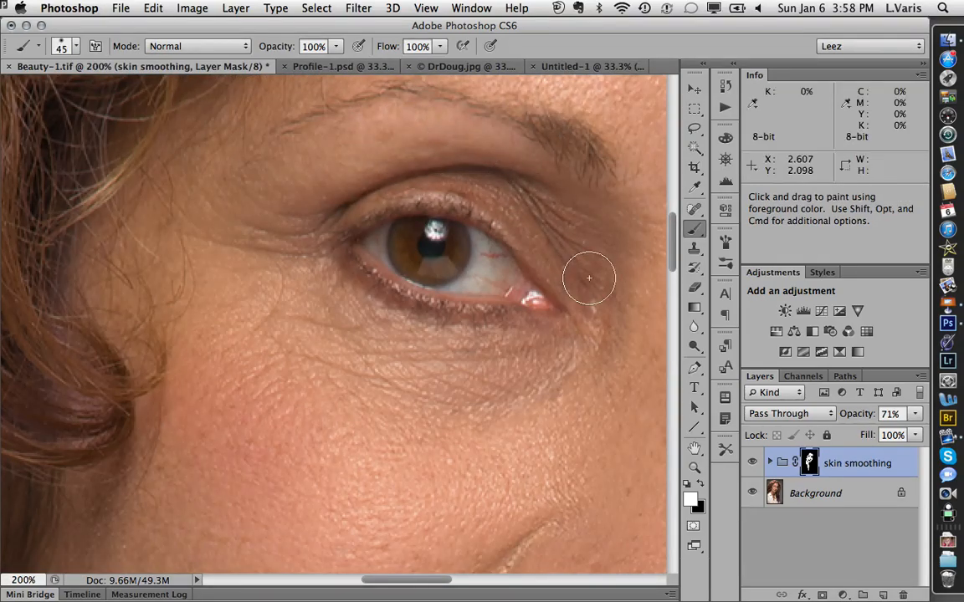
key(space)
drag(607, 346, 301, 256)
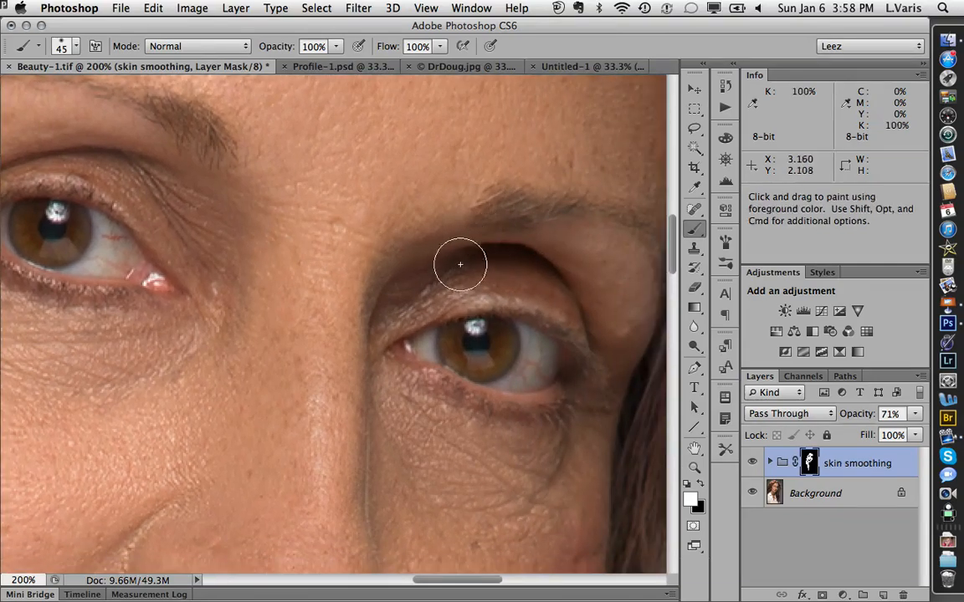
mouse_move(385, 266)
mouse_down()
mouse_move(600, 263)
mouse_move(625, 334)
mouse_move(527, 244)
mouse_up()
Expand the skin smoothing group and set the smooth layer's Surface Blur radius to 48 pixels.
key(super+minus)
key(super+minus)
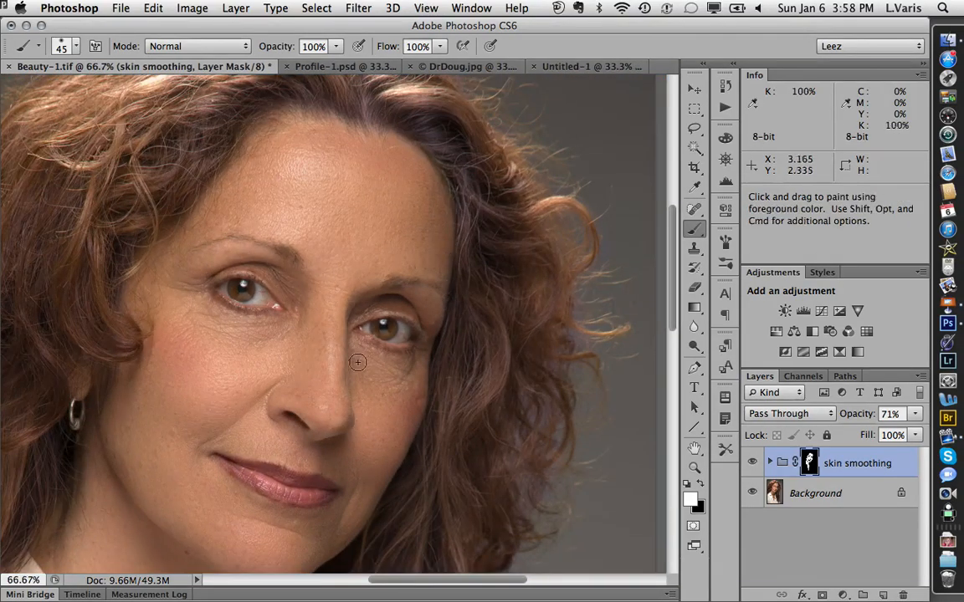
key(space)
drag(391, 348, 445, 308)
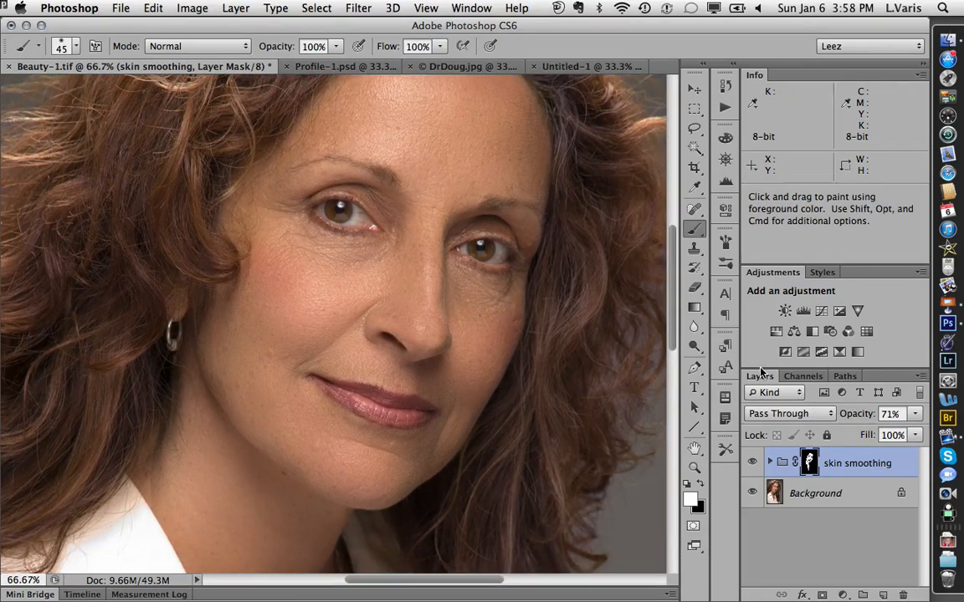
click(769, 463)
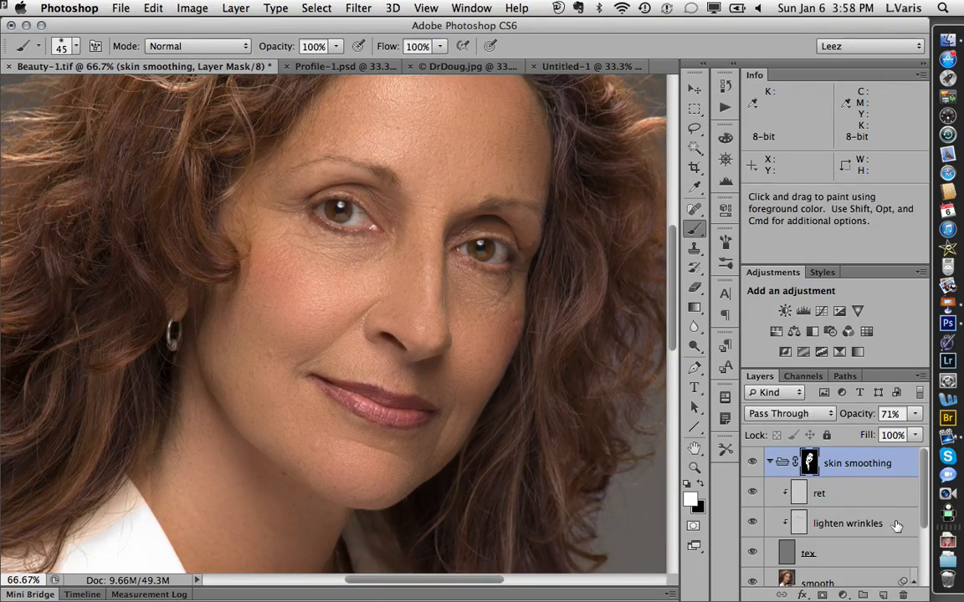
drag(924, 512, 925, 583)
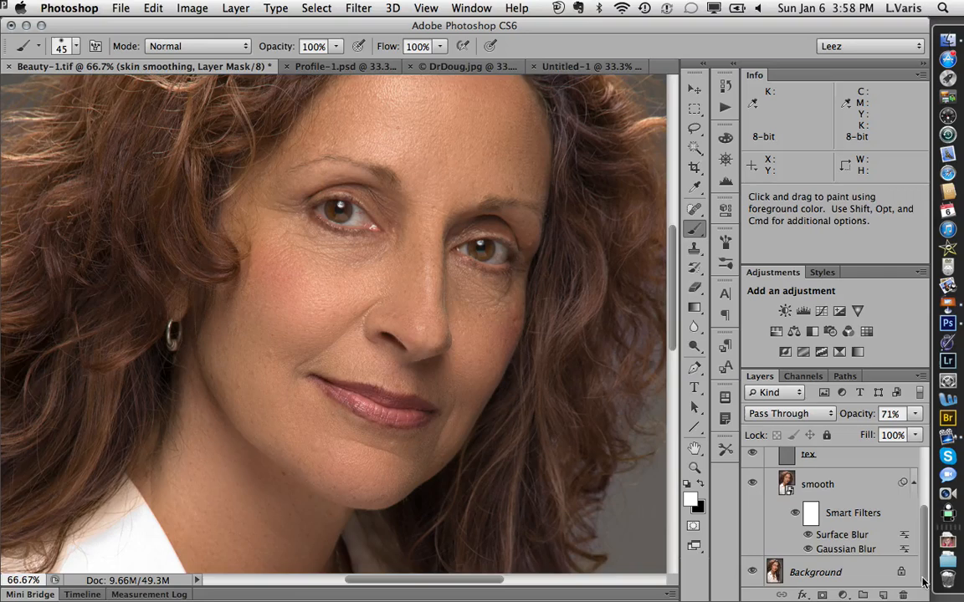
click(829, 536)
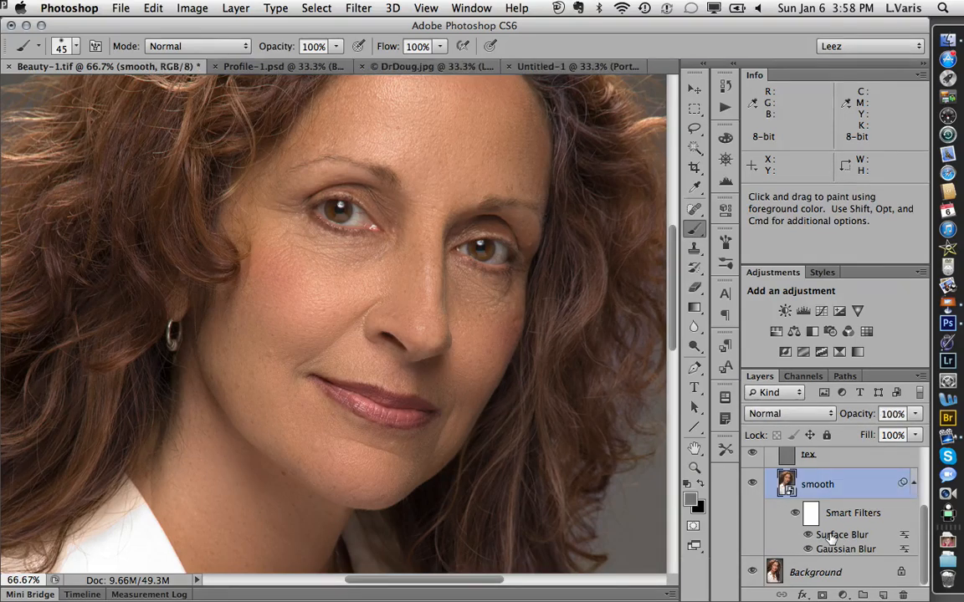
double_click(829, 536)
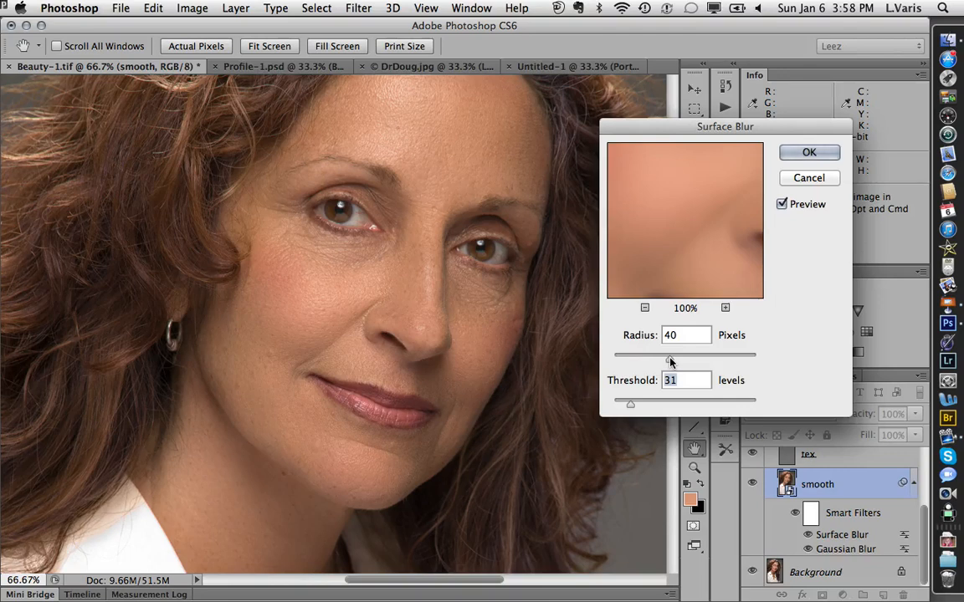
drag(670, 360, 682, 362)
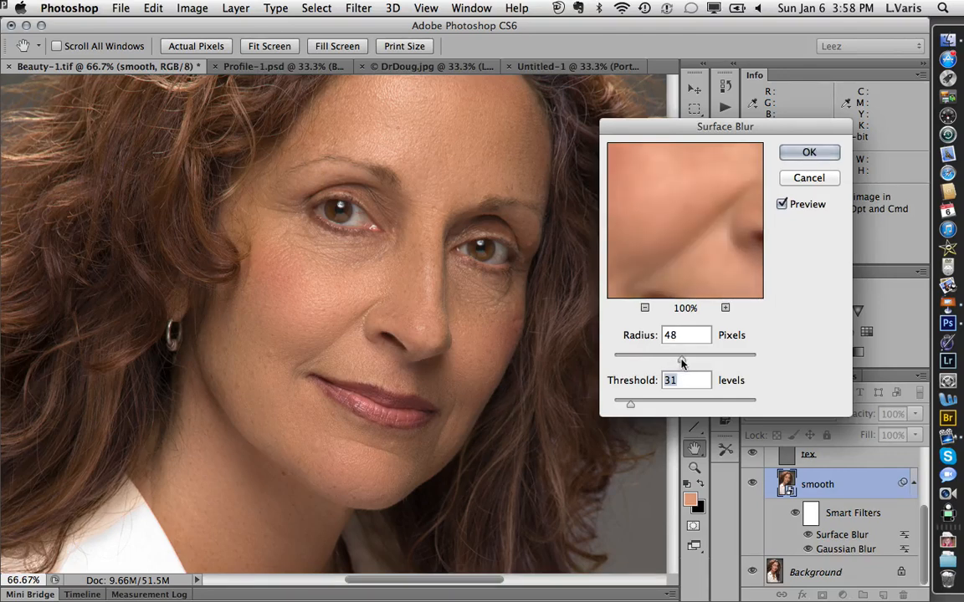
click(794, 154)
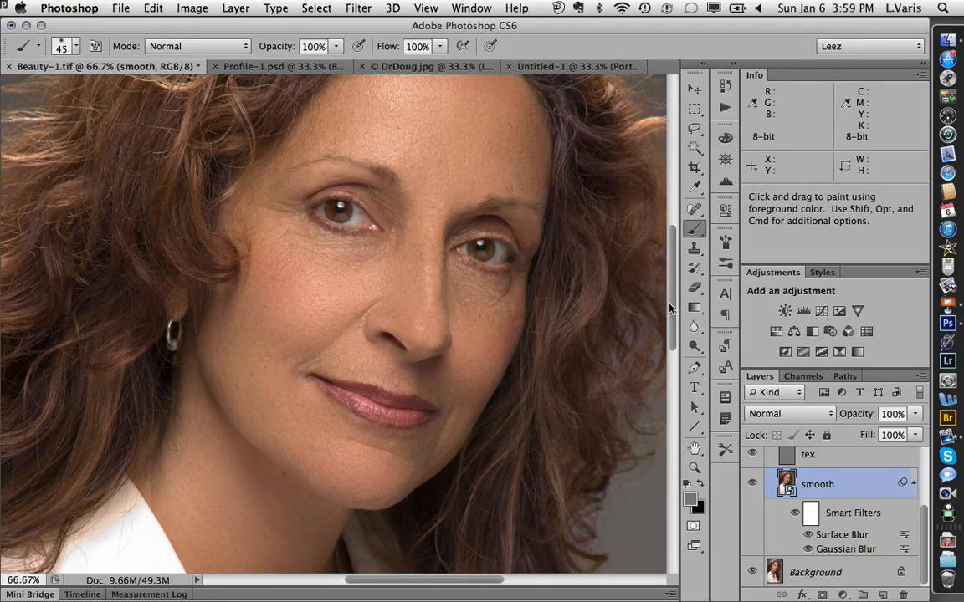
Add a new empty layer between the smooth and tex layers inside the group.
drag(669, 307, 675, 293)
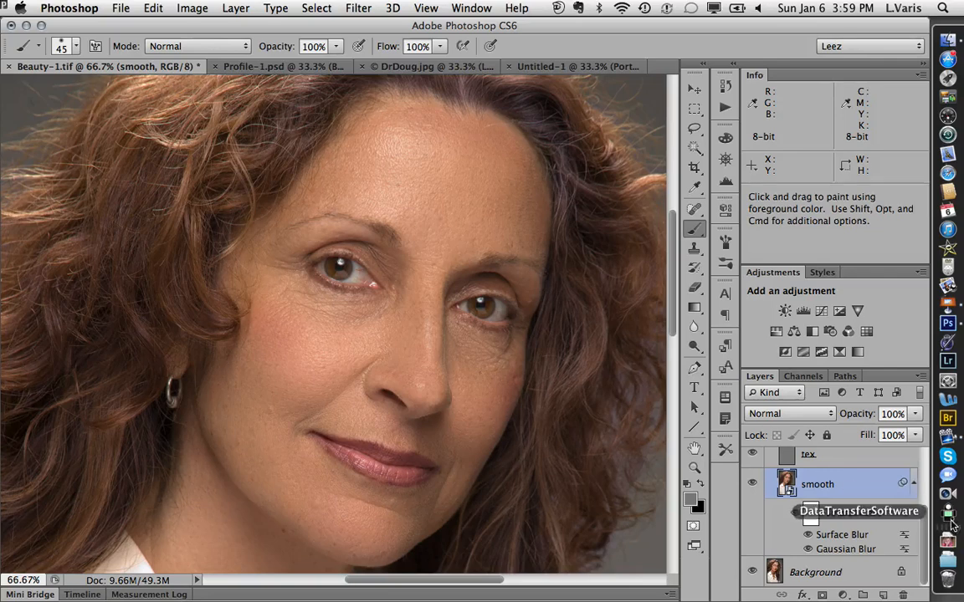
mouse_move(925, 532)
mouse_down()
mouse_move(926, 514)
mouse_move(927, 527)
mouse_up()
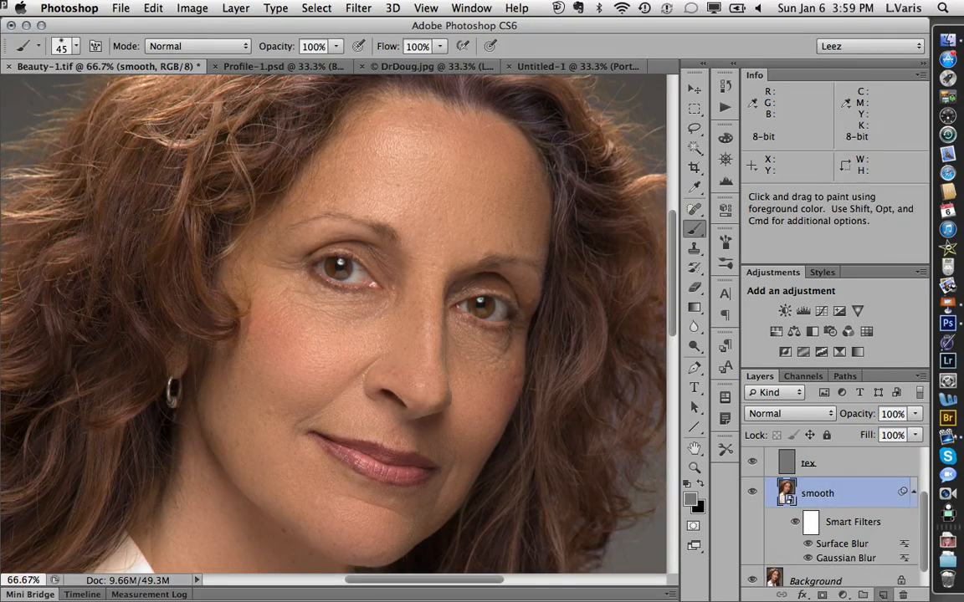
key(alt+shift+super+n)
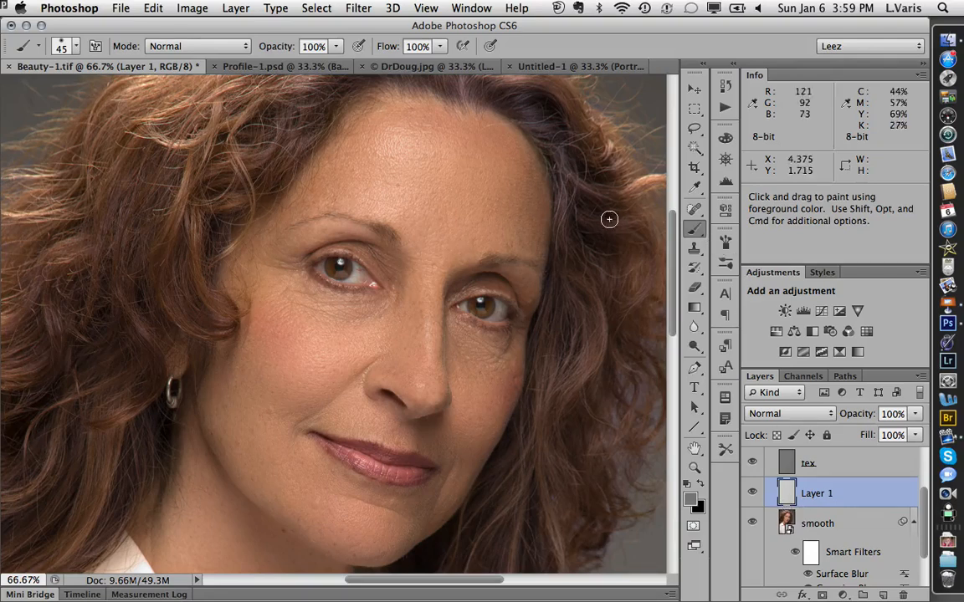
Sample the light forehead skin tone and paint it over the shadowed side of the forehead with a size 125 brush at 30% opacity.
key(alt)
alt+click(396, 150)
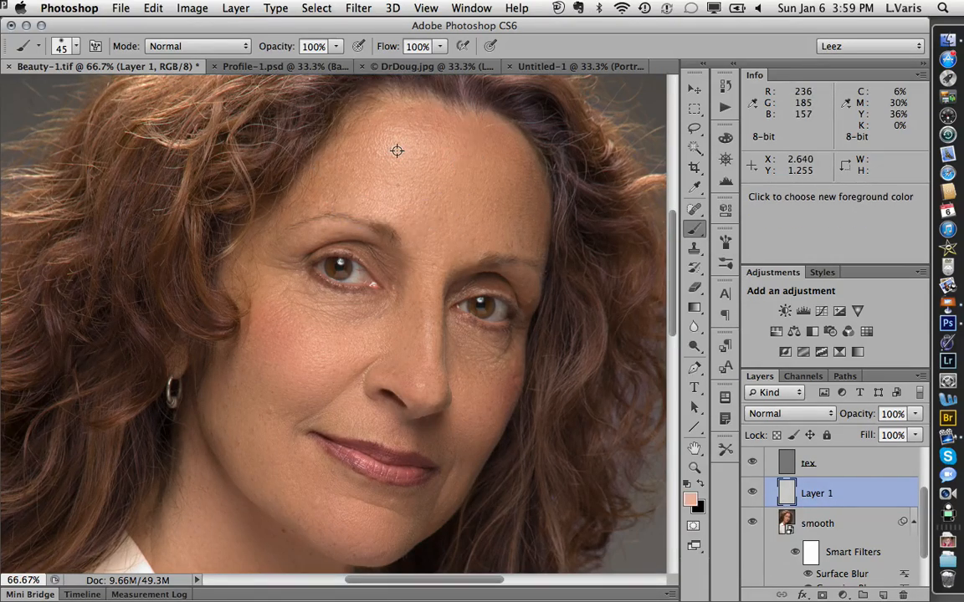
key(bracketright)
key(bracketright)
key(bracketright)
key(bracketright)
key(bracketright)
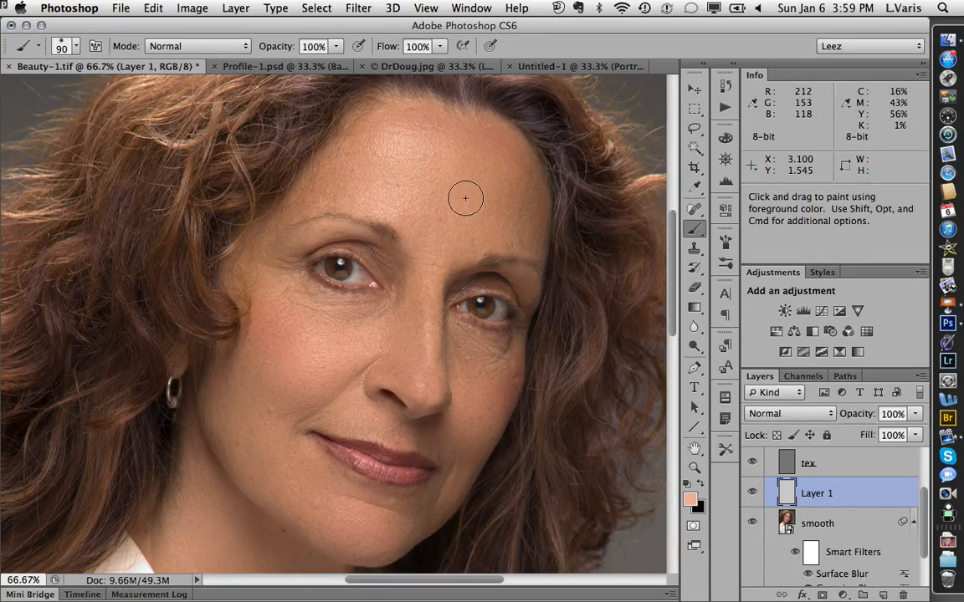
key(3)
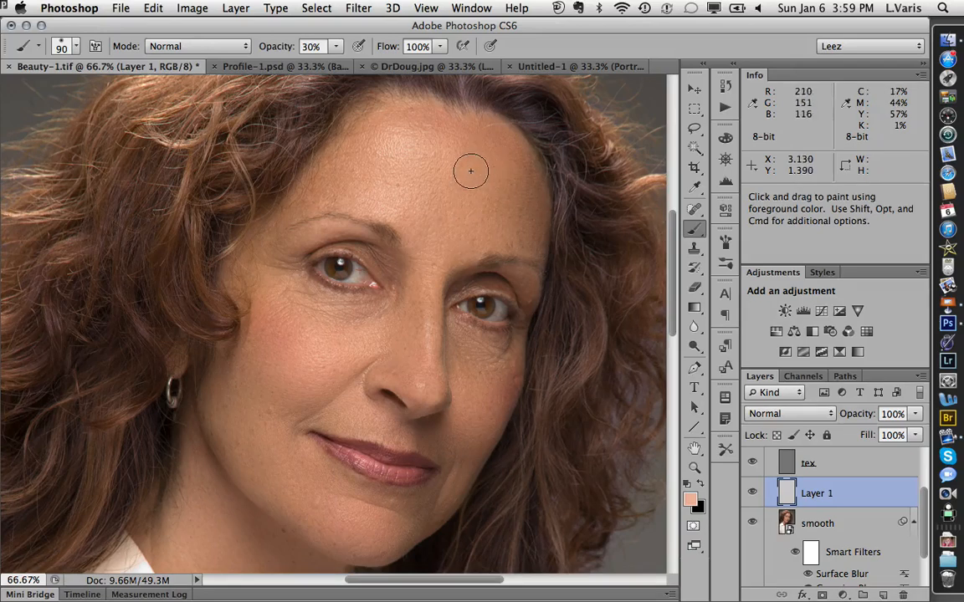
key(bracketright)
key(bracketright)
mouse_move(483, 167)
mouse_down()
mouse_move(457, 160)
mouse_move(496, 179)
mouse_move(470, 188)
mouse_move(495, 187)
mouse_move(484, 210)
mouse_move(456, 216)
mouse_move(488, 214)
mouse_move(495, 224)
mouse_move(424, 228)
mouse_move(480, 203)
mouse_up()
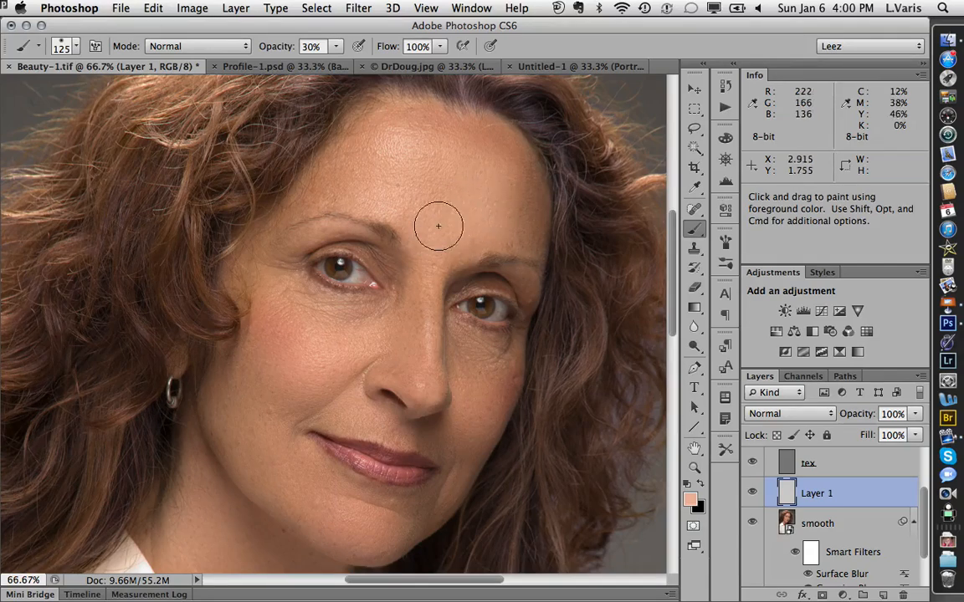
Even the tone between the brows and down the nose, reducing the brush in stages from 80 to 50.
key(bracketleft)
key(bracketleft)
key(bracketleft)
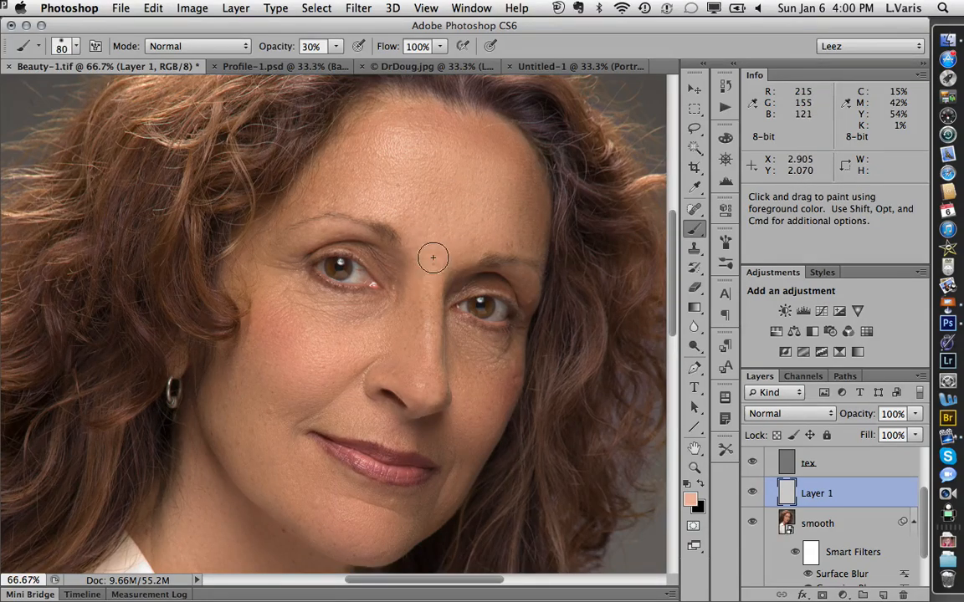
key(bracketleft)
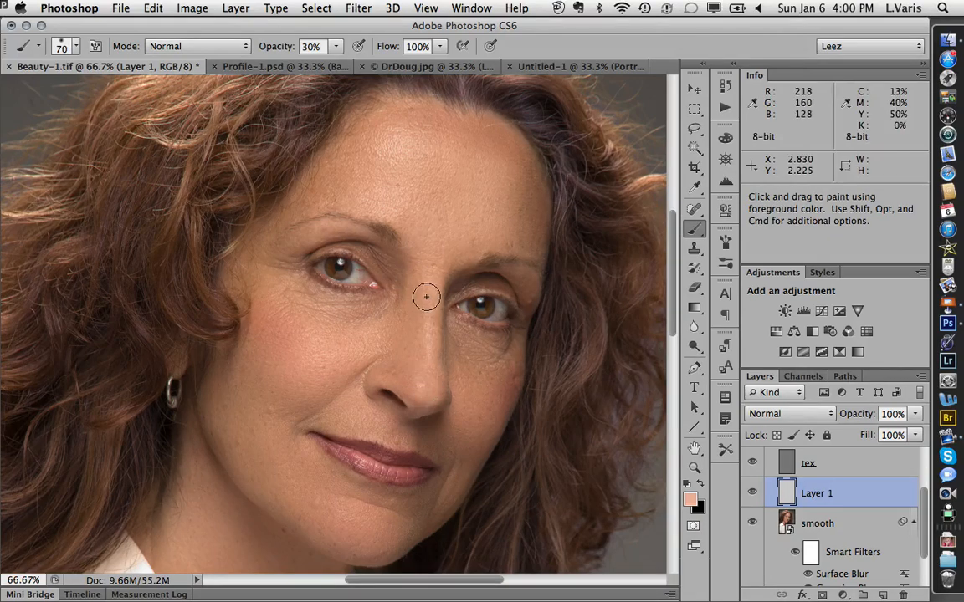
key(bracketleft)
key(bracketleft)
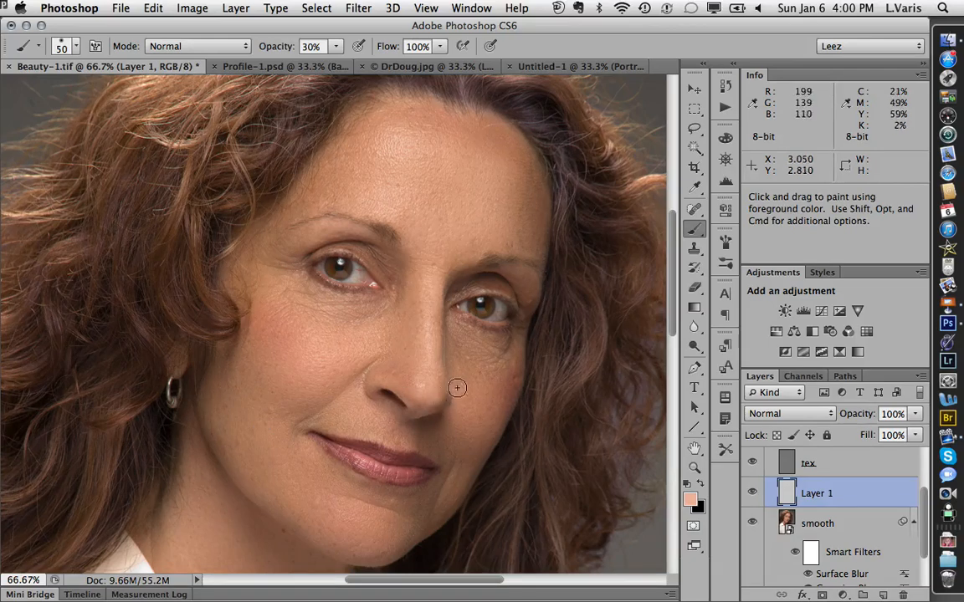
Soften the tones beside the nose and on the chin with a size 90 brush.
key(bracketright)
key(bracketright)
key(bracketright)
key(bracketright)
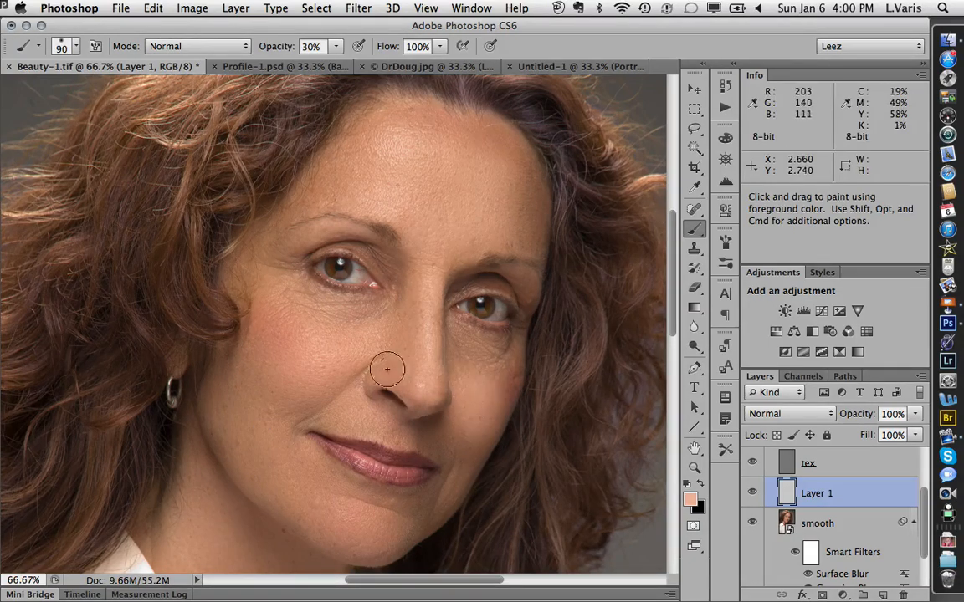
drag(385, 524, 391, 527)
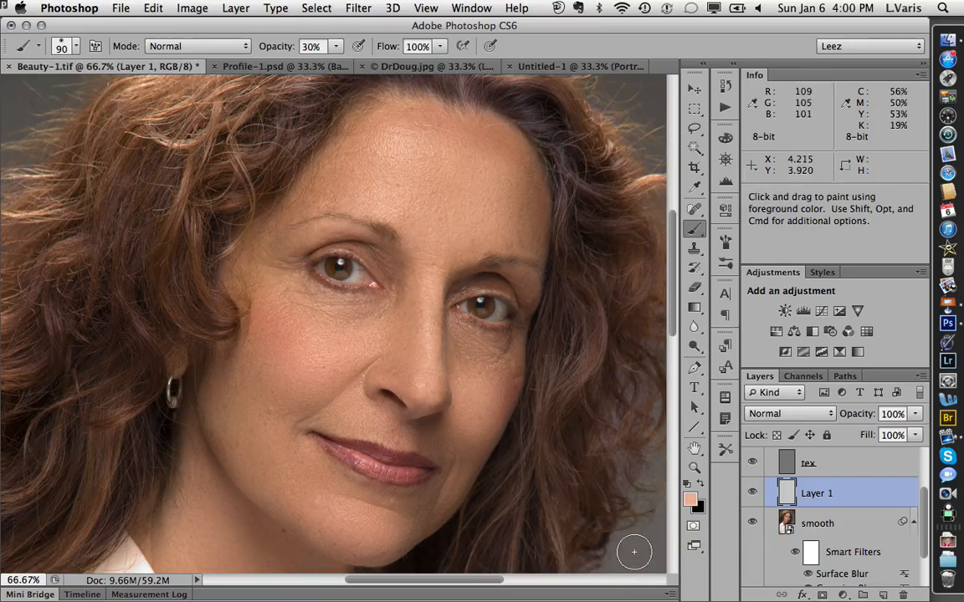
Collapse the Info panel and compare the retouched face with the original by alternately showing the Background alone and all layers.
key(super+equal)
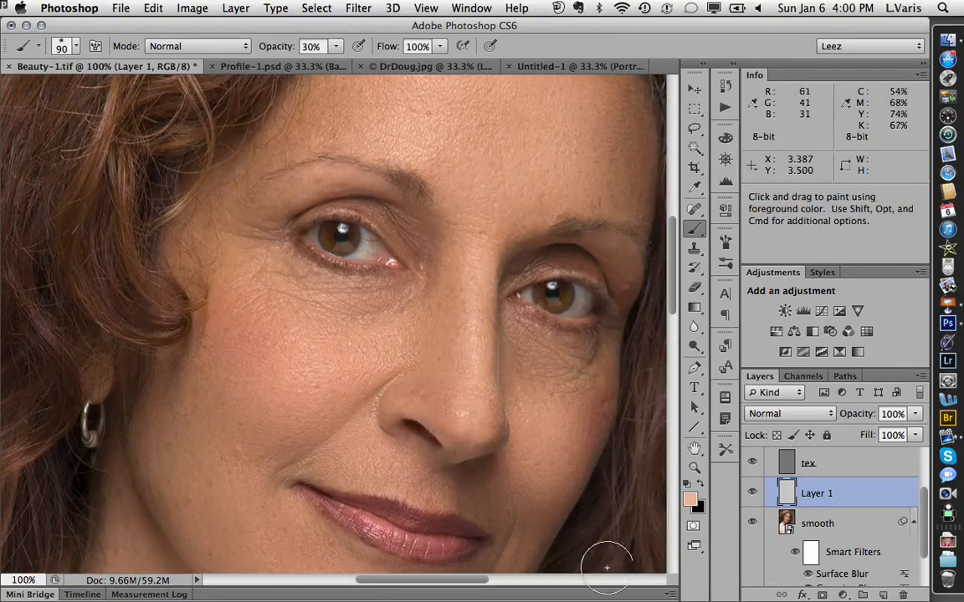
drag(473, 511, 466, 360)
key(super+minus)
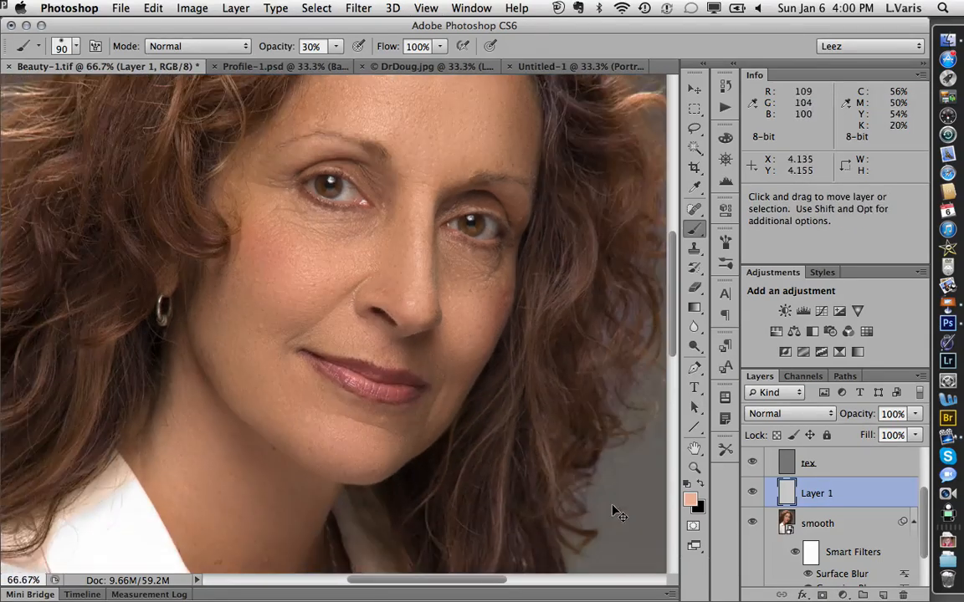
drag(469, 488, 502, 525)
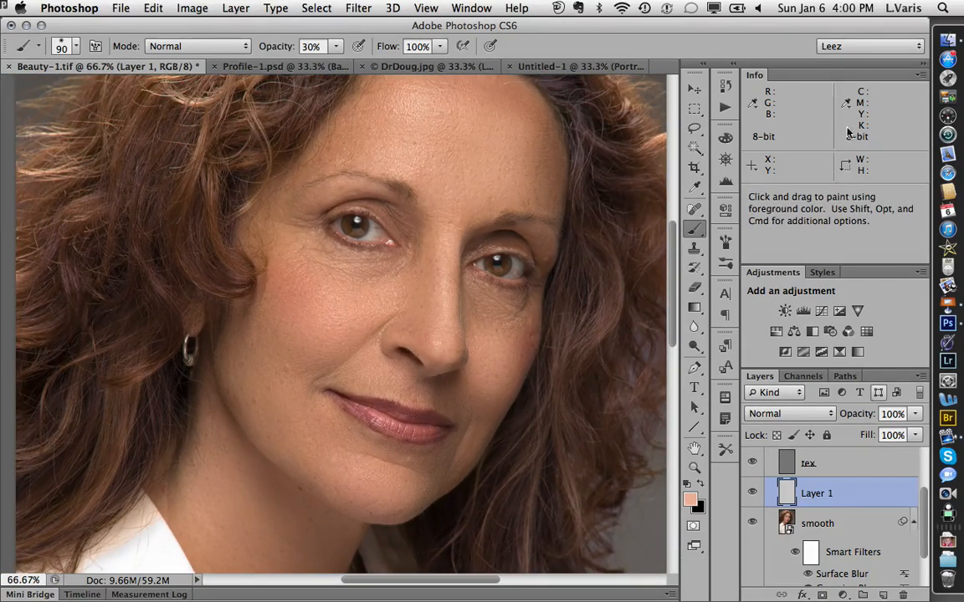
double_click(755, 76)
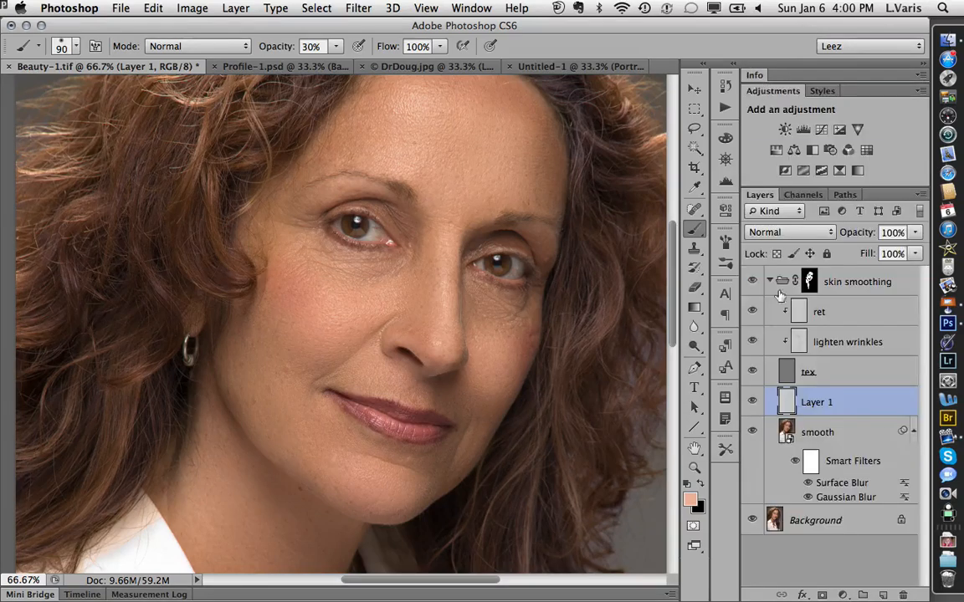
alt+click(751, 521)
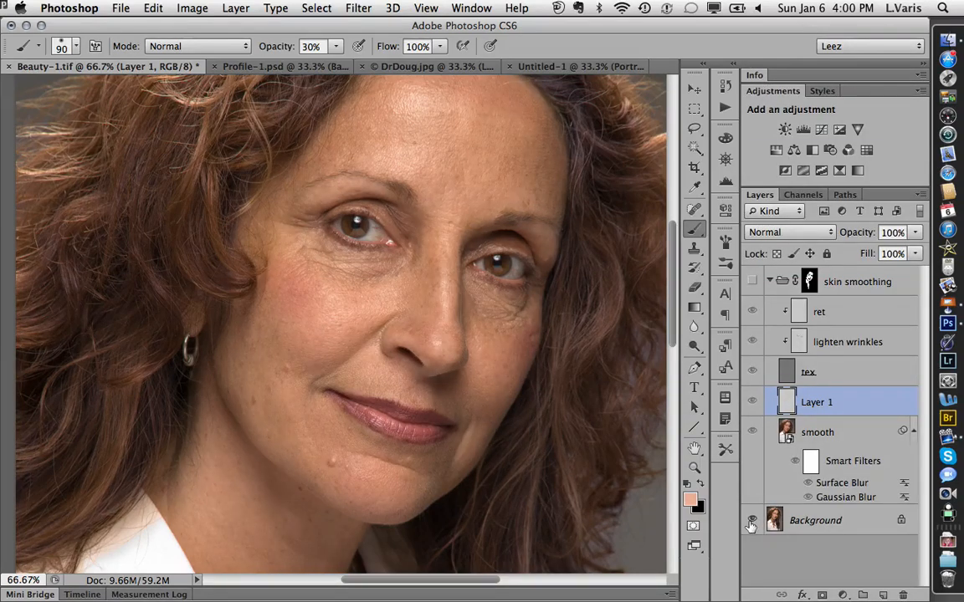
alt+click(751, 520)
alt+click(750, 520)
alt+click(750, 520)
alt+click(750, 521)
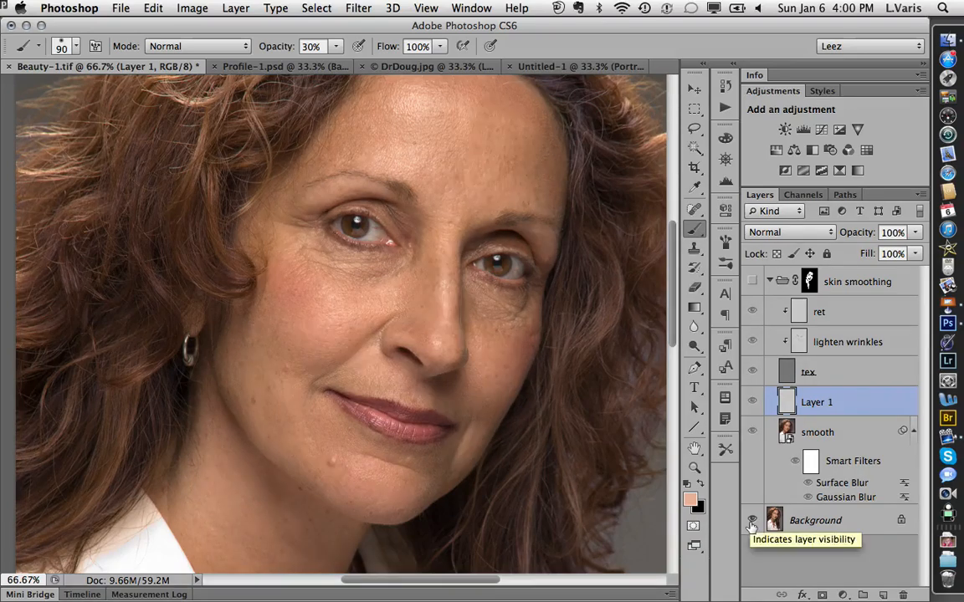
alt+click(750, 522)
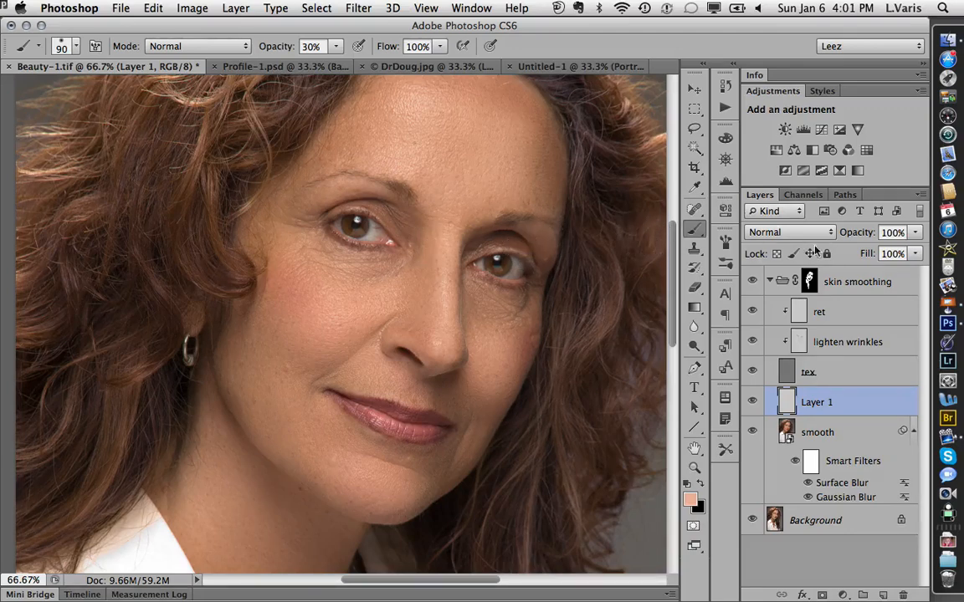
Collapse the skin smoothing group and add a new layer named eyes above it.
click(769, 282)
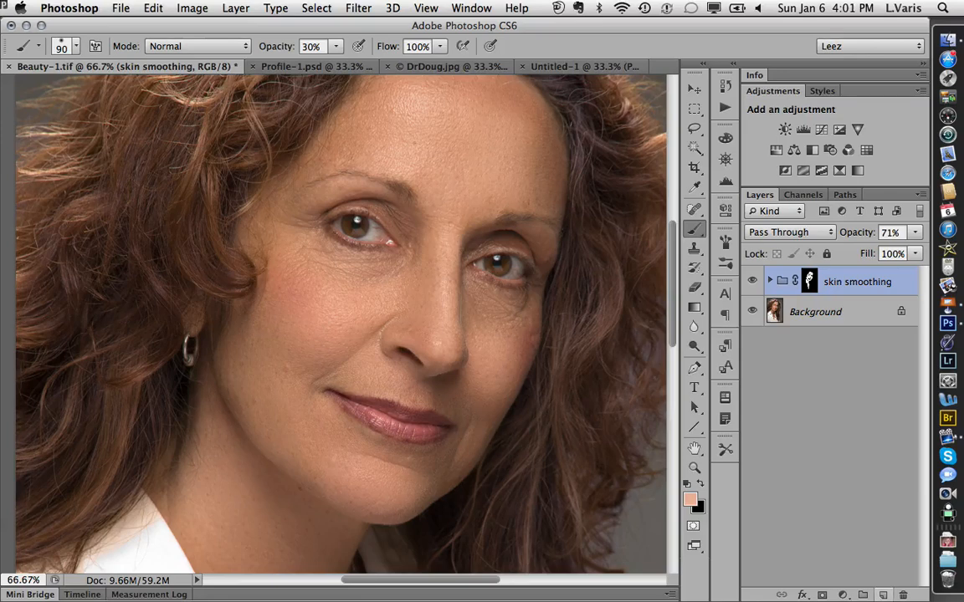
click(883, 595)
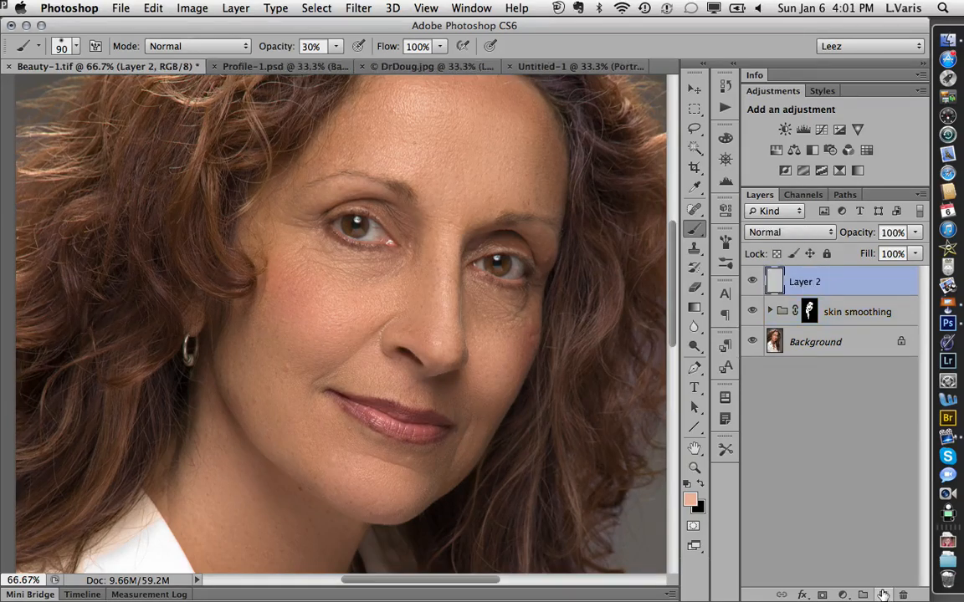
double_click(805, 282)
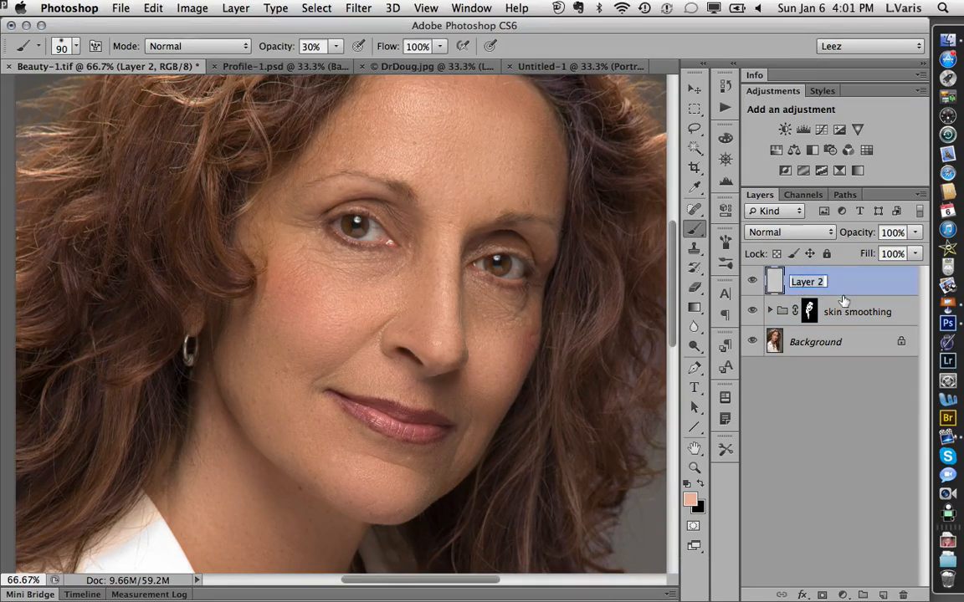
text(eyy)
key(BackSpace)
text(es)
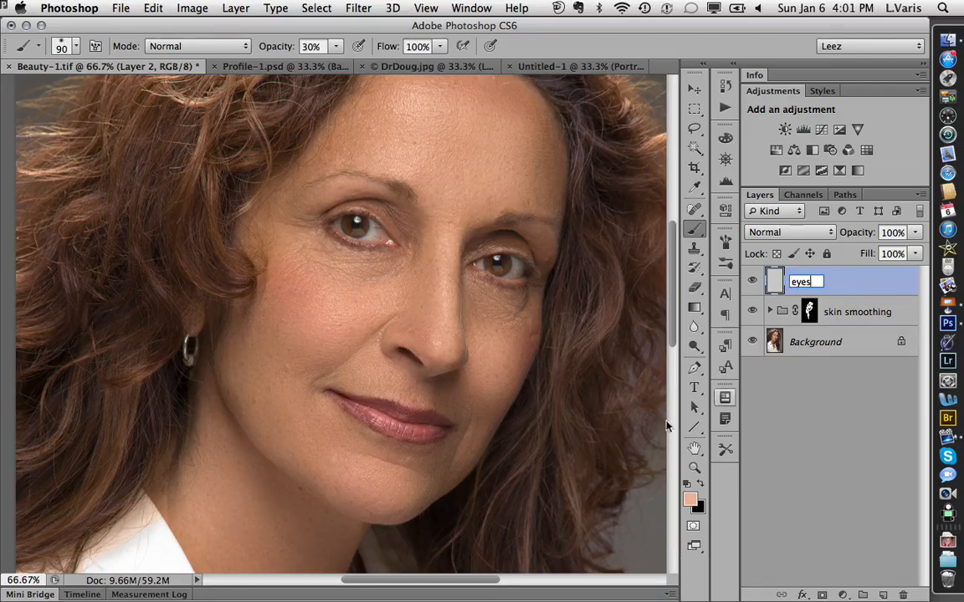
key(Return)
Paint out the red vein in the white of the image-left eye with a sampled eye-white tone, brush size 9 at 20% opacity.
click(373, 239)
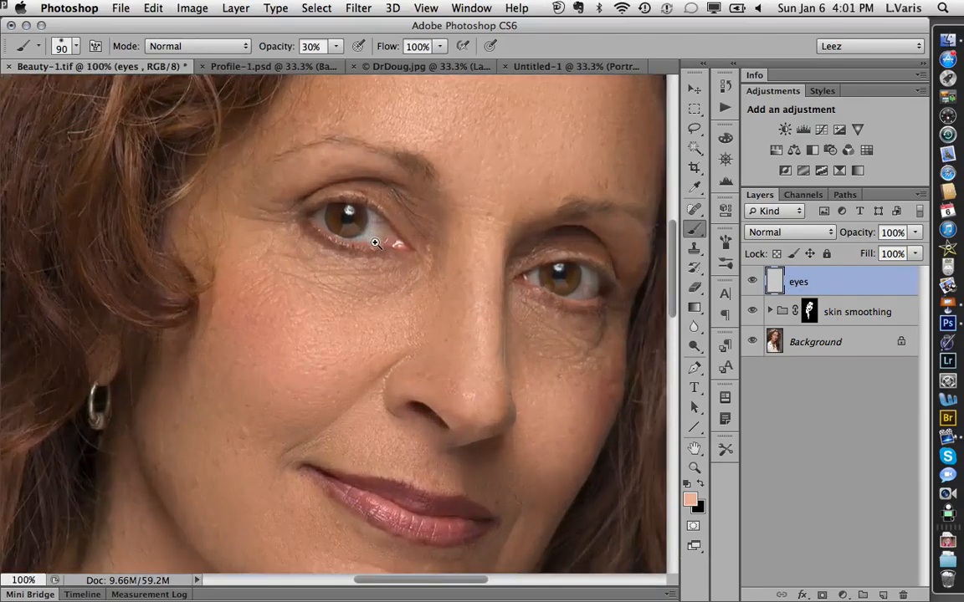
click(373, 243)
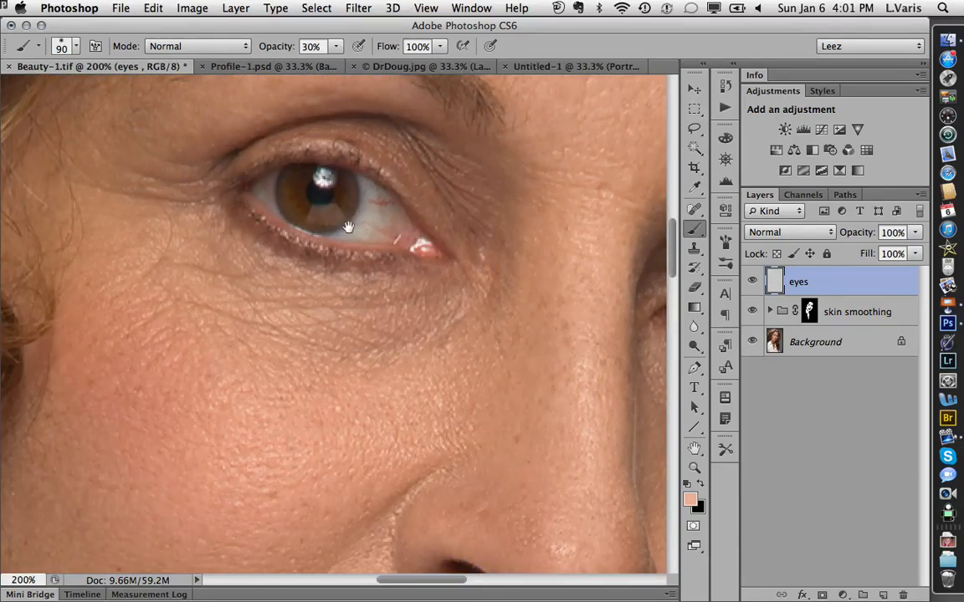
drag(334, 229, 205, 256)
drag(309, 290, 269, 288)
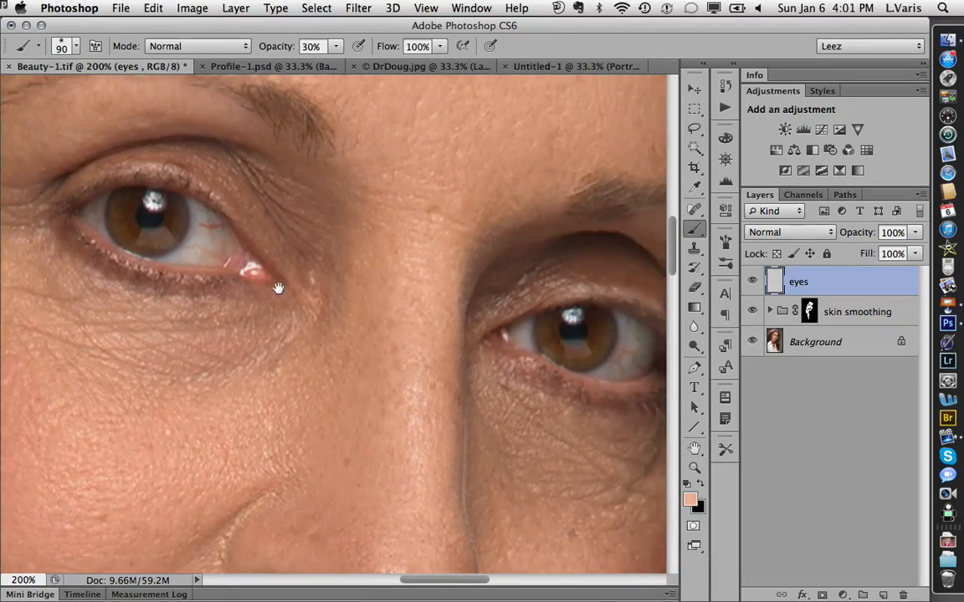
key(bracketleft)
key(bracketleft)
key(bracketleft)
key(bracketleft)
key(bracketleft)
key(bracketleft)
key(2)
key(bracketleft)
key(bracketleft)
key(bracketleft)
alt+click(200, 224)
mouse_move(216, 226)
mouse_down()
mouse_move(191, 206)
mouse_move(215, 250)
mouse_up()
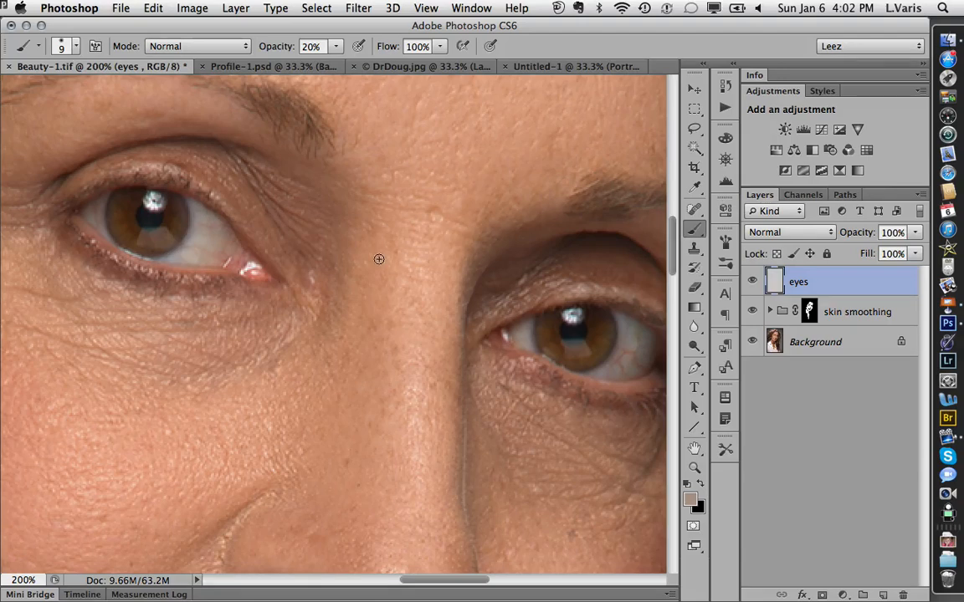
Compare the eye white with and without the eyes layer, leaving the layer visible.
click(752, 282)
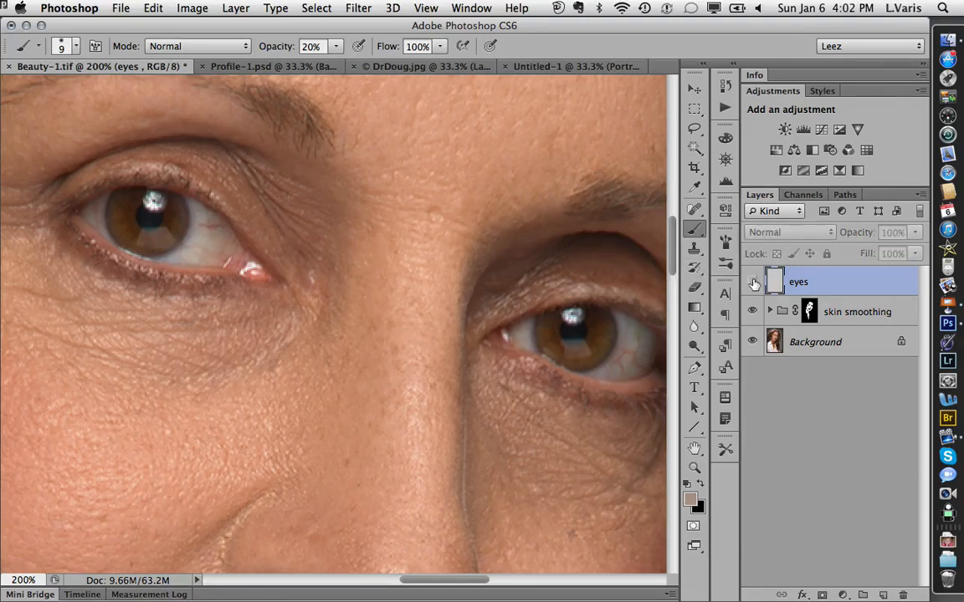
click(753, 281)
click(754, 282)
click(754, 282)
click(755, 282)
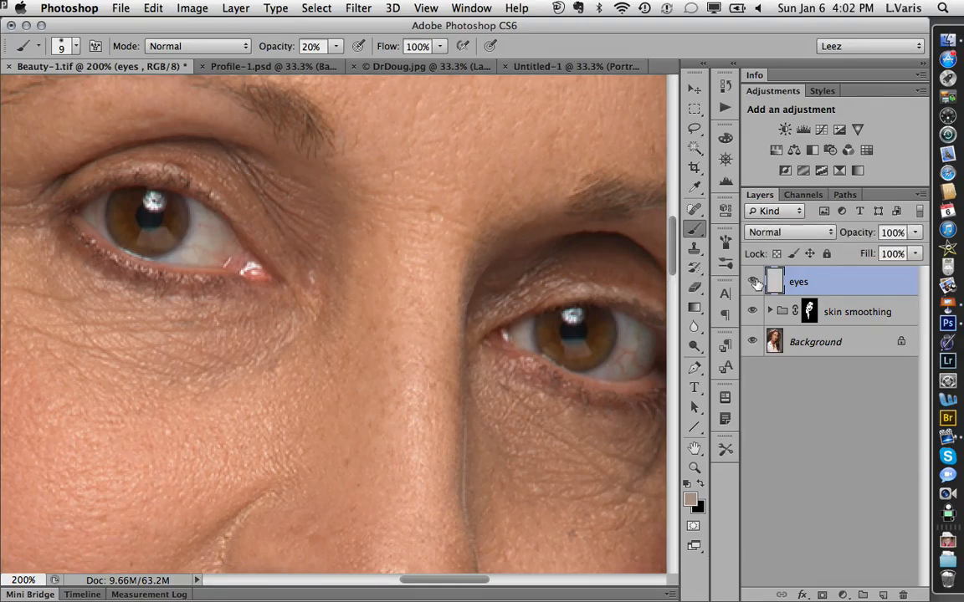
Paint out the veins in the white of the image-right eye with locally sampled tones and check the result against the original.
scroll(616, 370, right, 5)
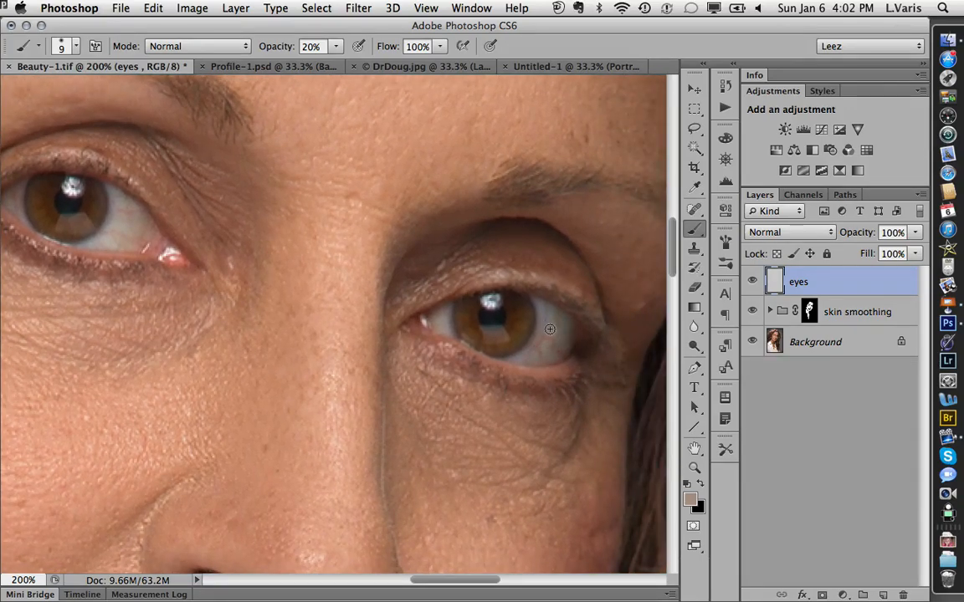
alt+click(547, 336)
mouse_move(545, 338)
mouse_down()
mouse_move(553, 324)
mouse_move(541, 346)
mouse_move(548, 339)
mouse_move(549, 353)
mouse_move(552, 343)
mouse_move(543, 345)
mouse_move(552, 359)
mouse_move(565, 344)
mouse_move(542, 358)
mouse_up()
alt+click(552, 358)
alt+click(555, 345)
alt+click(546, 345)
mouse_move(544, 342)
mouse_down()
mouse_move(554, 346)
mouse_move(546, 335)
mouse_move(538, 350)
mouse_move(548, 332)
mouse_move(568, 327)
mouse_up()
click(752, 283)
click(752, 283)
Draw a circular selection around the pupil of the image-left eye with the Elliptical Marquee tool.
key(space)
drag(490, 340, 560, 359)
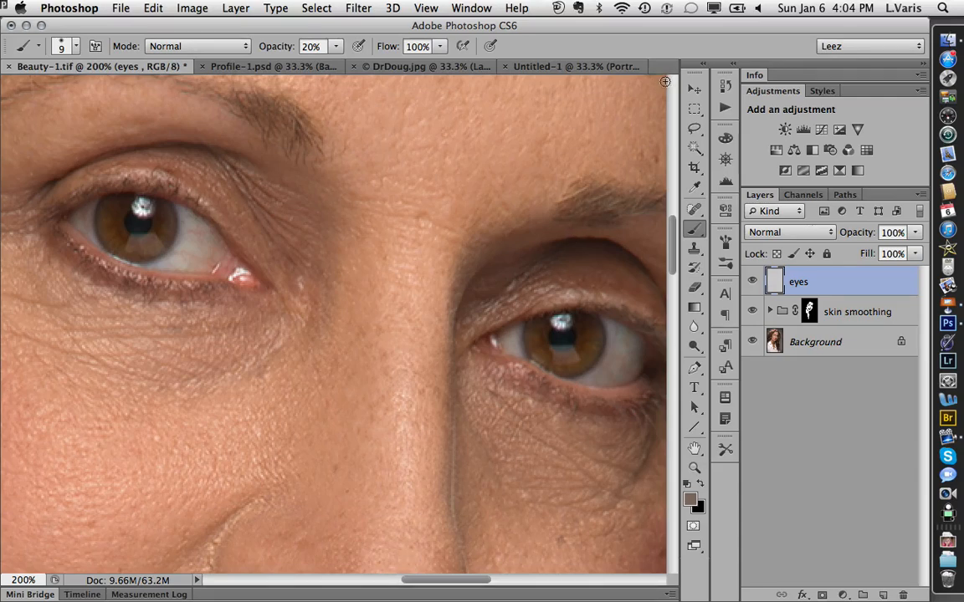
click(694, 108)
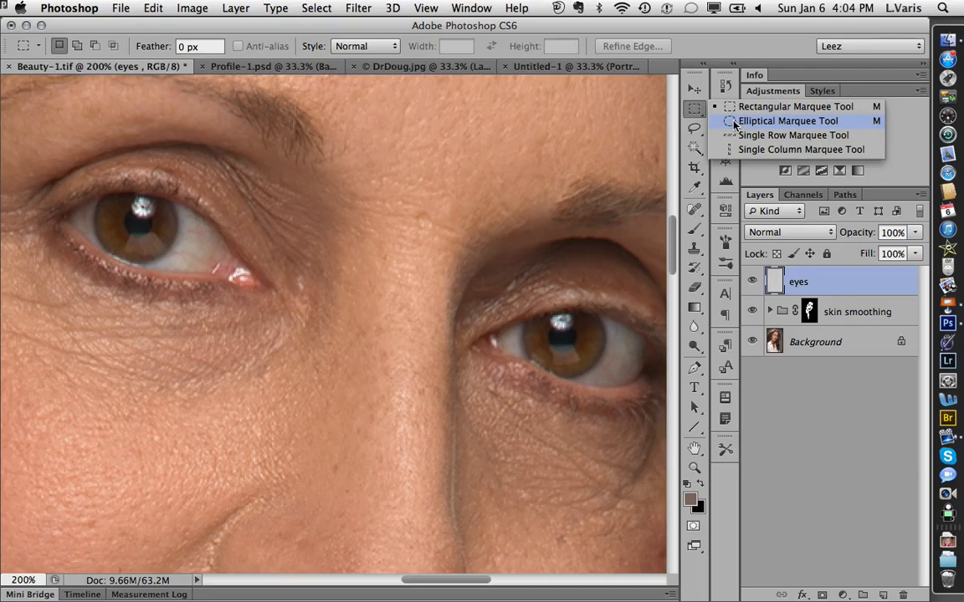
click(733, 122)
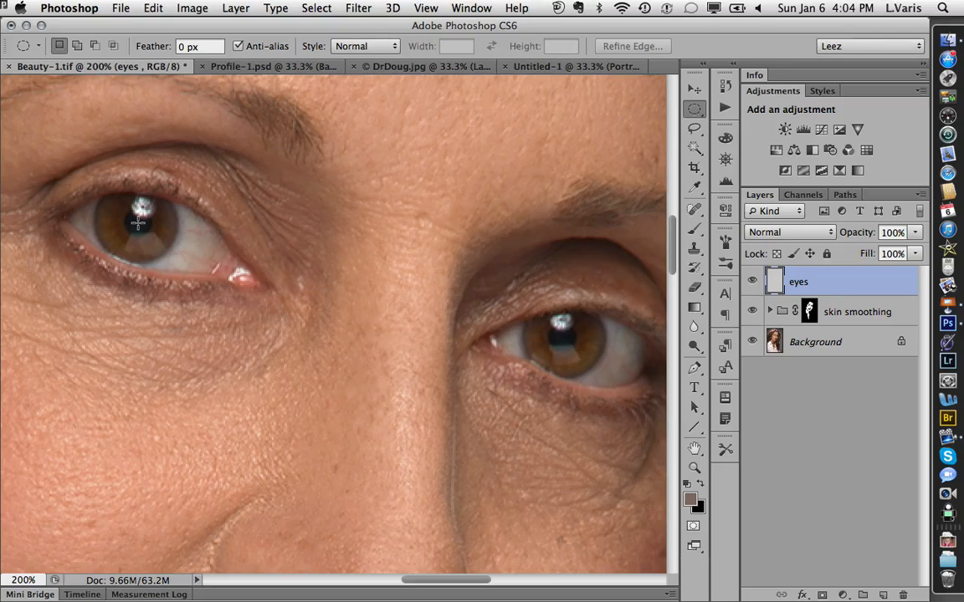
mouse_move(138, 222)
mouse_down()
mouse_move(131, 216)
mouse_move(116, 239)
mouse_move(139, 227)
mouse_up()
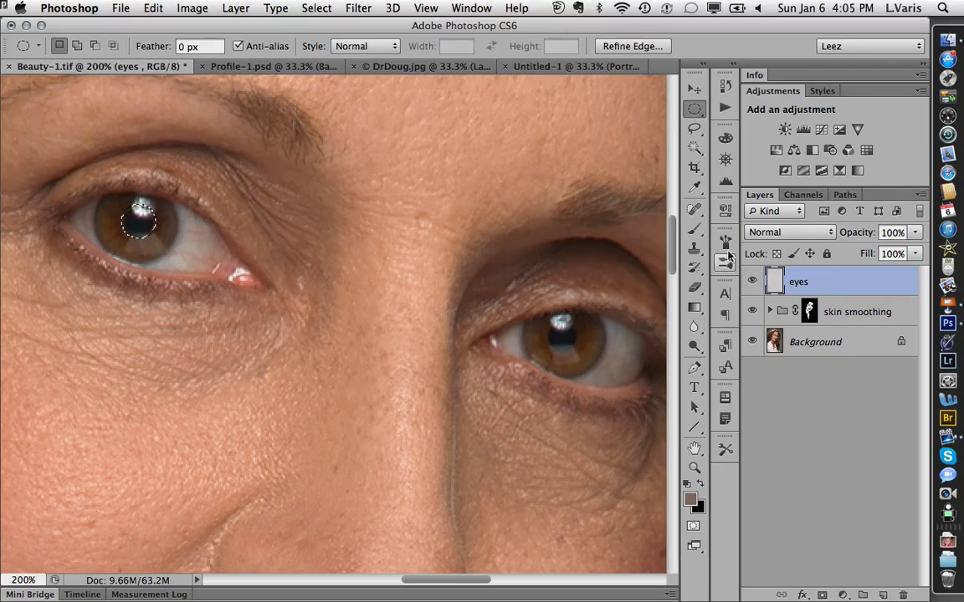
Paint the selected pupil with the near-black color, using a size 10 brush at 100% opacity, to cover its lower reflection.
click(702, 485)
click(694, 227)
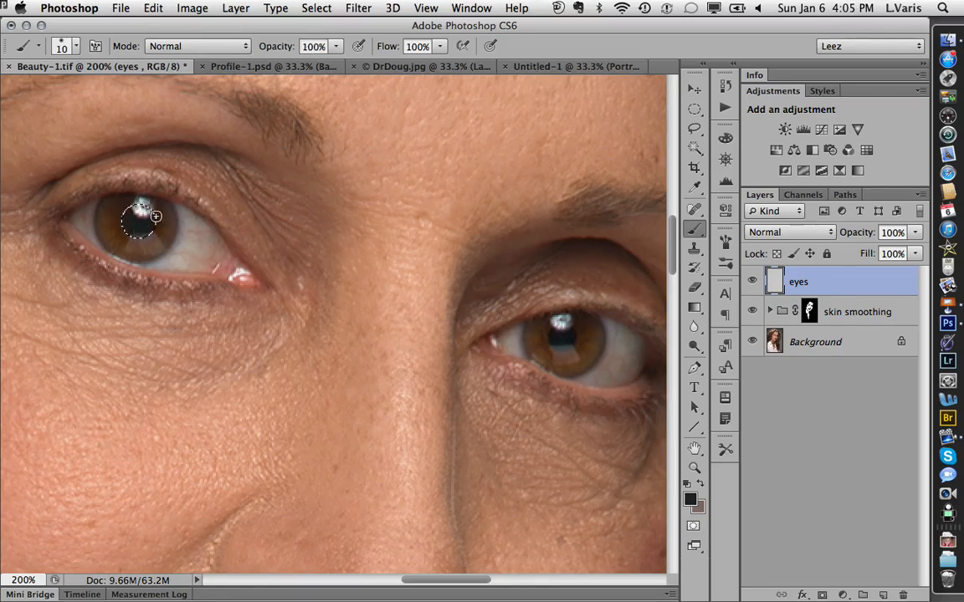
mouse_move(129, 231)
mouse_down()
mouse_move(151, 227)
mouse_move(133, 224)
mouse_move(121, 201)
mouse_move(144, 201)
mouse_move(137, 207)
mouse_up()
key(super+z)
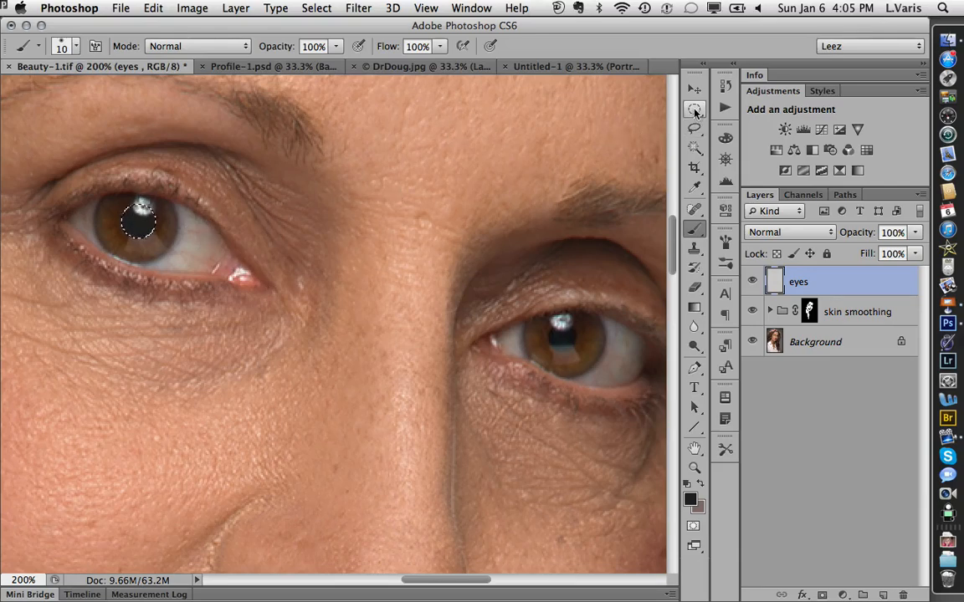
Move the circular selection onto the image-right eye's pupil, paint over its lower reflection in near-black, and deselect.
click(695, 111)
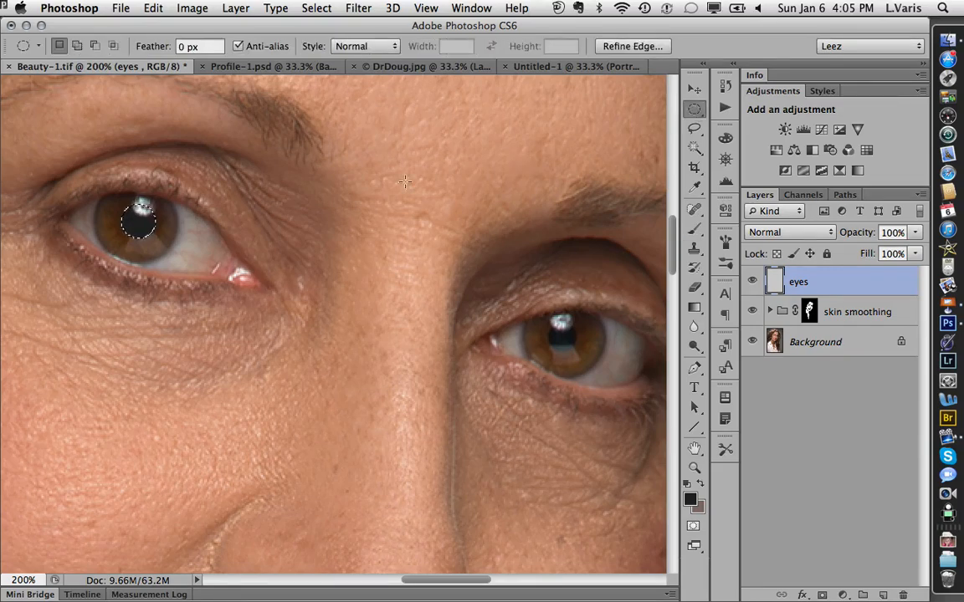
drag(142, 228, 562, 339)
click(696, 232)
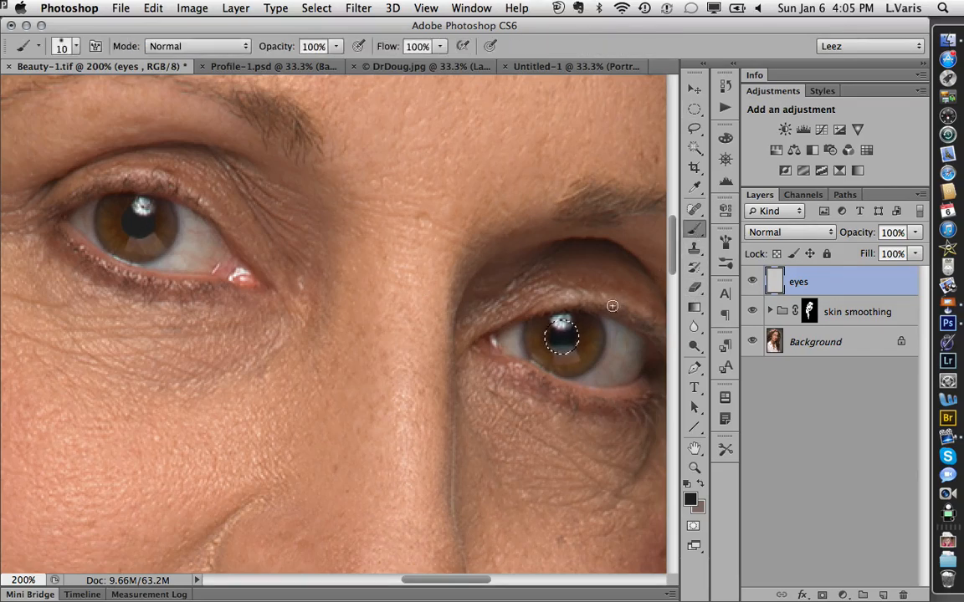
click(567, 334)
mouse_move(571, 330)
mouse_down()
mouse_move(543, 330)
mouse_move(549, 339)
mouse_move(574, 338)
mouse_move(546, 328)
mouse_up()
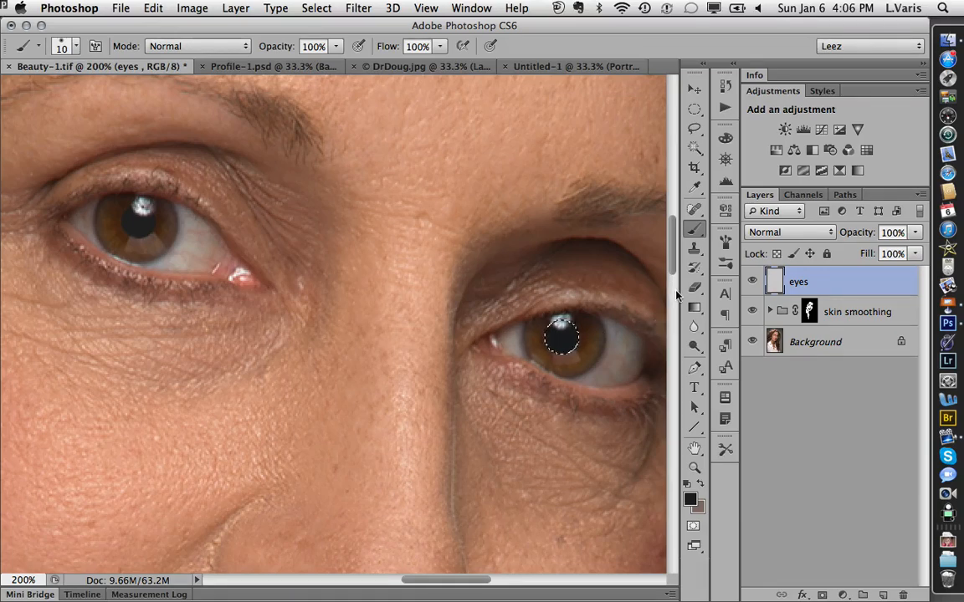
key(super+d)
Soften the painting on the eyes layer with a Gaussian Blur of 0.8 pixels radius.
click(358, 9)
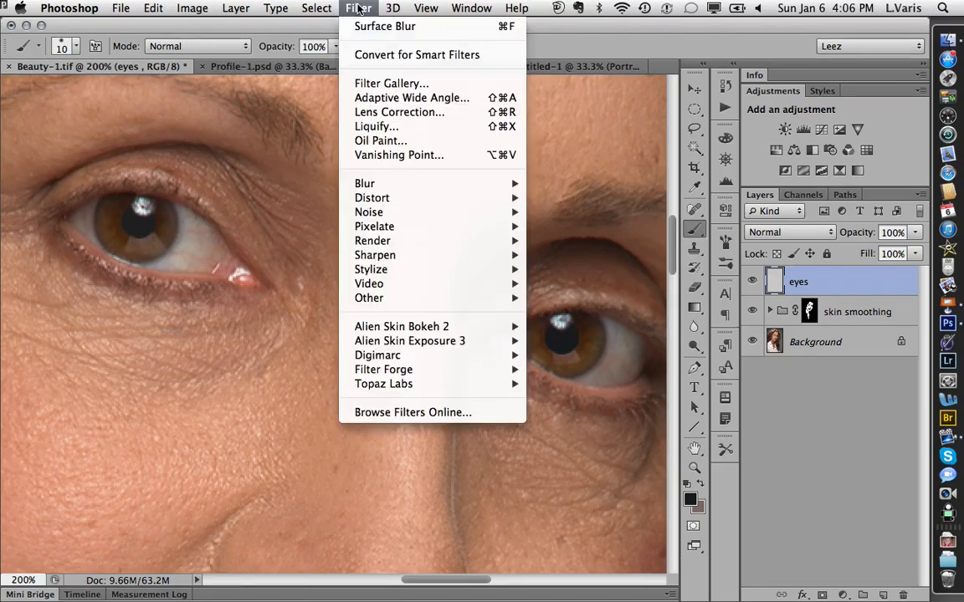
mouse_move(361, 184)
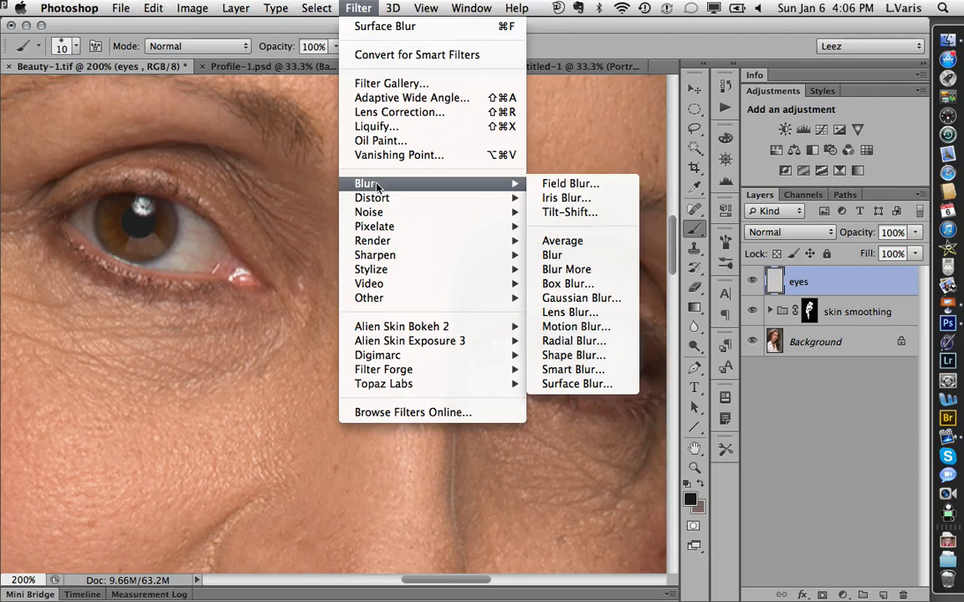
click(577, 298)
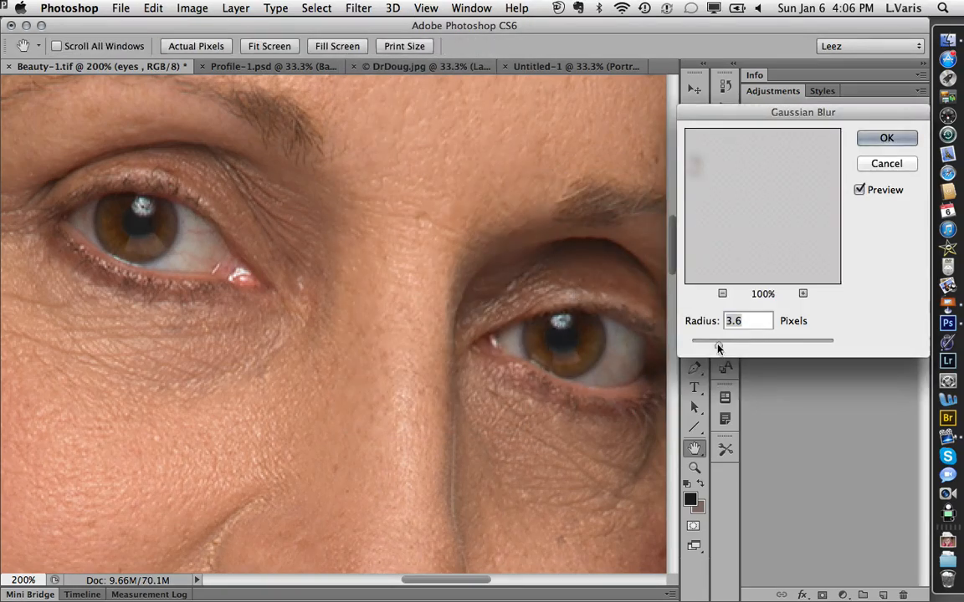
drag(718, 348, 697, 346)
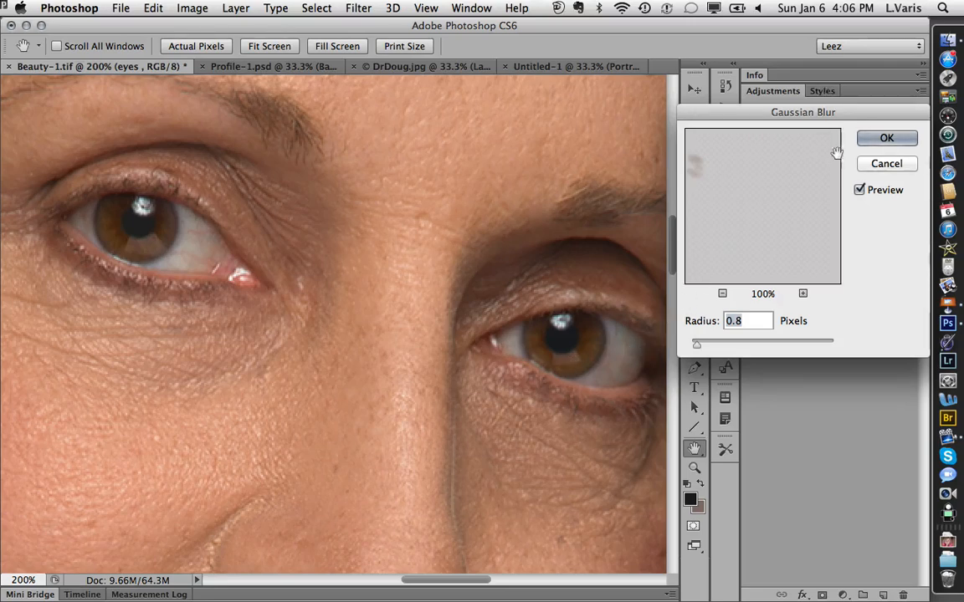
click(886, 138)
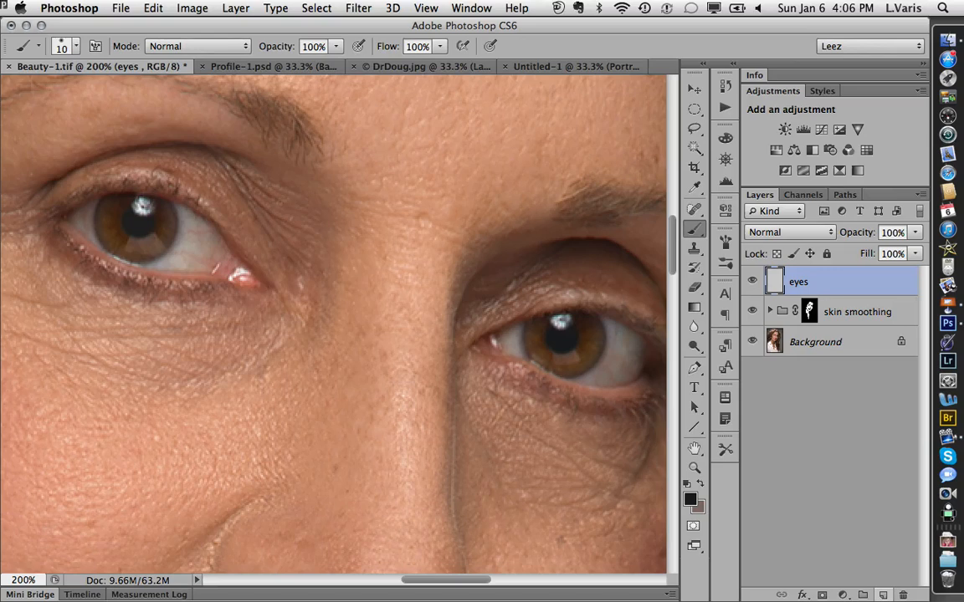
Create a new layer above eyes in Soft Light mode, filled with the neutral 50% gray.
alt+click(862, 593)
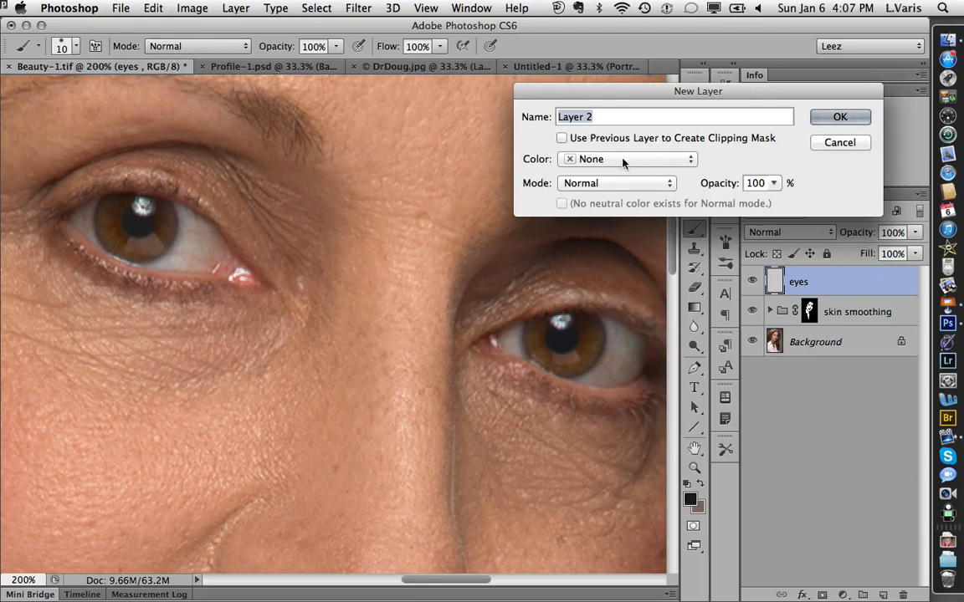
click(614, 185)
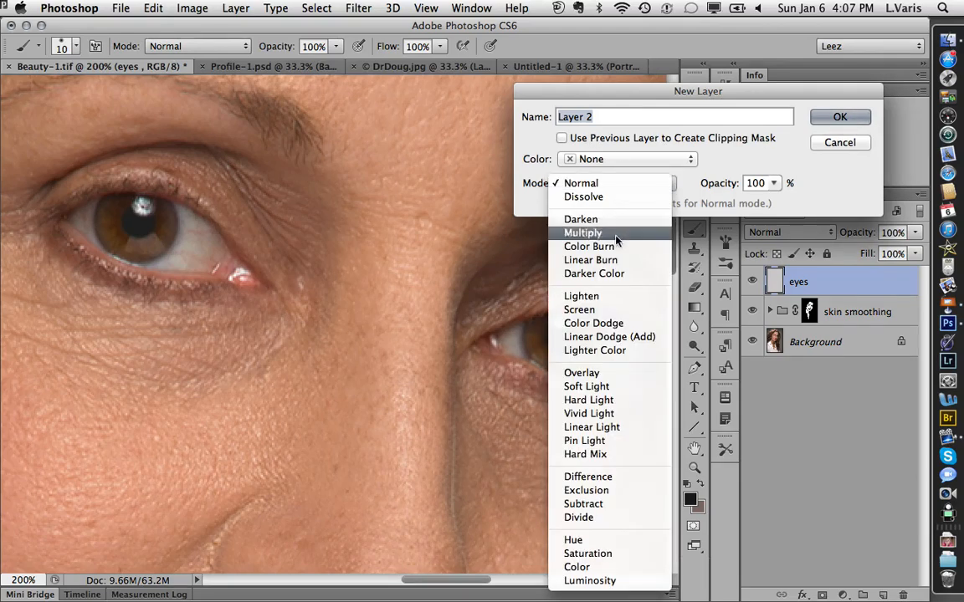
click(618, 387)
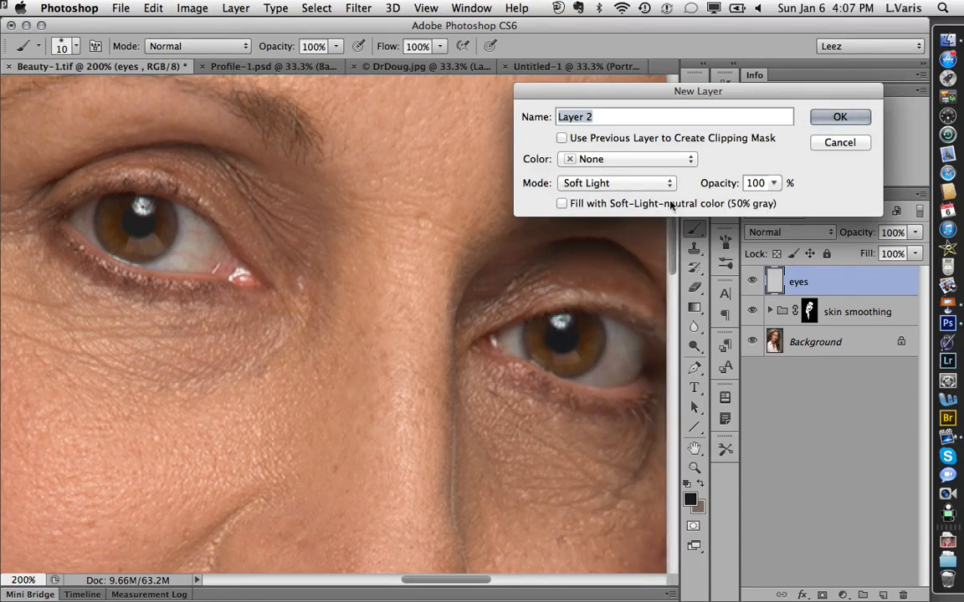
click(561, 205)
key(Return)
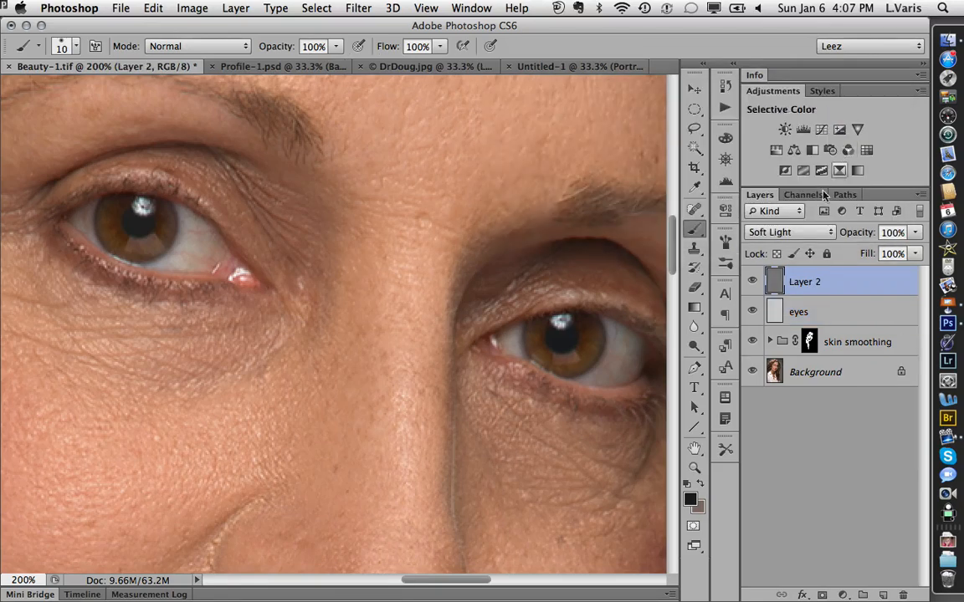
Brighten the lower iris of the image-right eye on the gray layer with the Dodge tool at size 10, Highlights range, 20% exposure.
click(694, 346)
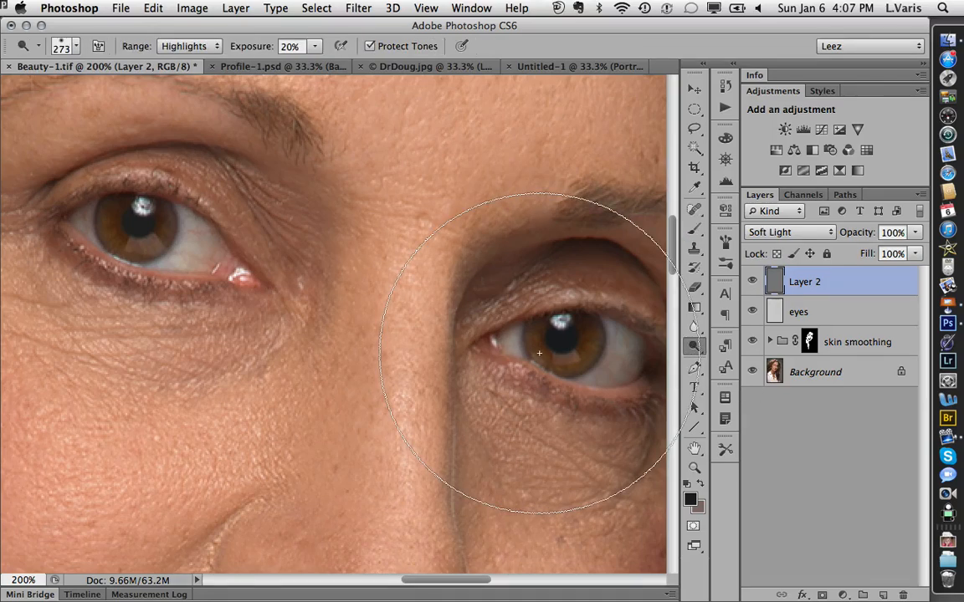
key(bracketleft)
key(bracketleft)
key(bracketleft)
key(bracketleft)
key(bracketleft)
key(bracketleft)
key(bracketleft)
key(bracketleft)
key(bracketleft)
key(bracketleft)
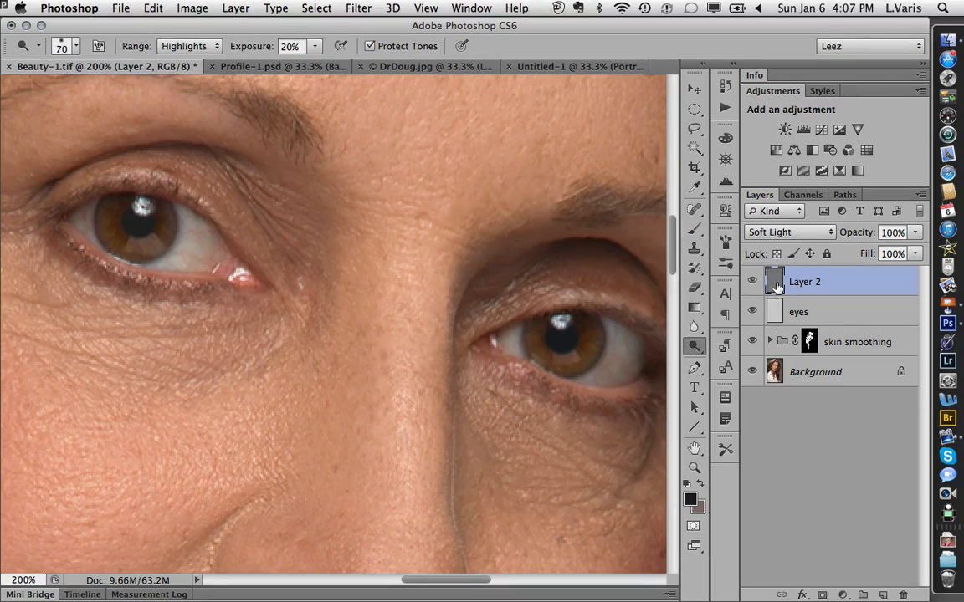
key(bracketleft)
key(bracketleft)
key(bracketleft)
key(bracketleft)
mouse_move(545, 351)
mouse_down()
mouse_move(553, 365)
mouse_move(594, 353)
mouse_move(573, 364)
mouse_move(526, 358)
mouse_up()
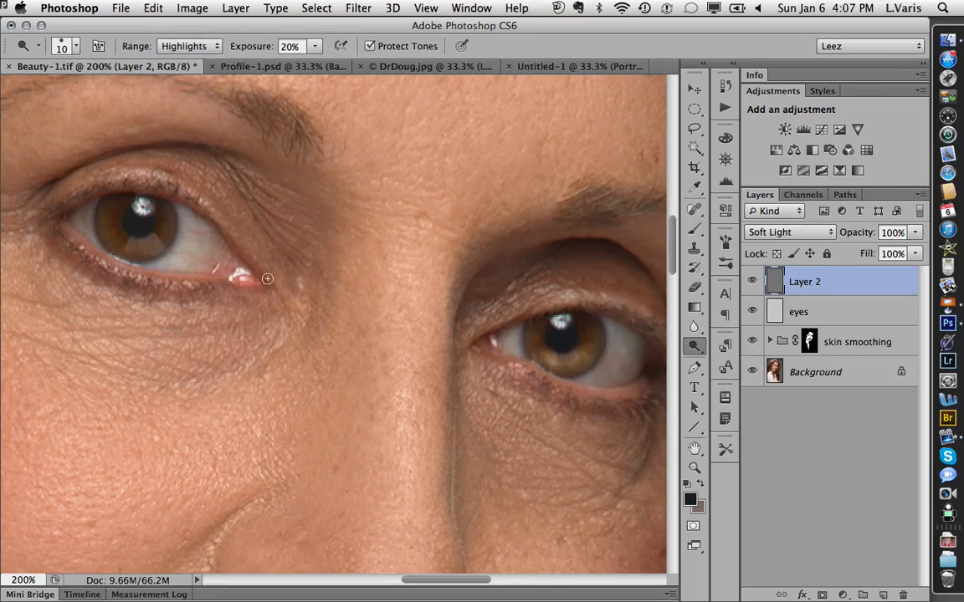
Dodge the lower and outer iris of the image-left eye with the same size 10 brush.
drag(107, 232, 123, 242)
drag(124, 242, 167, 248)
drag(109, 229, 119, 234)
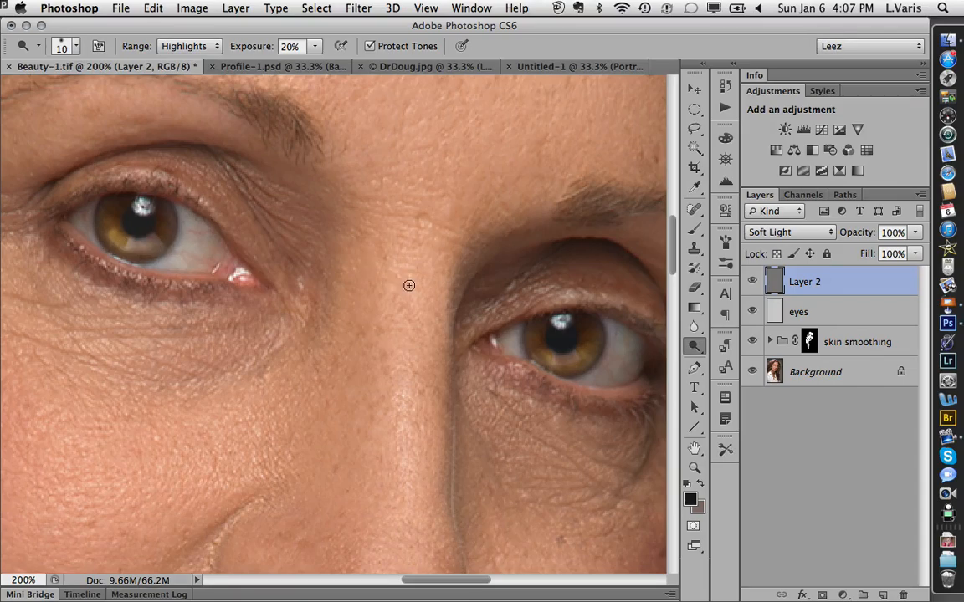
Reduce the opacity of the Soft Light dodge layer to 81%.
key(super+minus)
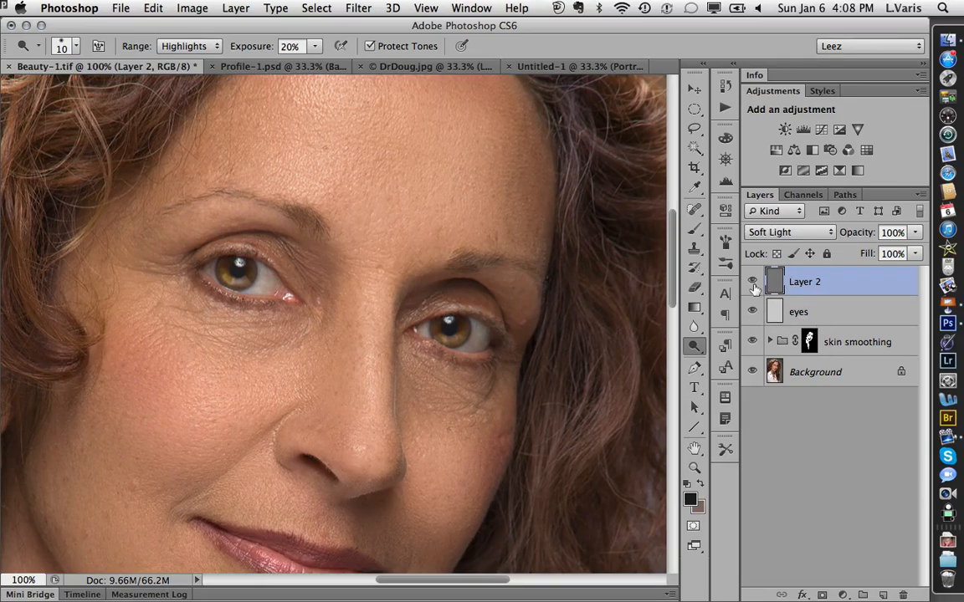
click(917, 232)
drag(916, 249, 901, 256)
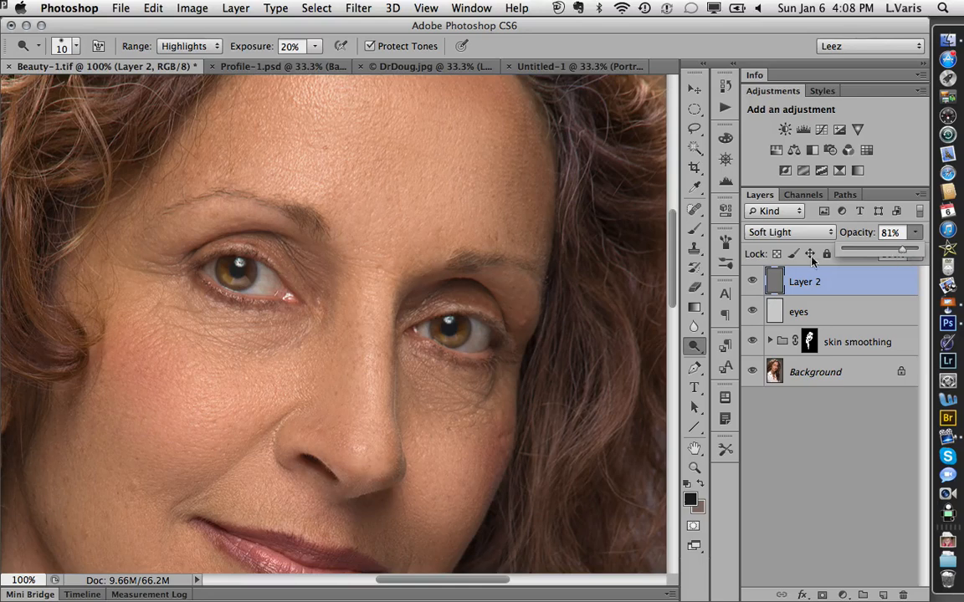
Compare the eyes with and without the dodge layer and the eyes layer, leaving both visible.
click(752, 283)
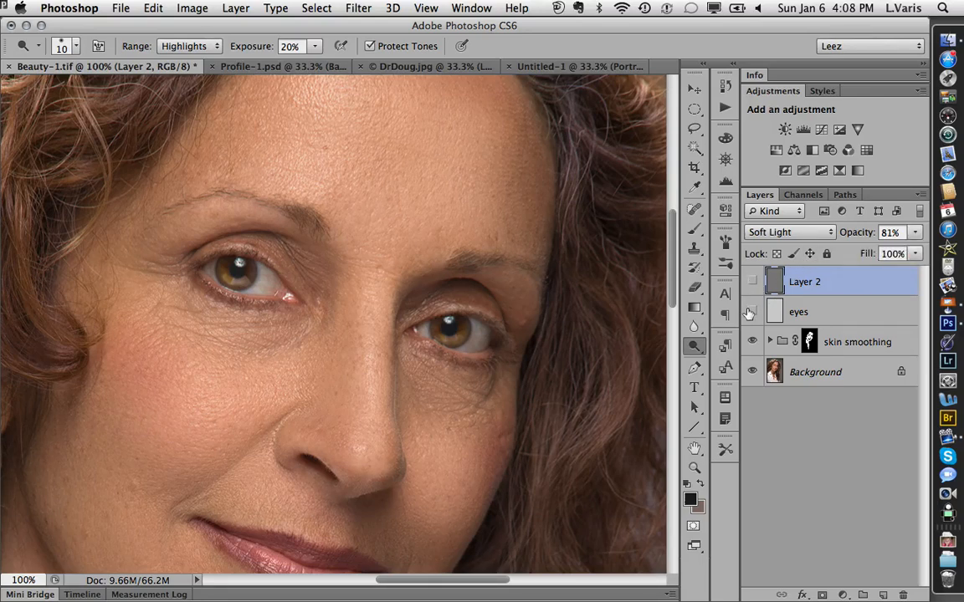
drag(751, 283, 755, 308)
drag(754, 291, 755, 311)
key(super+minus)
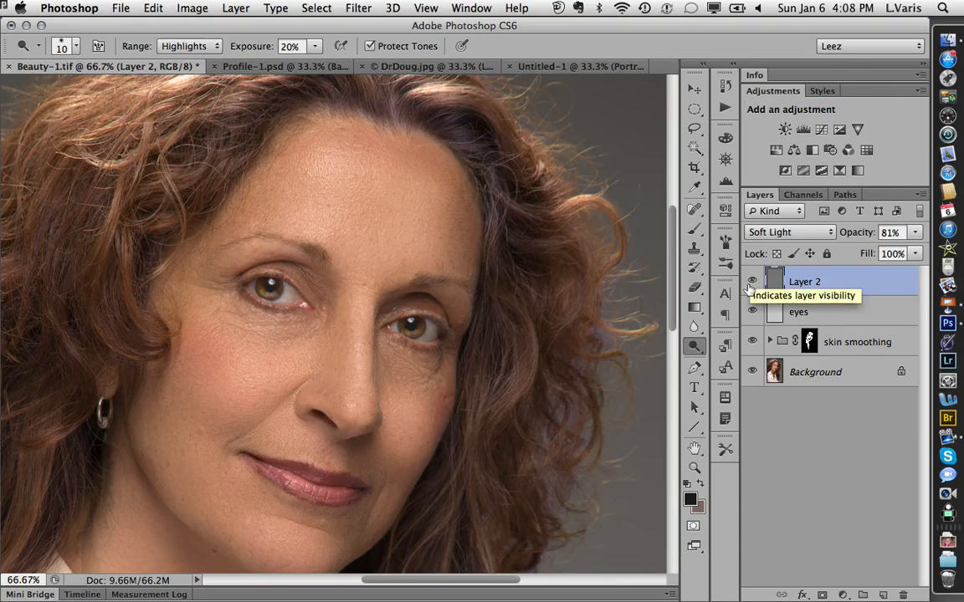
drag(752, 284, 756, 312)
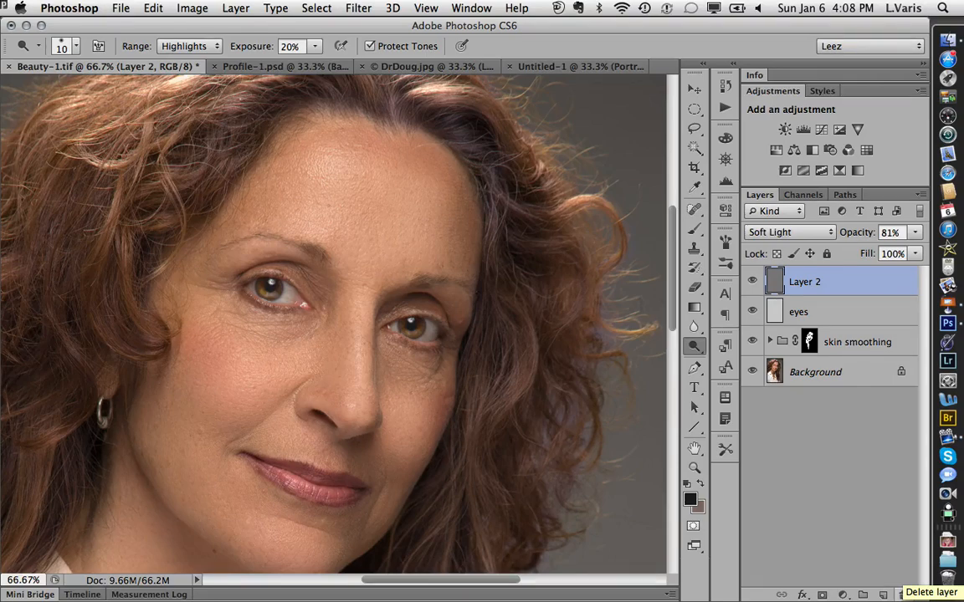
Compare the whole retouched portrait with the Background layer alone, leaving all layers visible.
key(super+minus)
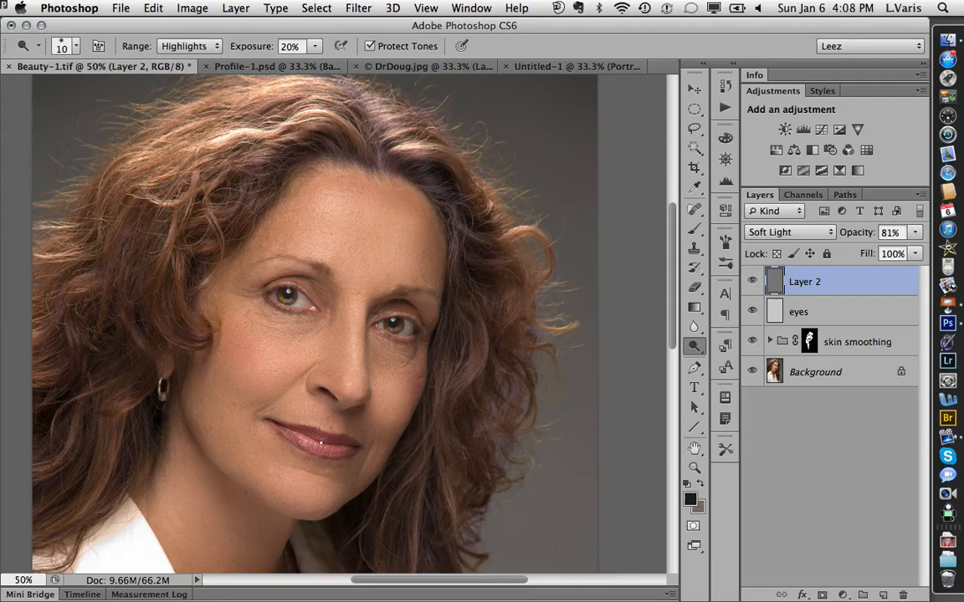
click(294, 393)
click(311, 448)
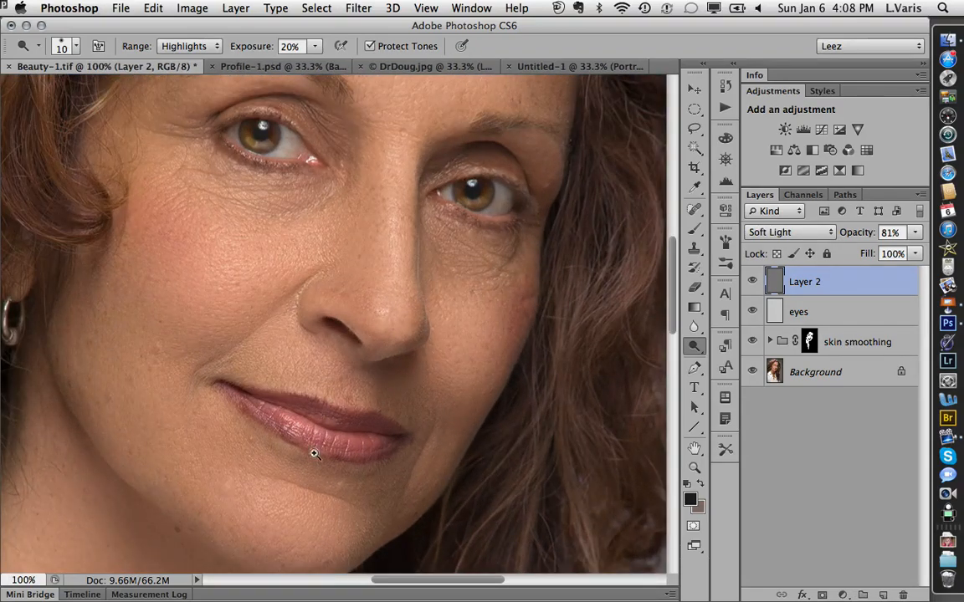
alt+click(324, 434)
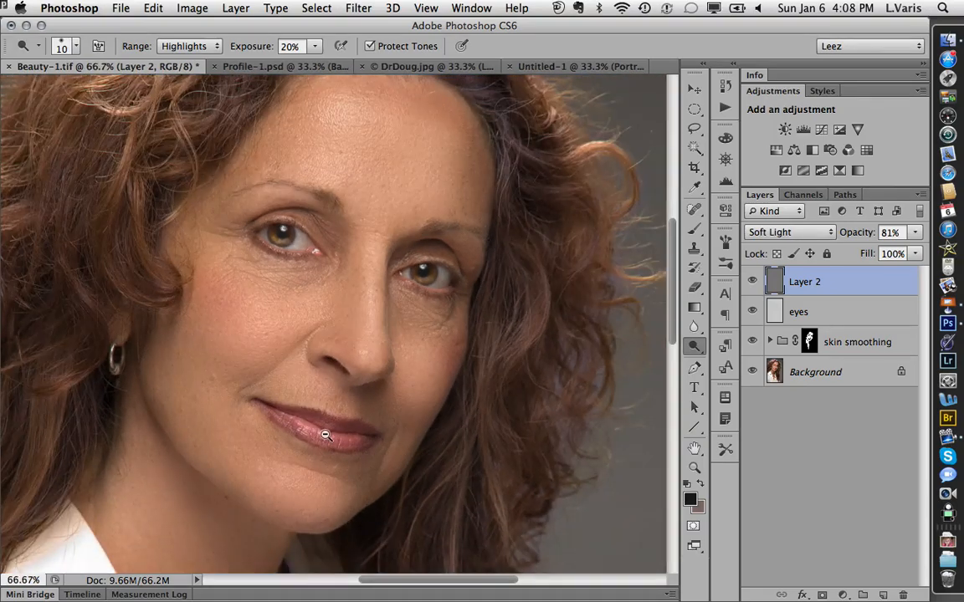
alt+click(295, 392)
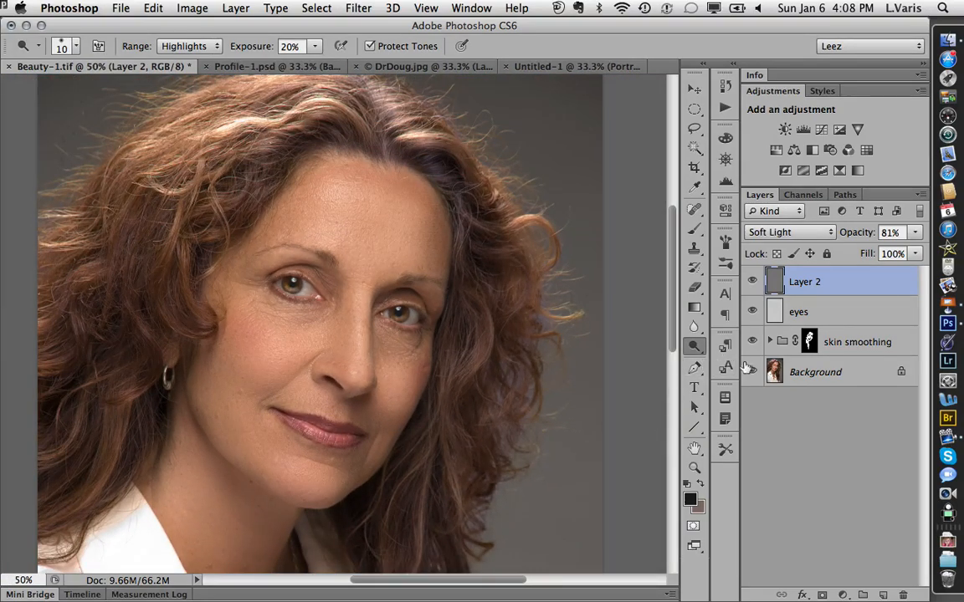
alt+click(754, 373)
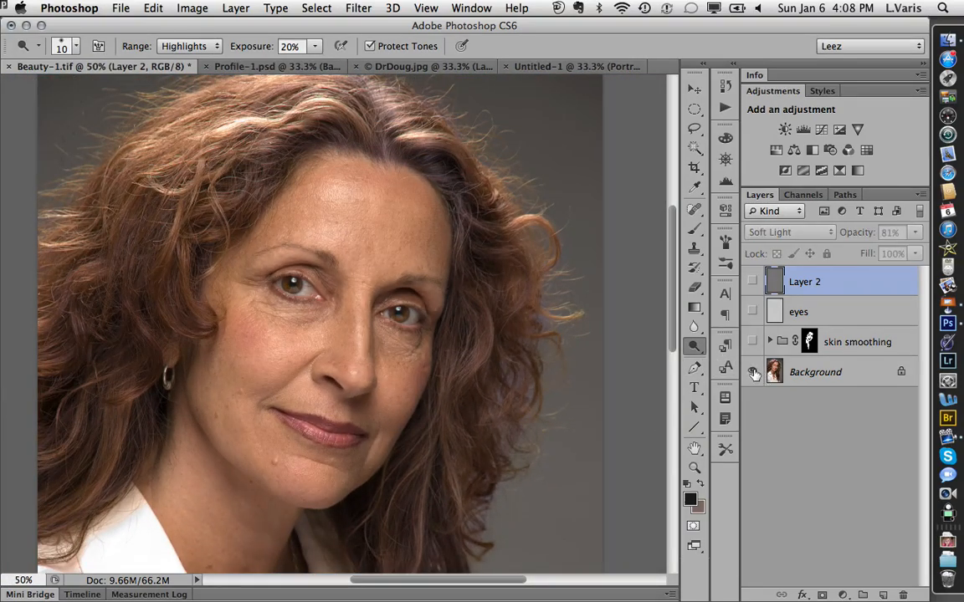
alt+click(754, 373)
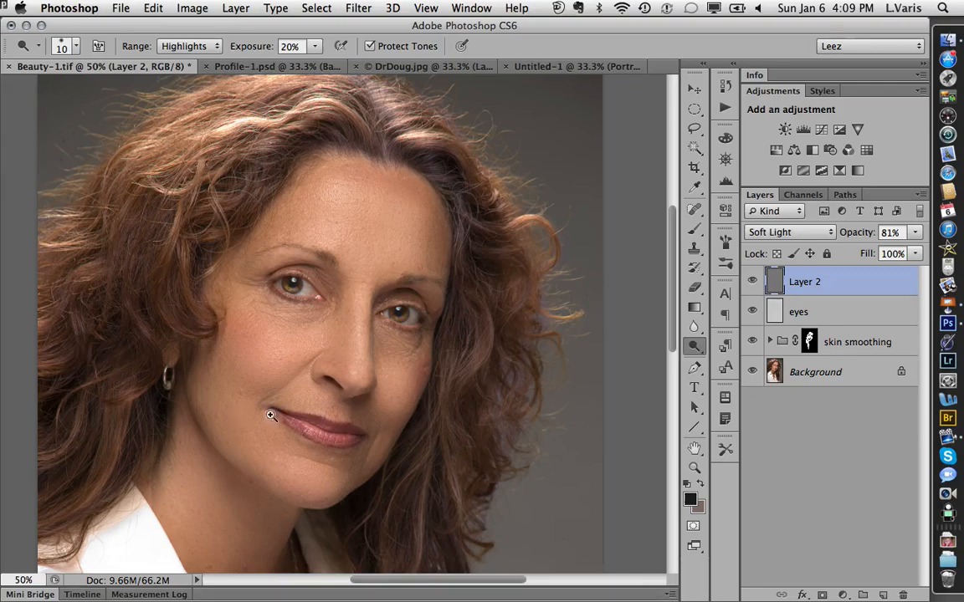
Expand the skin smoothing group with its layer mask active while viewing the lips at 200%.
click(323, 426)
click(325, 432)
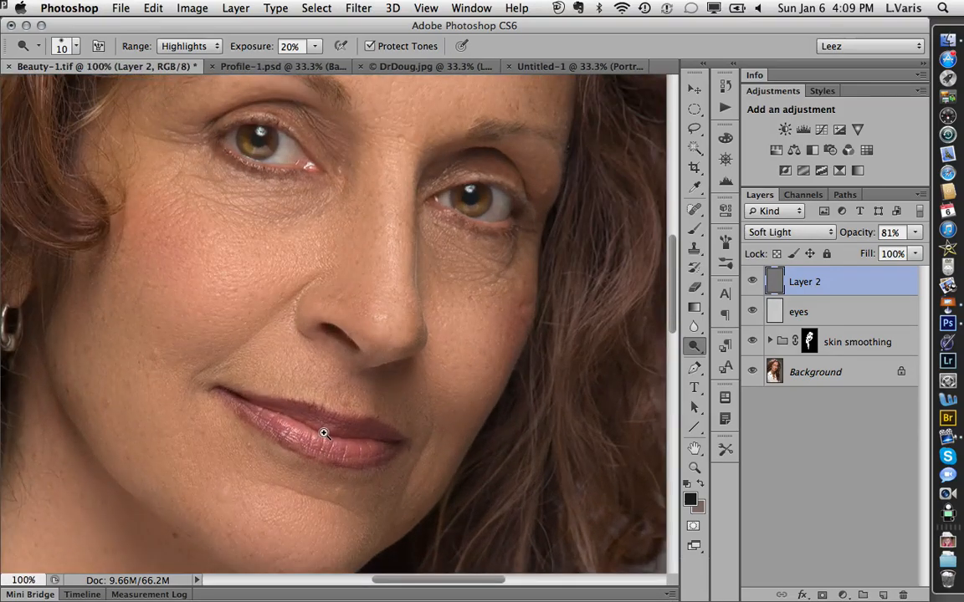
click(324, 433)
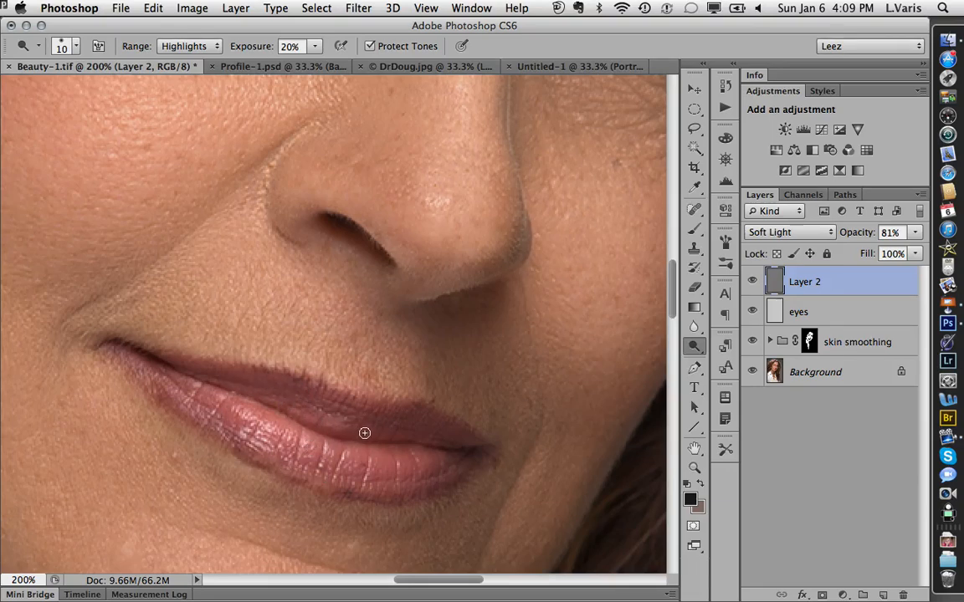
click(769, 342)
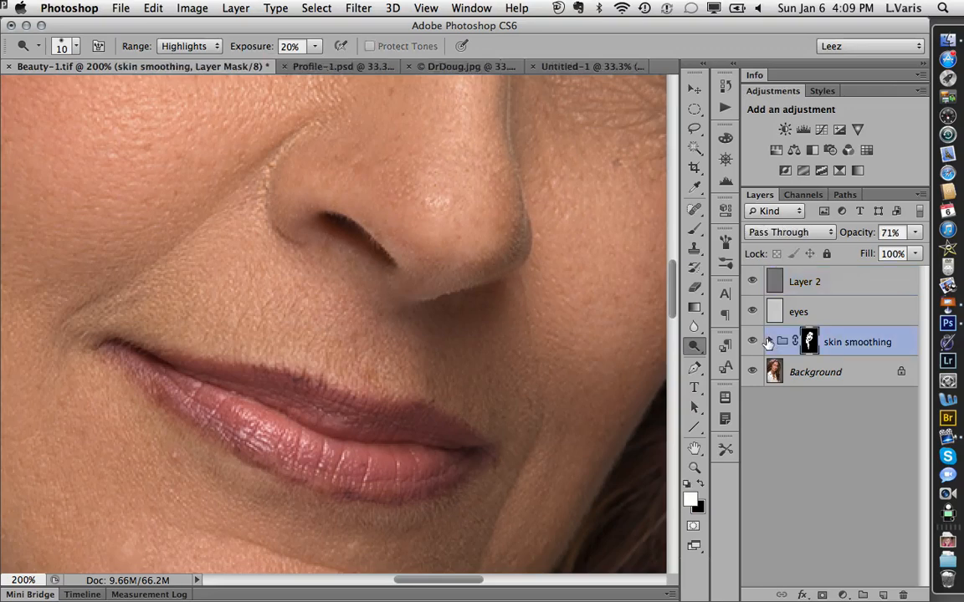
click(769, 342)
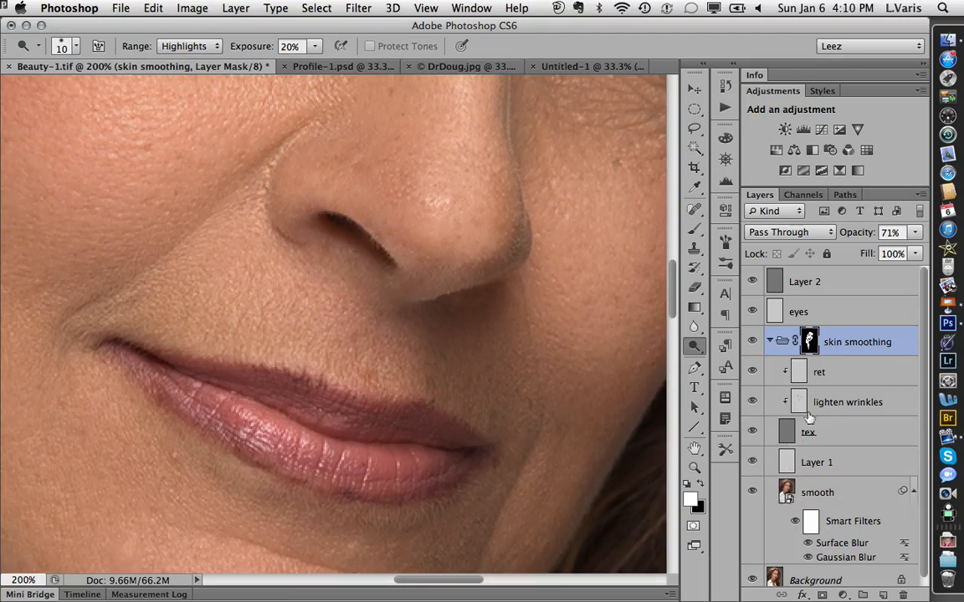
Inspect the skin smoothing group and its layer mask in isolation around the lips and nose, returning to the full image.
alt+click(752, 343)
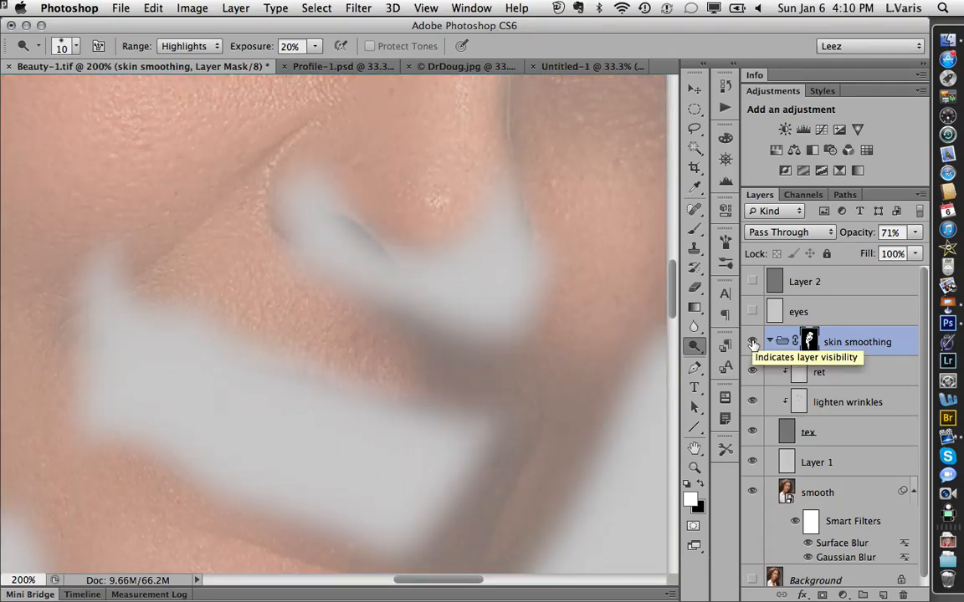
alt+click(752, 343)
alt+click(809, 341)
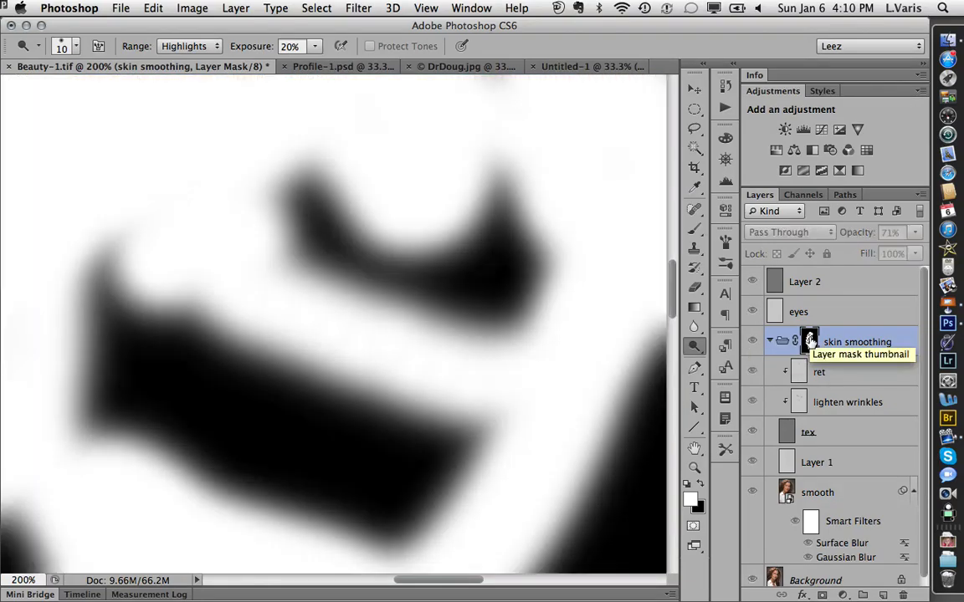
alt+click(810, 341)
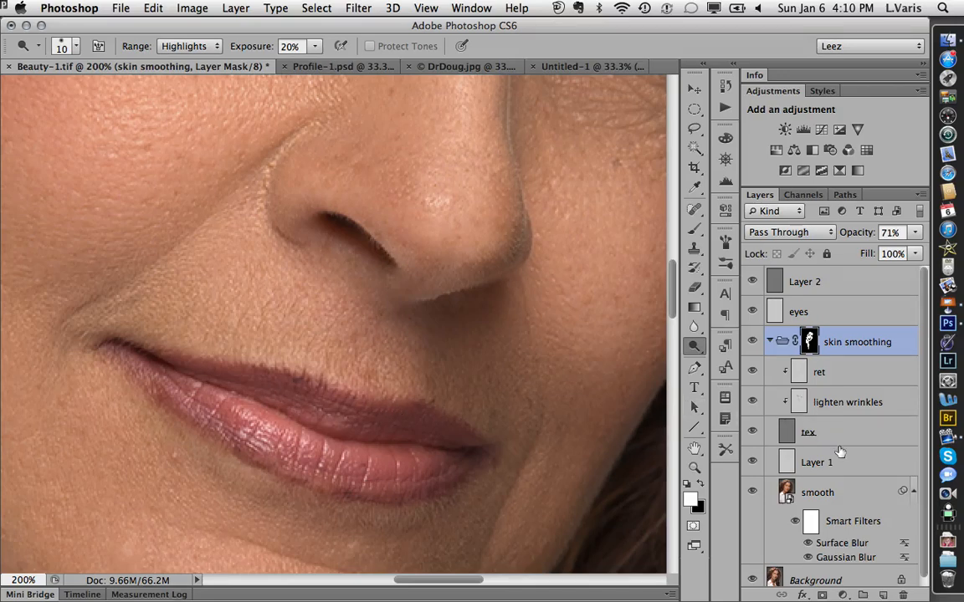
Paint white over the lips on the skin smoothing group's layer mask with a 35 px brush at 100% opacity.
key(b)
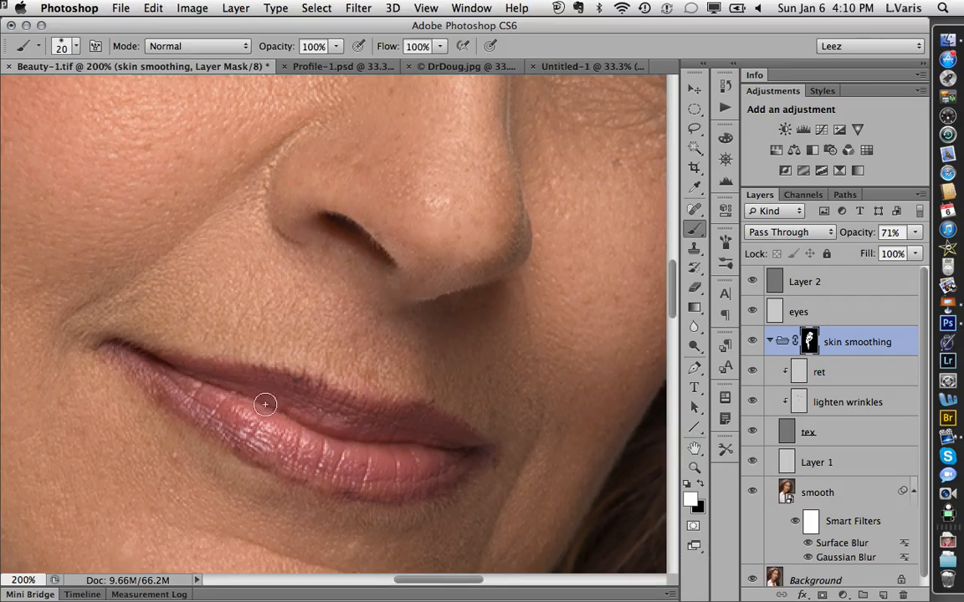
key(bracketright)
key(bracketright)
key(bracketright)
key(bracketright)
key(bracketright)
mouse_move(177, 360)
mouse_down()
mouse_move(358, 410)
mouse_move(275, 378)
mouse_move(420, 417)
mouse_move(397, 405)
mouse_move(455, 435)
mouse_move(290, 414)
mouse_move(446, 441)
mouse_move(376, 459)
mouse_move(467, 460)
mouse_move(318, 469)
mouse_move(248, 439)
mouse_move(273, 464)
mouse_move(117, 354)
mouse_move(167, 368)
mouse_move(263, 447)
mouse_move(366, 480)
mouse_move(346, 481)
mouse_move(404, 491)
mouse_move(454, 472)
mouse_move(472, 447)
mouse_move(433, 422)
mouse_move(241, 375)
mouse_move(240, 384)
mouse_move(405, 494)
mouse_move(345, 465)
mouse_move(385, 464)
mouse_up()
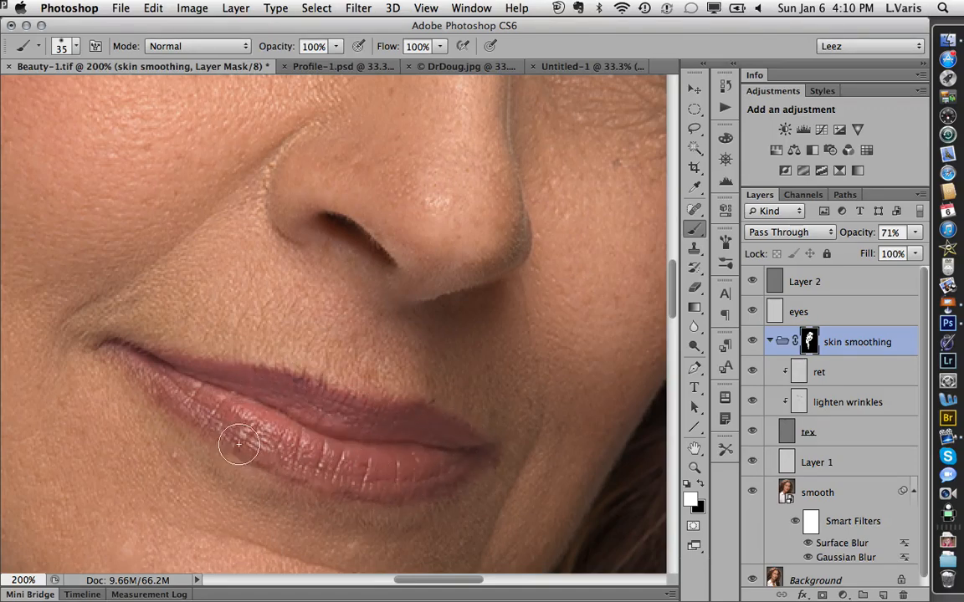
Activate the lighten wrinkles layer and set the foreground color to neutral gray, RGB 128, 128, 128, for the Brush tool.
click(787, 433)
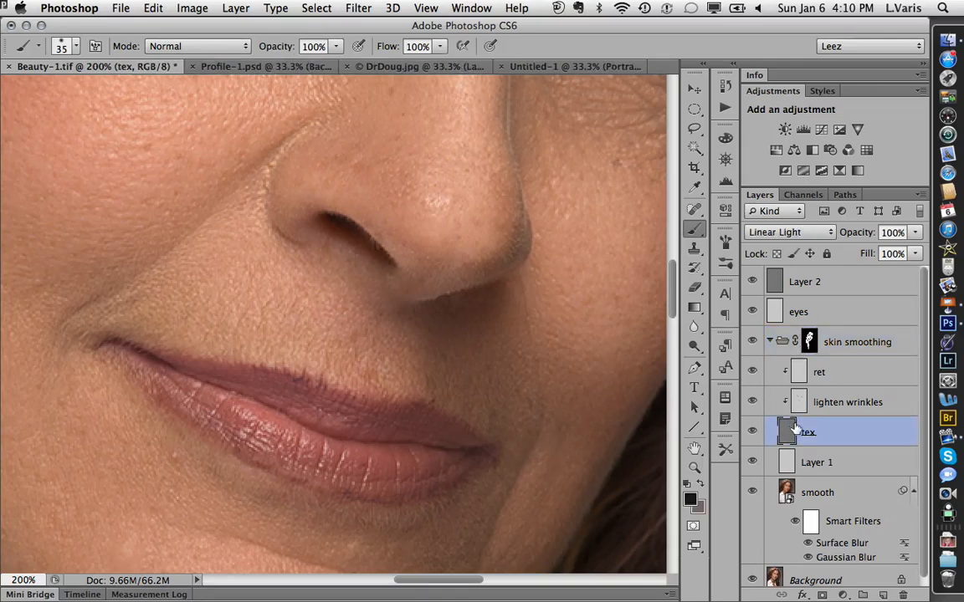
click(799, 402)
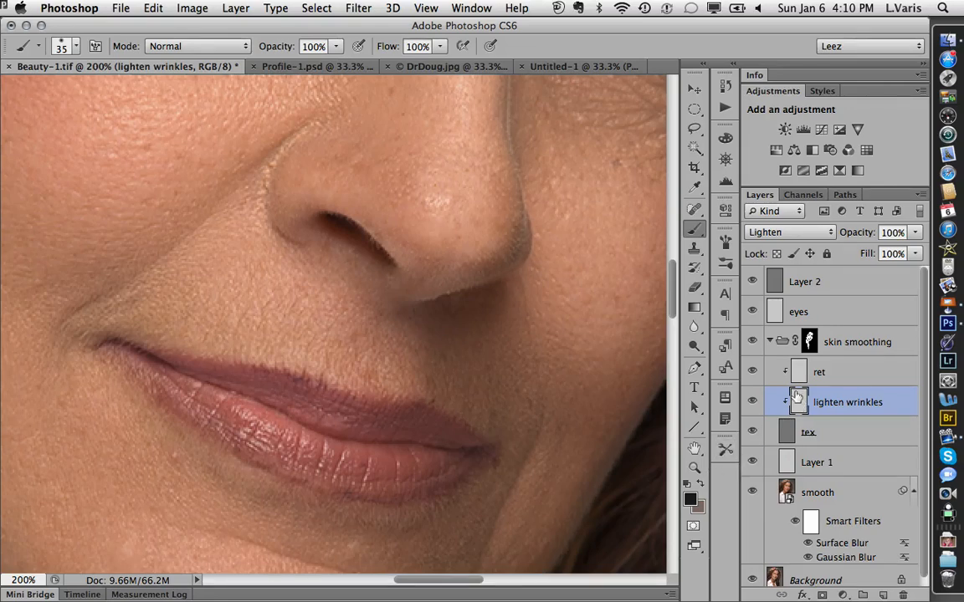
click(687, 500)
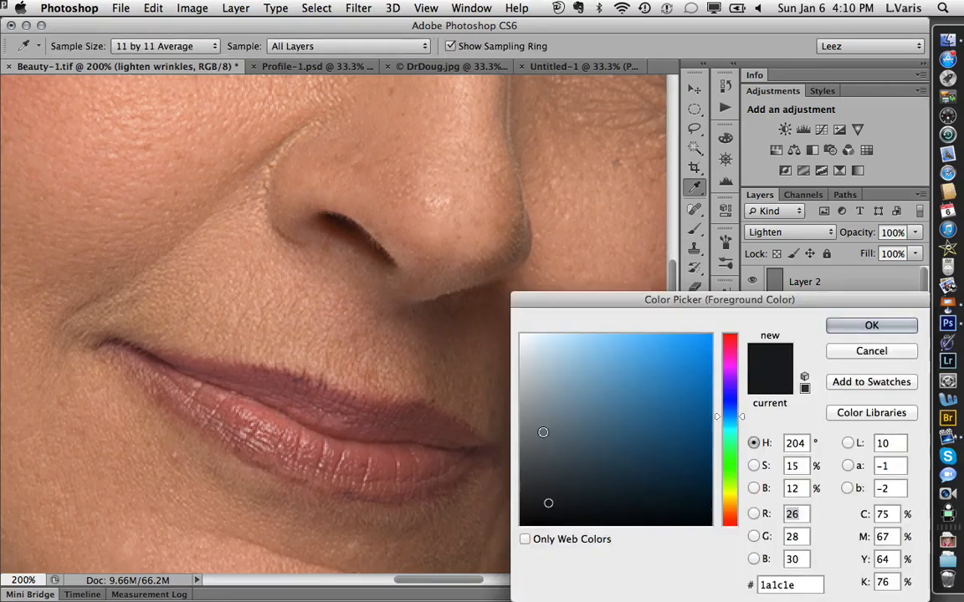
drag(542, 430, 500, 430)
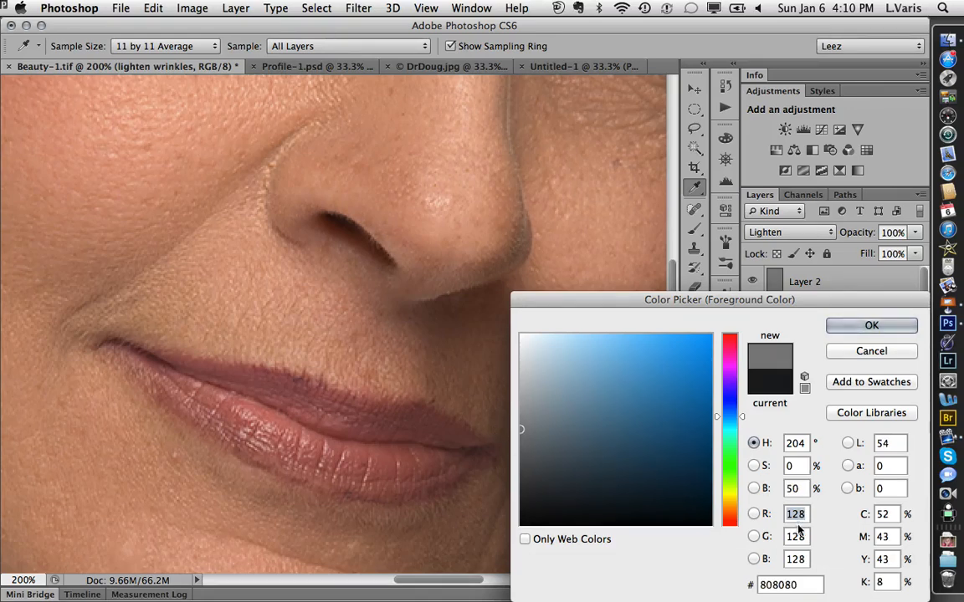
click(845, 332)
key(b)
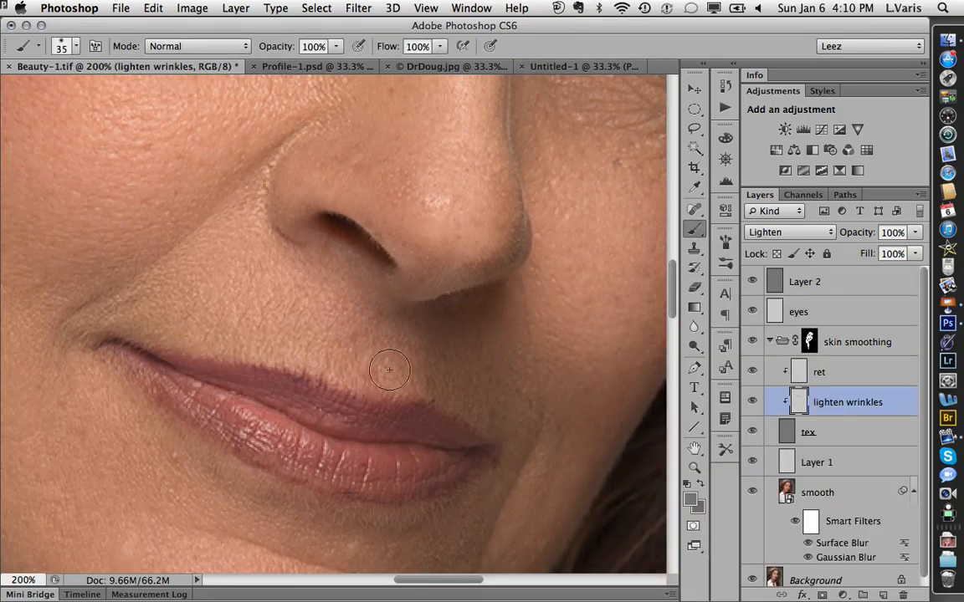
Paint gray over the creases of the lips on the lighten wrinkles layer with a 35 px brush at 20% opacity.
key(2)
drag(221, 419, 203, 405)
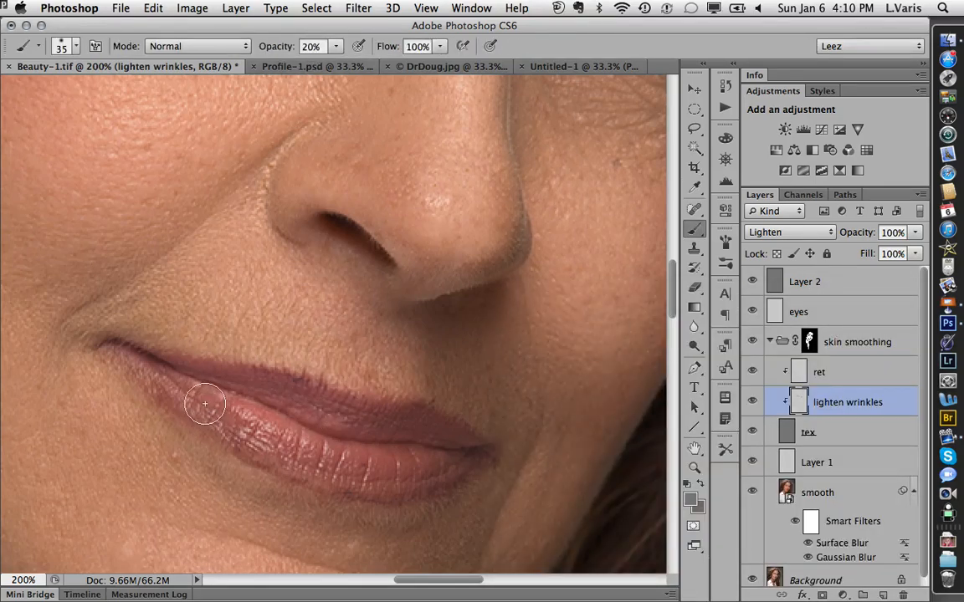
mouse_move(357, 464)
mouse_down()
mouse_move(384, 468)
mouse_move(314, 454)
mouse_move(432, 471)
mouse_move(410, 463)
mouse_up()
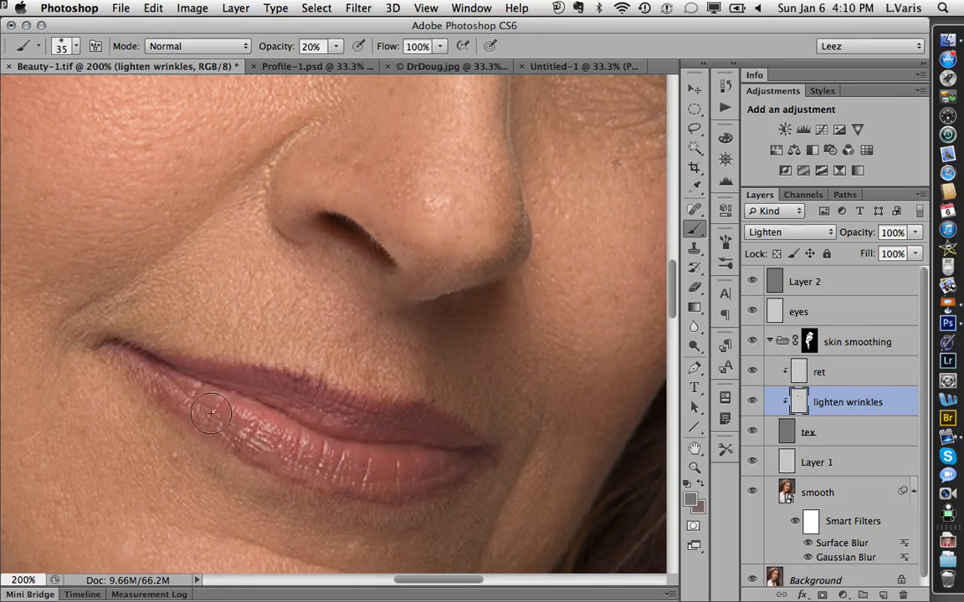
mouse_move(214, 413)
mouse_down()
mouse_move(239, 441)
mouse_move(351, 468)
mouse_up()
mouse_move(311, 409)
mouse_down()
mouse_move(264, 389)
mouse_move(452, 424)
mouse_move(424, 409)
mouse_move(328, 410)
mouse_move(155, 365)
mouse_move(224, 422)
mouse_move(261, 408)
mouse_move(361, 456)
mouse_move(491, 486)
mouse_up()
Compare the lips with and without the lighten wrinkles layer, leaving the layer visible.
click(752, 402)
click(752, 402)
click(752, 403)
click(752, 403)
click(752, 403)
Dodge along the lip edges on Layer 2 with a 5 px brush, Highlights range and 20% exposure, working at 400%.
click(774, 283)
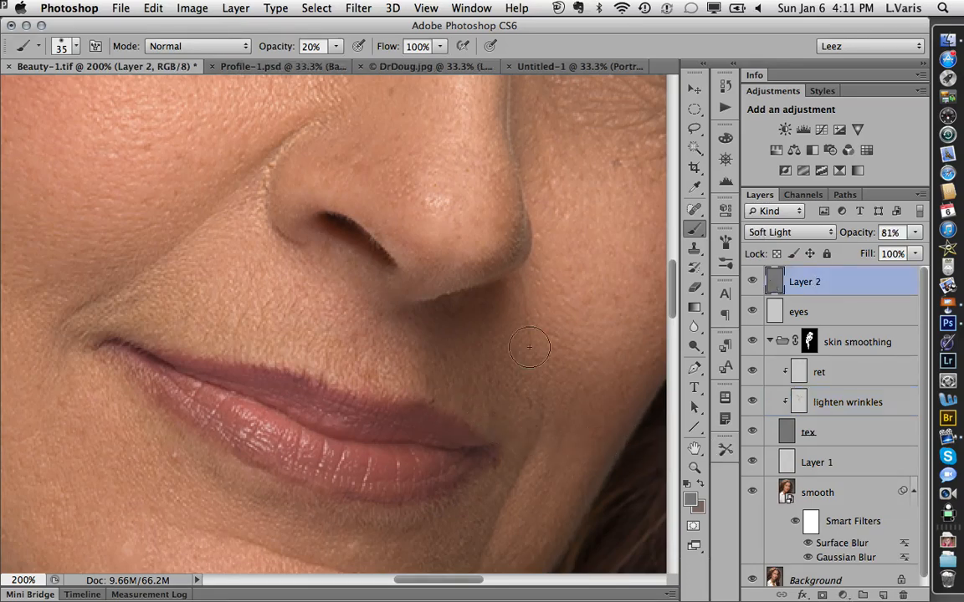
click(323, 401)
click(305, 393)
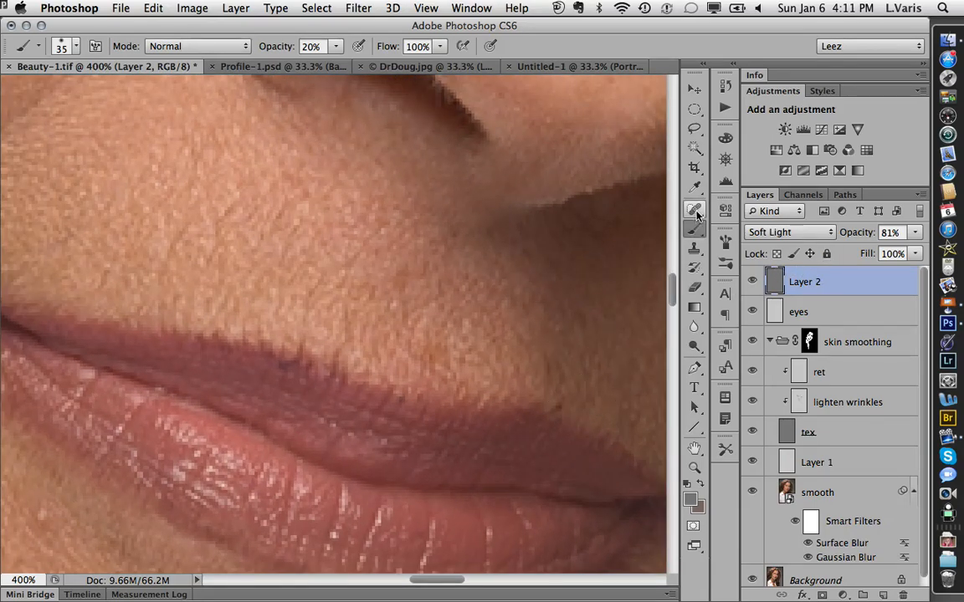
click(693, 348)
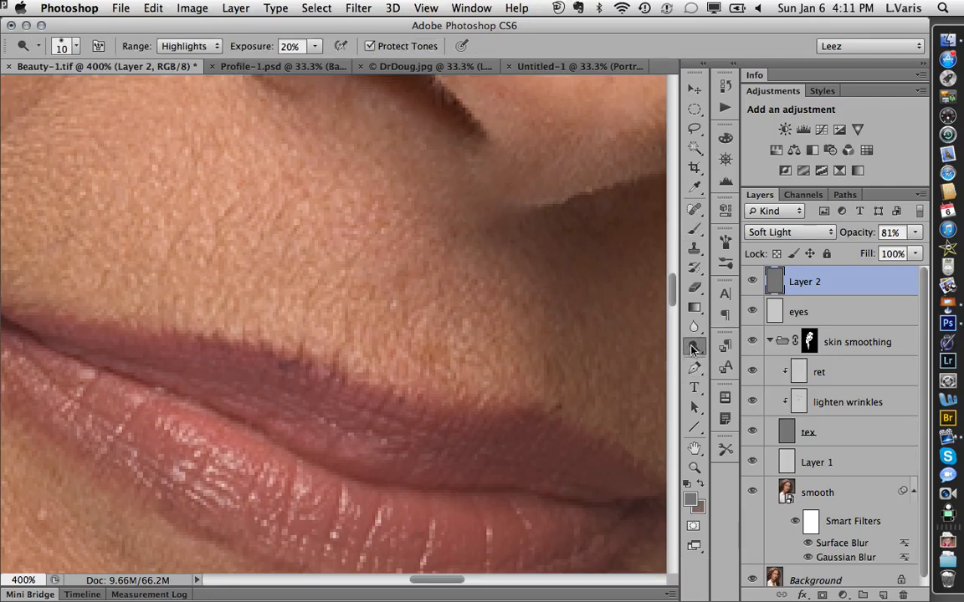
key(bracketleft)
key(bracketleft)
key(bracketleft)
key(bracketleft)
key(bracketleft)
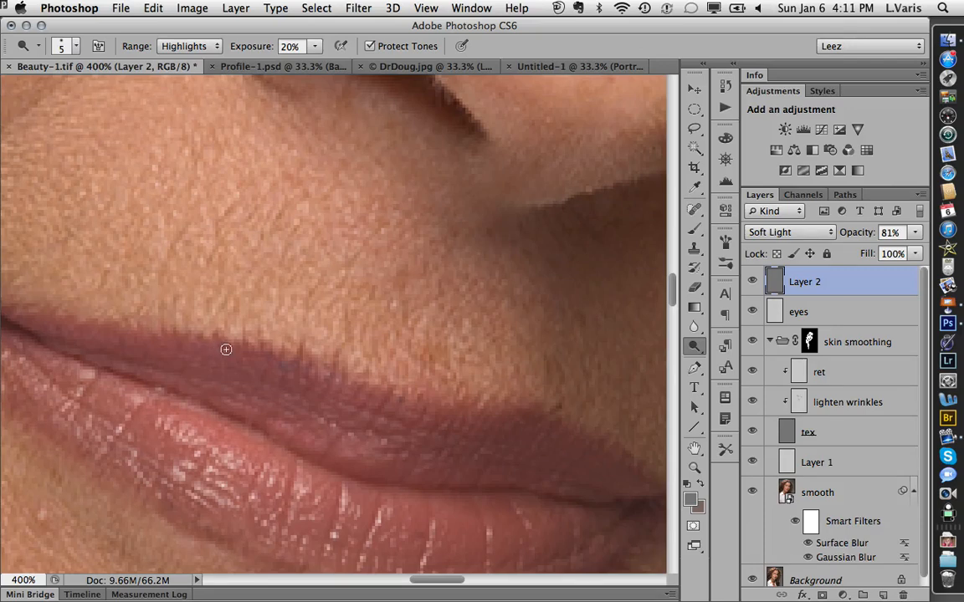
scroll(320, 437, down, 5)
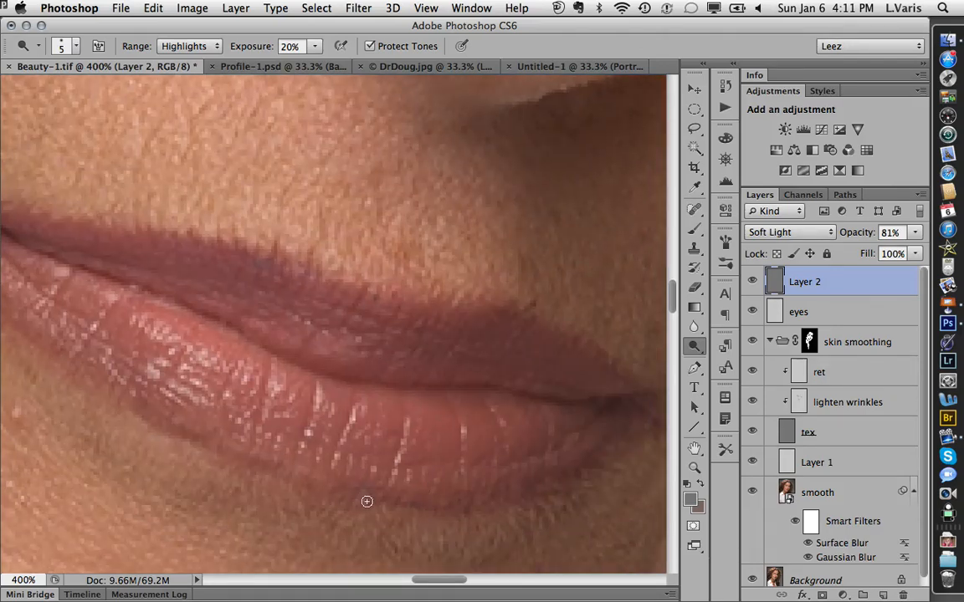
drag(365, 501, 480, 501)
Compare the retouched face at 100% with the Background layer shown alone.
key(super+minus)
key(super+minus)
key(super+minus)
key(super+minus)
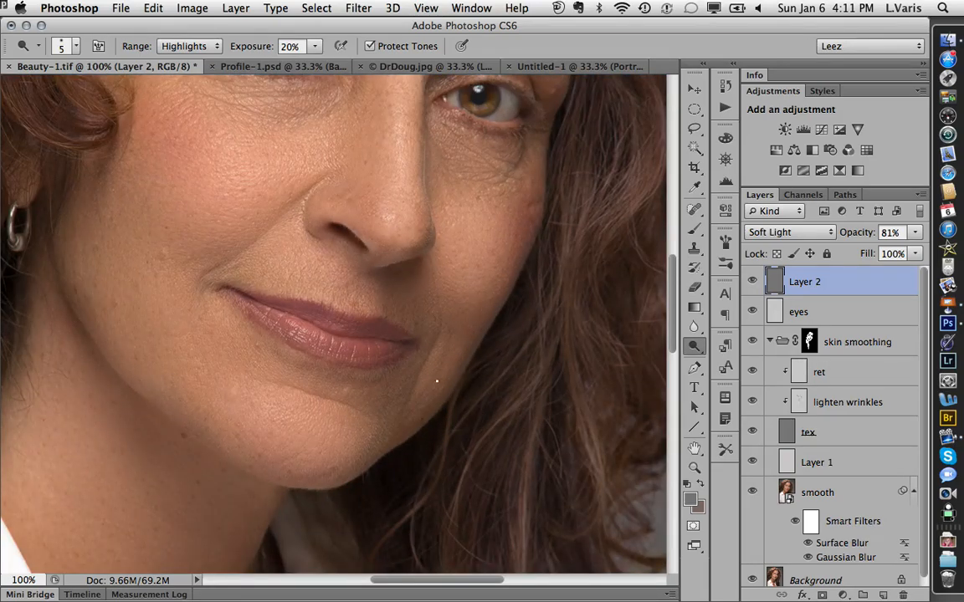
drag(437, 381, 523, 439)
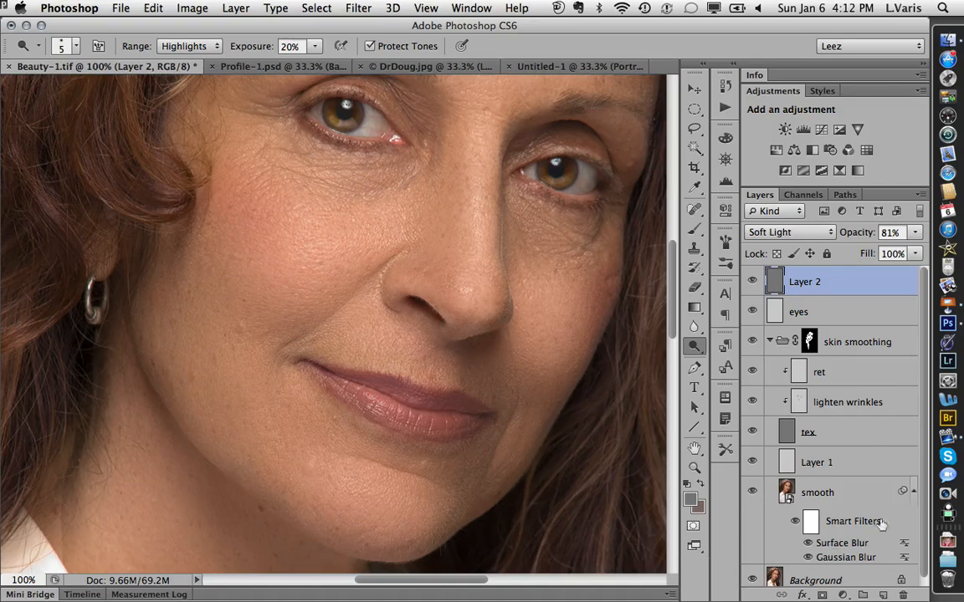
scroll(834, 473, down, 1)
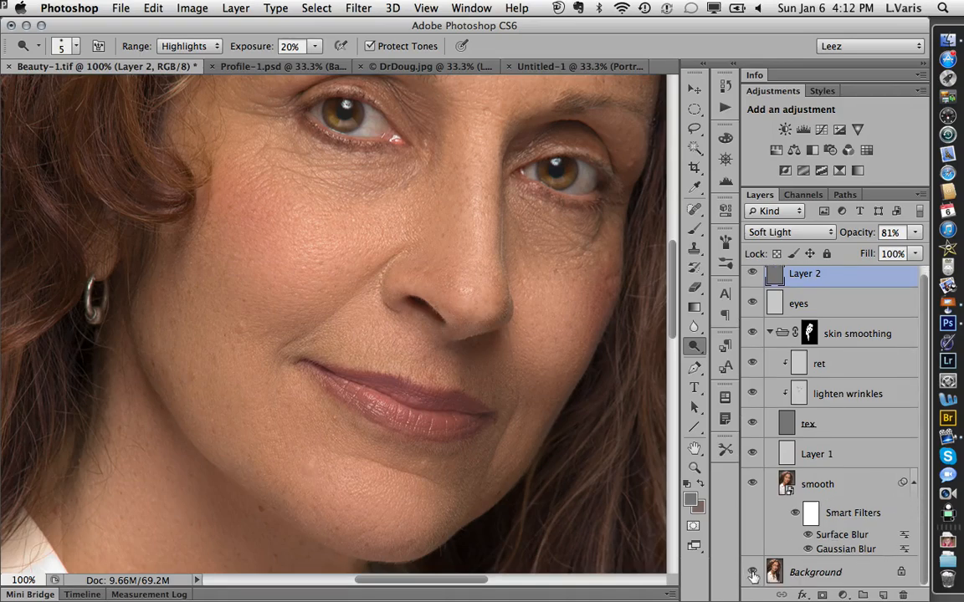
alt+click(749, 572)
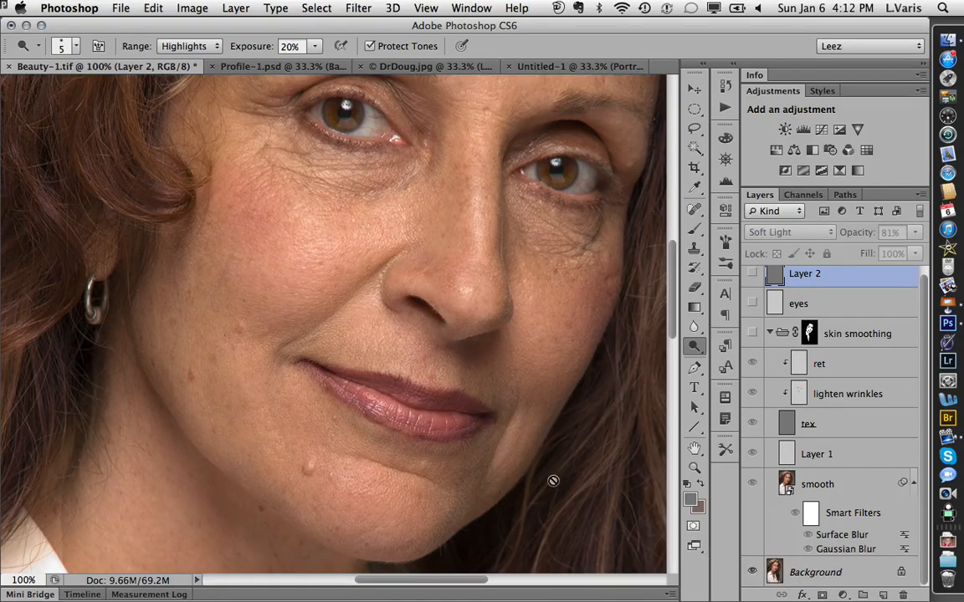
Compare the lips at 200% with the Background layer alone, restore all layers and review the whole face at 66.67%.
super+click(415, 418)
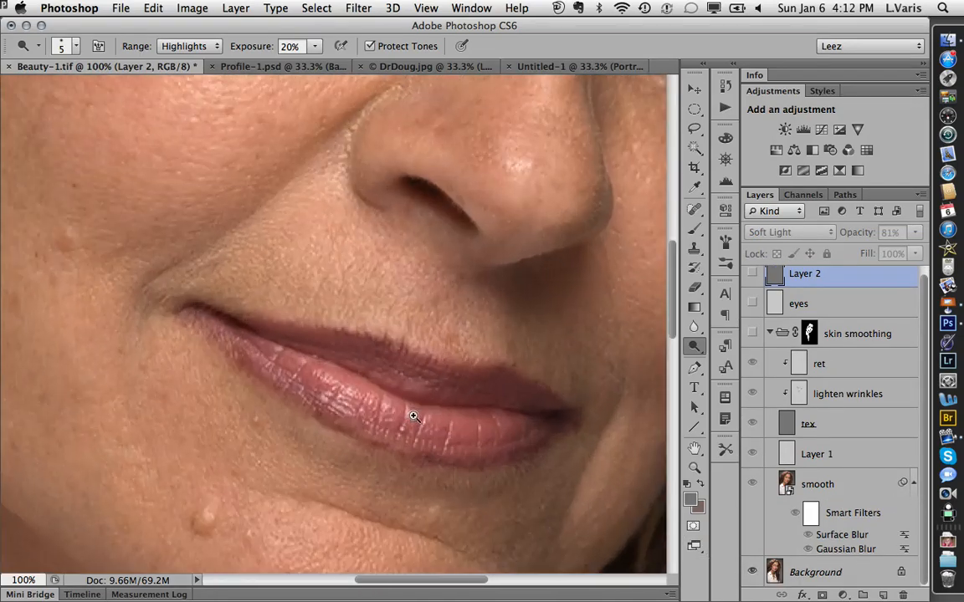
alt+click(751, 573)
alt+click(751, 573)
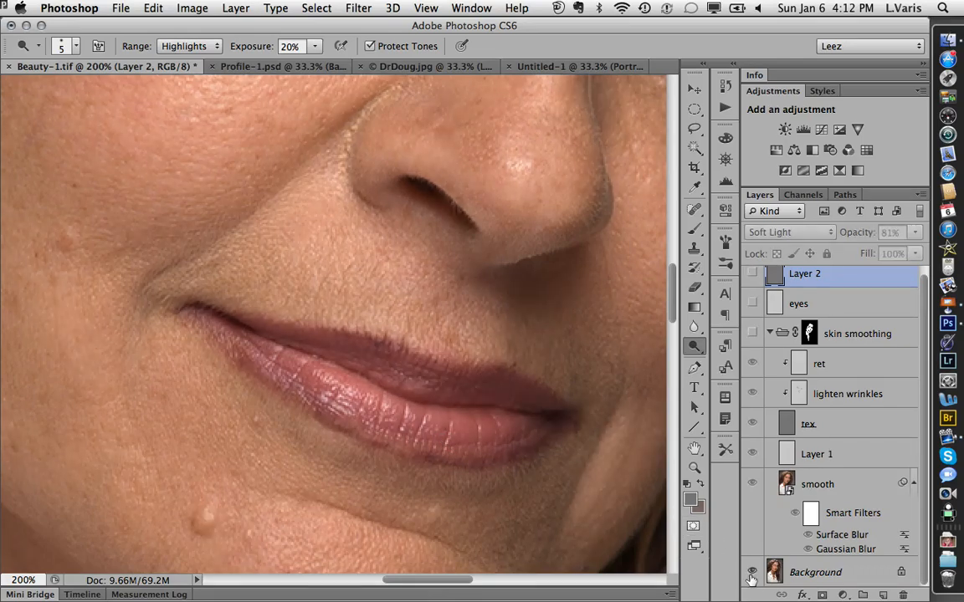
alt+click(751, 573)
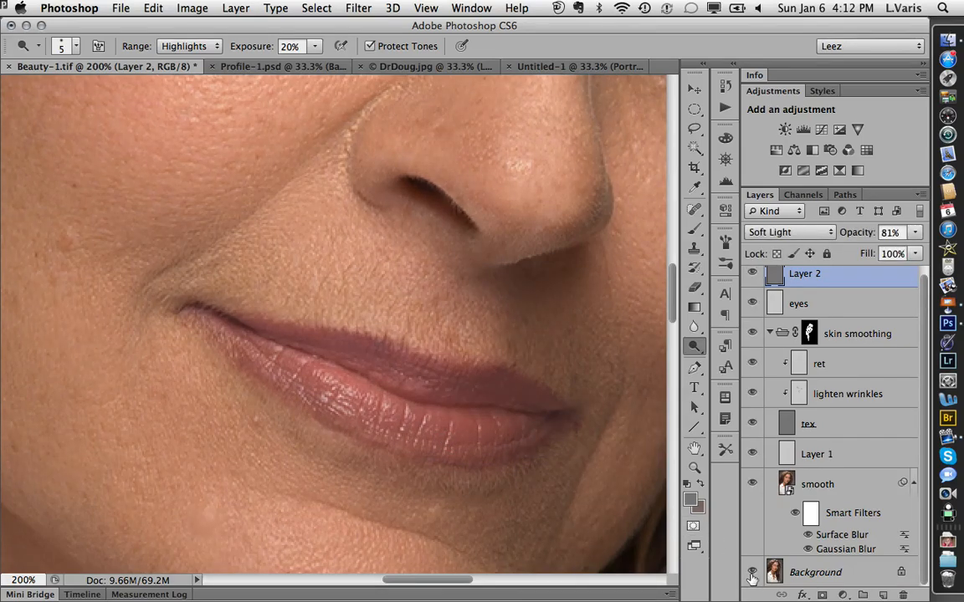
key(super+minus)
key(super+minus)
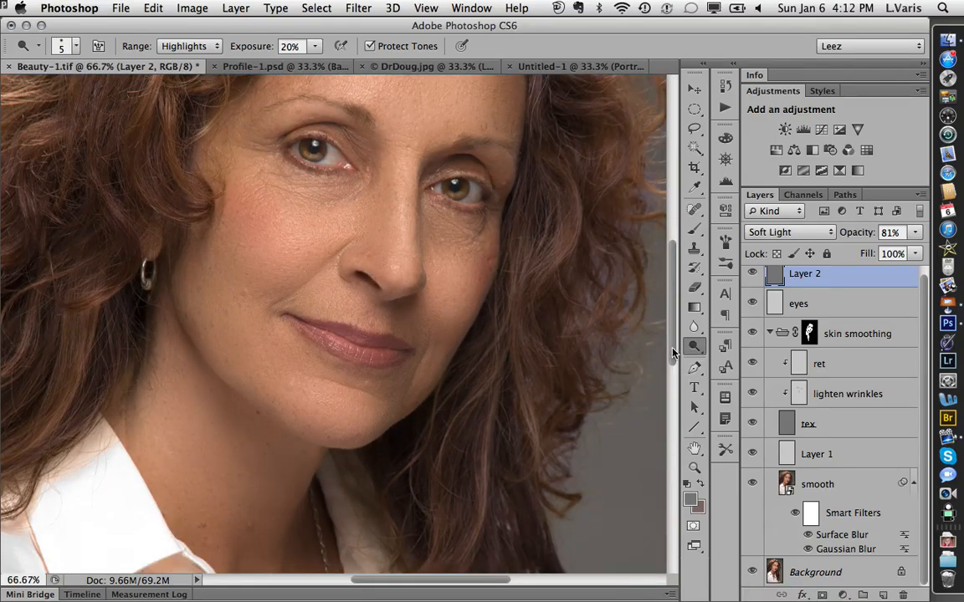
drag(671, 351, 677, 324)
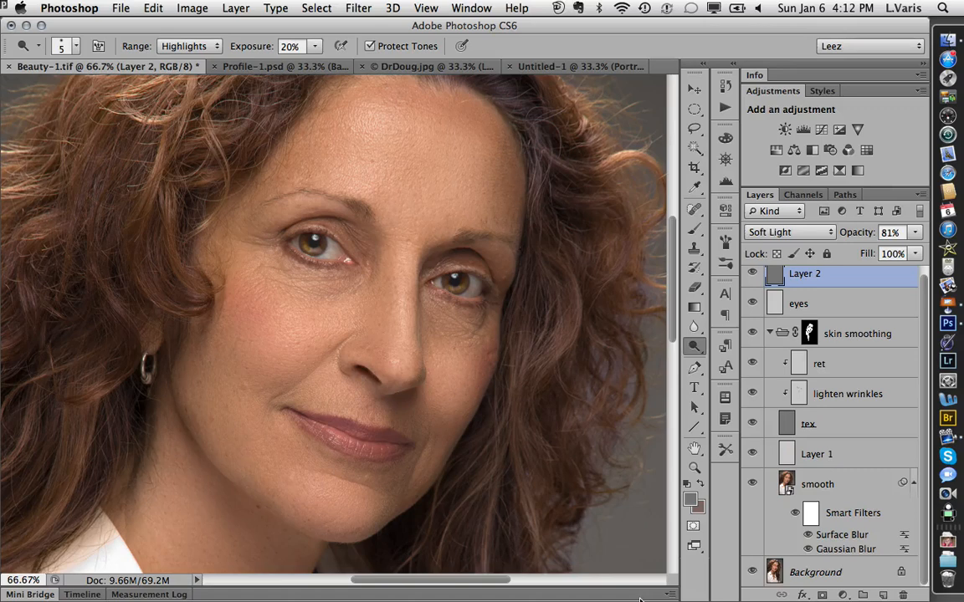